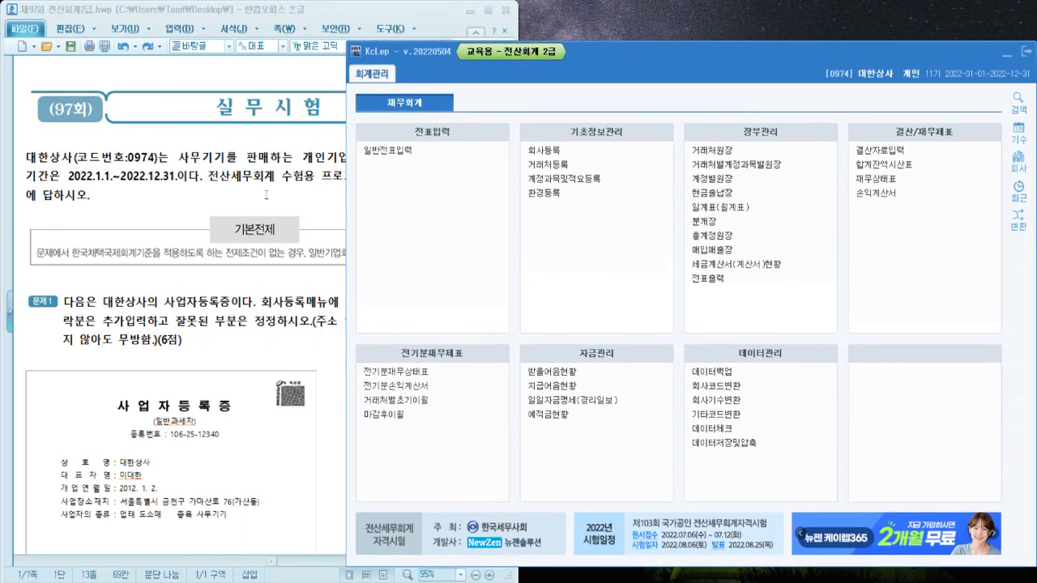
# Scroll the problem sheet to 문제1 and bring up KcLep's 회사등록 record for 0974 대한상사
pyautogui.click(70, 140)
pyautogui.scroll(-5, 69, 139)
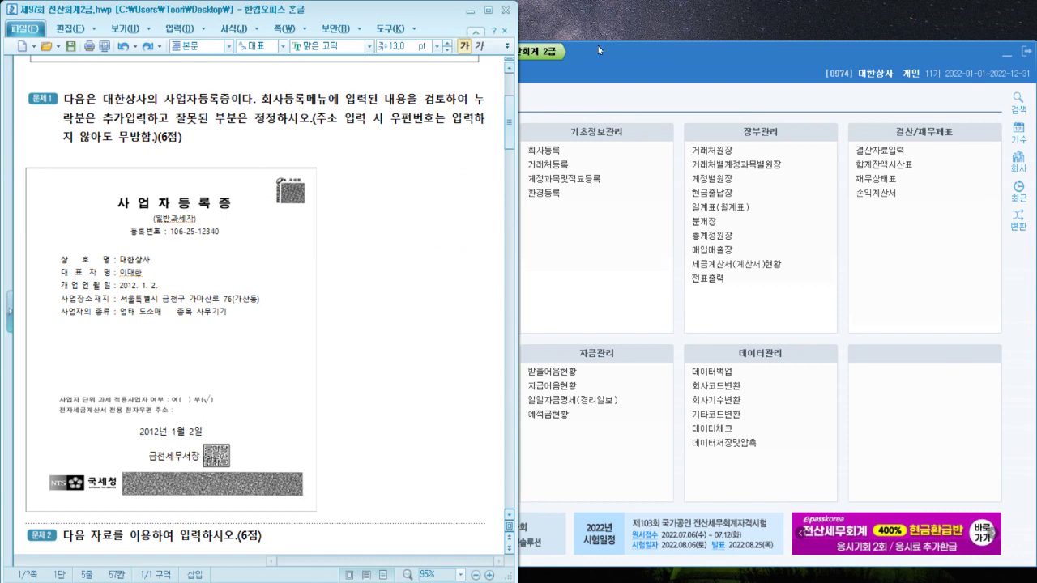
pyautogui.click(779, 53)
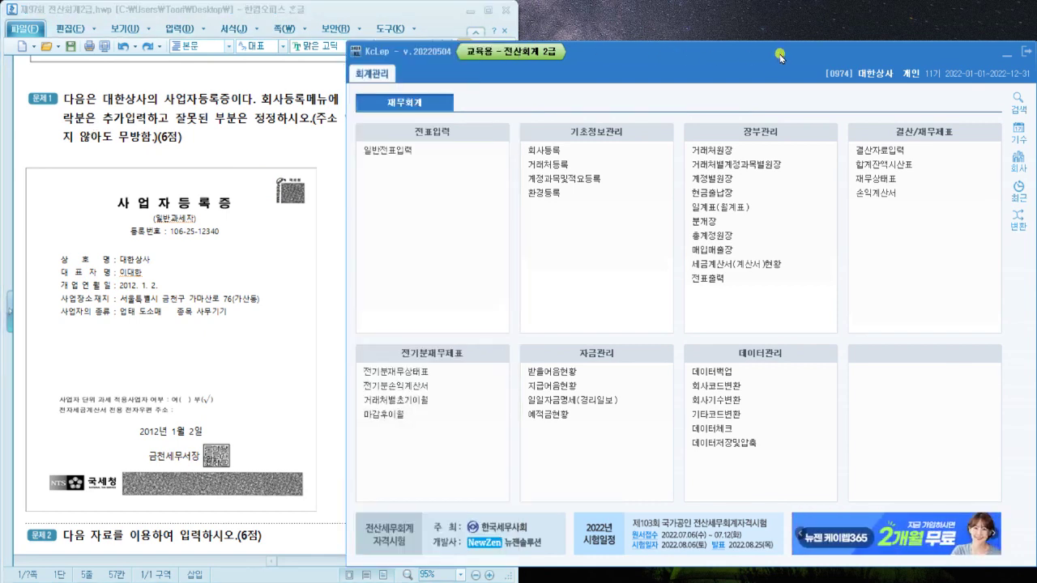
pyautogui.click(544, 150)
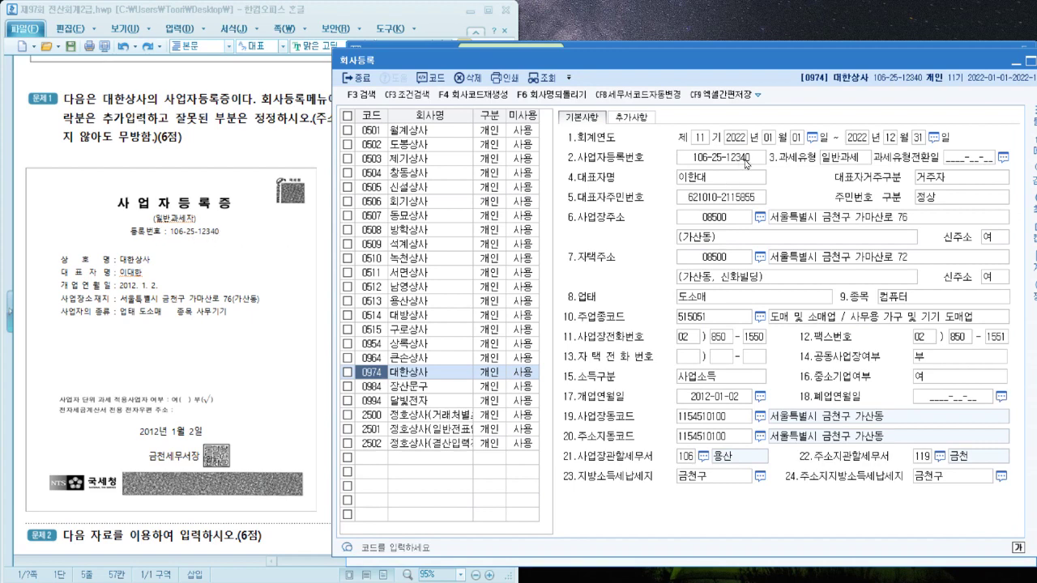
pyautogui.click(806, 196)
pyautogui.click(145, 272)
pyautogui.moveTo(145, 273); pyautogui.dragTo(120, 274)
pyautogui.click(712, 181)
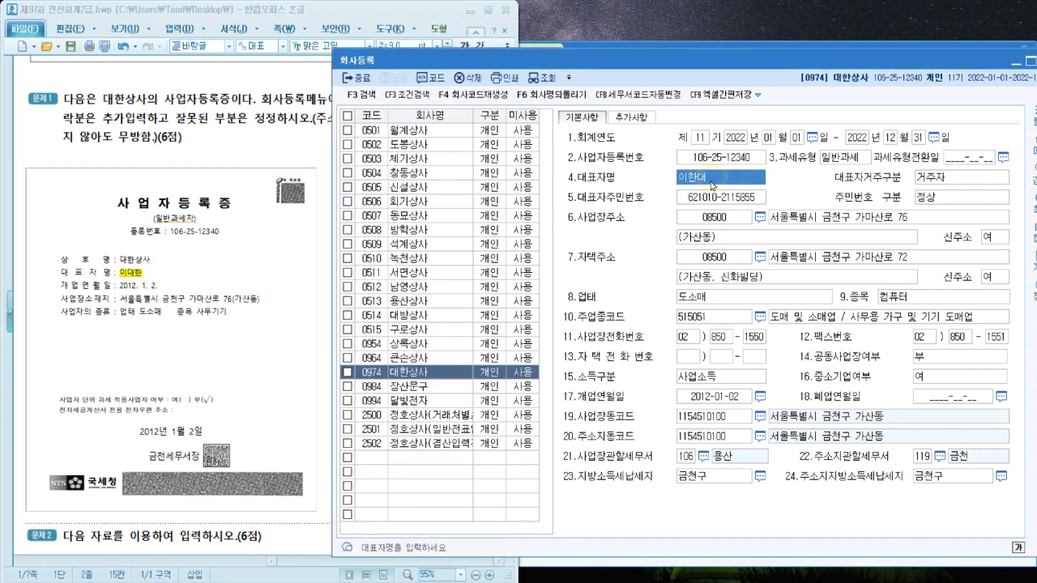
pyautogui.press('Return')
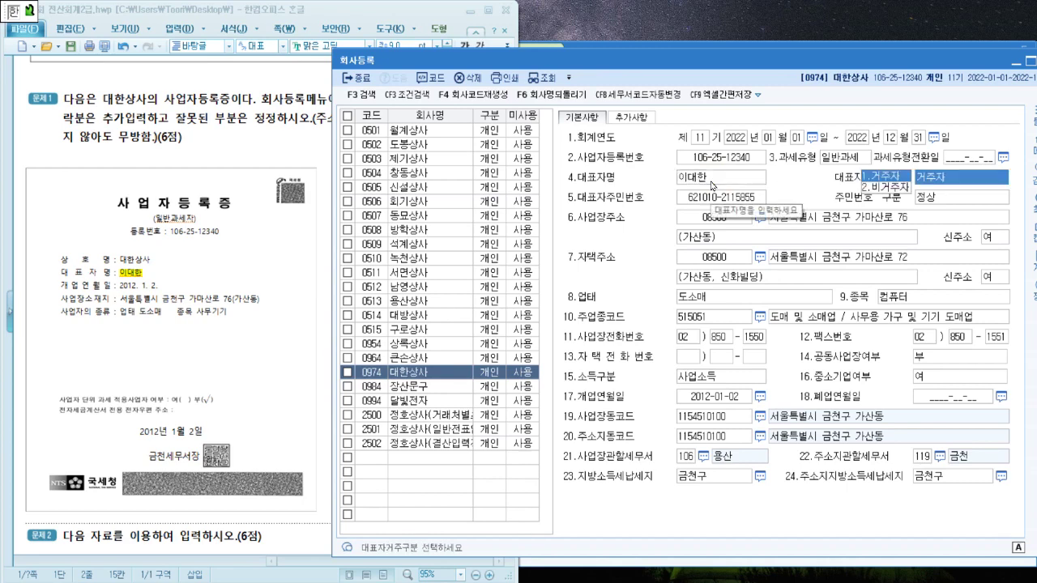
pyautogui.press('Return')
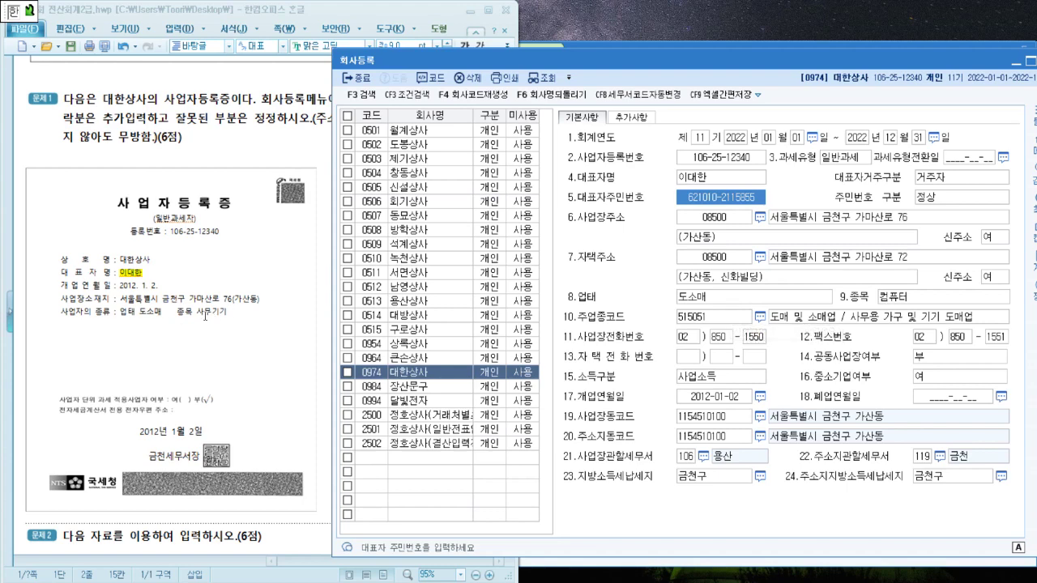
# Replace the business item 컴퓨터 with 사무기기, then mark 금천 on the certificate
pyautogui.moveTo(197, 314); pyautogui.dragTo(276, 315)
pyautogui.click(946, 300)
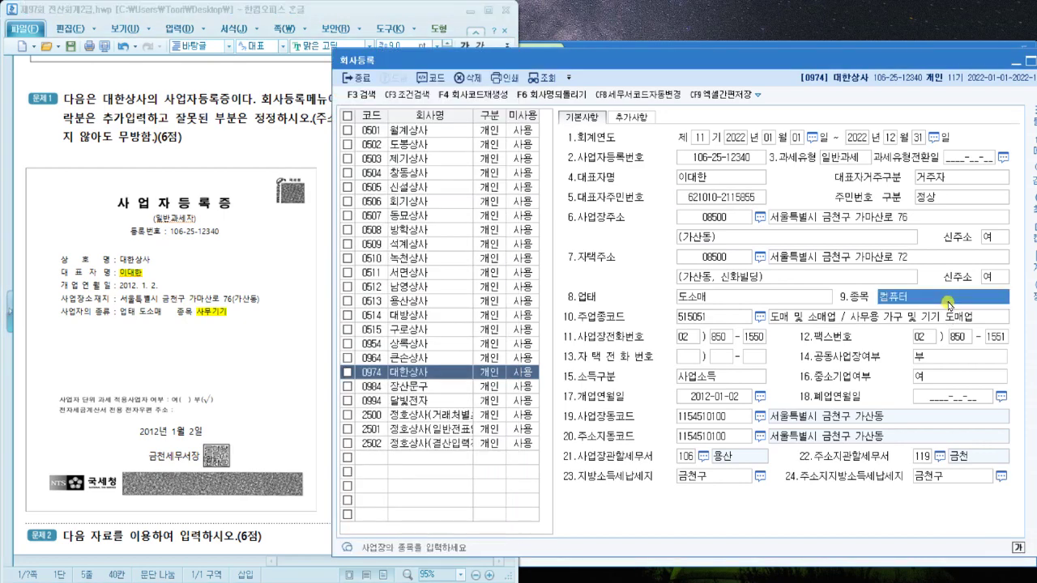
pyautogui.write('사무기기')
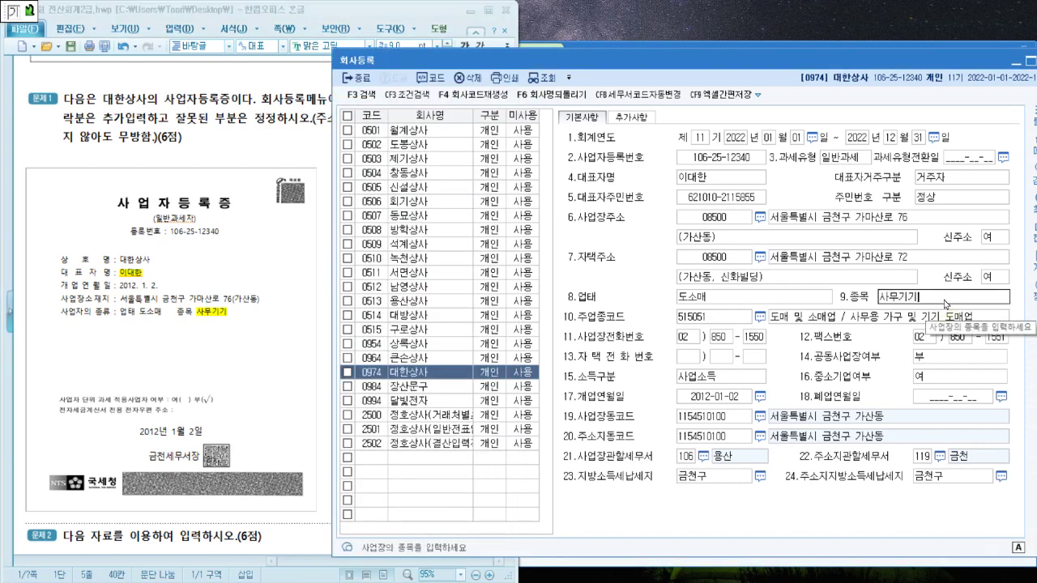
pyautogui.press('Return')
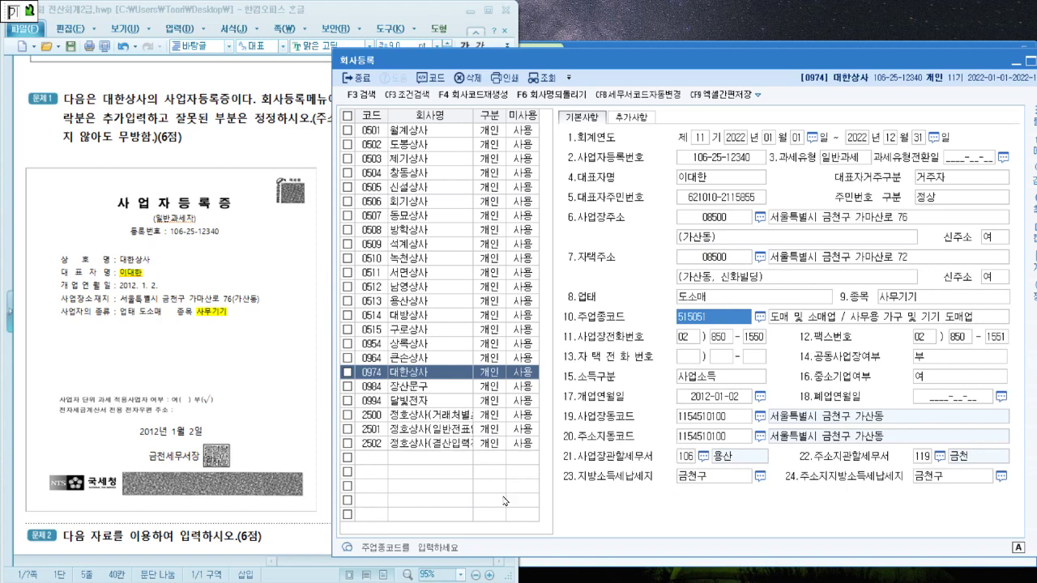
pyautogui.moveTo(149, 457); pyautogui.dragTo(166, 458)
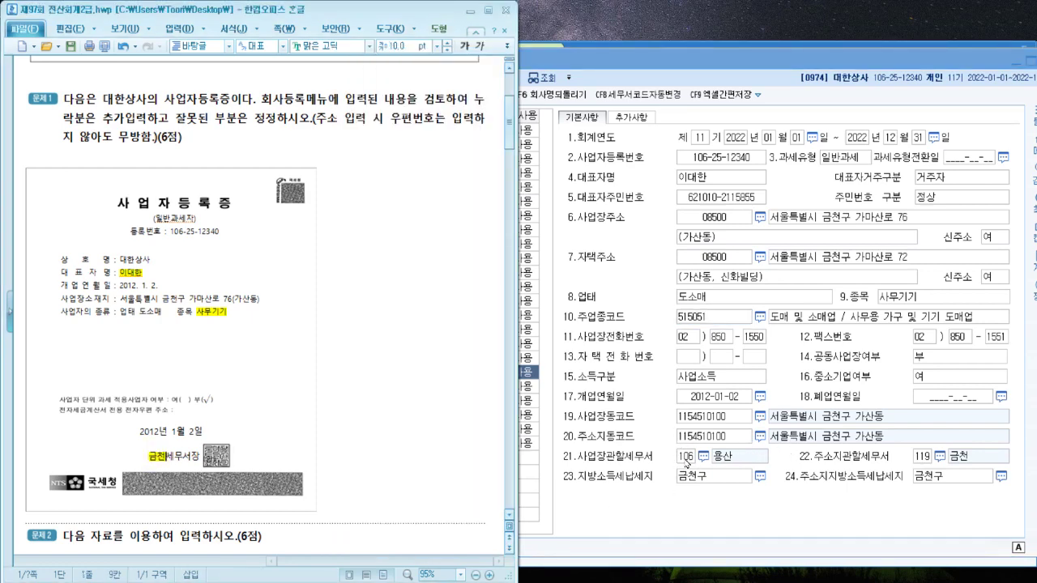
# Set the business tax office to 119 금천
pyautogui.click(683, 458)
pyautogui.write('금')
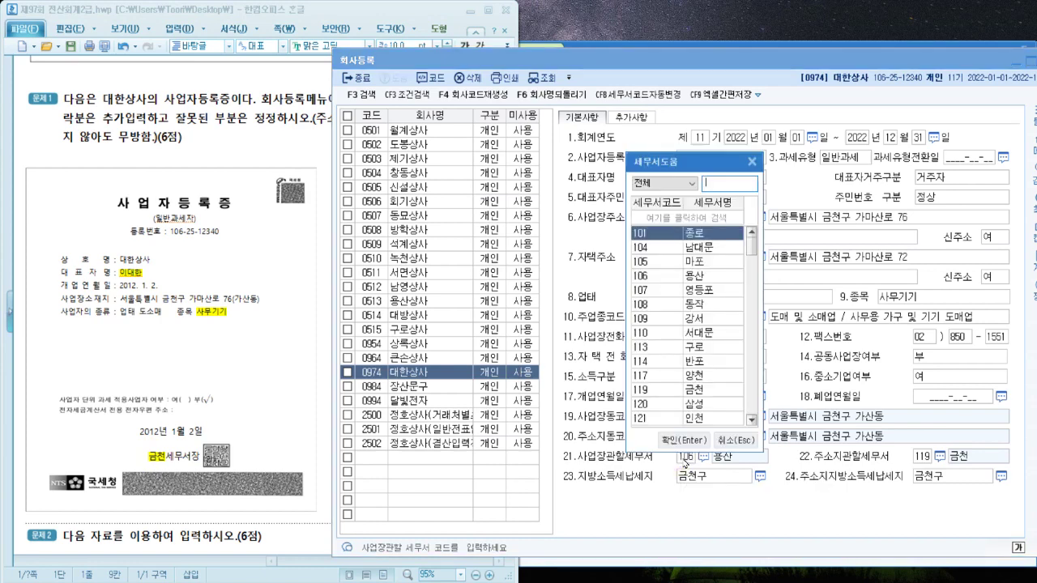
pyautogui.write('천')
pyautogui.press('Return')
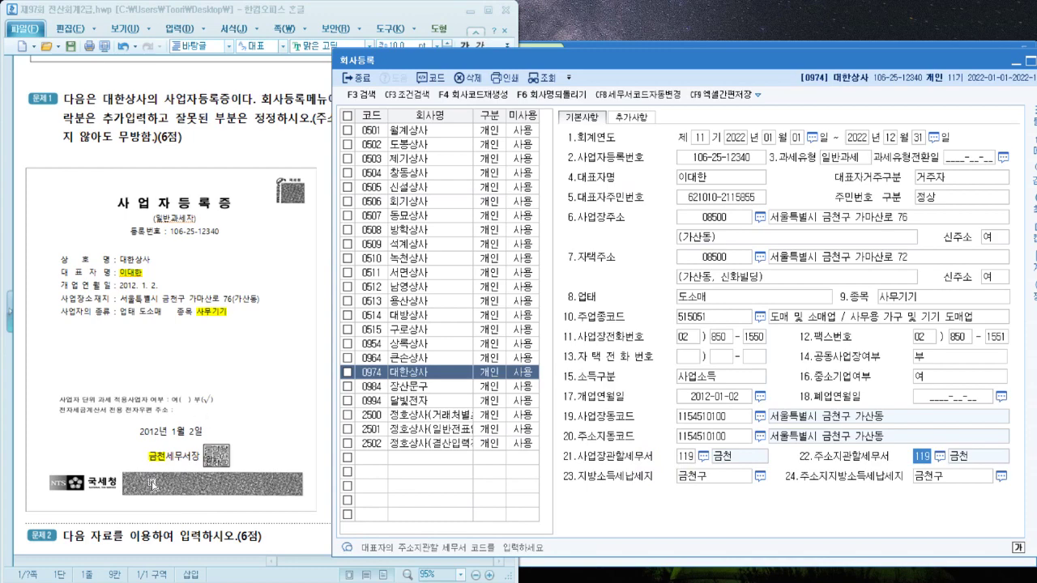
# Close the 회사등록 screen and scroll the problem sheet to 문제2
pyautogui.click(322, 117)
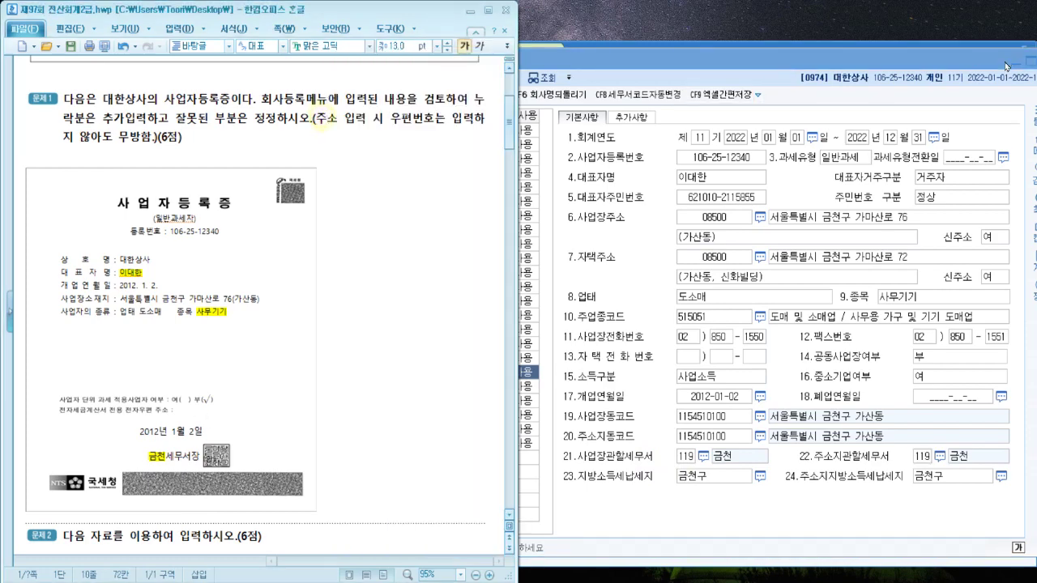
pyautogui.click(1012, 63)
pyautogui.click(948, 71)
pyautogui.scroll(-10, 391, 221)
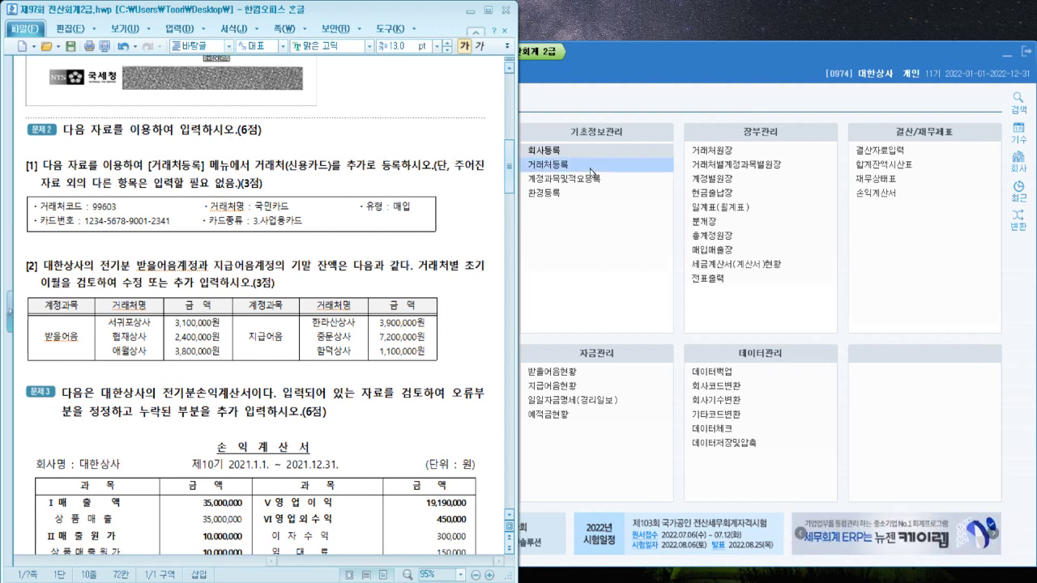
pyautogui.click(658, 94)
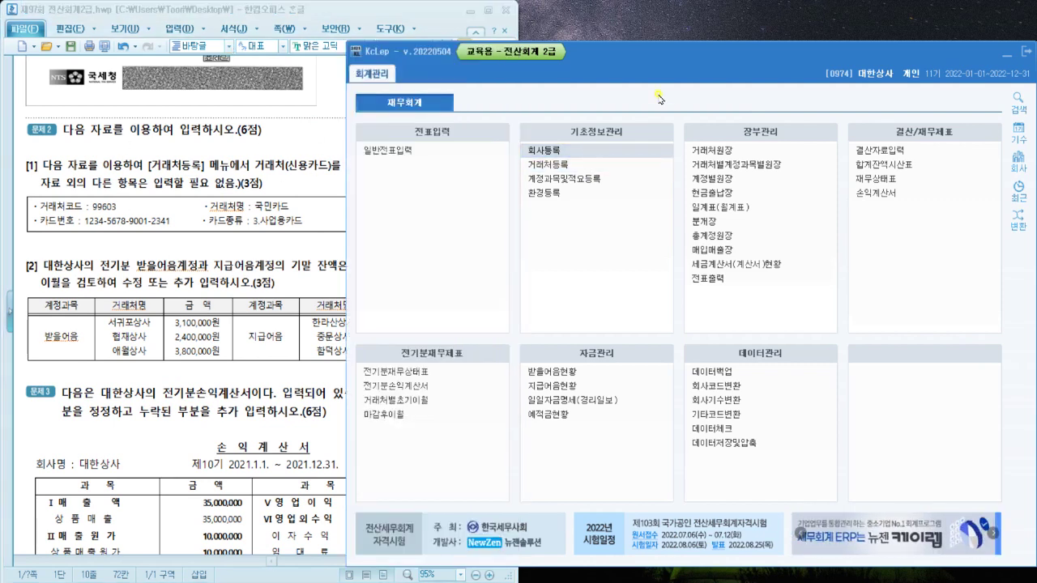
# Show the 신용카드 list in 거래처등록 and mark 거래처(신용카드) in the question
pyautogui.click(564, 162)
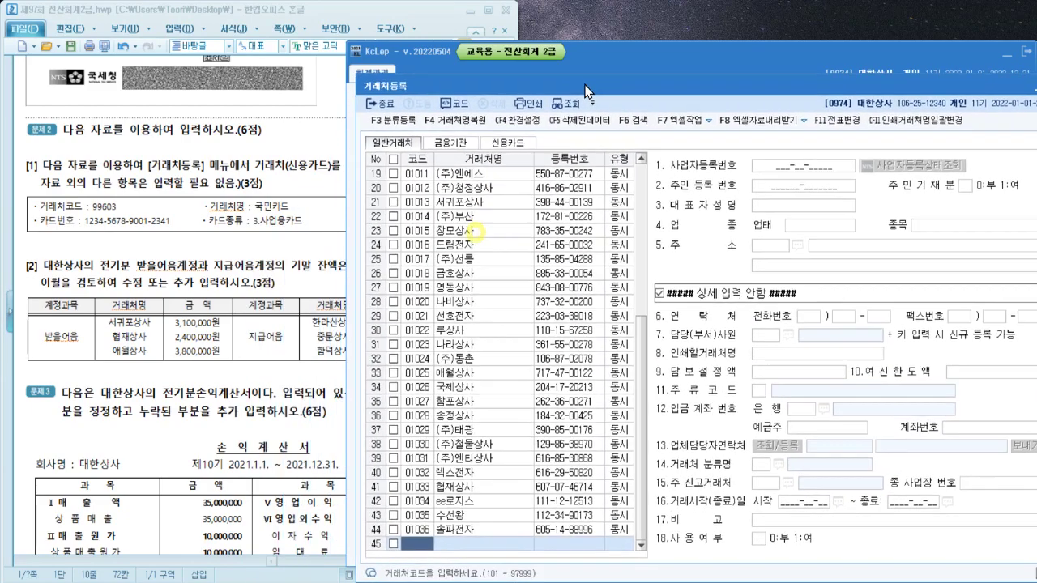
pyautogui.click(510, 129)
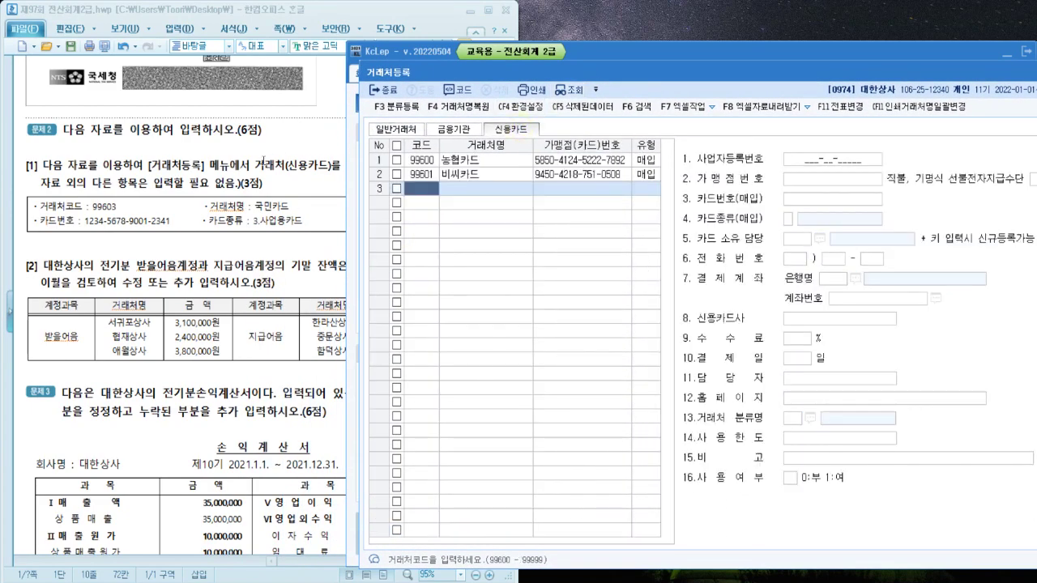
pyautogui.click(263, 162)
pyautogui.moveTo(255, 165); pyautogui.dragTo(332, 165)
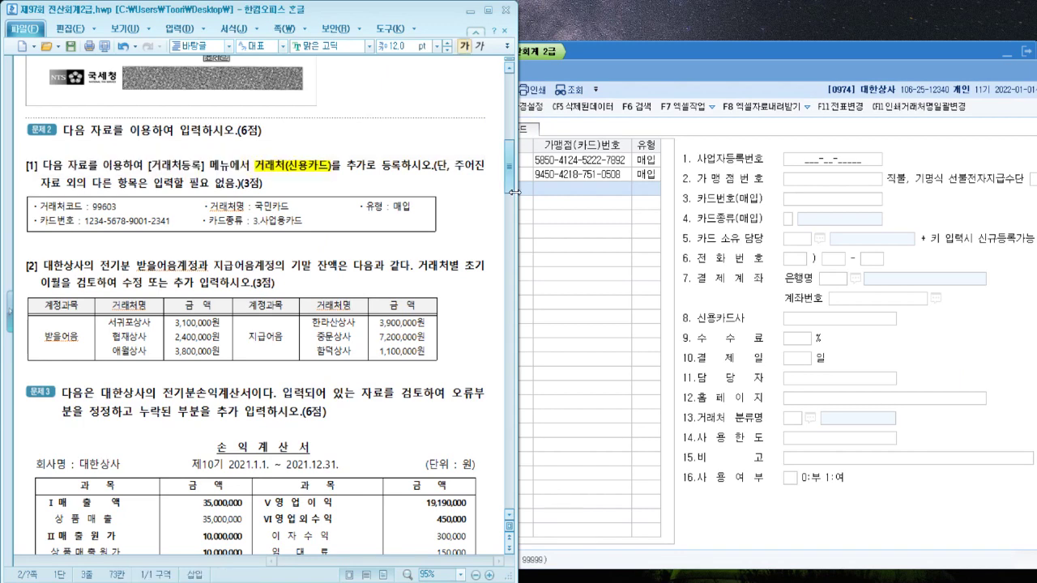
pyautogui.click(579, 230)
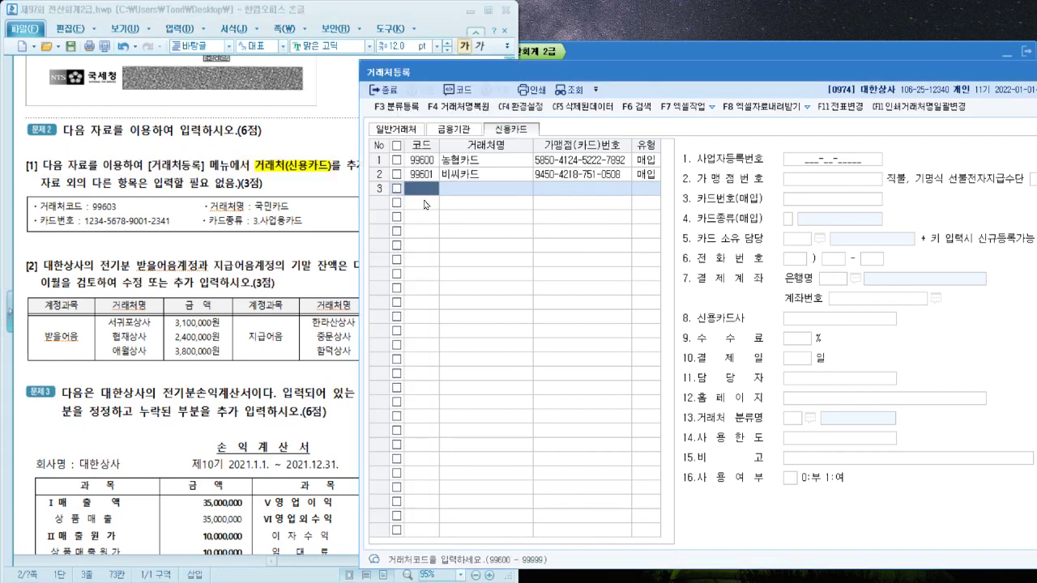
pyautogui.click(348, 131)
pyautogui.scroll(5, 387, 222)
pyautogui.scroll(-8, 386, 222)
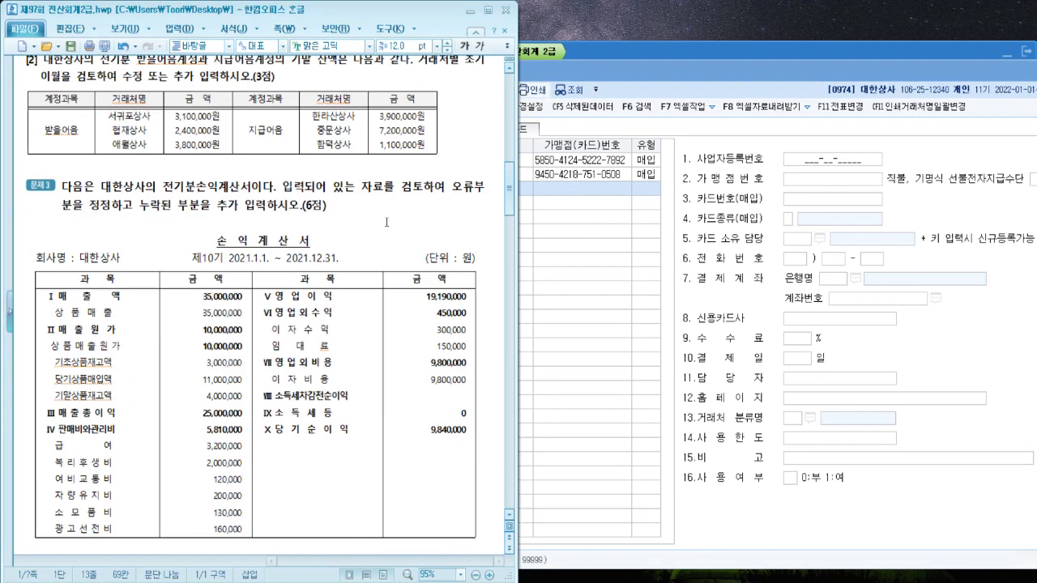
pyautogui.scroll(2, 386, 222)
pyautogui.moveTo(589, 71); pyautogui.dragTo(547, 130)
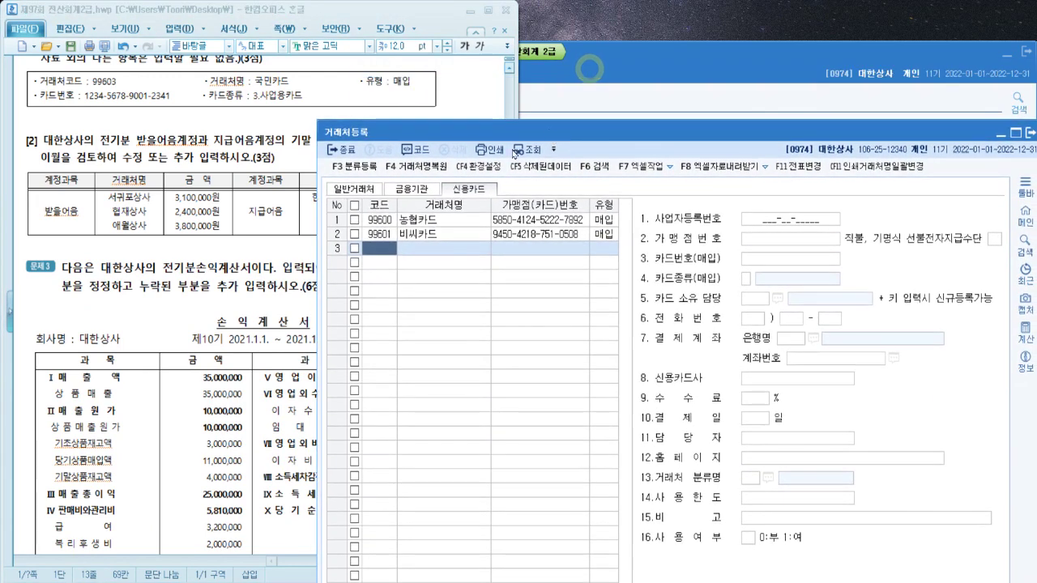
# Add card partner 99603 국민카드 with card type 매입
pyautogui.write('99603')
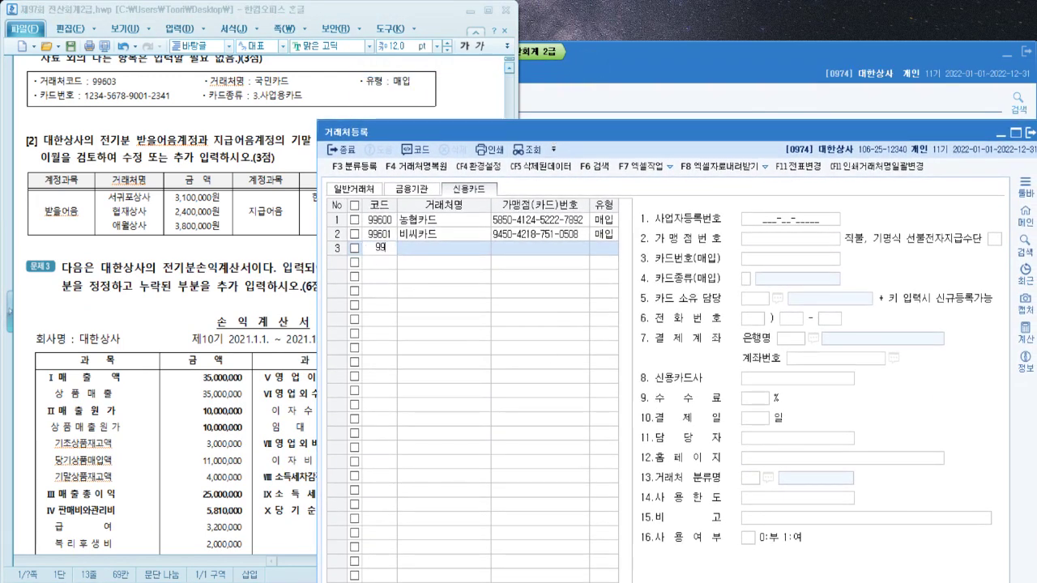
pyautogui.press('Return')
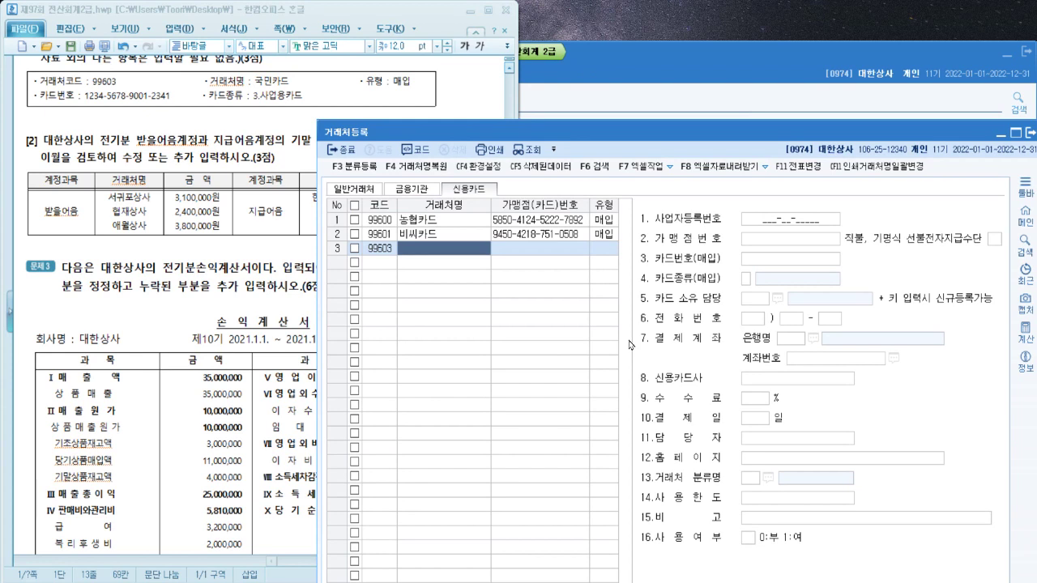
pyautogui.write('국민카드')
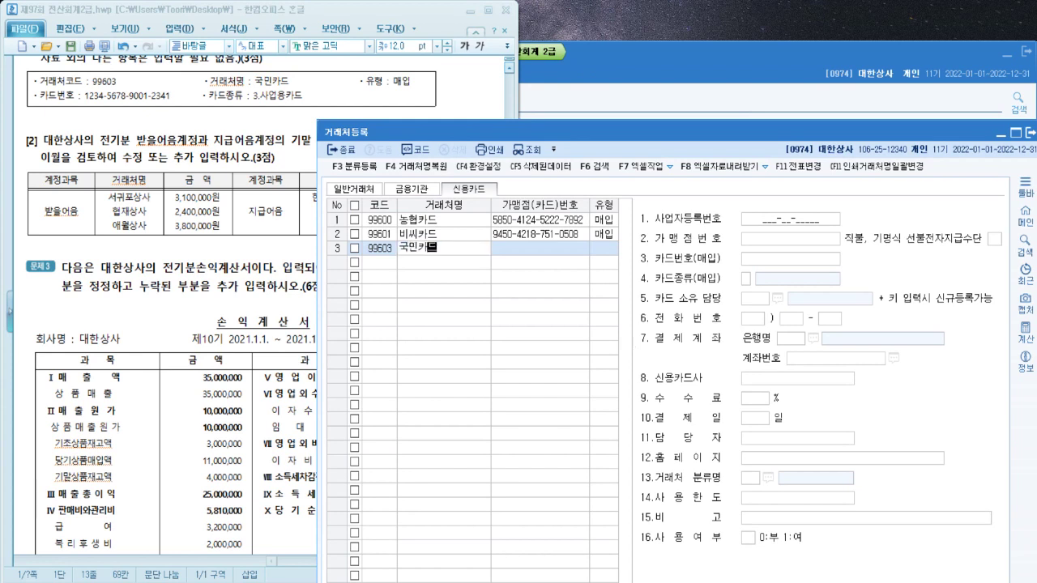
pyautogui.press('Return')
pyautogui.press('Return')
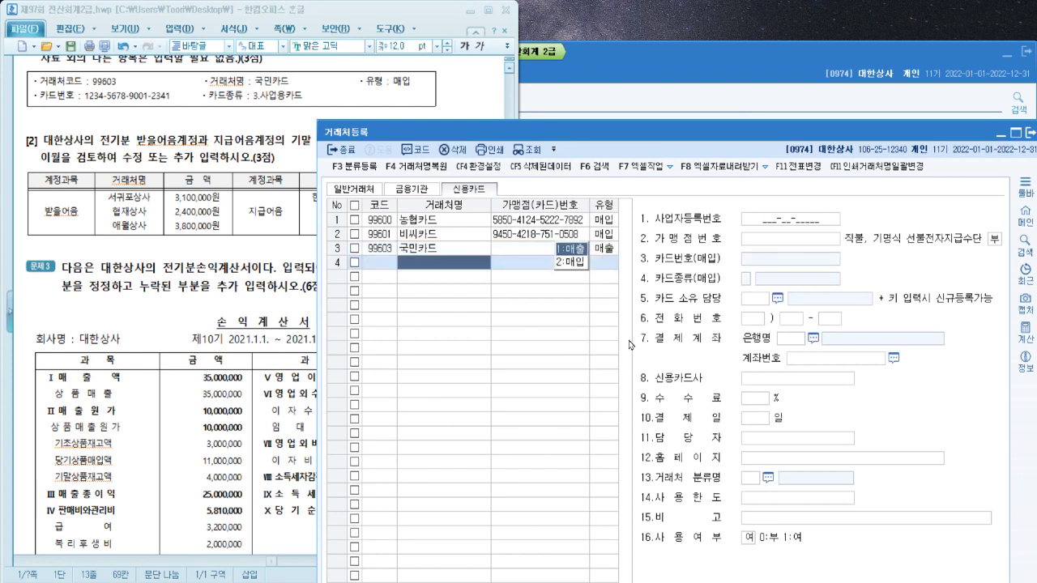
pyautogui.press('Up')
pyautogui.press('Right')
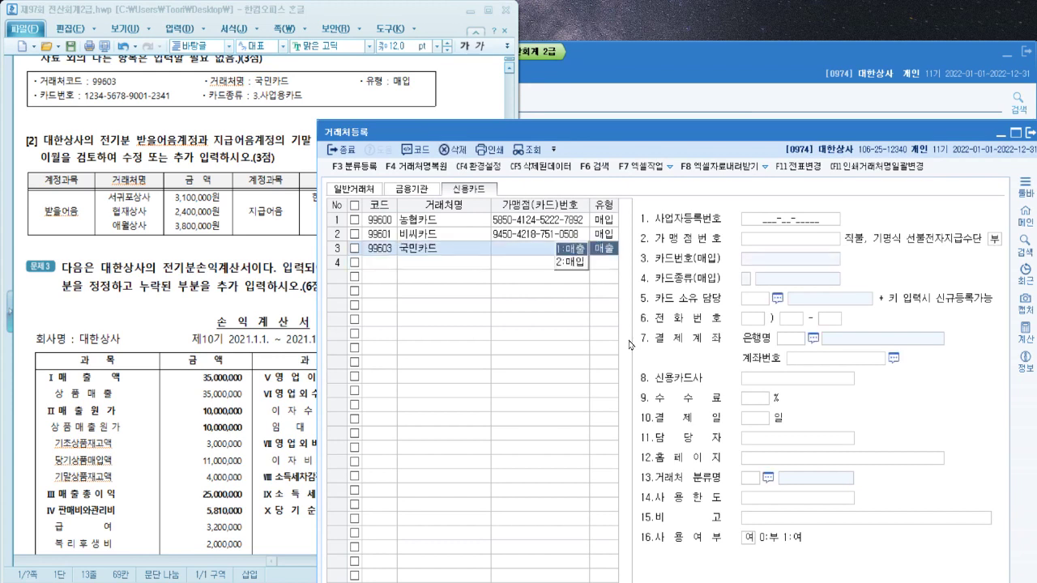
pyautogui.press('2')
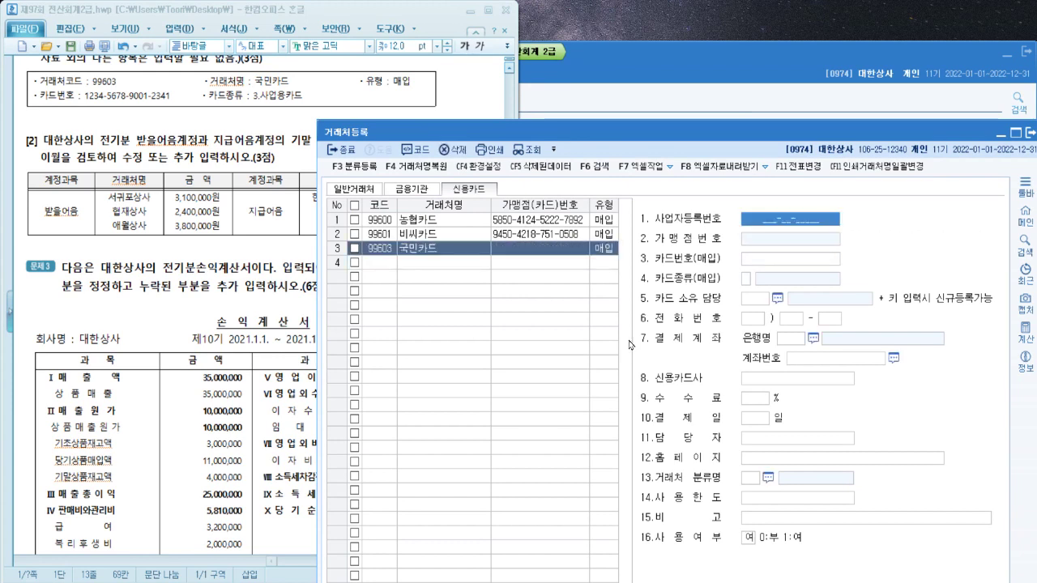
pyautogui.press('Return')
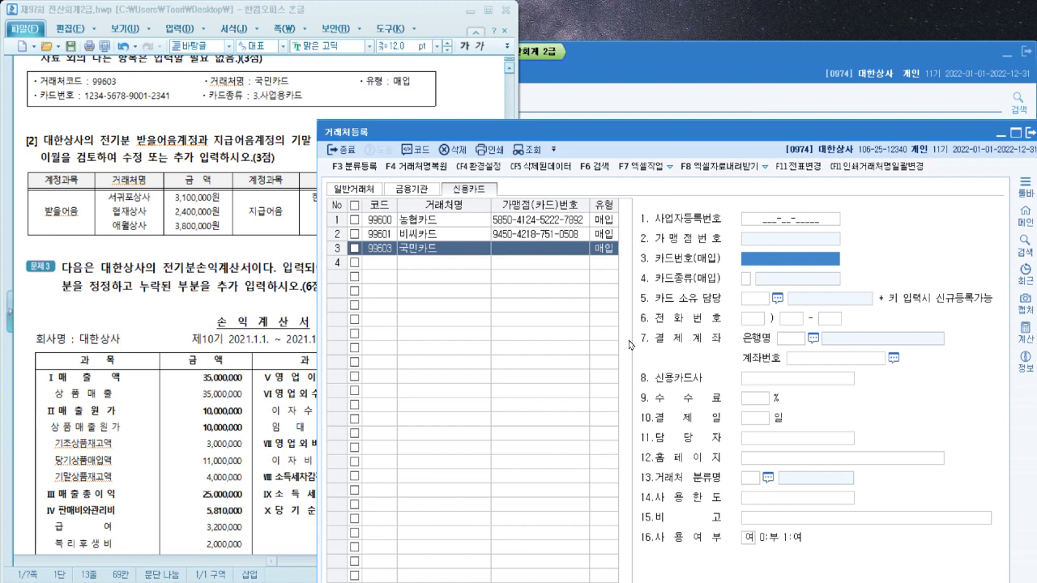
# Enter the card number and set the card kind to 사업용카드
pyautogui.write('1234-5678-9001-2341')
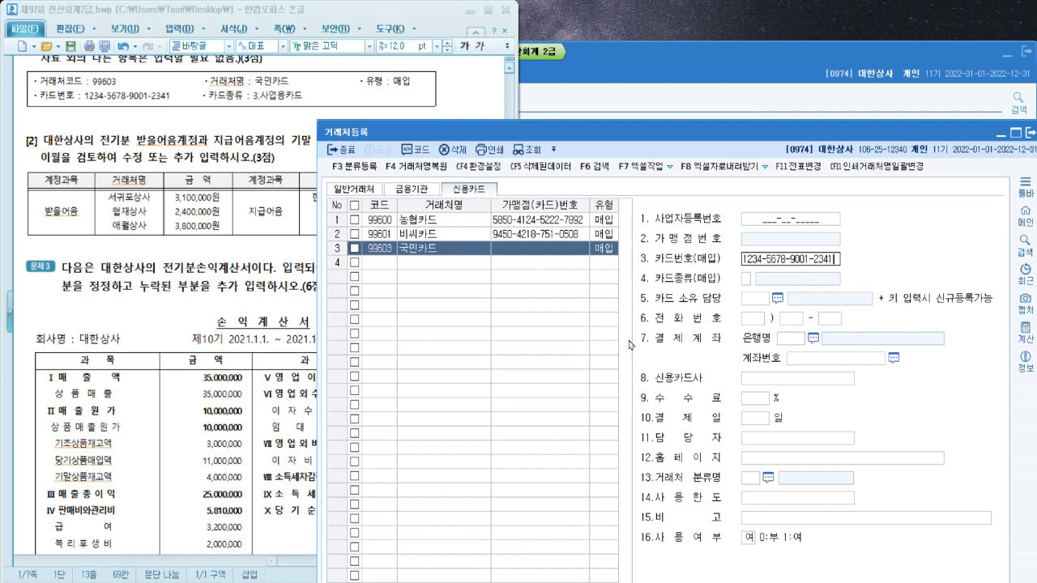
pyautogui.press('Return')
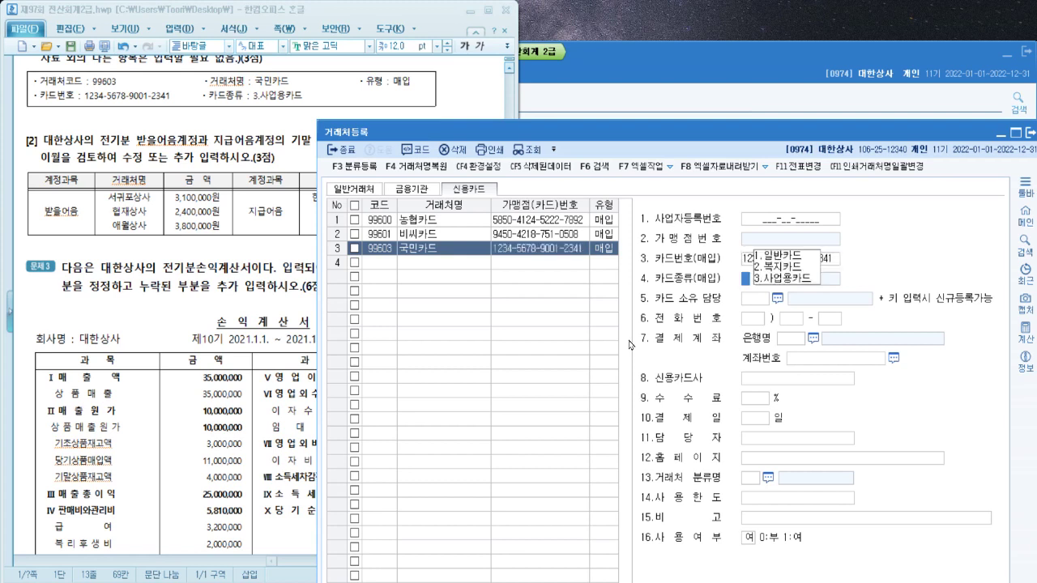
pyautogui.write('3')
pyautogui.press('Return')
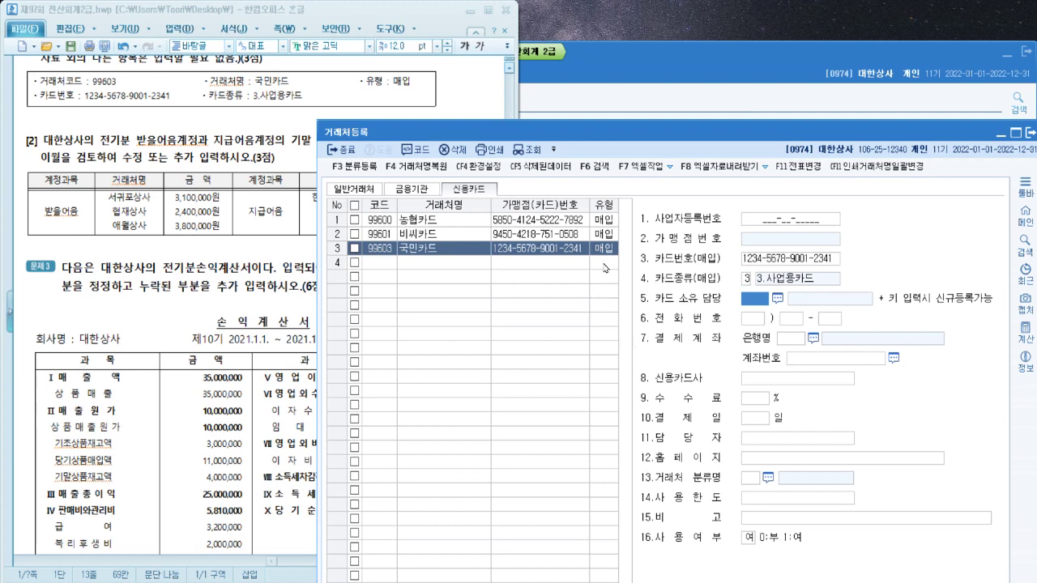
pyautogui.click(517, 265)
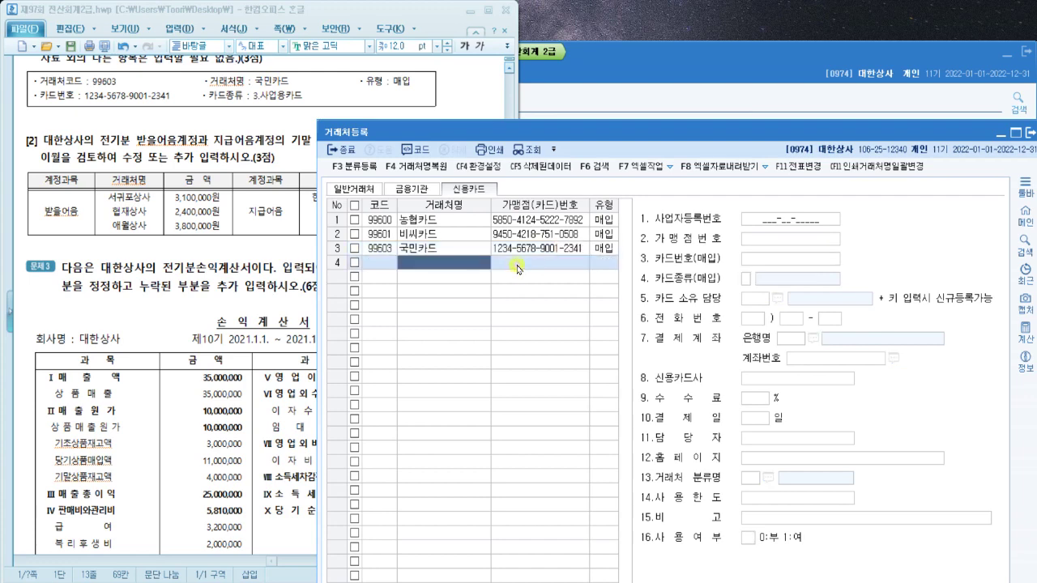
pyautogui.moveTo(974, 133); pyautogui.dragTo(927, 123)
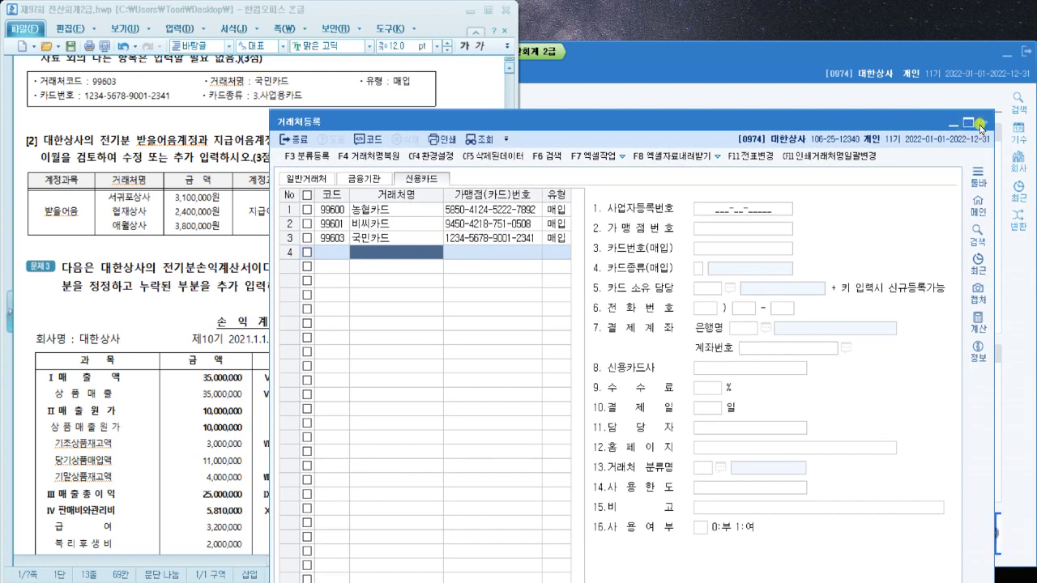
# Close 거래처등록 and show 0110 받을어음's partner balances in 거래처별초기이월
pyautogui.click(981, 123)
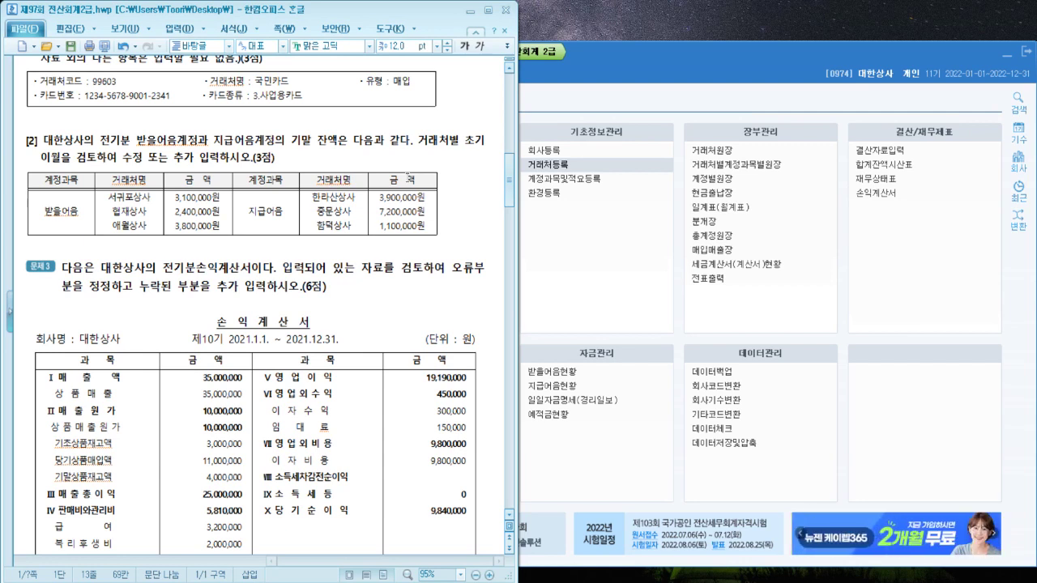
pyautogui.click(709, 101)
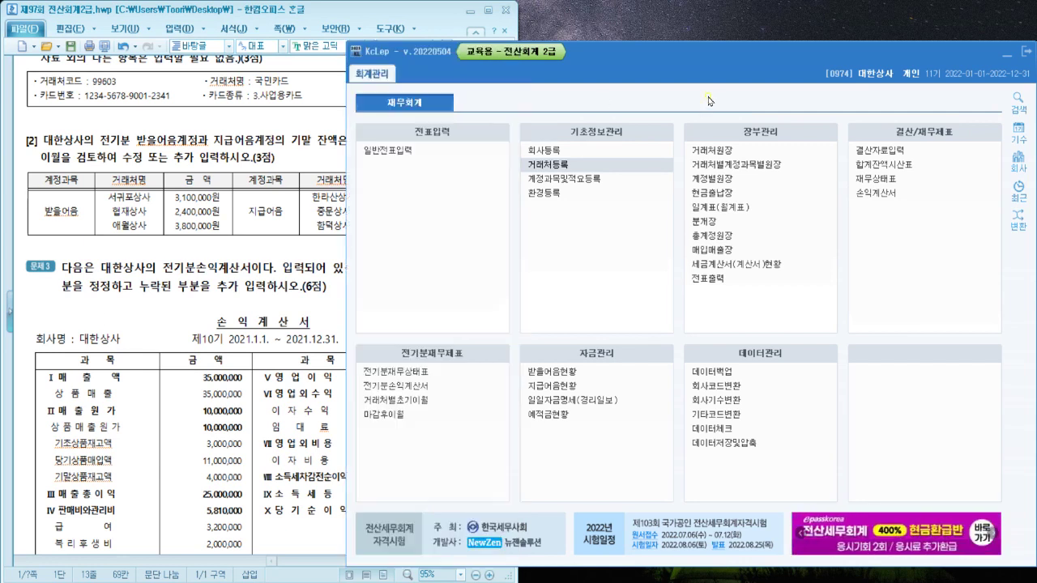
pyautogui.click(429, 402)
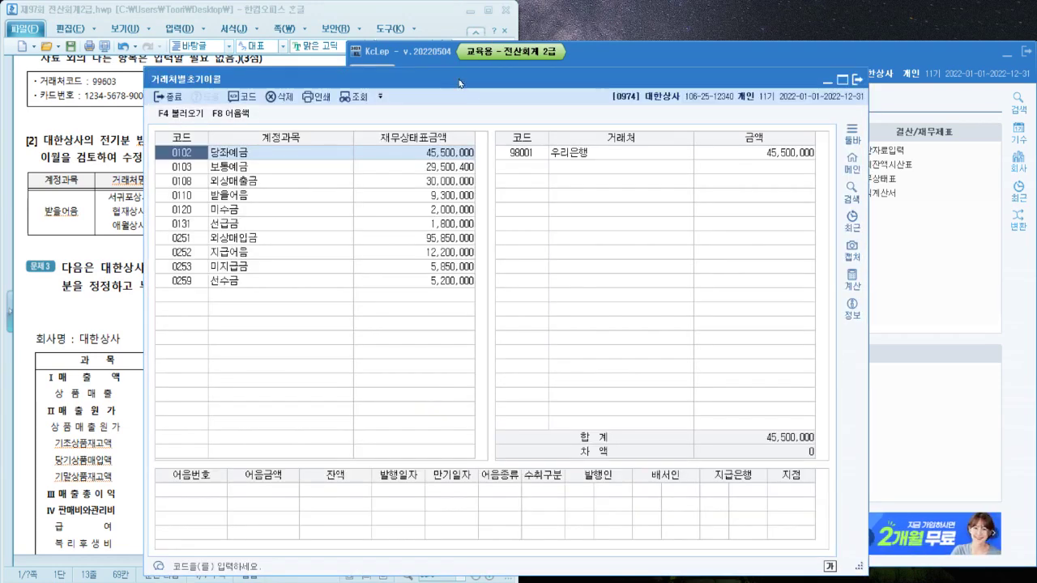
pyautogui.moveTo(453, 83); pyautogui.dragTo(635, 60)
pyautogui.click(244, 155)
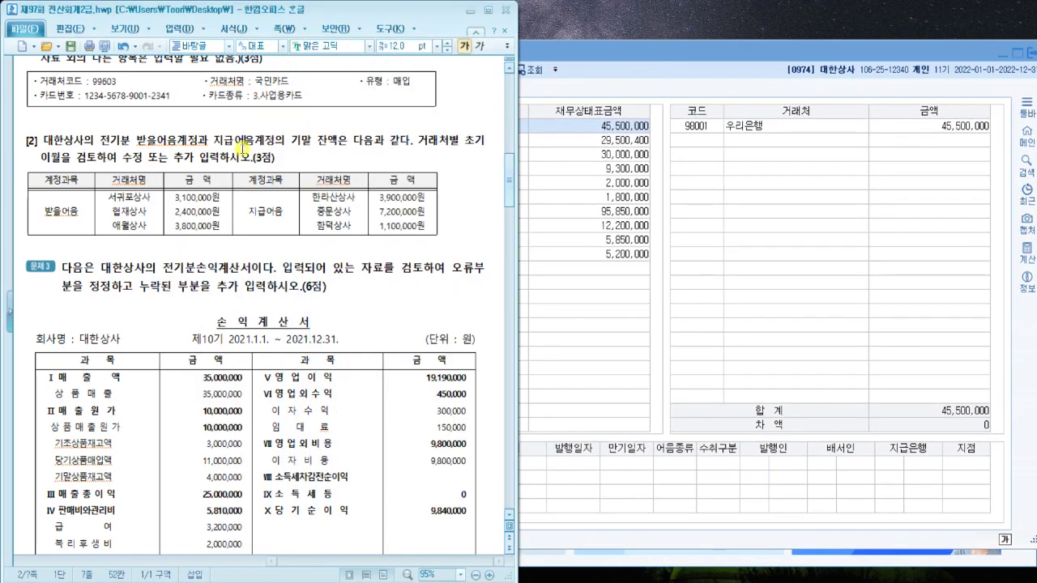
pyautogui.click(549, 304)
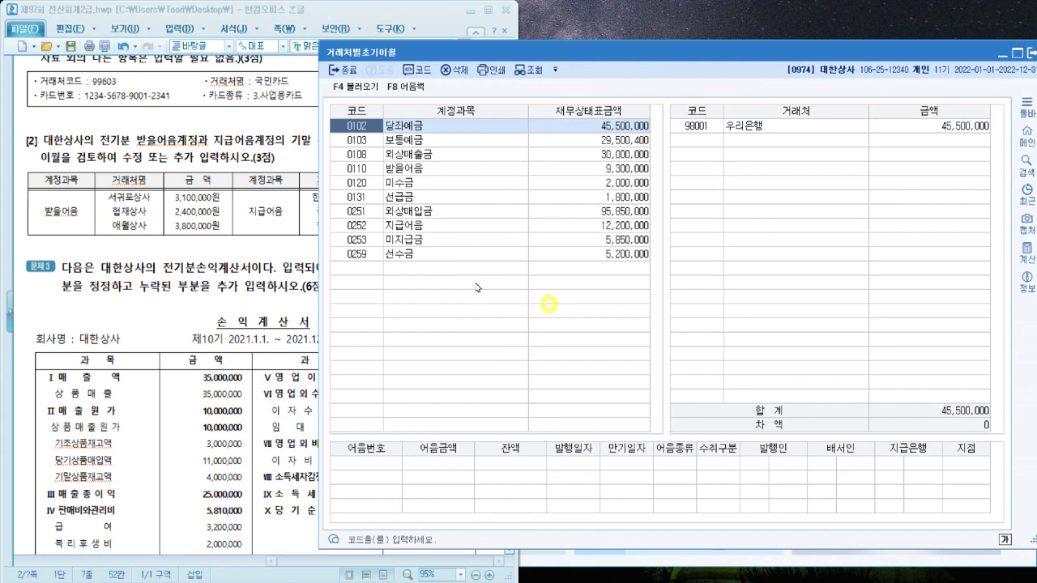
pyautogui.click(451, 168)
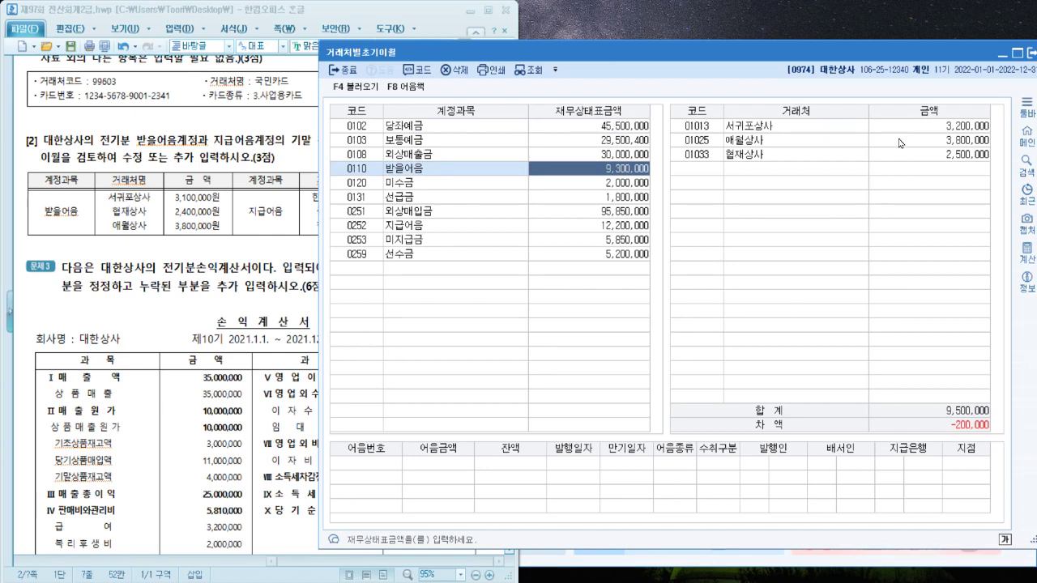
# Change 받을어음 balances to 서귀포상사 3,100,000 and 협재상사 2,400,000
pyautogui.moveTo(220, 198); pyautogui.dragTo(172, 198)
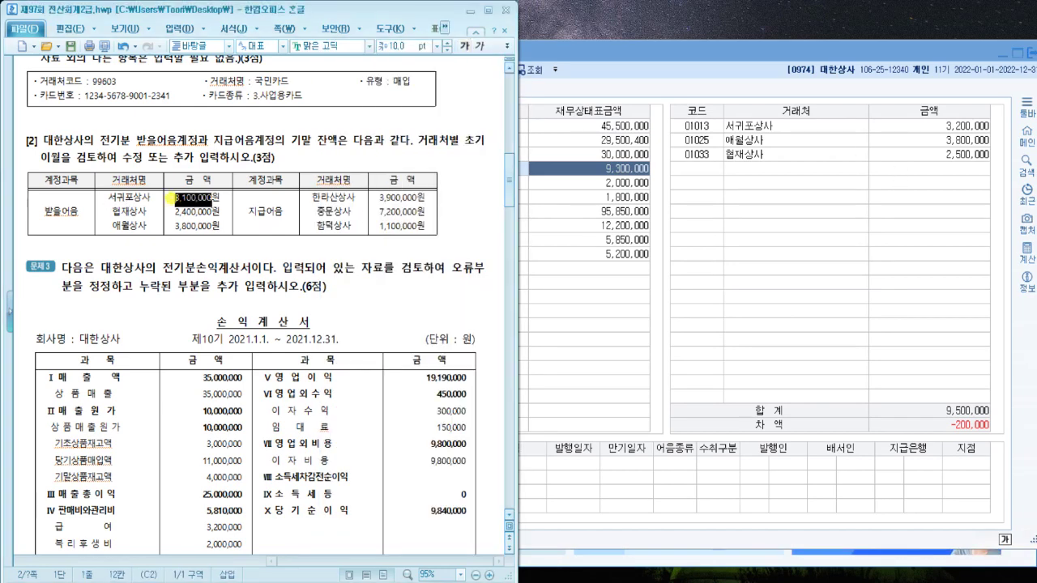
pyautogui.click(928, 125)
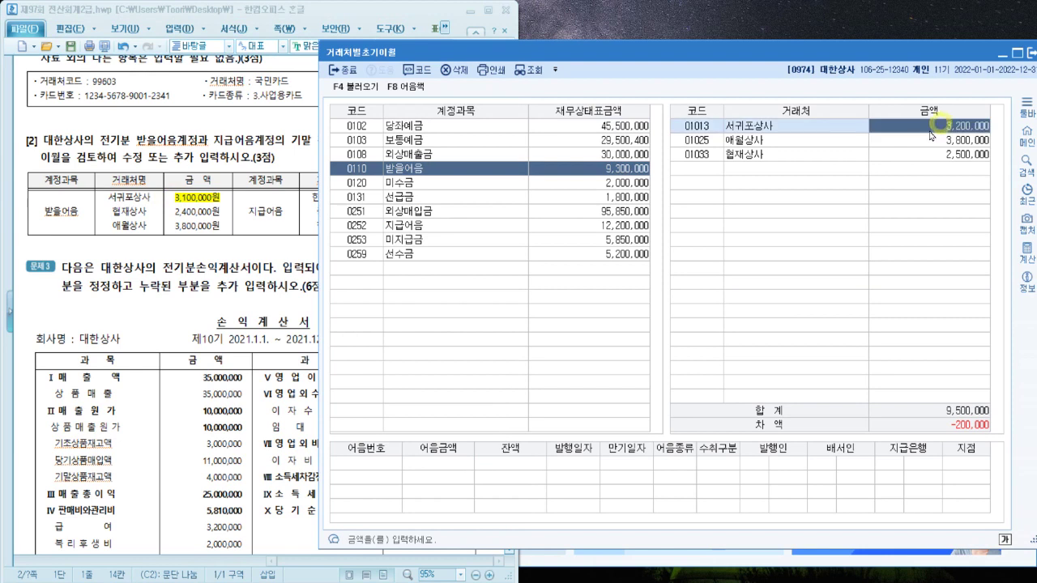
pyautogui.write('3100000')
pyautogui.press('Return')
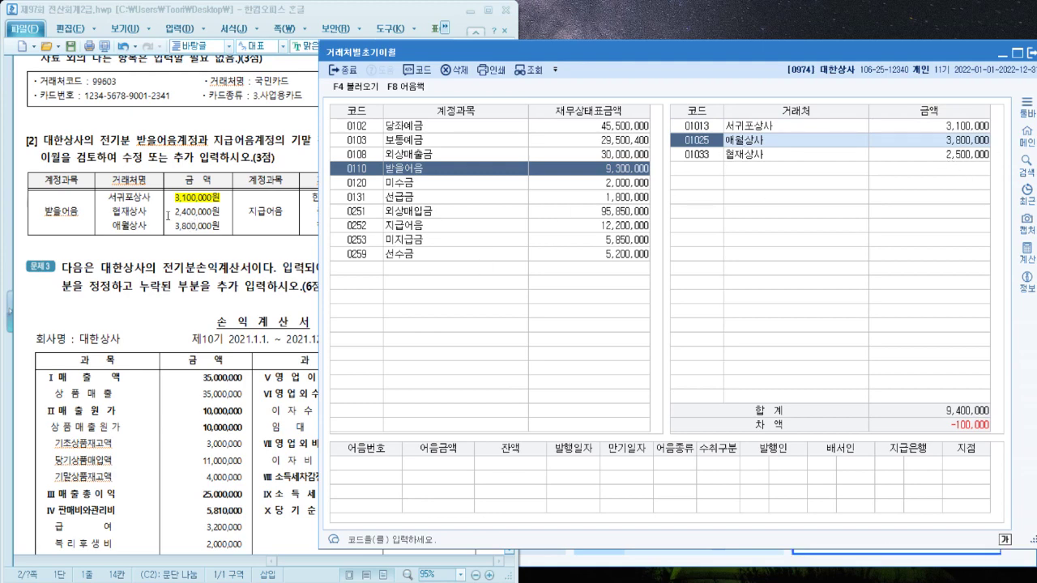
pyautogui.moveTo(167, 215); pyautogui.dragTo(220, 216)
pyautogui.click(947, 167)
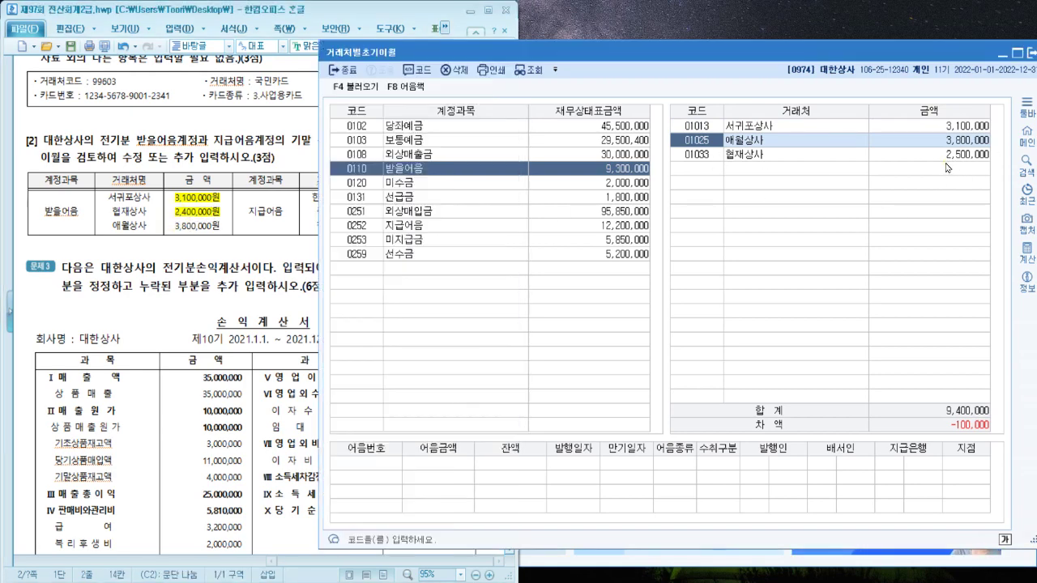
pyautogui.click(948, 154)
pyautogui.write('2,400')
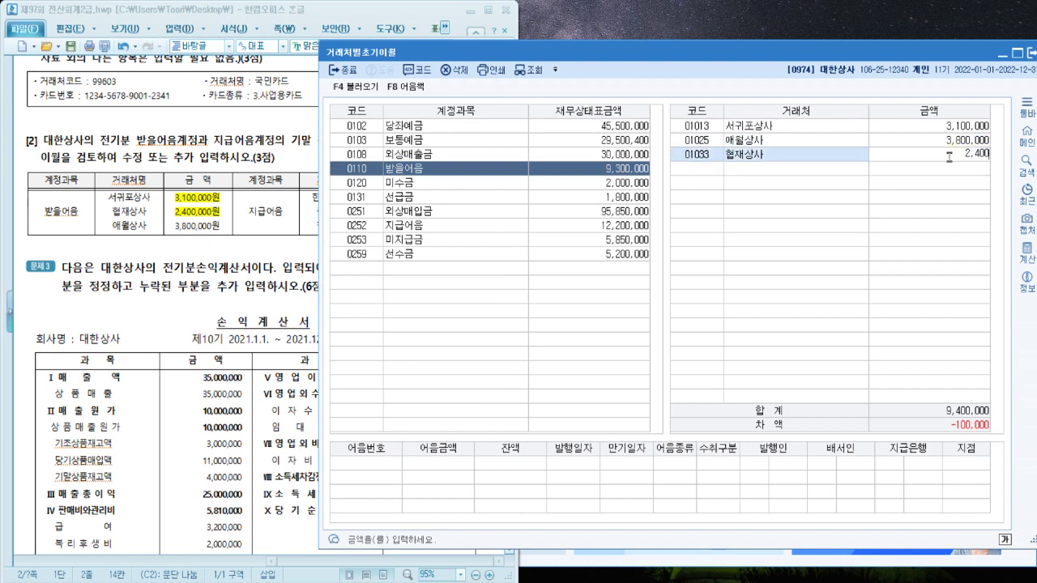
pyautogui.write(',000')
pyautogui.press('Return')
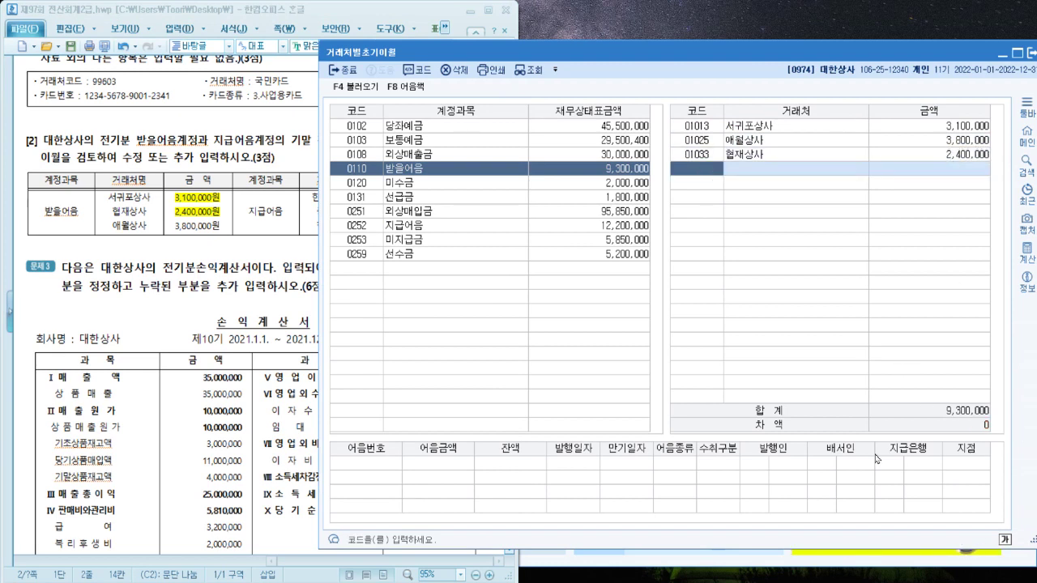
pyautogui.click(204, 268)
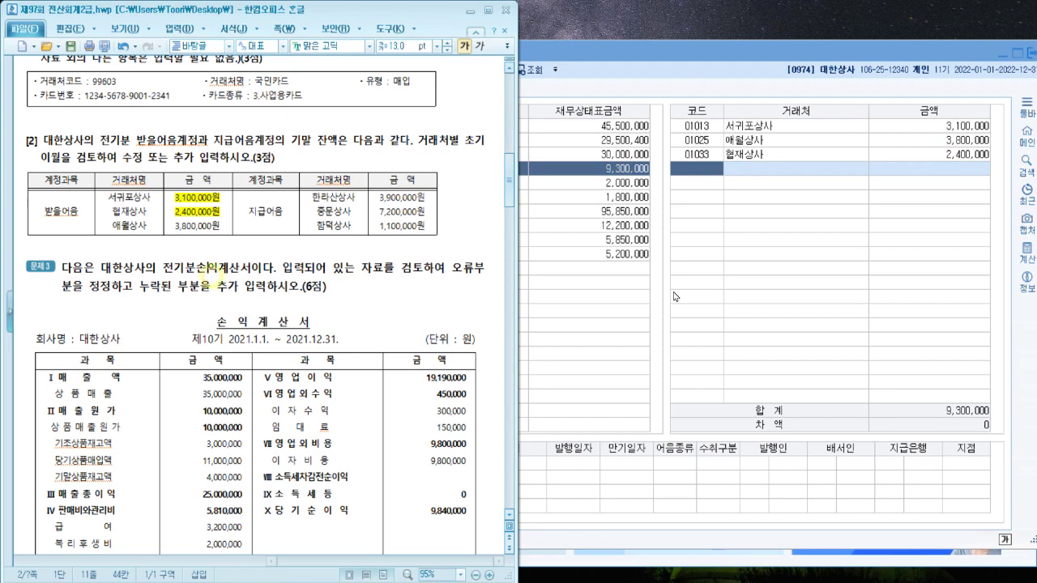
pyautogui.click(674, 297)
pyautogui.click(437, 226)
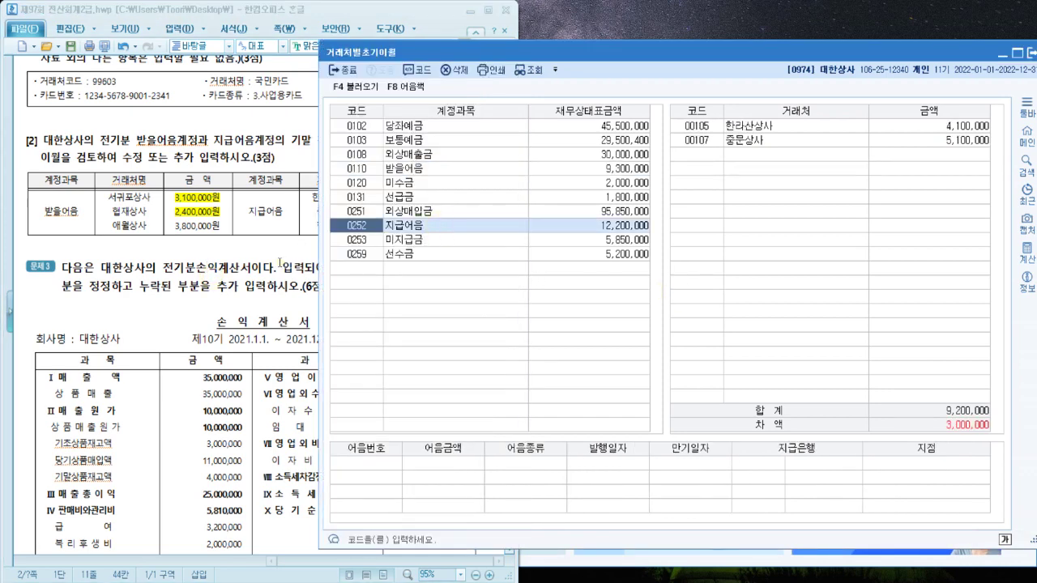
# Set 지급어음 balances to 한라산상사 3,900,000 and 중문상사 7,200,000
pyautogui.click(279, 263)
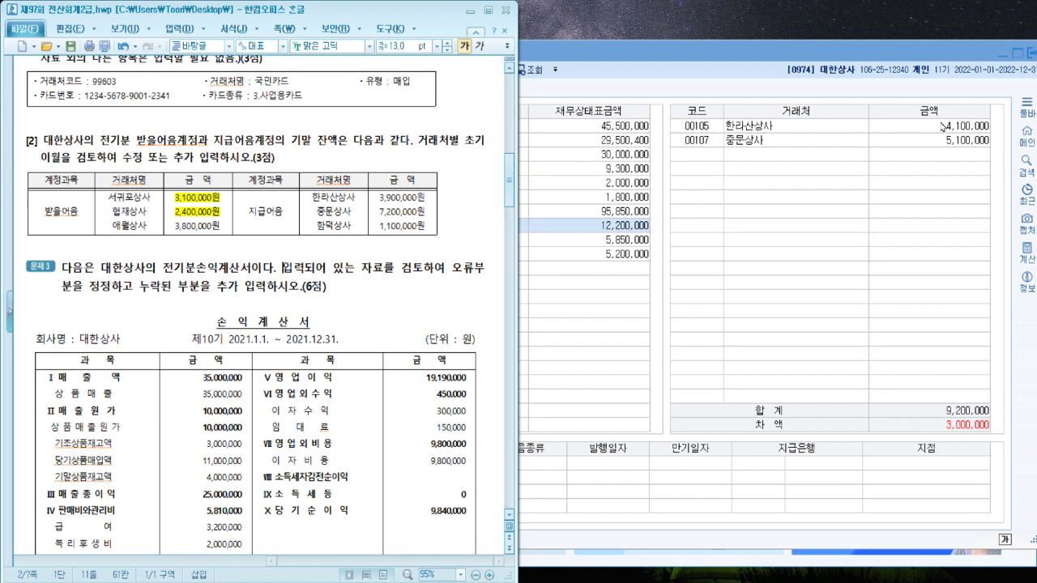
pyautogui.moveTo(375, 199); pyautogui.dragTo(427, 198)
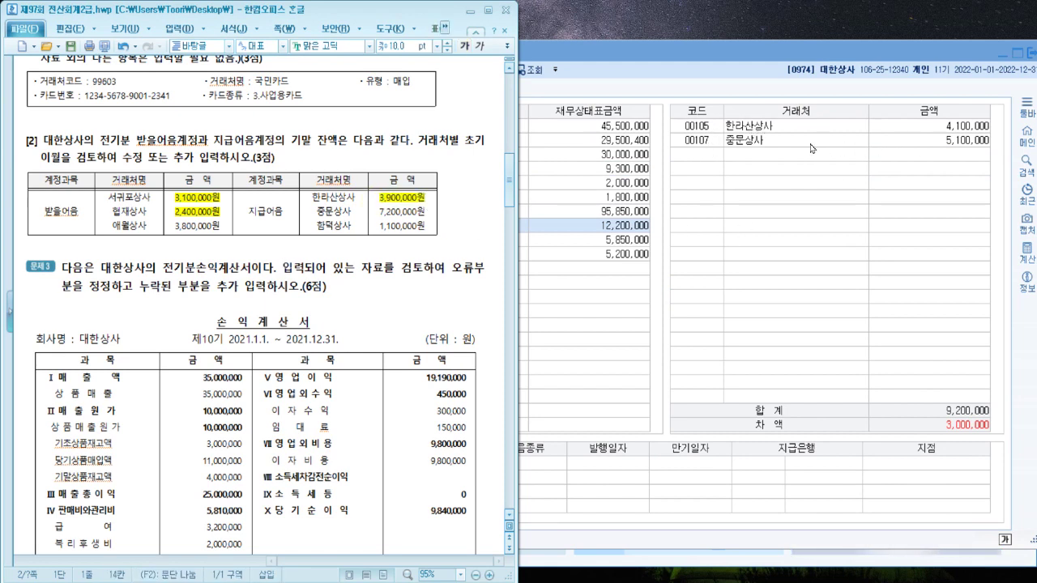
pyautogui.click(873, 123)
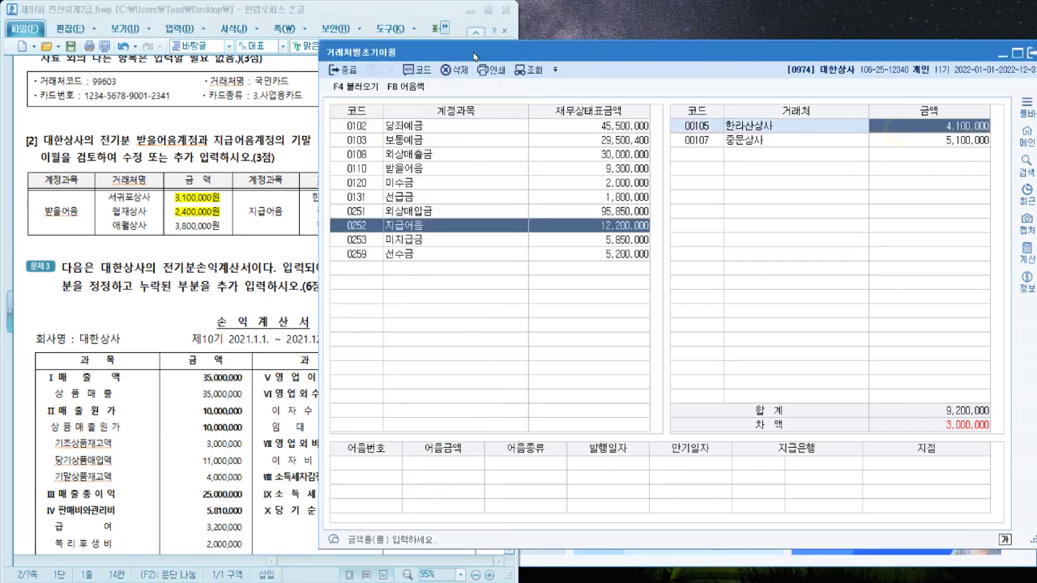
pyautogui.moveTo(472, 50); pyautogui.dragTo(447, 255)
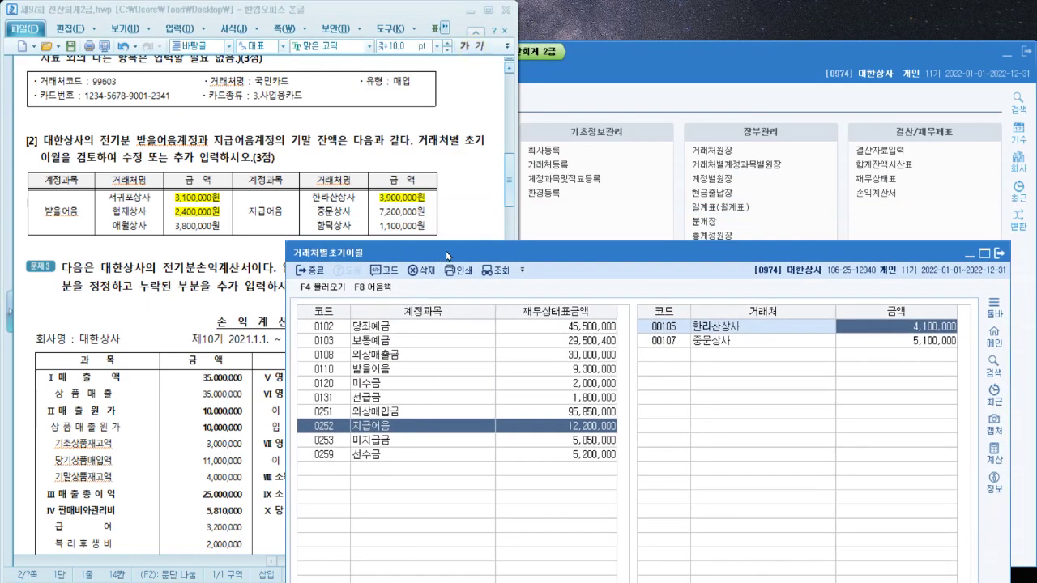
pyautogui.write('3900000')
pyautogui.press('Return')
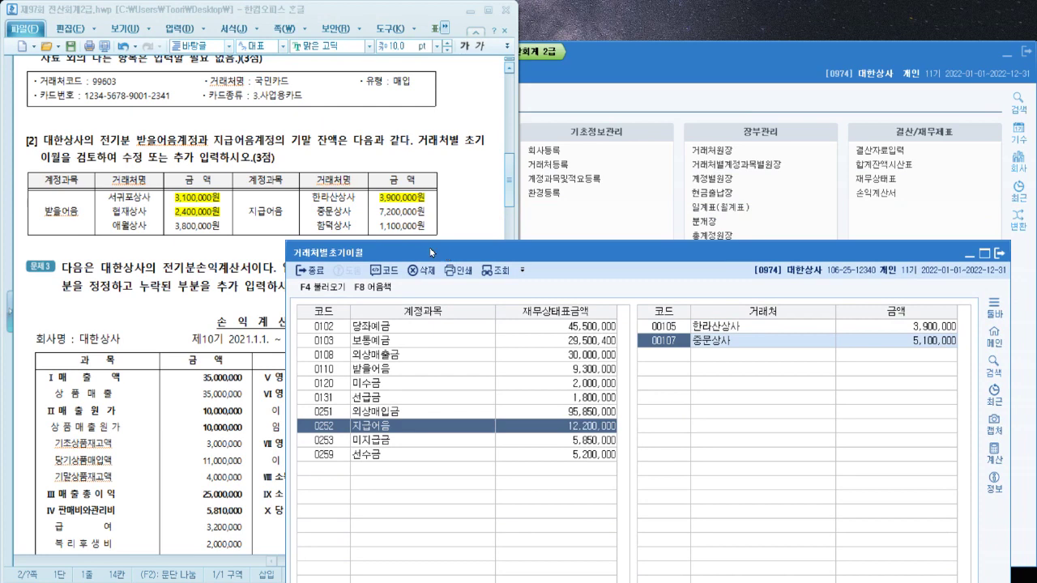
pyautogui.moveTo(377, 214); pyautogui.dragTo(431, 215)
pyautogui.click(920, 347)
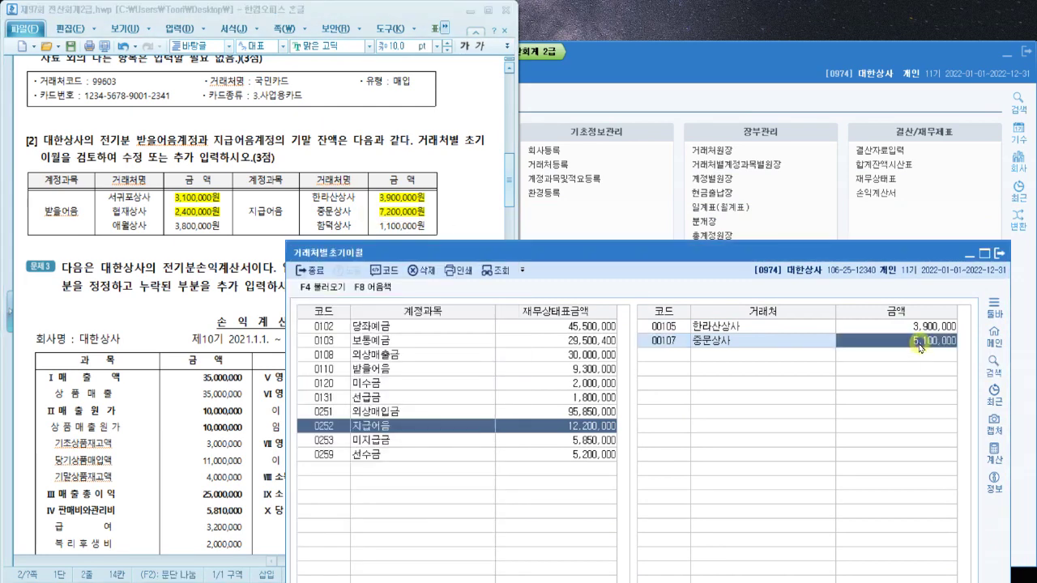
pyautogui.write('7200000')
pyautogui.press('Return')
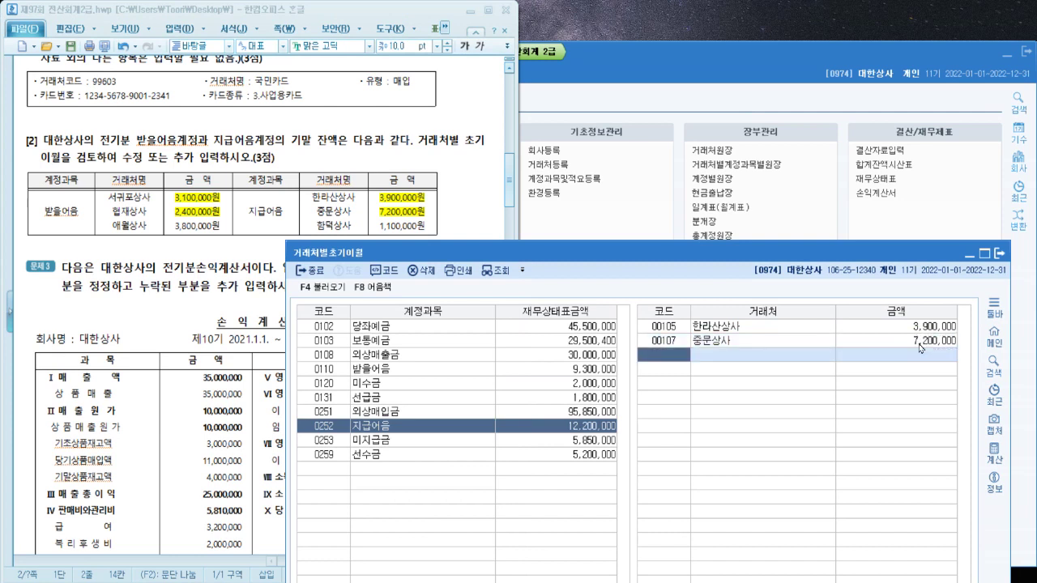
# Add 함덕상사 with 1,100,000 under 지급어음 and close the opening-balance window
pyautogui.moveTo(310, 229); pyautogui.dragTo(436, 229)
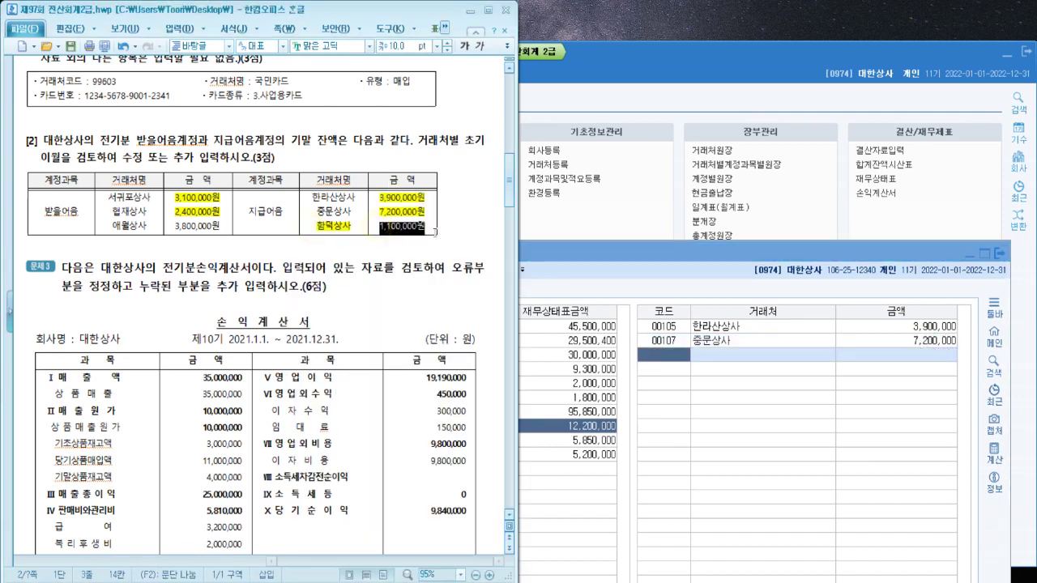
pyautogui.click(665, 370)
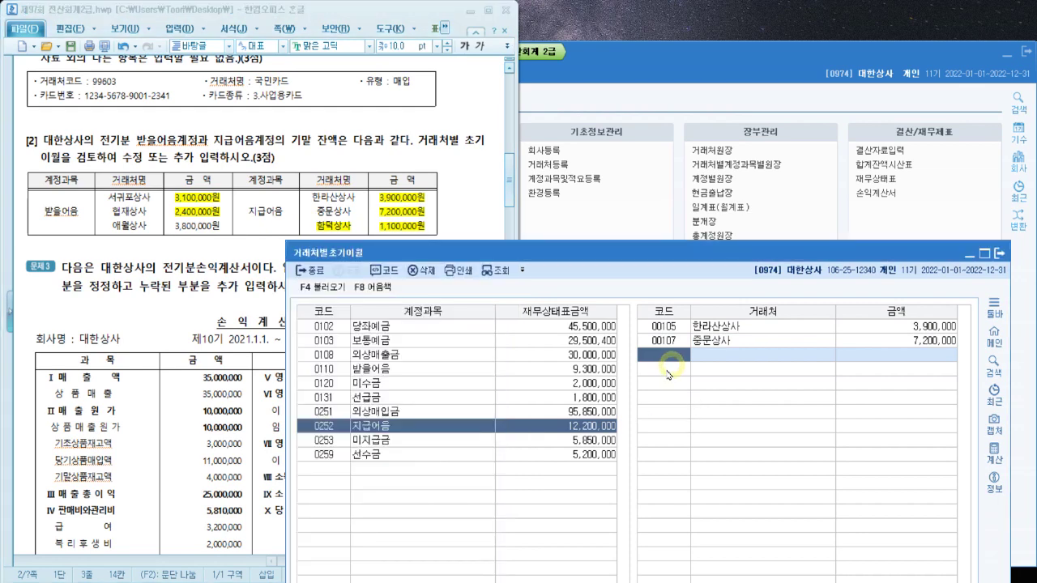
pyautogui.press('F2')
pyautogui.write('함덕')
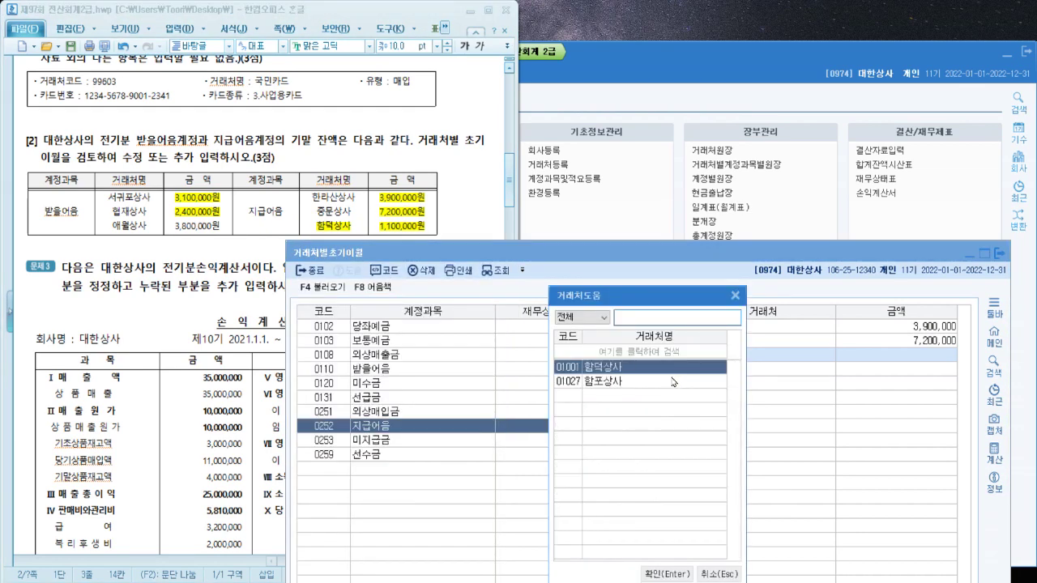
pyautogui.press('Return')
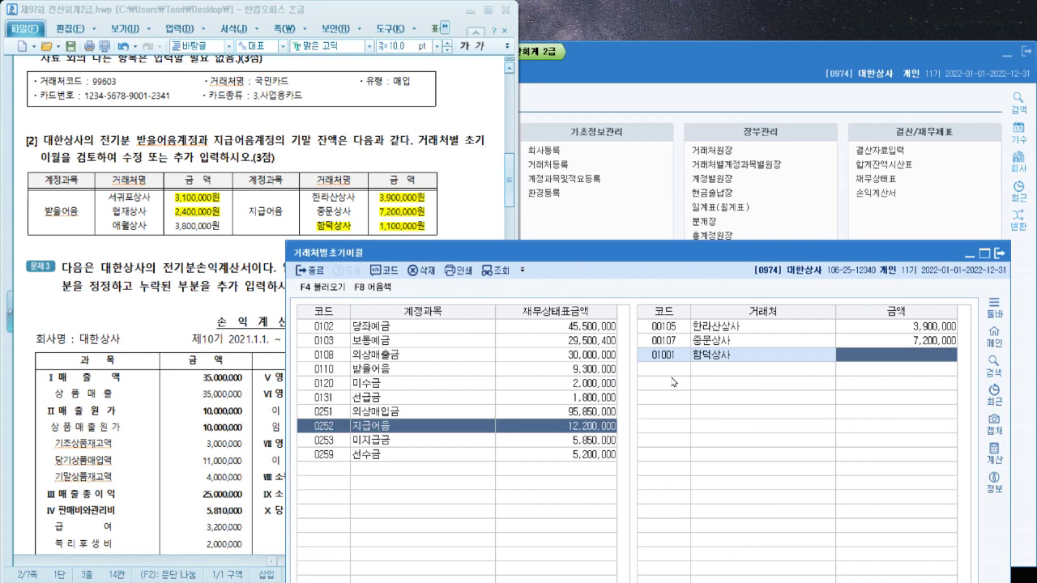
pyautogui.write('1100000')
pyautogui.press('Return')
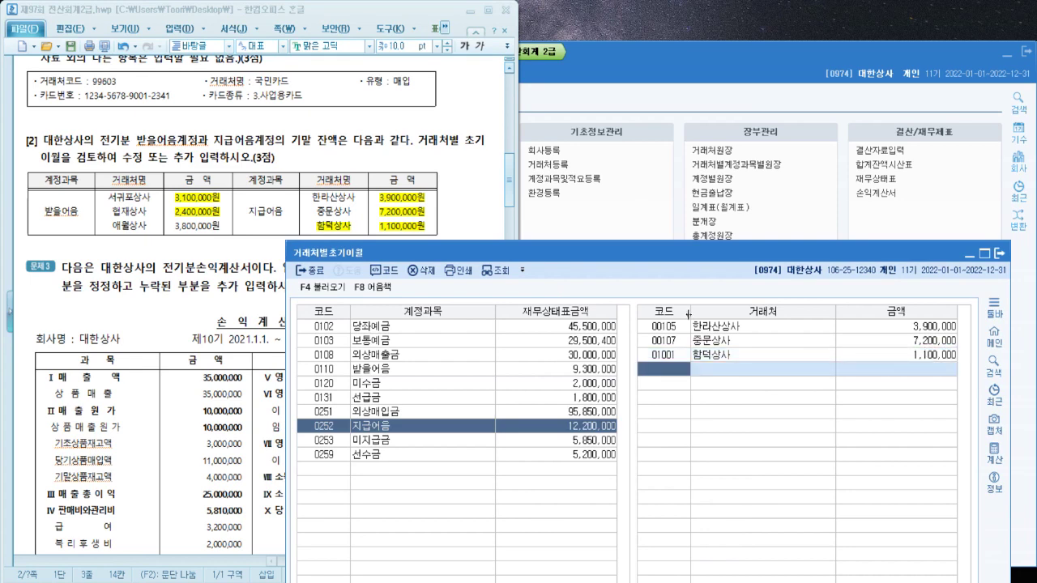
pyautogui.doubleClick(692, 251)
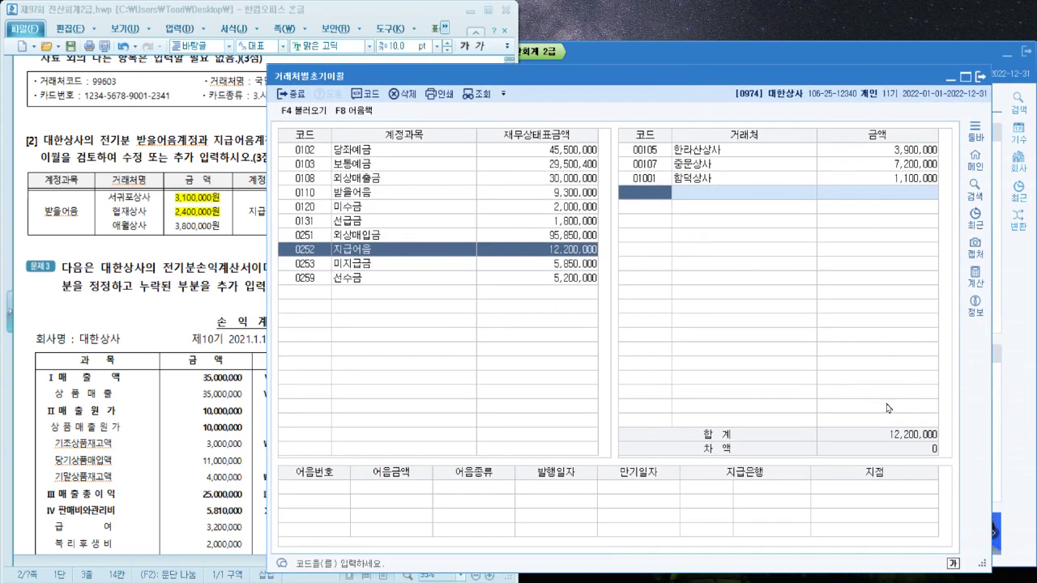
pyautogui.click(980, 76)
# Scroll the problem sheet on and open KcLep's 전기분손익계산서
pyautogui.scroll(-3, 135, 303)
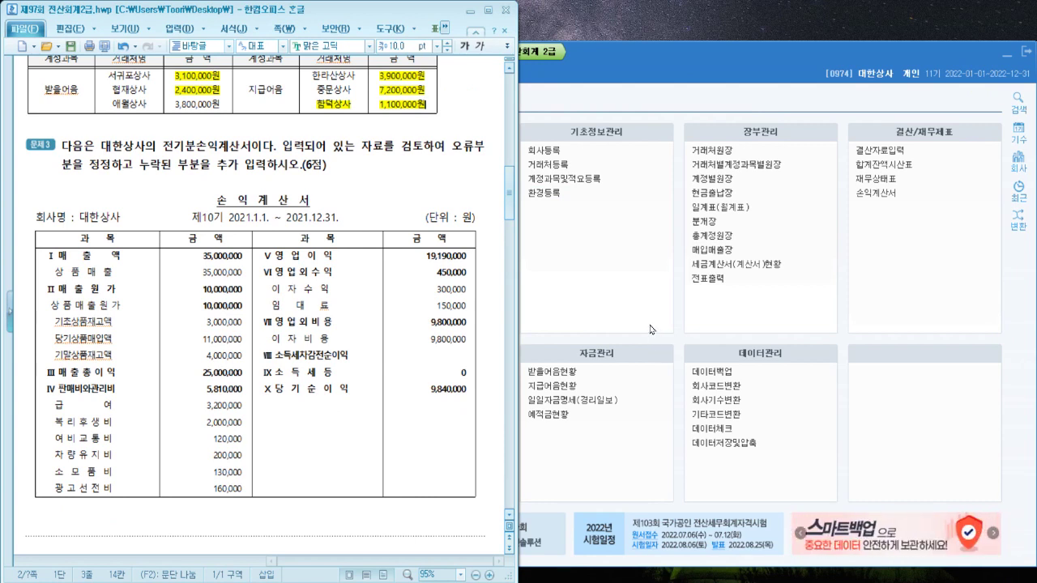
pyautogui.click(660, 337)
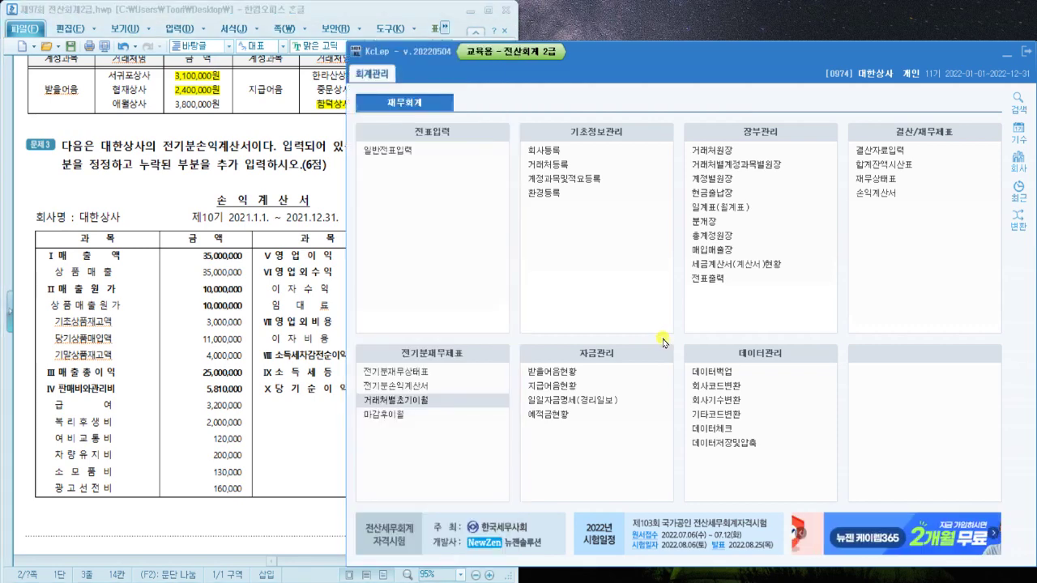
pyautogui.click(440, 387)
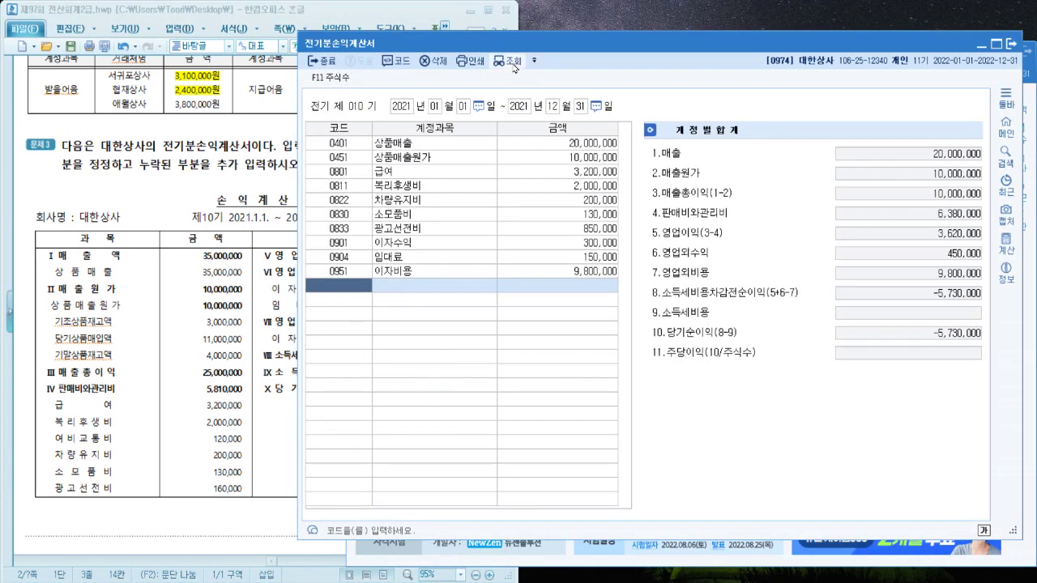
pyautogui.moveTo(550, 46); pyautogui.dragTo(575, 63)
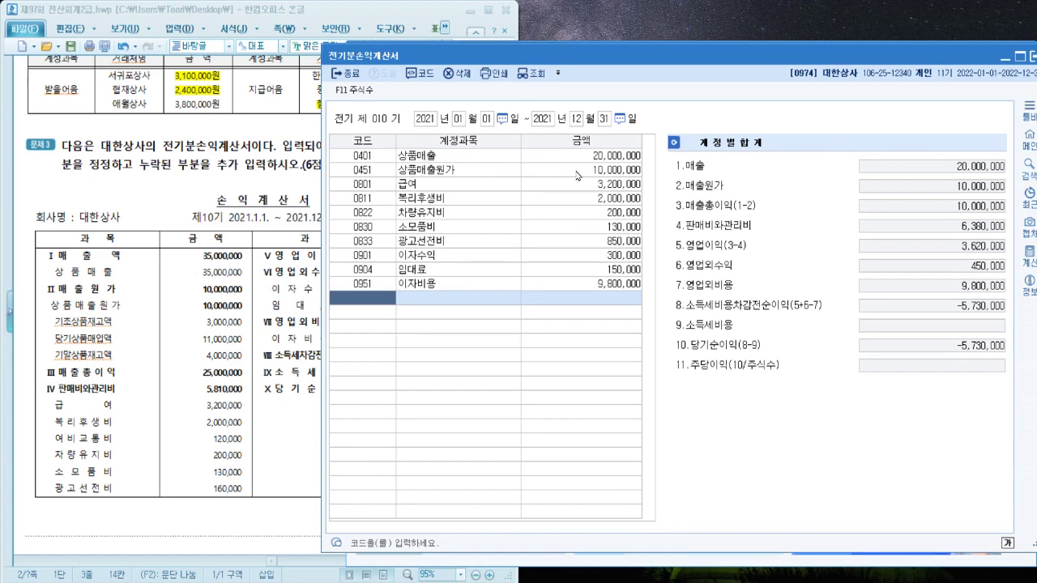
# Highlight 35,000,000 on the sheet and enter it as the 상품매출 amount
pyautogui.doubleClick(205, 273)
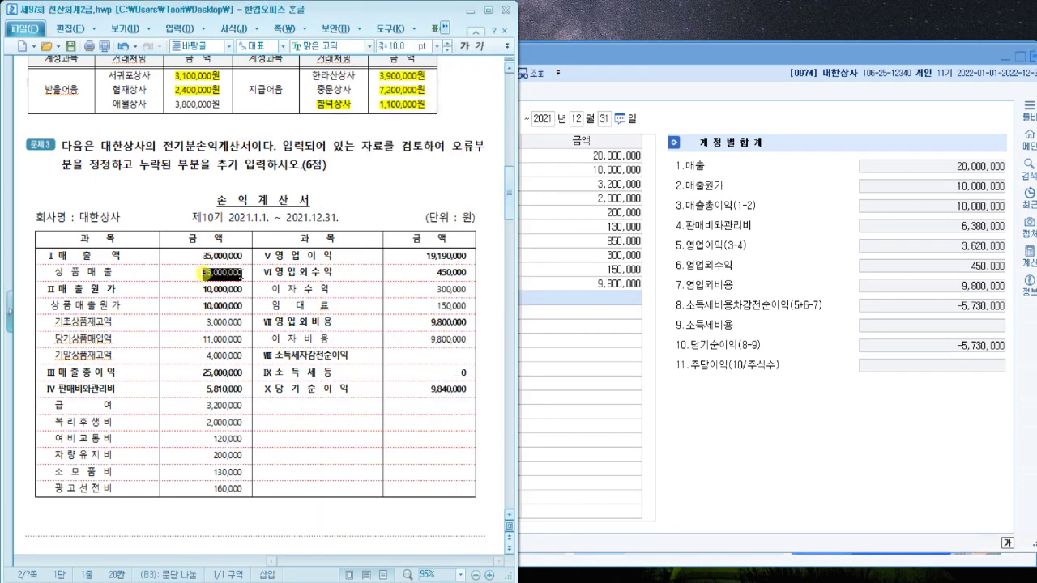
pyautogui.hotkey('alt', 'c')
pyautogui.click(583, 157)
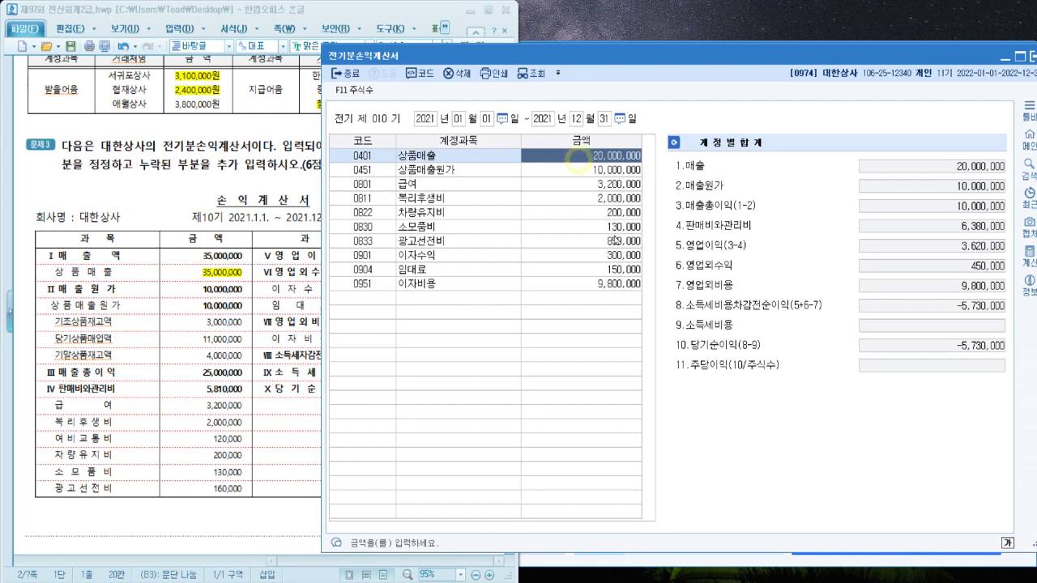
pyautogui.write('35,000,000')
pyautogui.press('Return')
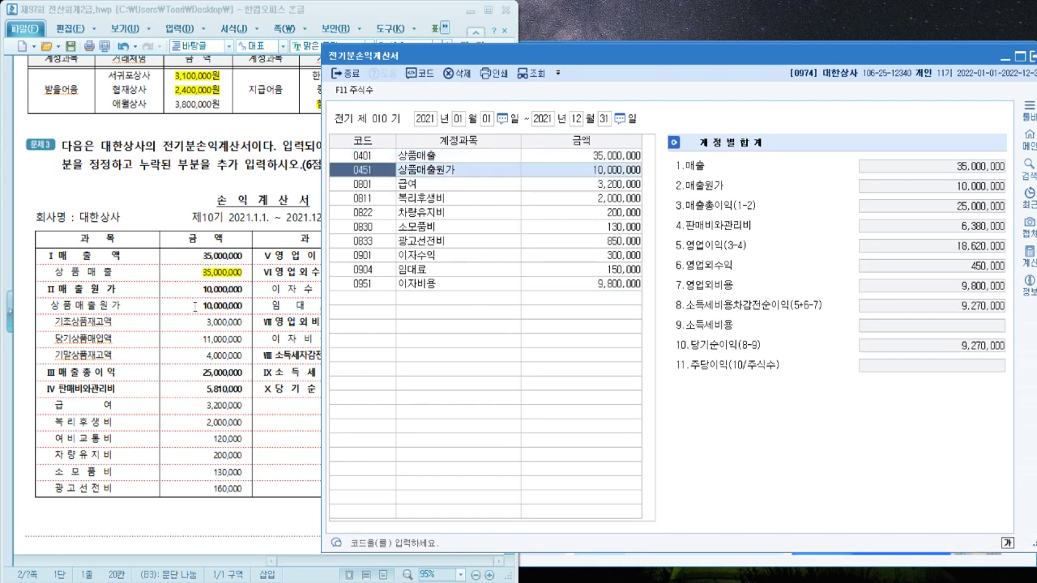
pyautogui.click(615, 172)
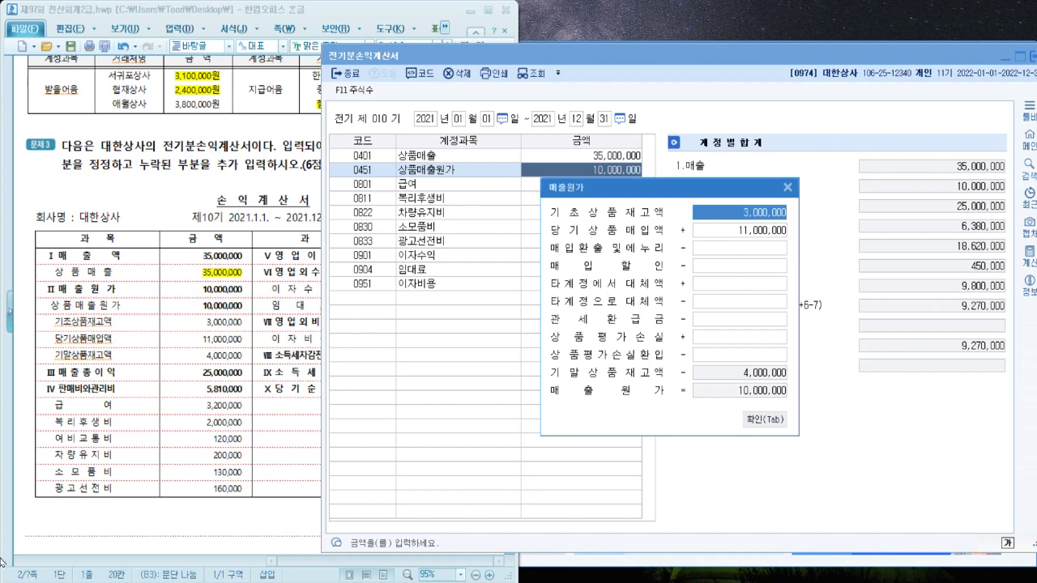
# Close the 매출원가 breakdown unchanged and highlight 여비교통비 on the problem sheet
pyautogui.click(775, 420)
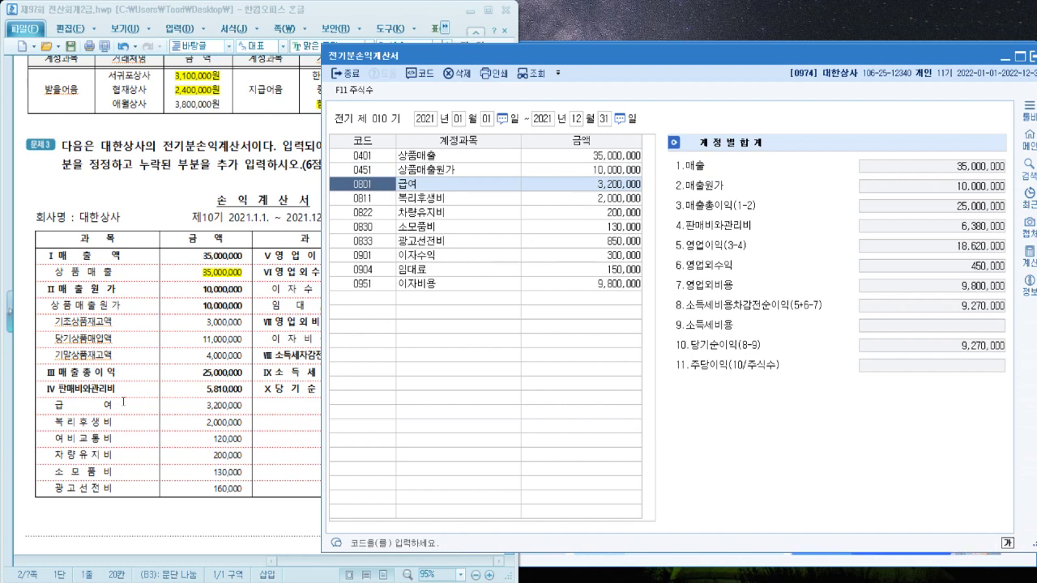
pyautogui.moveTo(53, 438); pyautogui.dragTo(245, 438)
# Add account 0812 여비교통비 at 120,000 below 0951 in the income statement
pyautogui.click(585, 450)
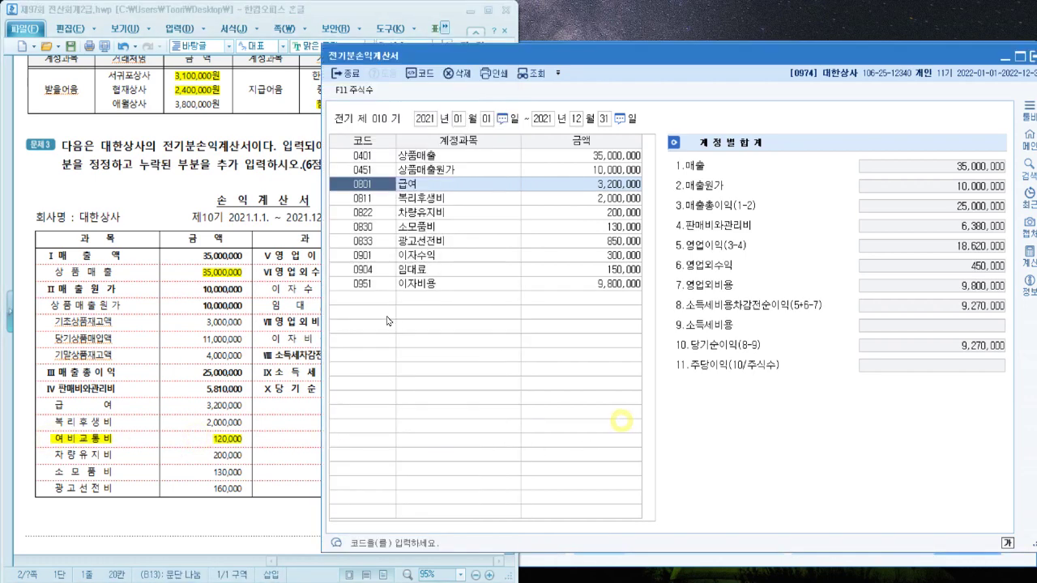
pyautogui.click(366, 298)
pyautogui.write('여비')
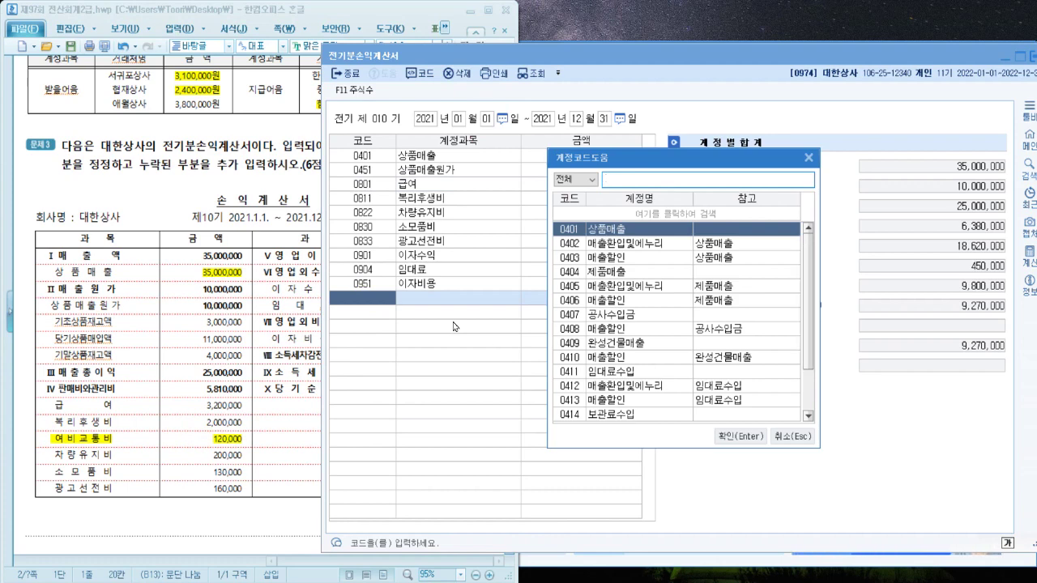
pyautogui.press('Return')
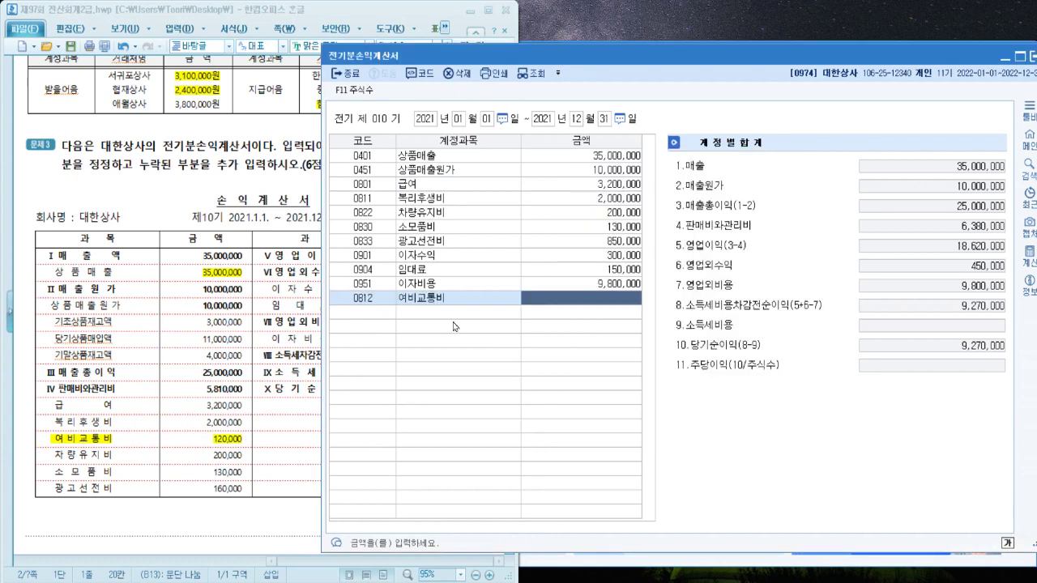
pyautogui.write('1200000')
pyautogui.press('Return')
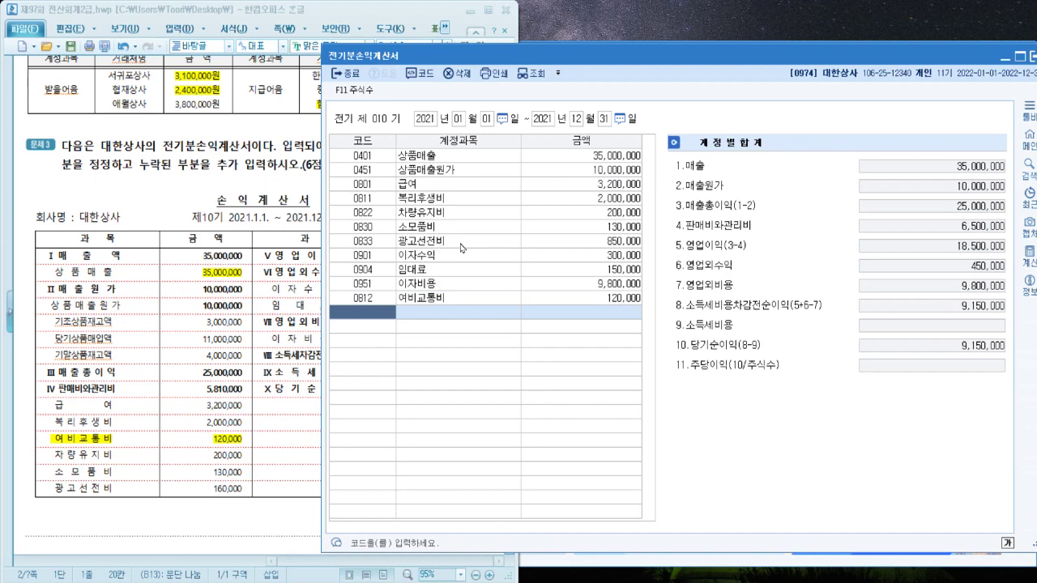
pyautogui.click(198, 501)
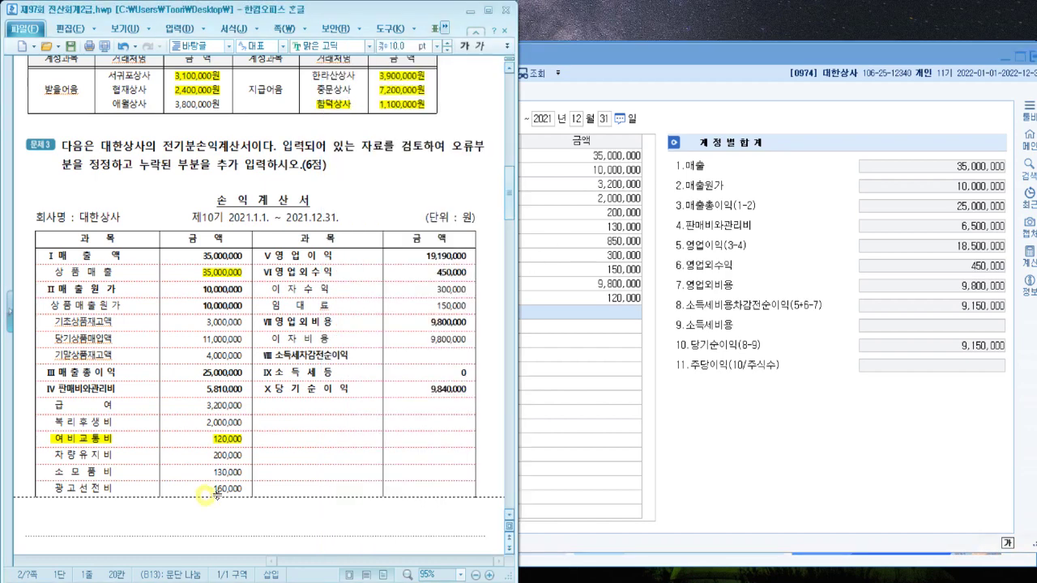
# Highlight 160,000 on the sheet and correct 0833 광고선전비 to 160,000
pyautogui.moveTo(209, 489); pyautogui.dragTo(244, 492)
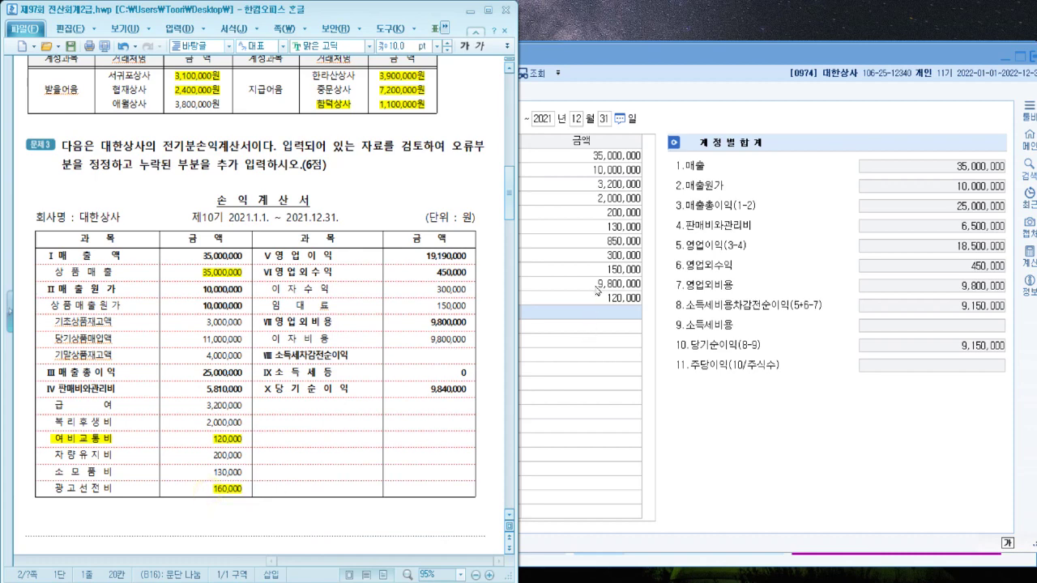
pyautogui.click(597, 290)
pyautogui.click(625, 243)
pyautogui.write('160000')
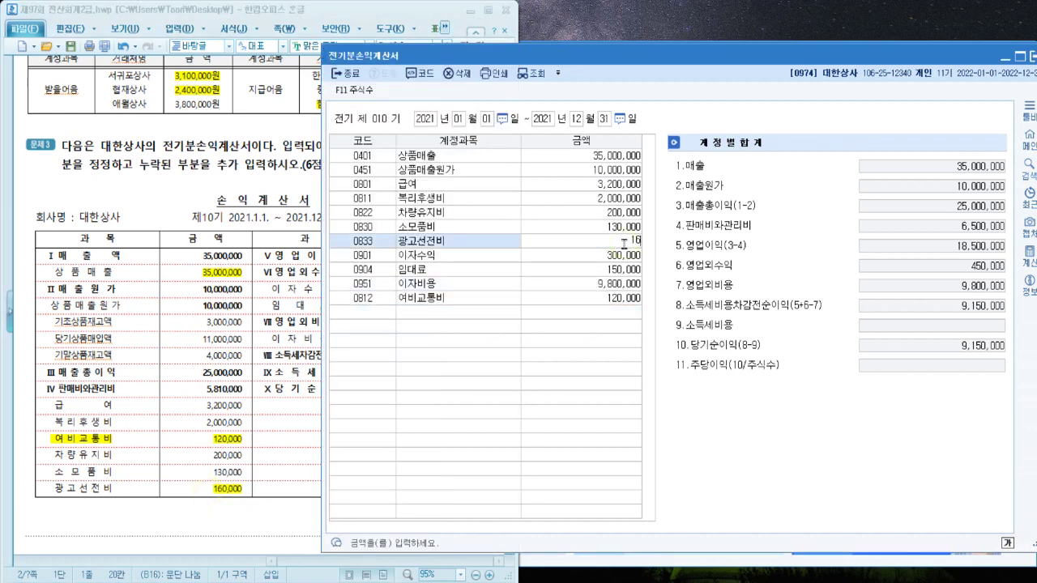
pyautogui.press('Return')
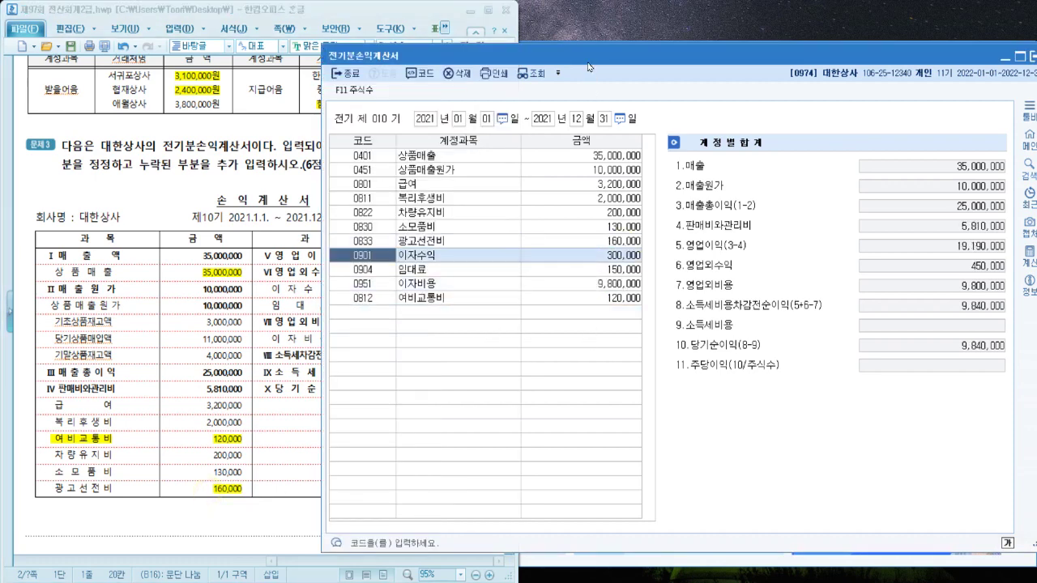
# Reposition the 전기분손익계산서 window, then close it
pyautogui.moveTo(588, 63); pyautogui.dragTo(750, 72)
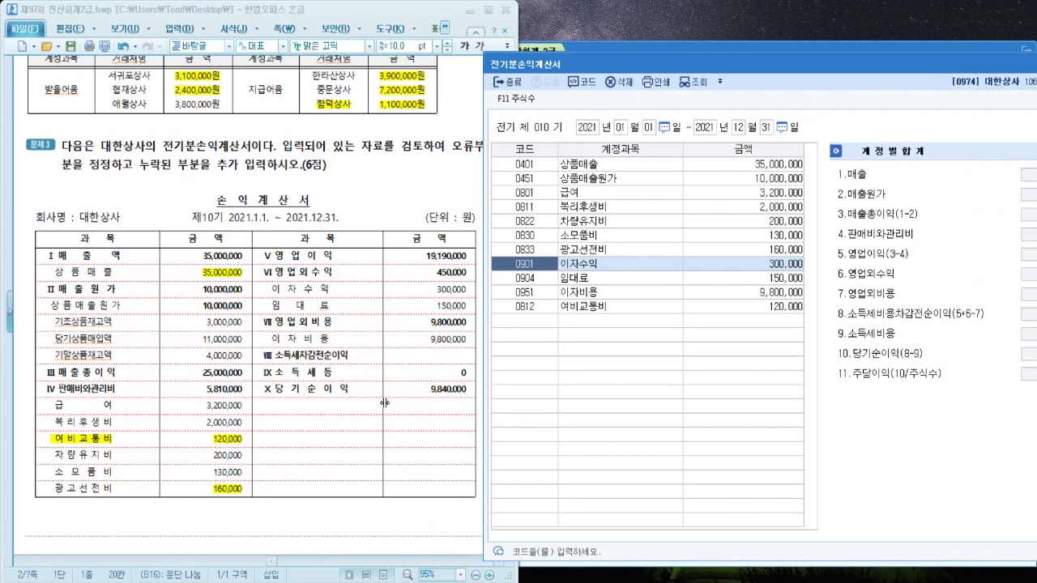
pyautogui.doubleClick(648, 65)
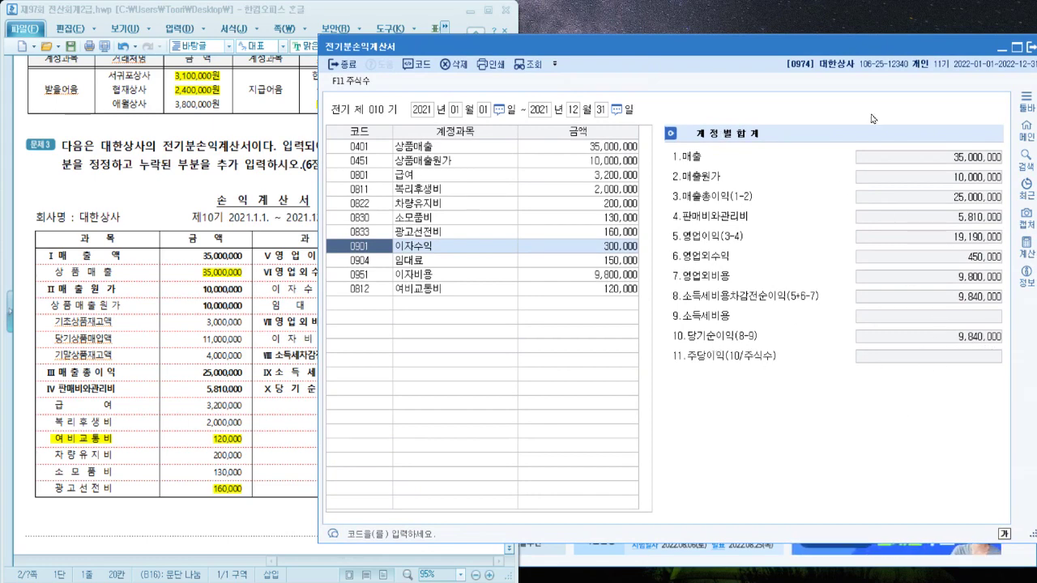
pyautogui.moveTo(885, 46); pyautogui.dragTo(858, 59)
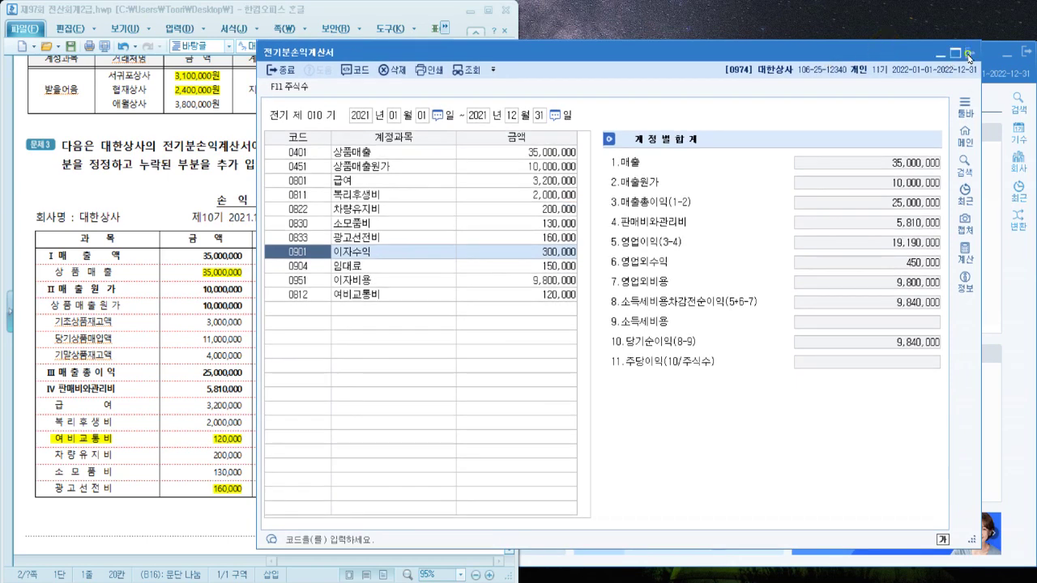
pyautogui.click(969, 53)
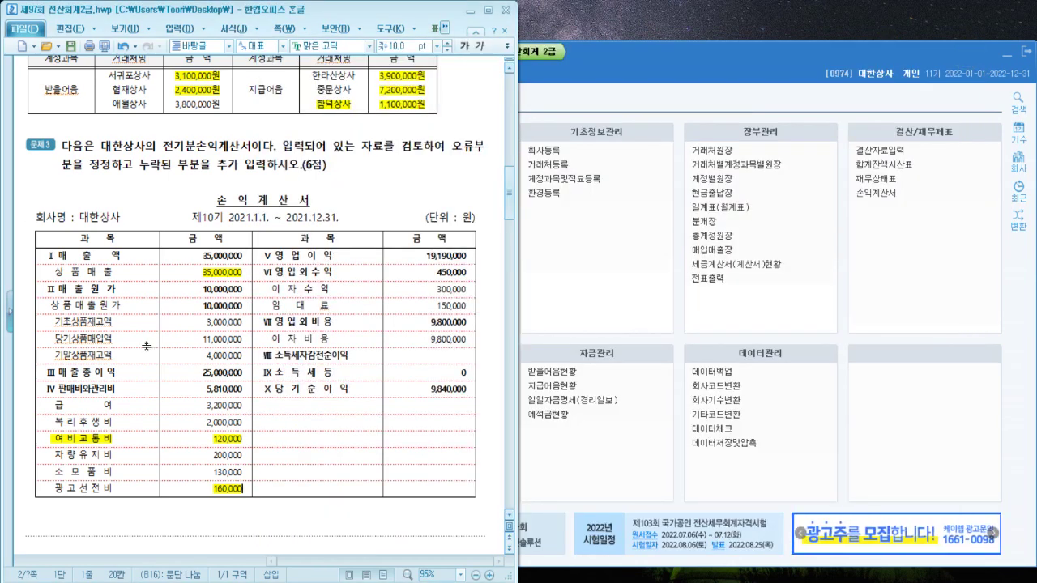
# Bring the problem sheet to 문제4 and open KcLep's 일반전표입력 screen beside it
pyautogui.scroll(-10, 147, 347)
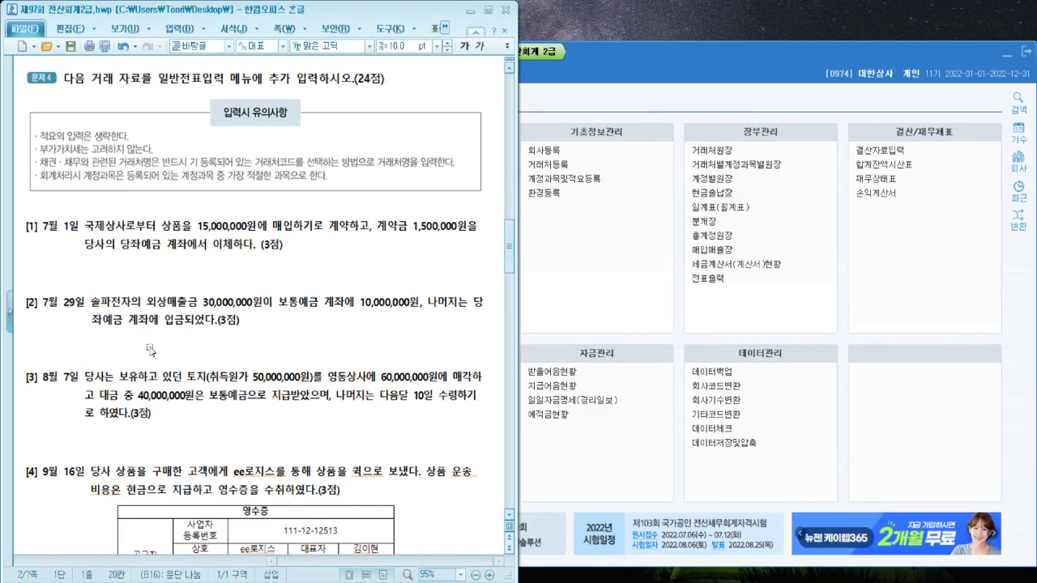
pyautogui.click(685, 98)
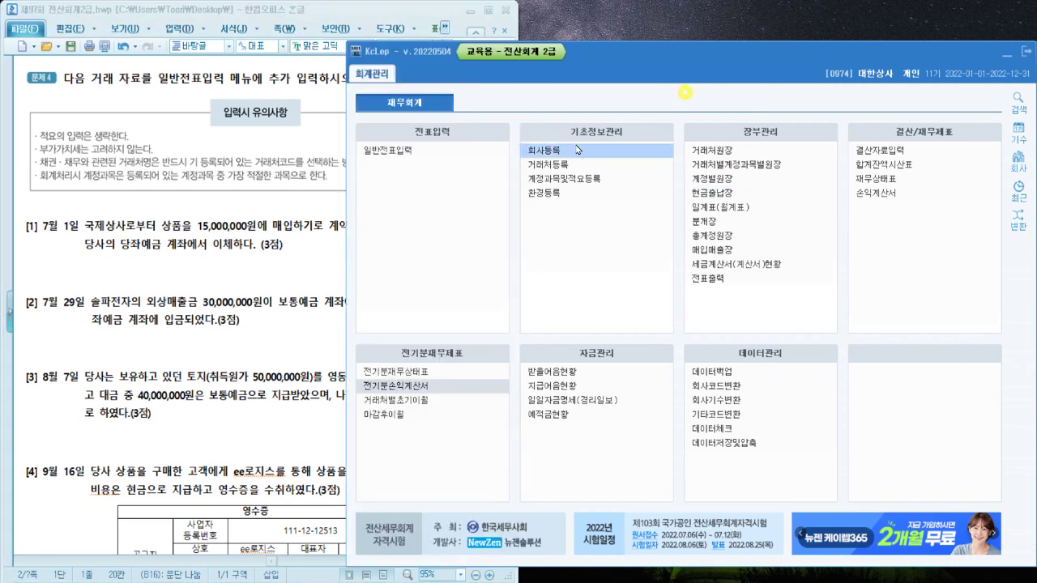
pyautogui.click(367, 151)
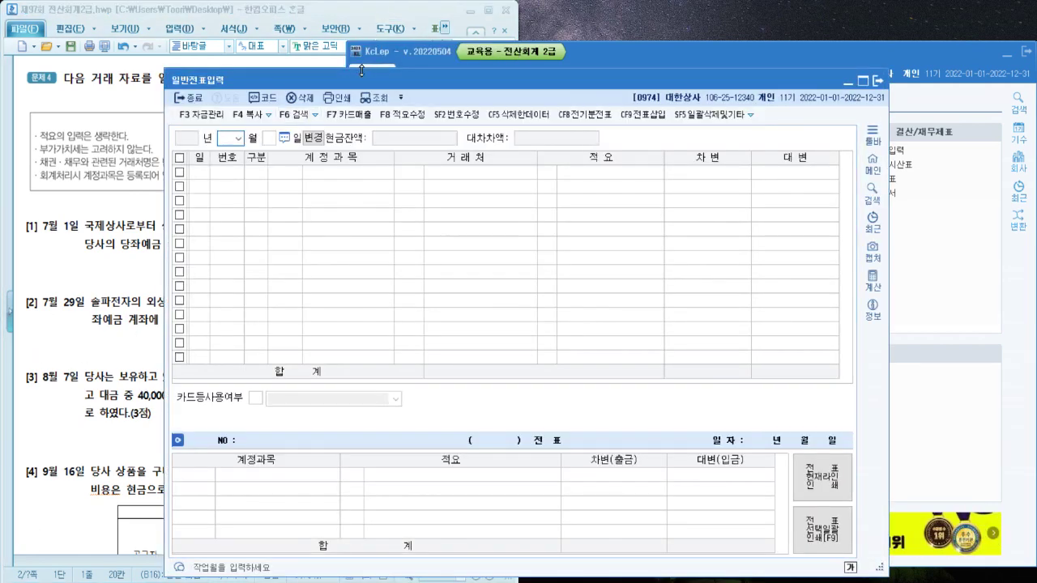
pyautogui.moveTo(369, 81); pyautogui.dragTo(590, 67)
pyautogui.click(132, 312)
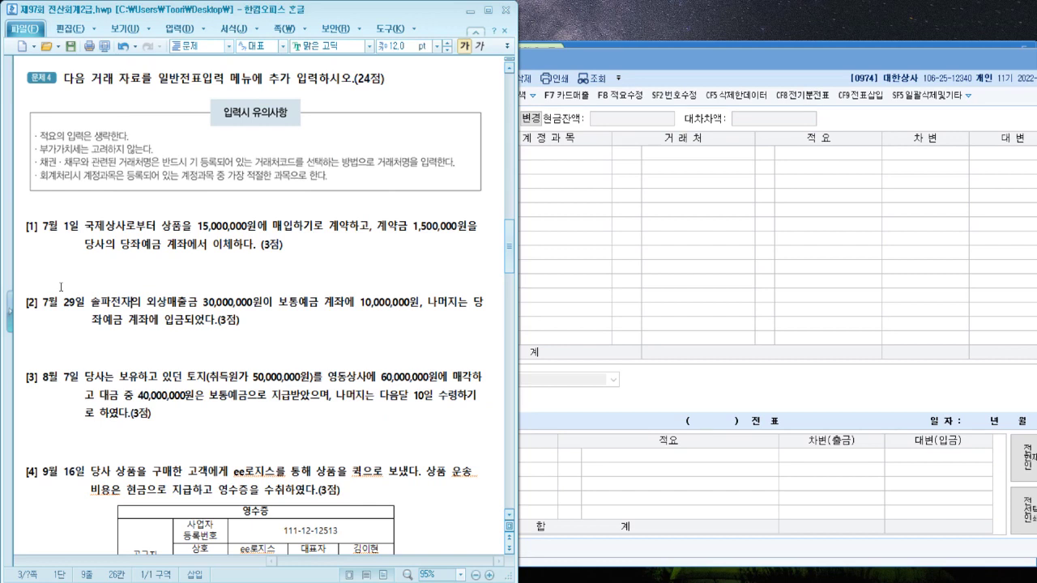
# Start a red 차) note under transaction [1] and highlight its contract and 1,500,000 payment phrases
pyautogui.click(97, 261)
pyautogui.write('차')
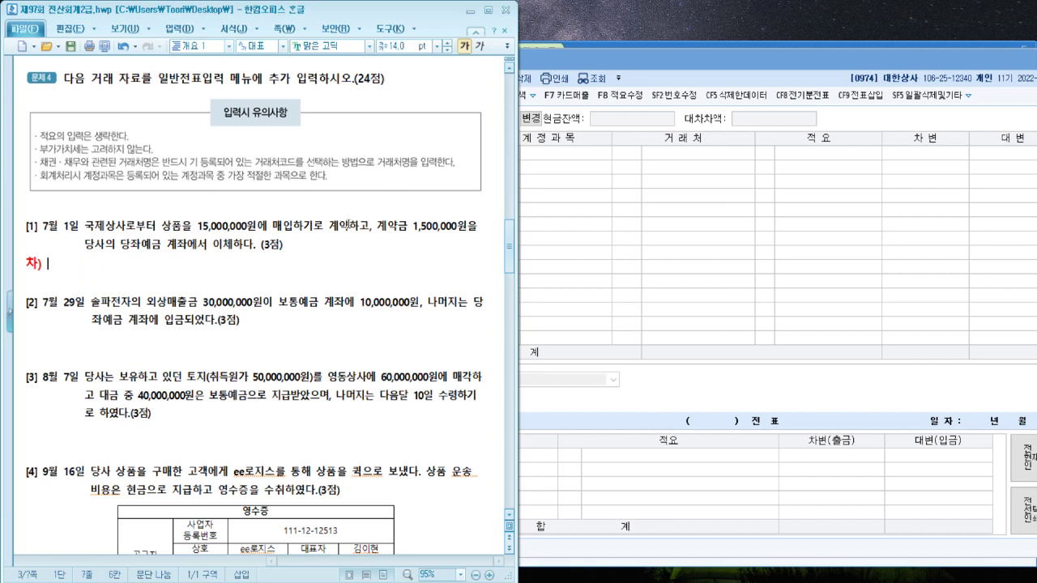
pyautogui.moveTo(368, 228); pyautogui.dragTo(161, 228)
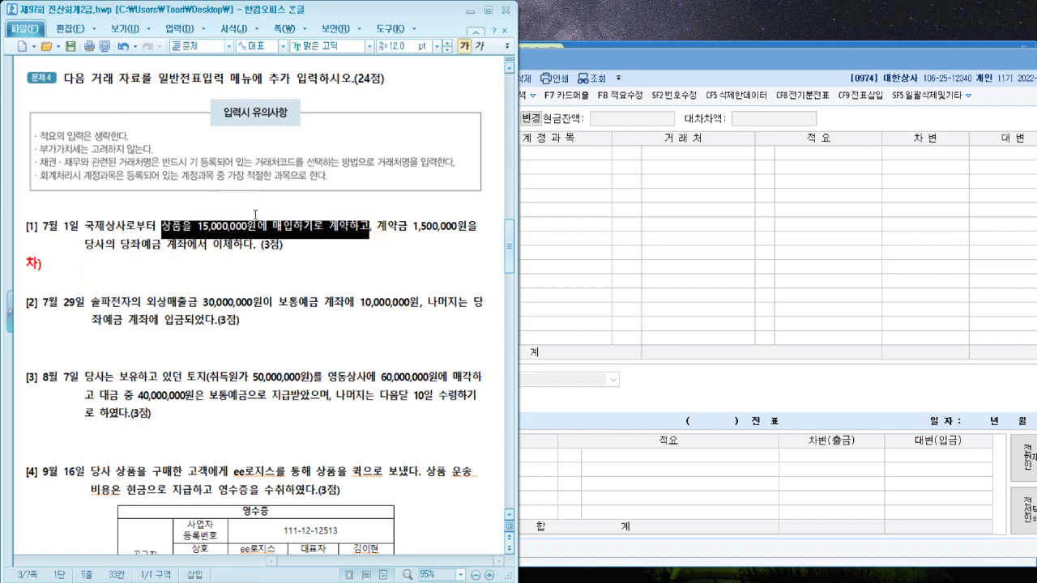
pyautogui.moveTo(374, 228); pyautogui.dragTo(187, 243)
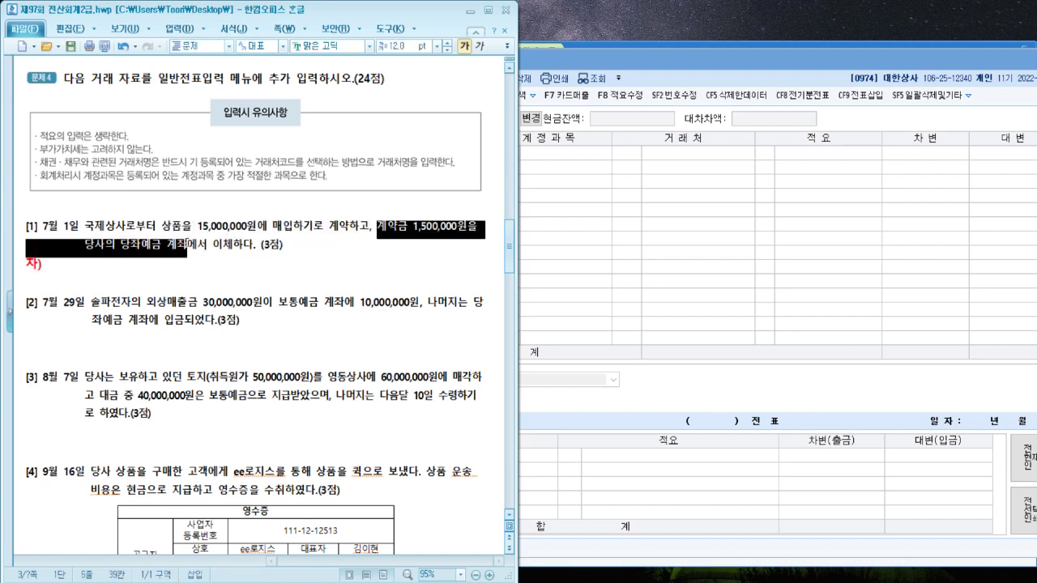
# Complete the note as 차) 선급금(국제상사) 1,500,000 대) 당좌예금 1,500,000
pyautogui.click(199, 261)
pyautogui.write('내')
pyautogui.press('BackSpace')
pyautogui.write('대)')
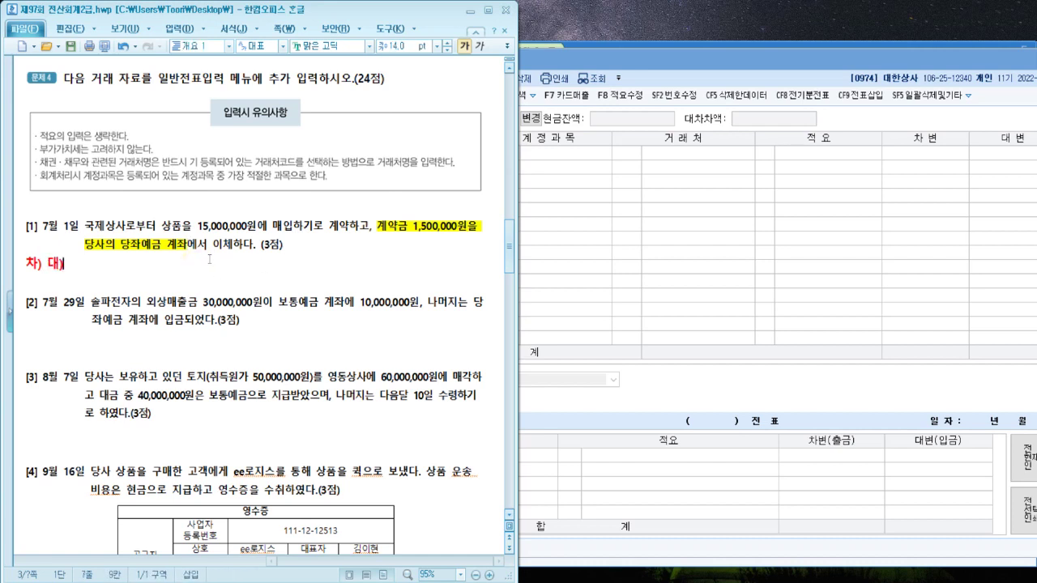
pyautogui.write(' 당ㅈ')
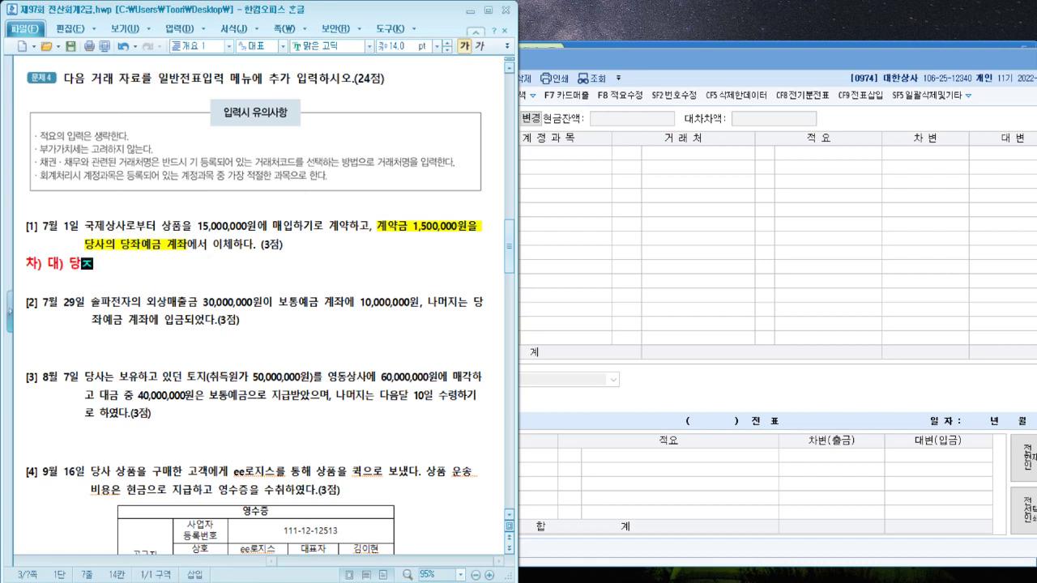
pyautogui.write('좌예금 1')
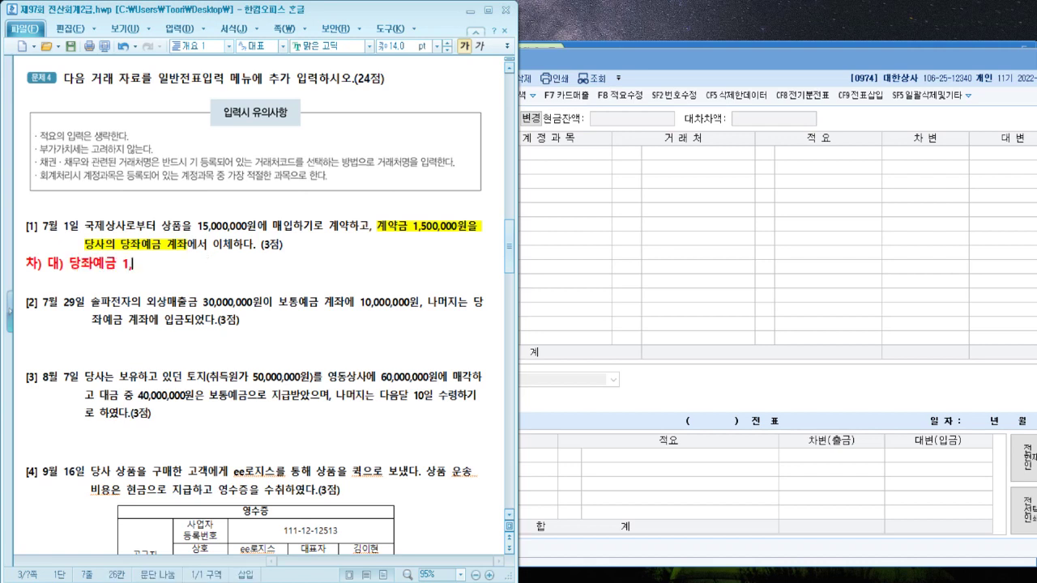
pyautogui.write(',500,000')
pyautogui.press('Left')
pyautogui.press('Left')
pyautogui.press('Left')
pyautogui.press('Left')
pyautogui.press('Left')
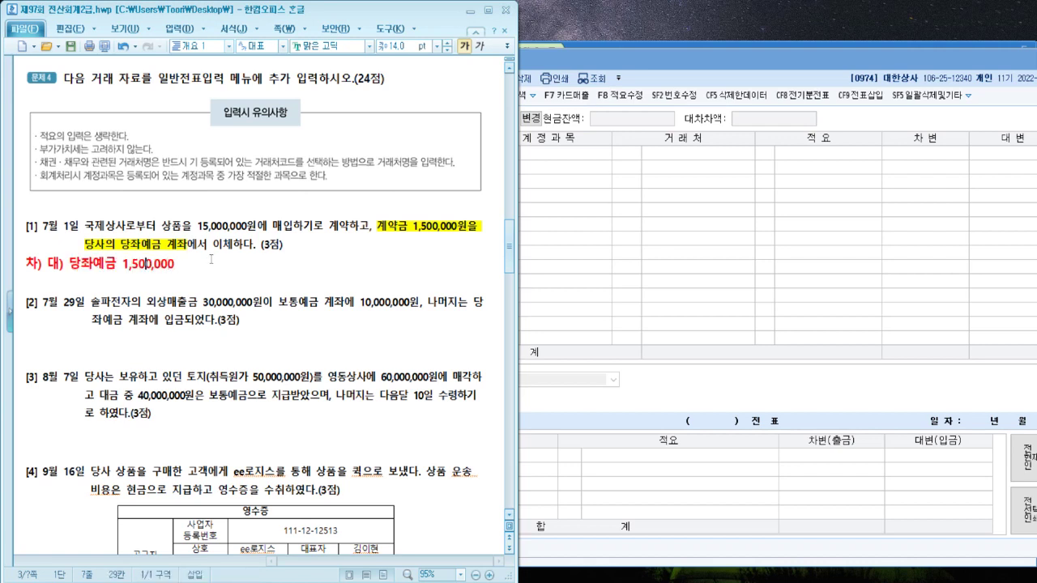
pyautogui.press('Left')
pyautogui.press('Left')
pyautogui.press('Left')
pyautogui.press('Left')
pyautogui.press('Left')
pyautogui.press('Left')
pyautogui.press('Left')
pyautogui.press('Left')
pyautogui.press('Left')
pyautogui.press('Left')
pyautogui.press('Left')
pyautogui.press('Left')
pyautogui.press('Right')
pyautogui.press('Right')
pyautogui.write('선급금 ')
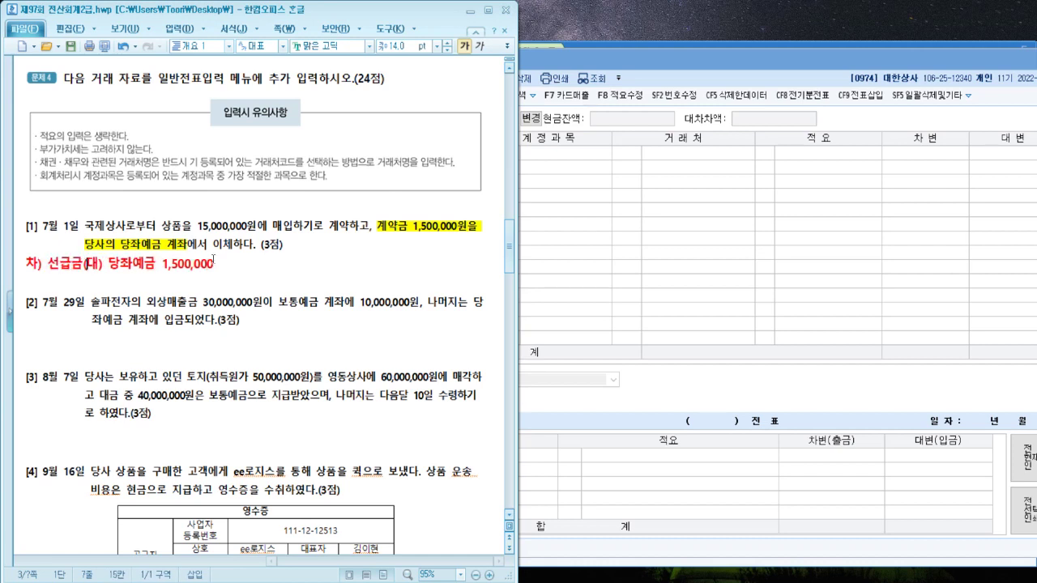
pyautogui.write('국')
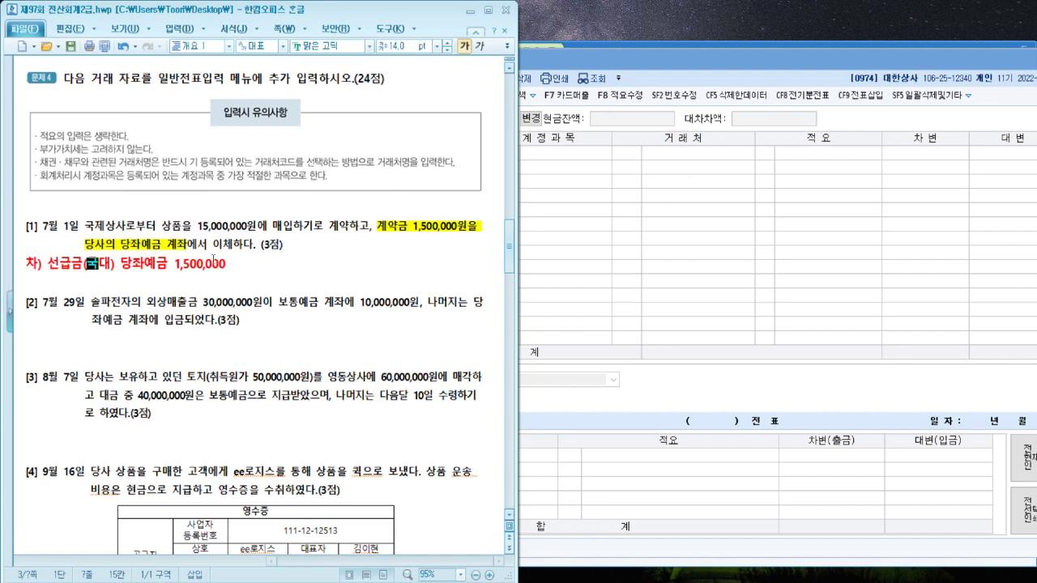
pyautogui.write('제상ㅅ')
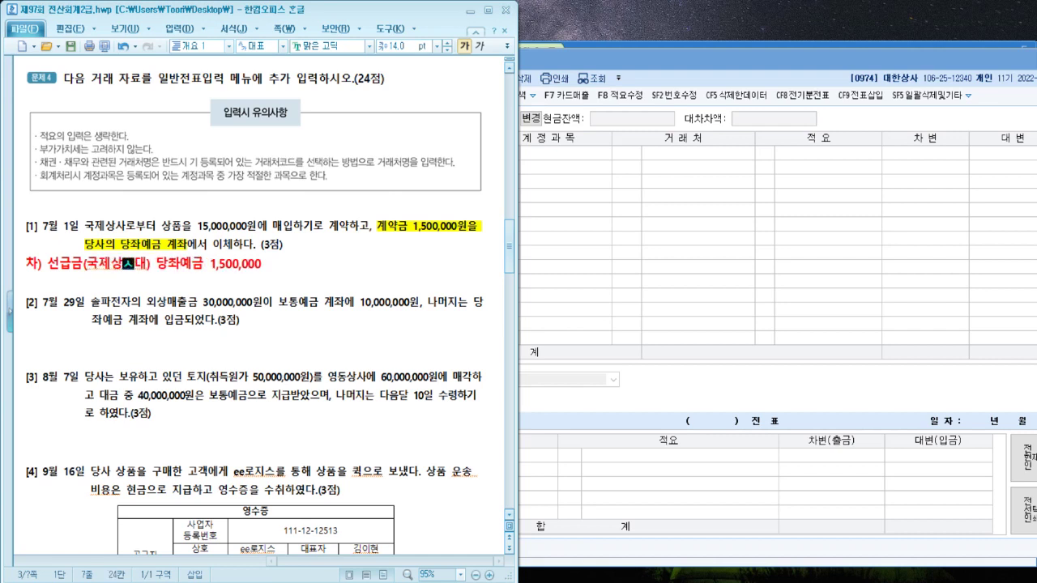
pyautogui.write('ㅏ) 1,500')
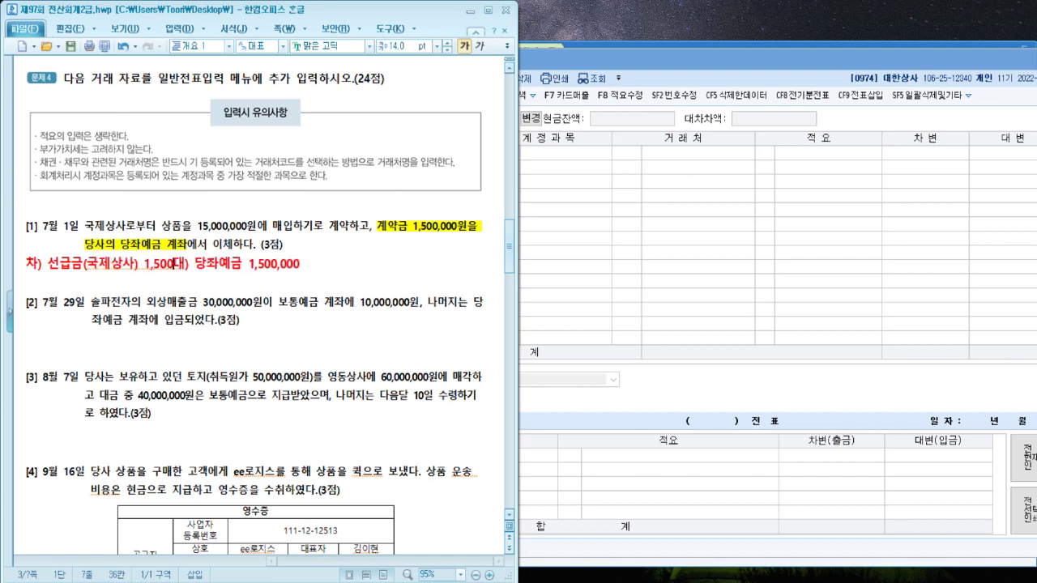
pyautogui.write(',000')
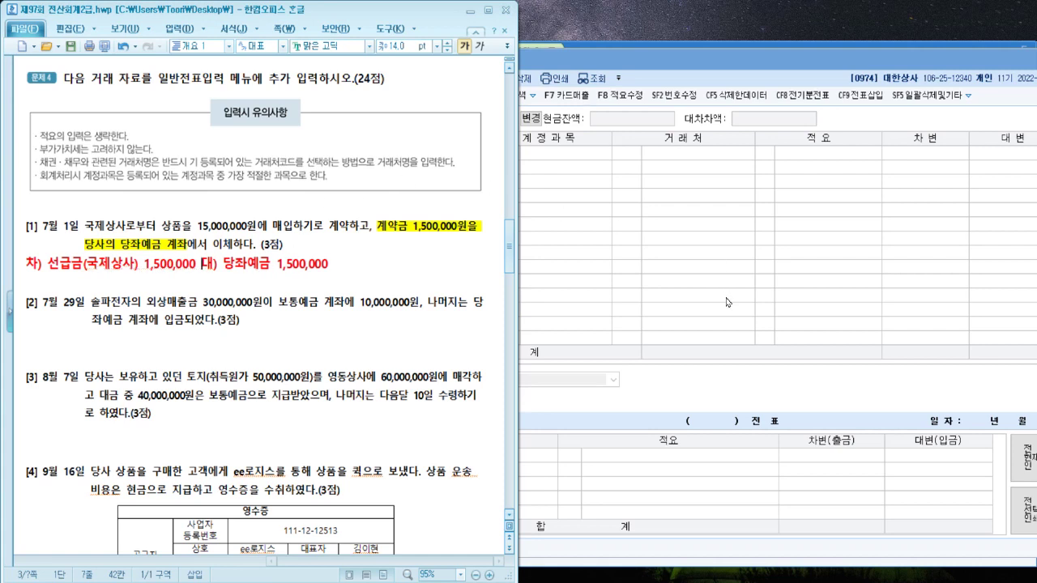
# Enter day 1 with a debit to 0131 선급금, partner 국제상사, for 1,500,000
pyautogui.click(727, 300)
pyautogui.write('1')
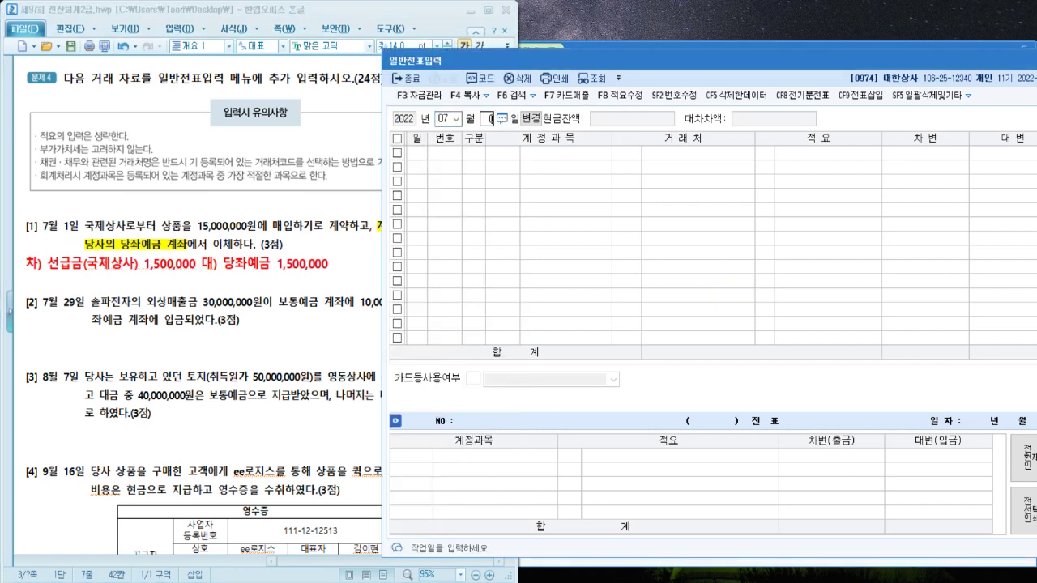
pyautogui.press('Return')
pyautogui.write('3')
pyautogui.press('Return')
pyautogui.write('선급ㄱ')
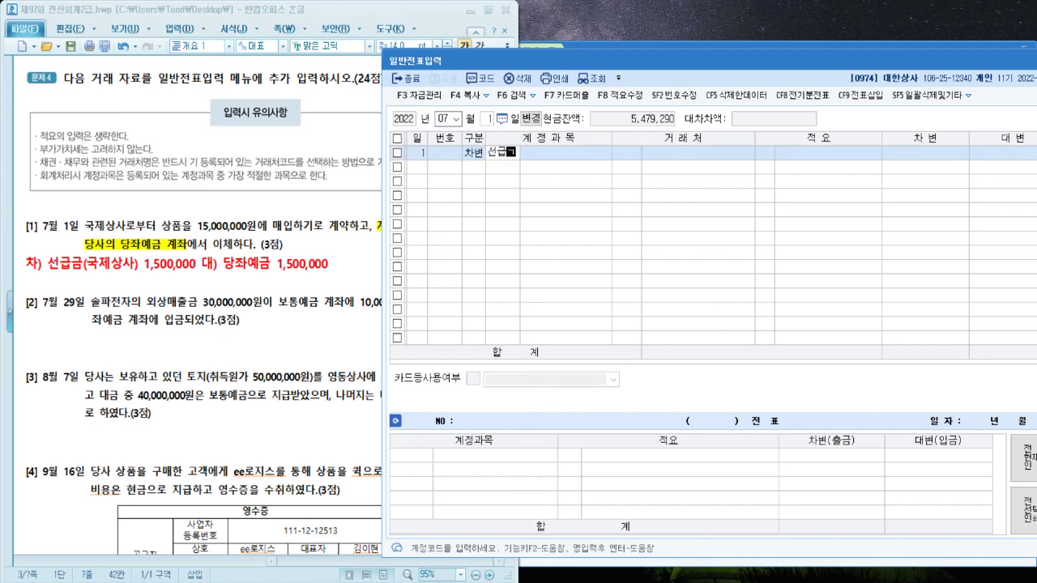
pyautogui.press('Return')
pyautogui.press('Return')
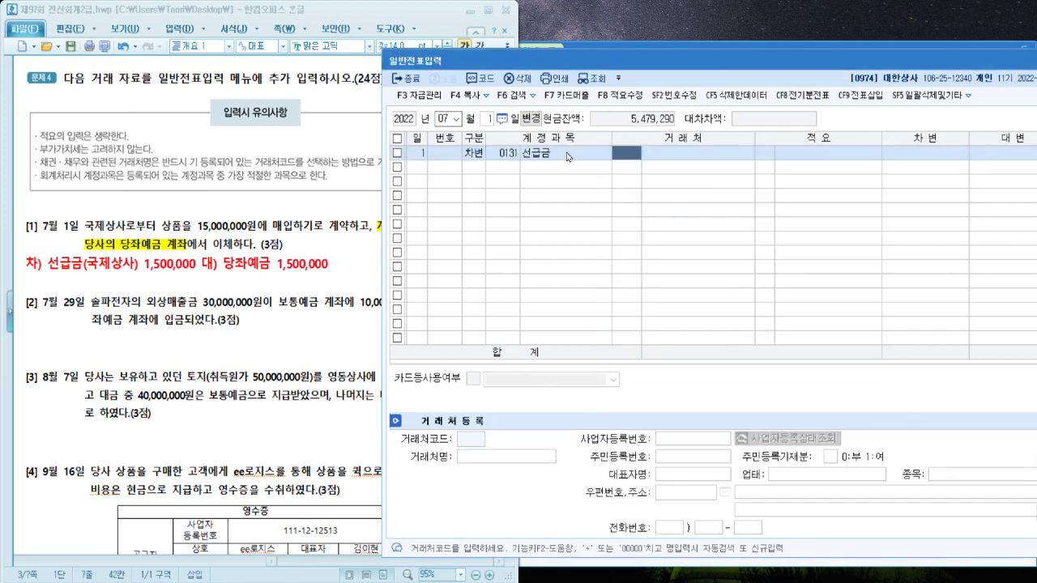
pyautogui.write('국제')
pyautogui.press('Return')
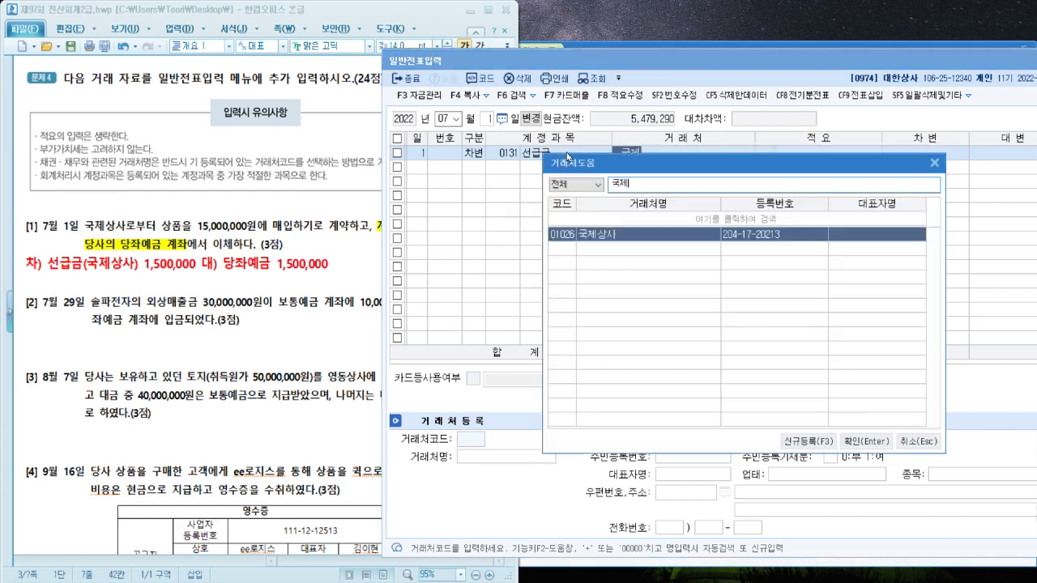
pyautogui.press('Return')
pyautogui.press('Return')
pyautogui.write('1500000')
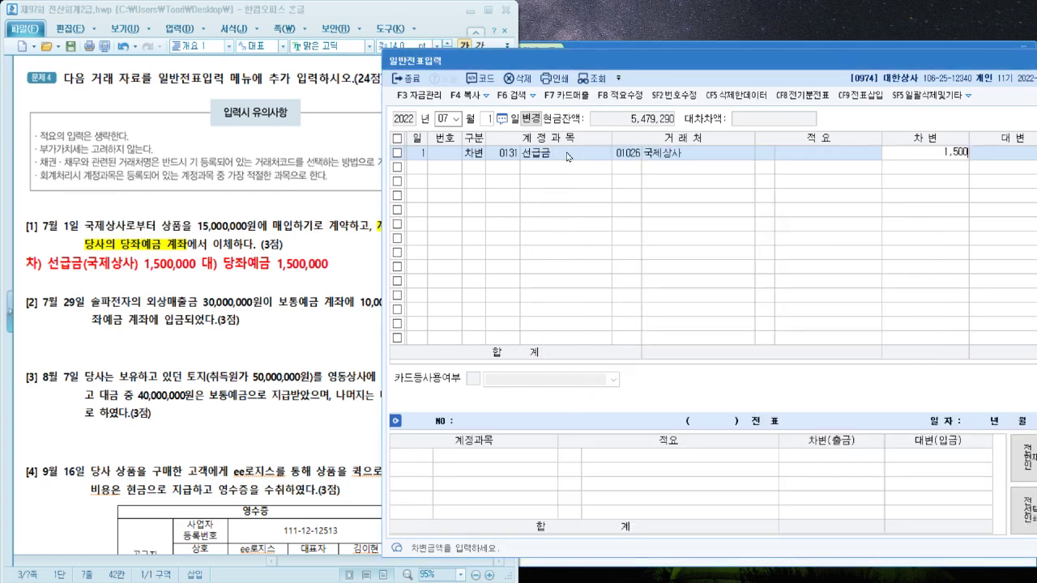
pyautogui.press('Return')
# Add the 당좌예금 1,500,000 credit line to balance the July 1 entry
pyautogui.write('당좌')
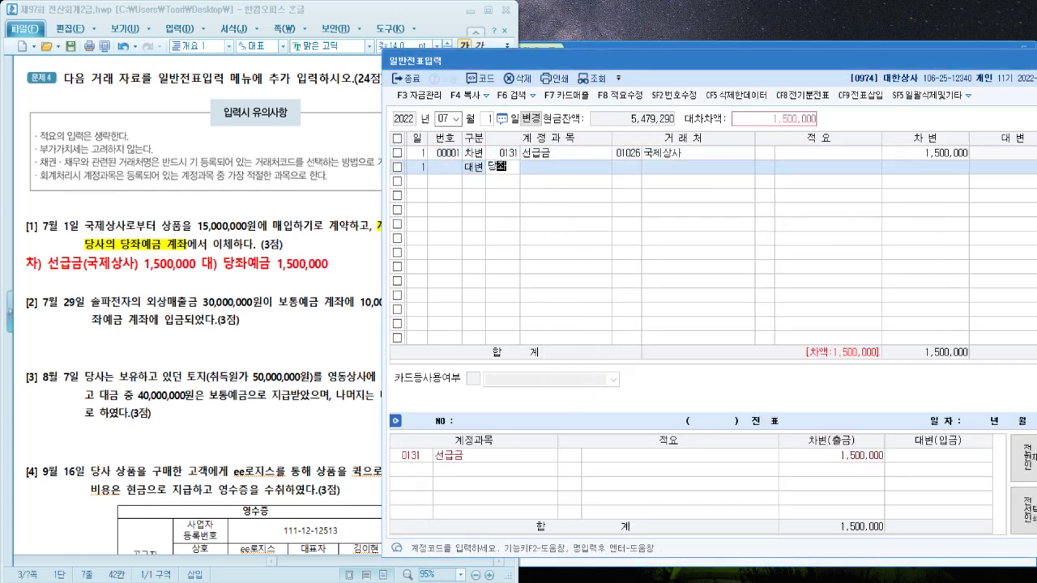
pyautogui.press('Return')
pyautogui.press('Return')
pyautogui.press('Return')
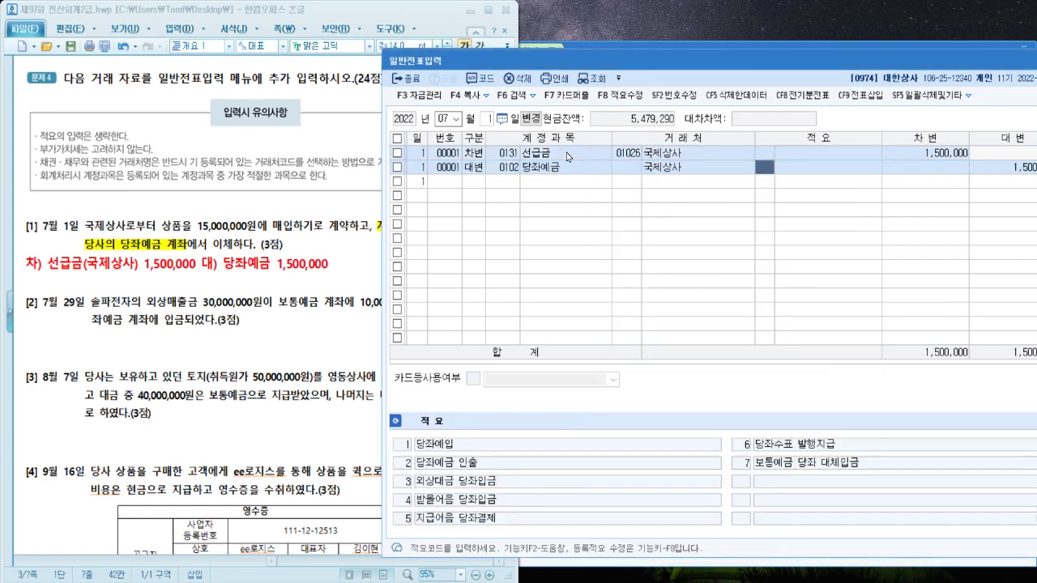
pyautogui.press('Return')
pyautogui.press('Return')
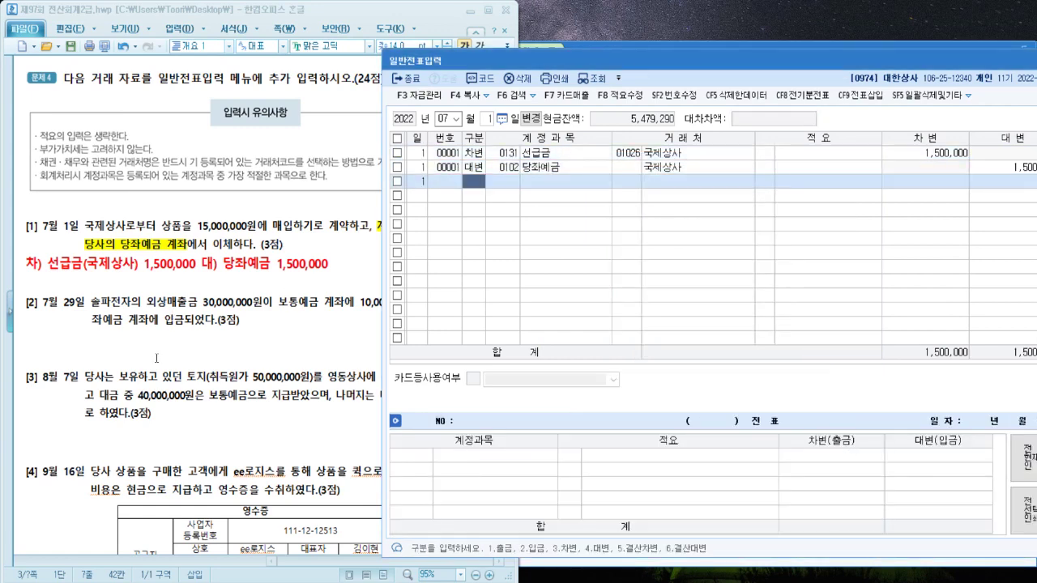
pyautogui.click(165, 347)
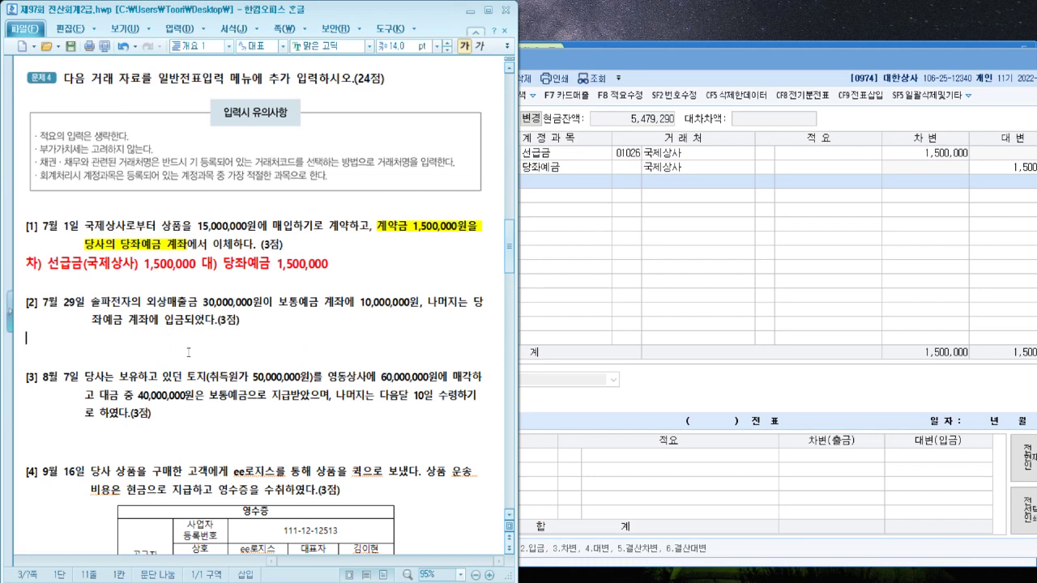
# Type the red line 차) 보통예금 10,000,000 대) 외상매출금(솔파전자) 30,000,000 under item [2]
pyautogui.write('차) 대')
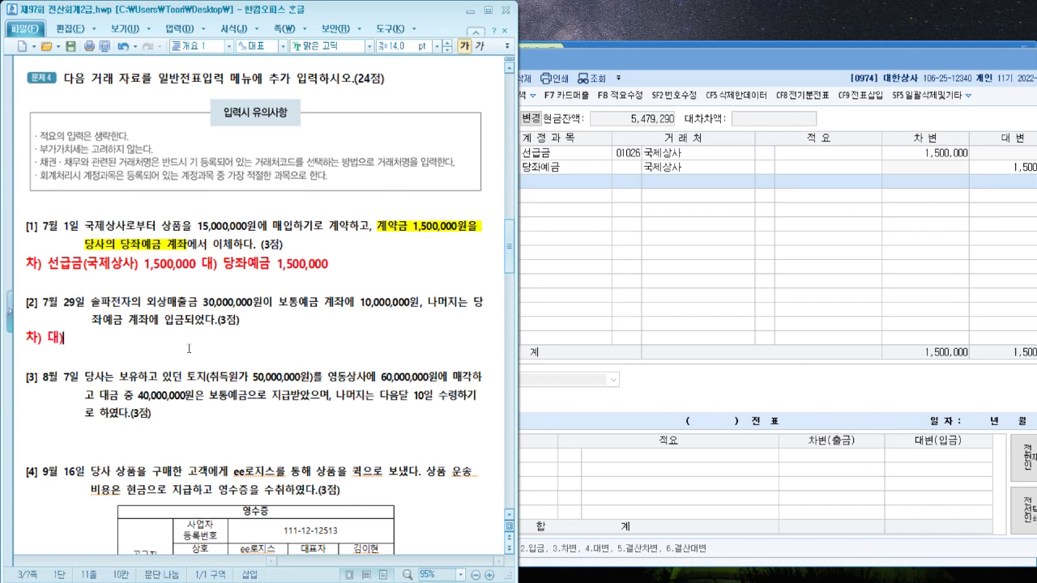
pyautogui.write(') 외상매')
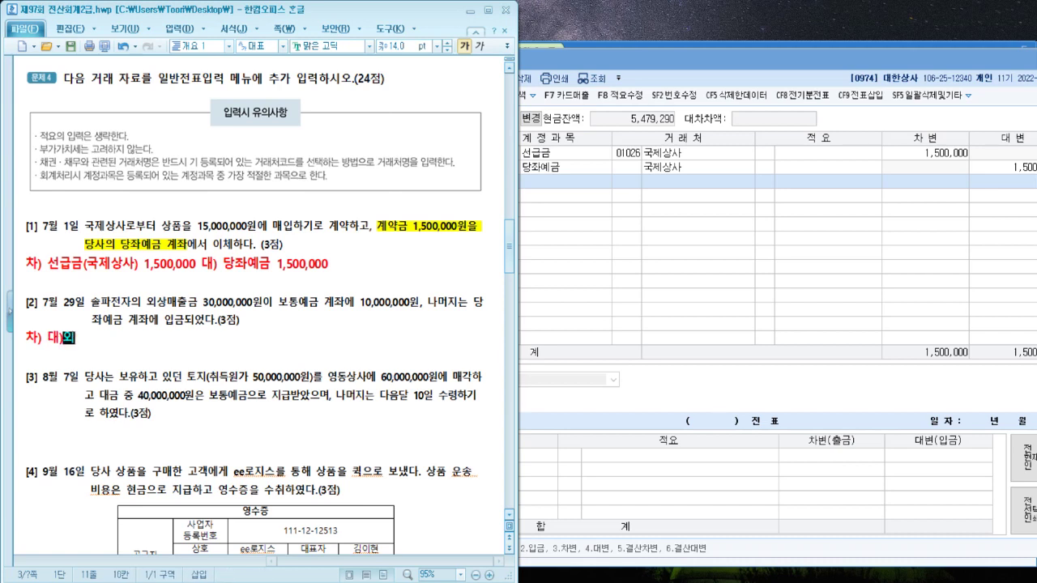
pyautogui.write('출금')
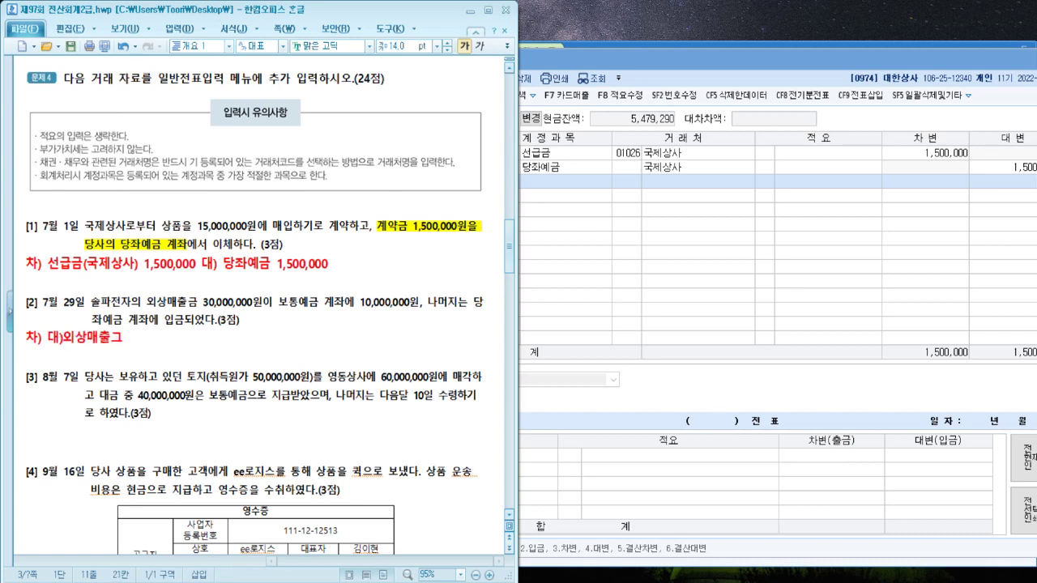
pyautogui.press('Left')
pyautogui.press('Left')
pyautogui.press('Left')
pyautogui.press('Left')
pyautogui.press('Left')
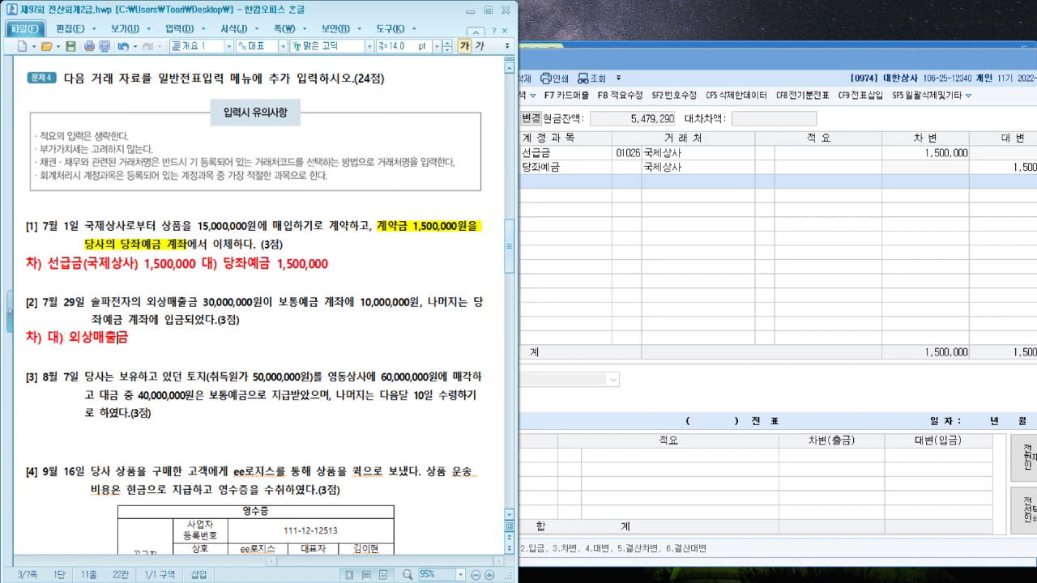
pyautogui.press('End')
pyautogui.write('(')
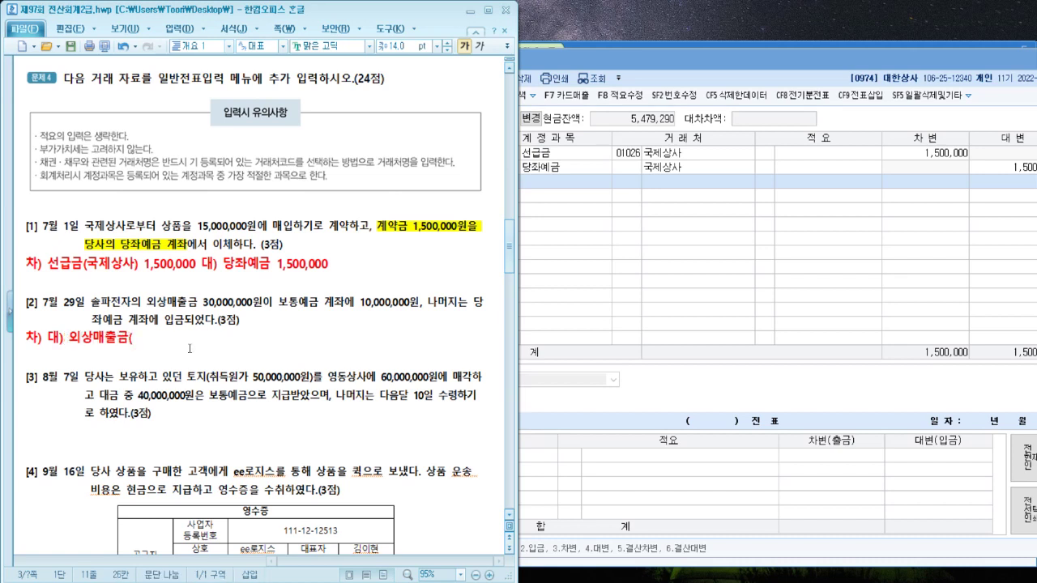
pyautogui.write('솔파전')
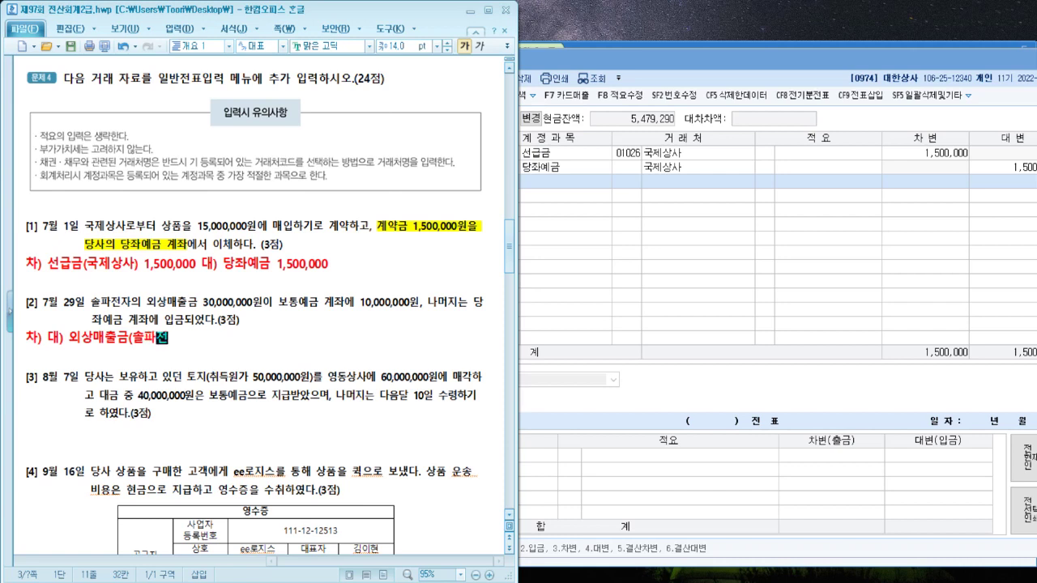
pyautogui.write('사) 3')
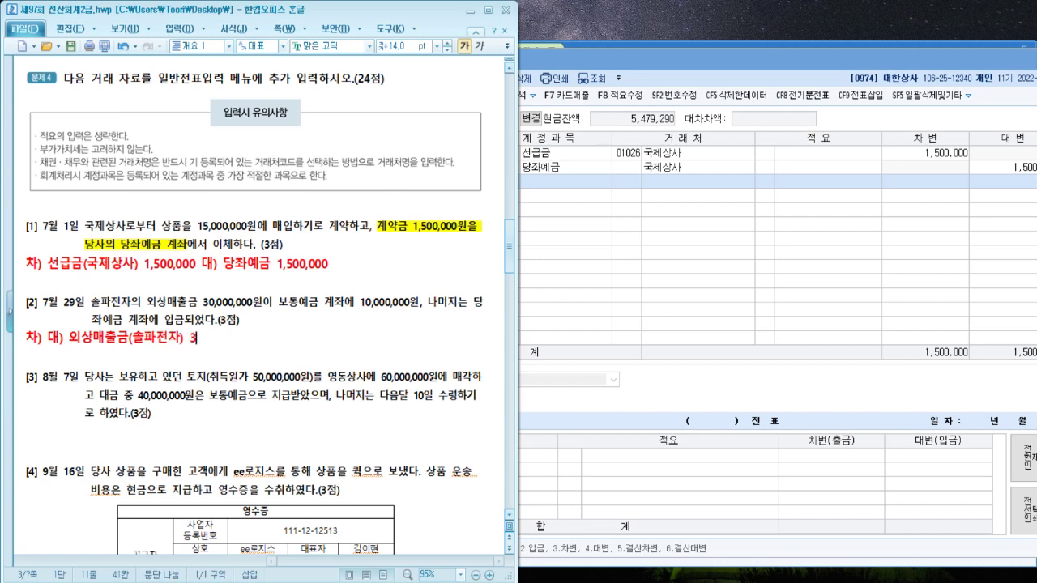
pyautogui.write('0,000,')
pyautogui.press('BackSpace')
pyautogui.press('BackSpace')
pyautogui.write('00,000')
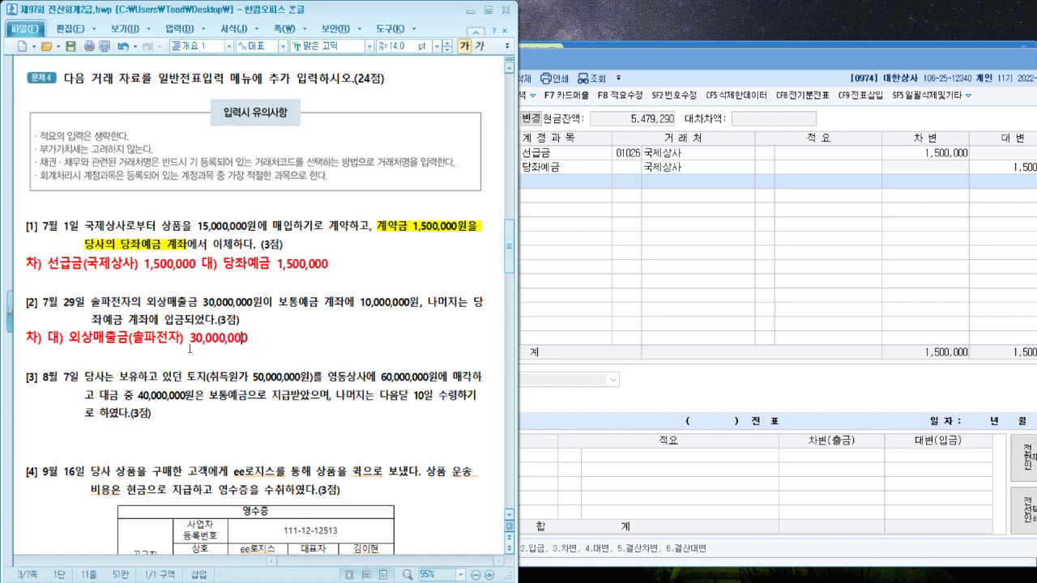
pyautogui.press('Left')
pyautogui.press('Left')
pyautogui.press('Left')
pyautogui.press('Left')
pyautogui.press('Left')
pyautogui.press('Left')
pyautogui.press('Left')
pyautogui.press('Left')
pyautogui.press('Left')
pyautogui.press('Left')
pyautogui.press('Left')
pyautogui.press('Left')
pyautogui.press('Left')
pyautogui.press('Left')
pyautogui.press('Left')
pyautogui.press('Left')
pyautogui.press('Left')
pyautogui.press('Left')
pyautogui.press('Left')
pyautogui.press('Left')
pyautogui.write(') 보통ㅇ')
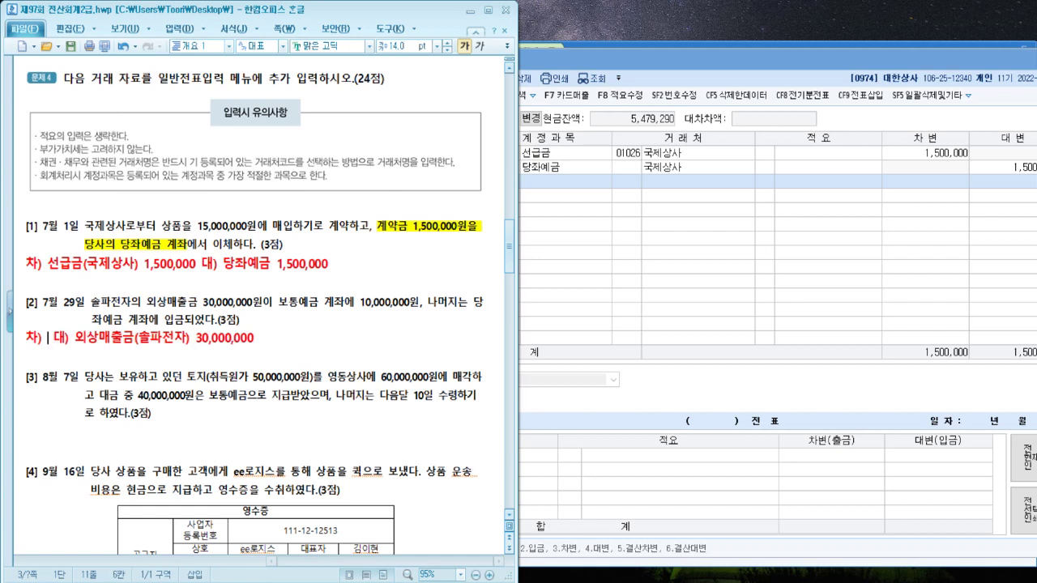
pyautogui.write('예ㄱ')
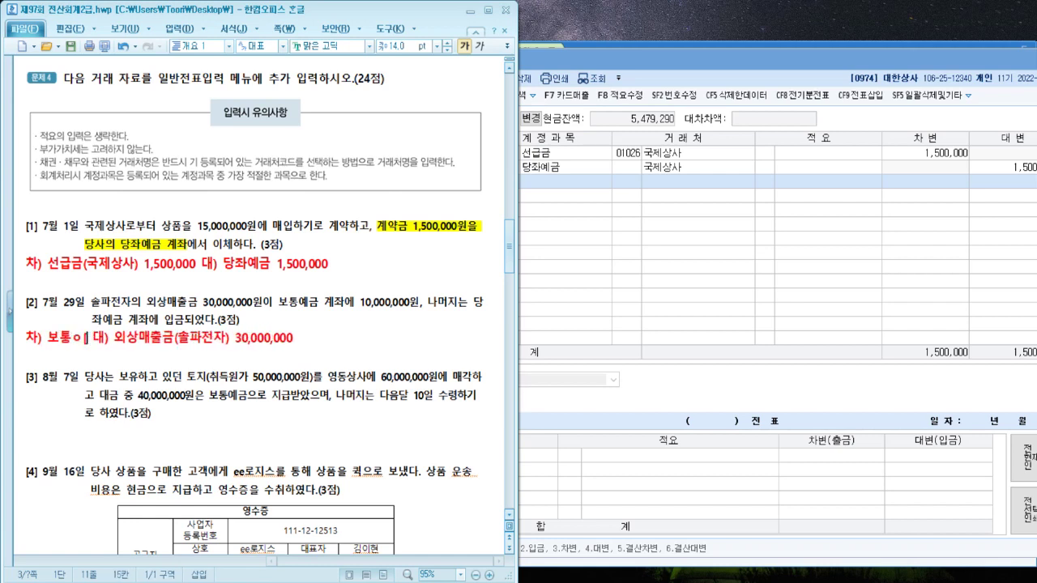
pyautogui.write('금 10,000,0')
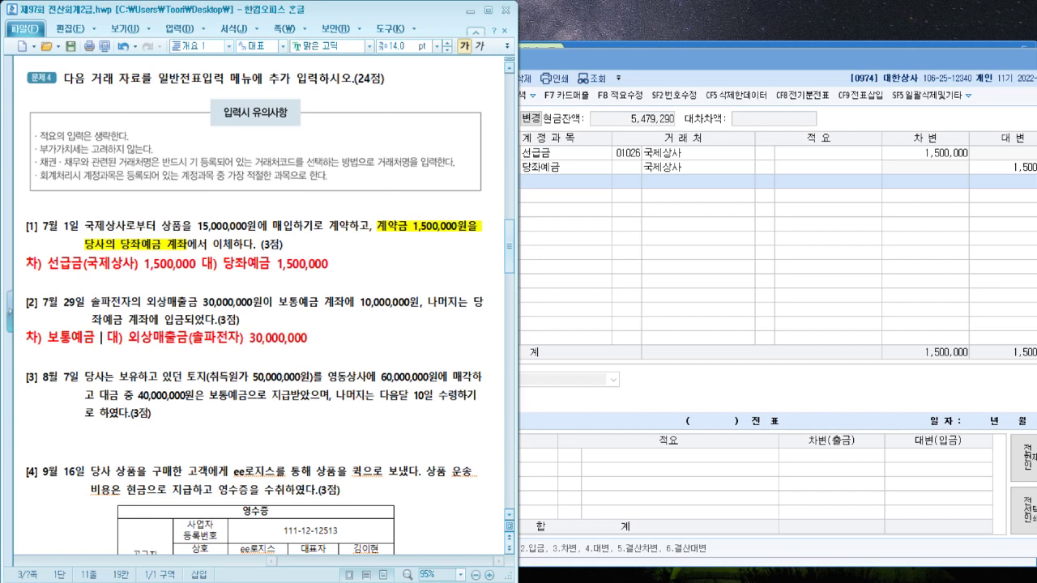
pyautogui.write('00')
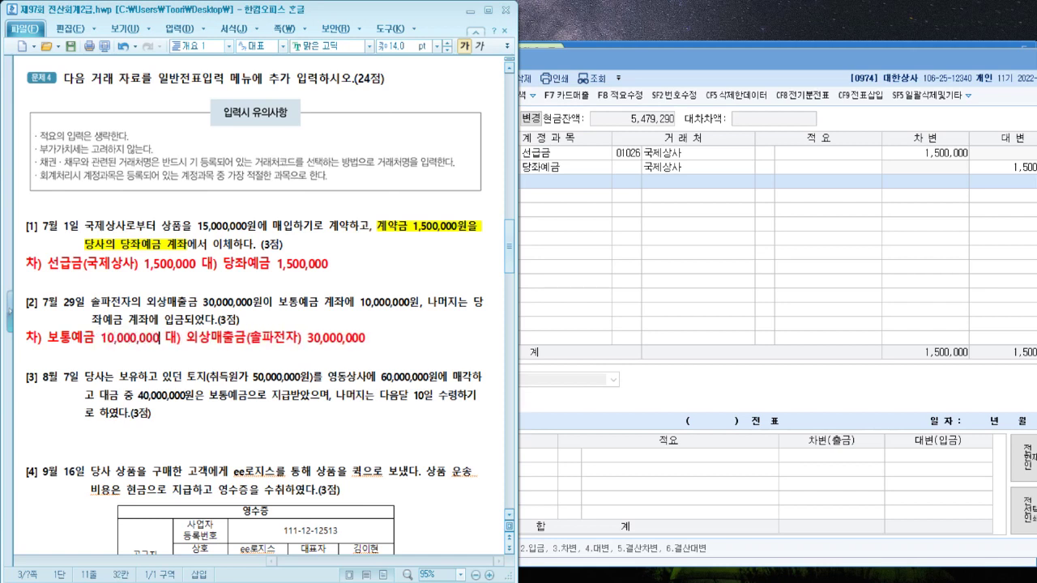
pyautogui.press('Right')
pyautogui.press('Right')
pyautogui.press('Right')
pyautogui.press('Right')
pyautogui.press('Right')
pyautogui.press('Right')
pyautogui.press('Right')
pyautogui.press('Right')
pyautogui.press('Right')
pyautogui.press('Right')
pyautogui.press('Right')
pyautogui.press('Right')
pyautogui.press('Right')
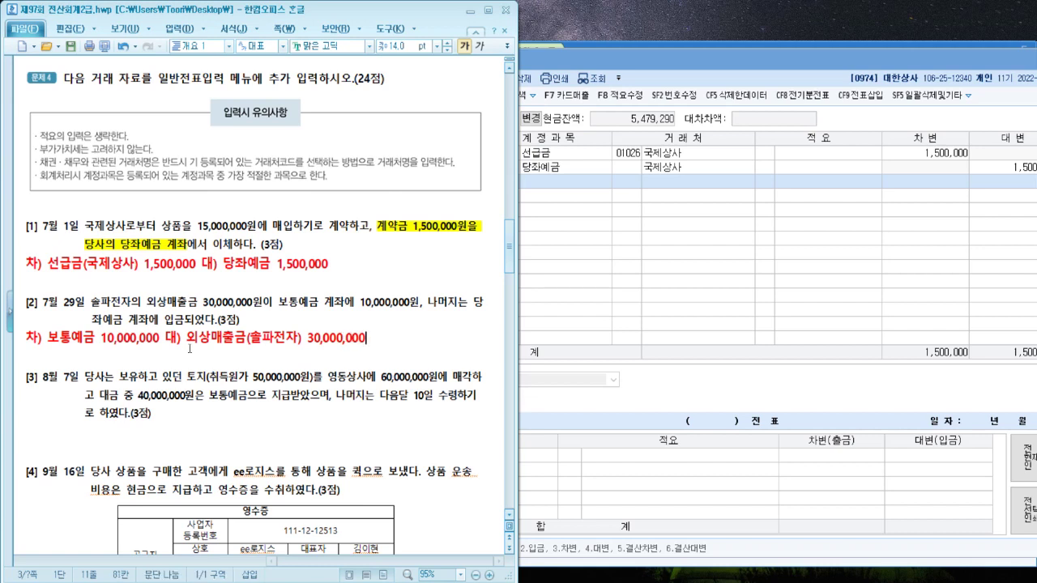
# Add 당좌예금 20,000,000 on a new line aligned under 보통예금
pyautogui.press('Return')
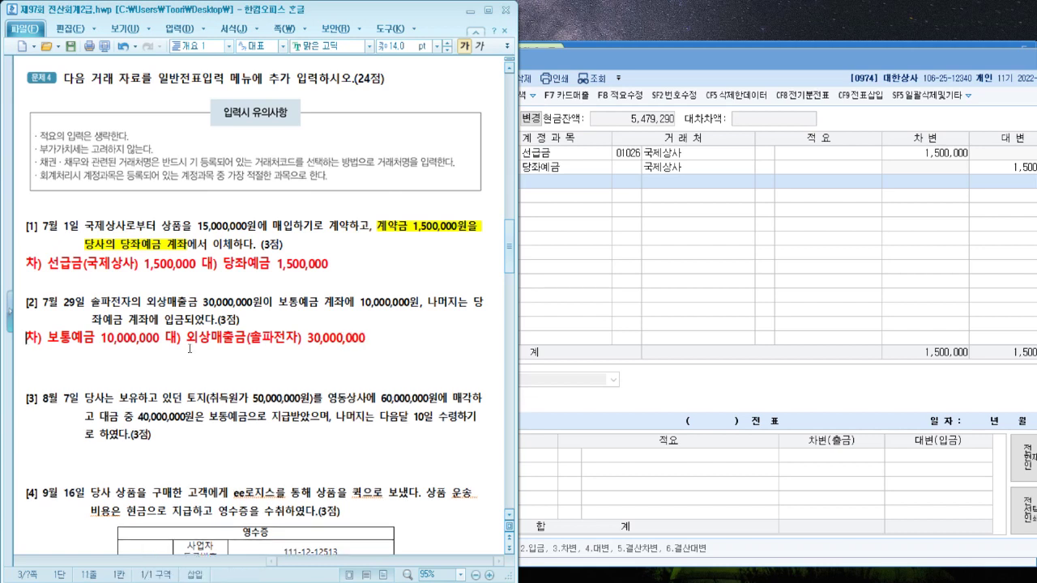
pyautogui.press('Up')
pyautogui.press('Right')
pyautogui.press('Right')
pyautogui.press('Right')
pyautogui.press('Right')
pyautogui.press('Right')
pyautogui.press('Down')
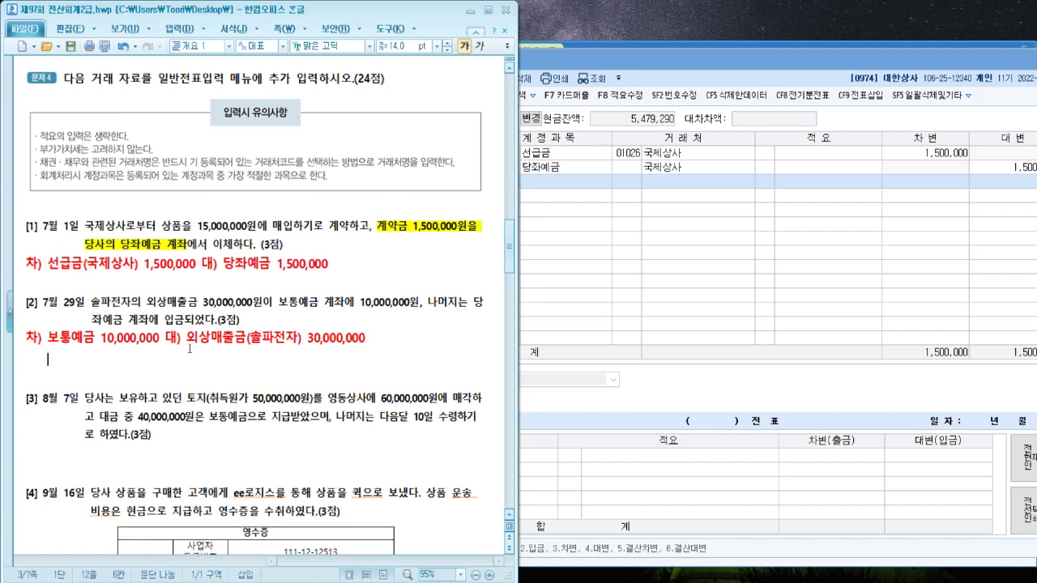
pyautogui.write('당좌예')
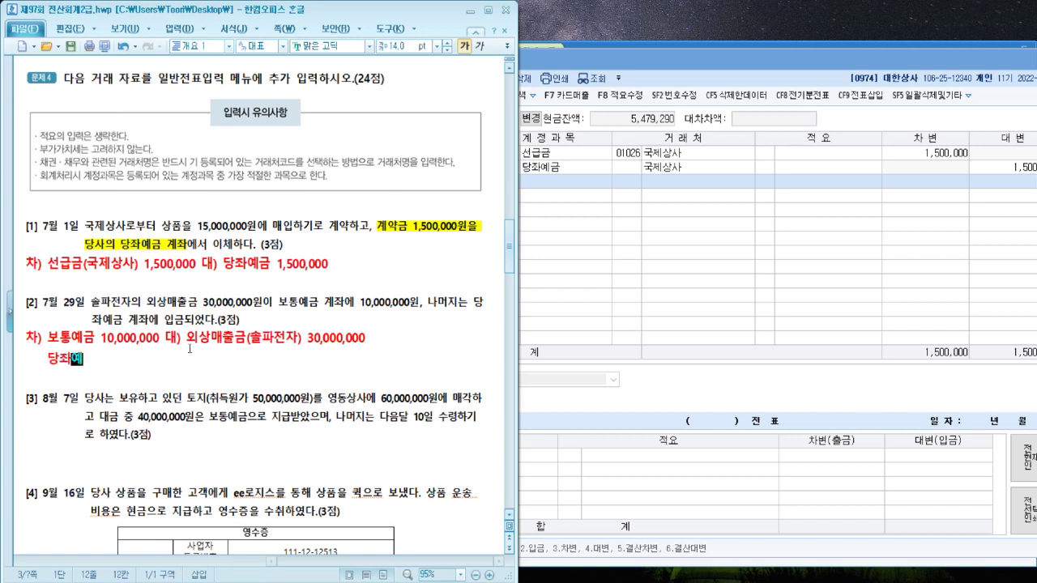
pyautogui.write('금 20,000,000')
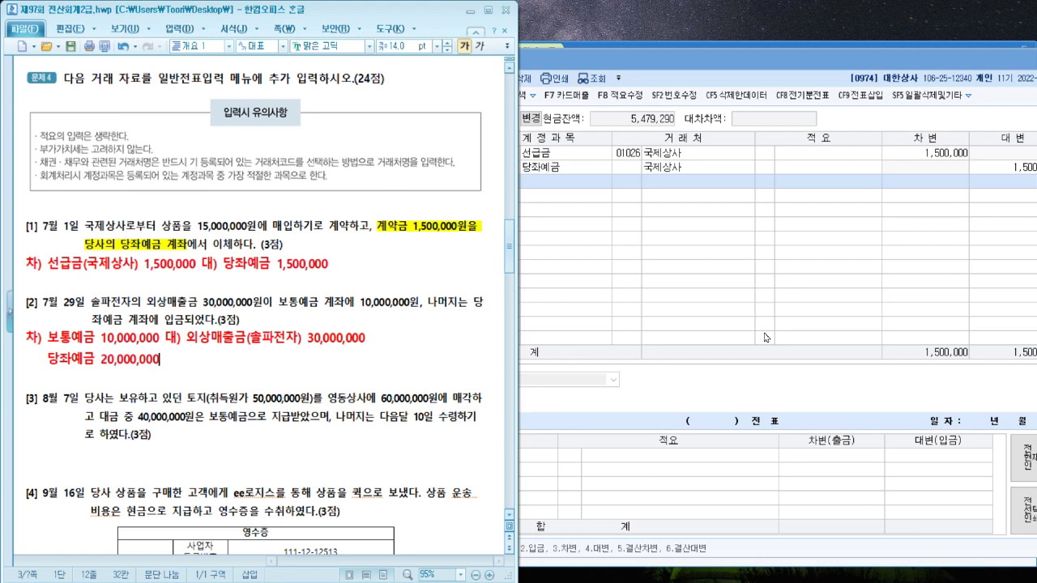
pyautogui.click(766, 337)
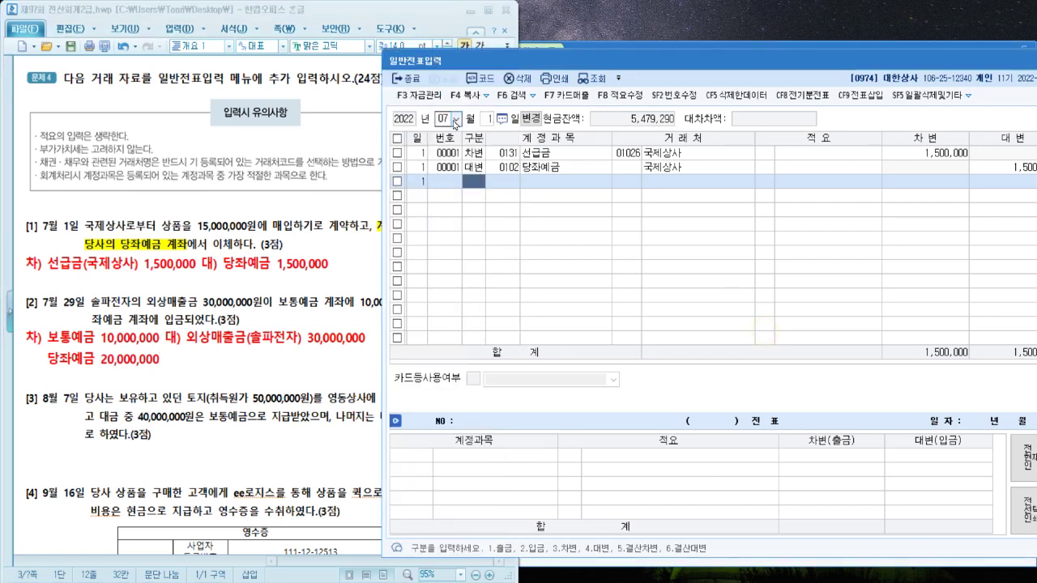
# Enter day 29 with a credit to 외상매출금, partner 솔파전자, for 30,000,000
pyautogui.click(490, 121)
pyautogui.write('29')
pyautogui.press('Return')
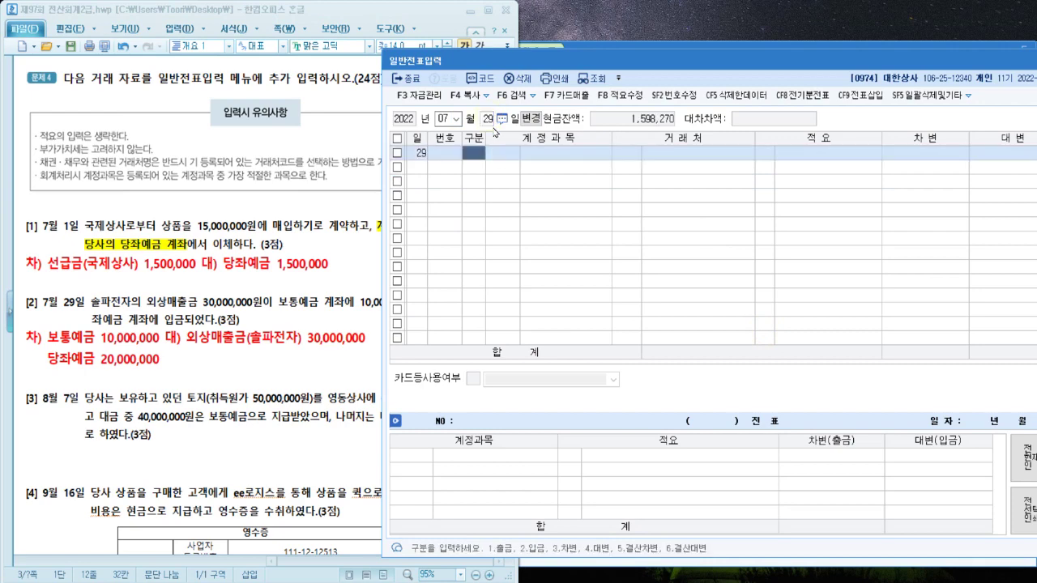
pyautogui.write('4')
pyautogui.press('Return')
pyautogui.write('외상매')
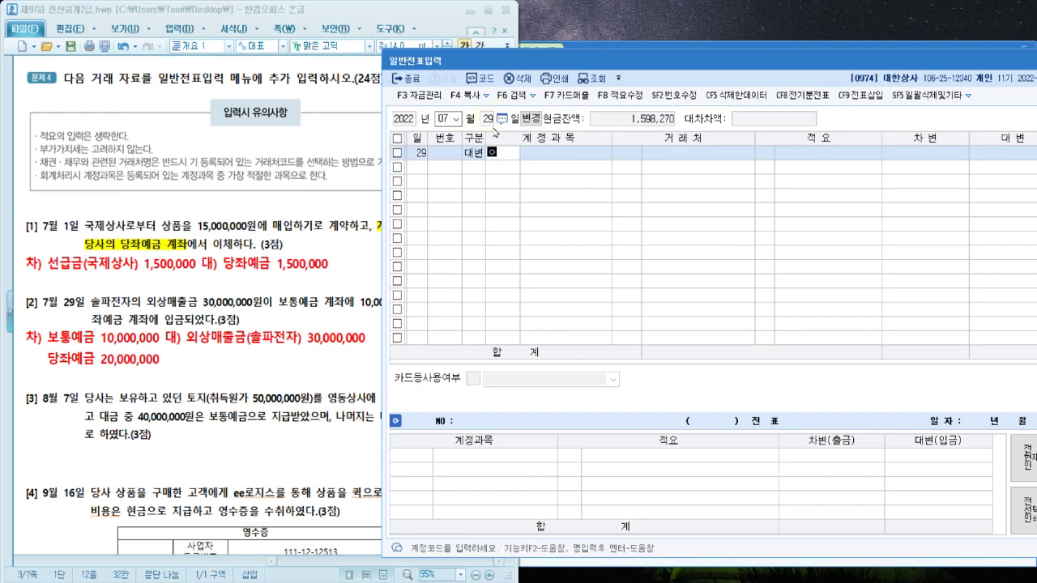
pyautogui.press('Return')
pyautogui.press('Return')
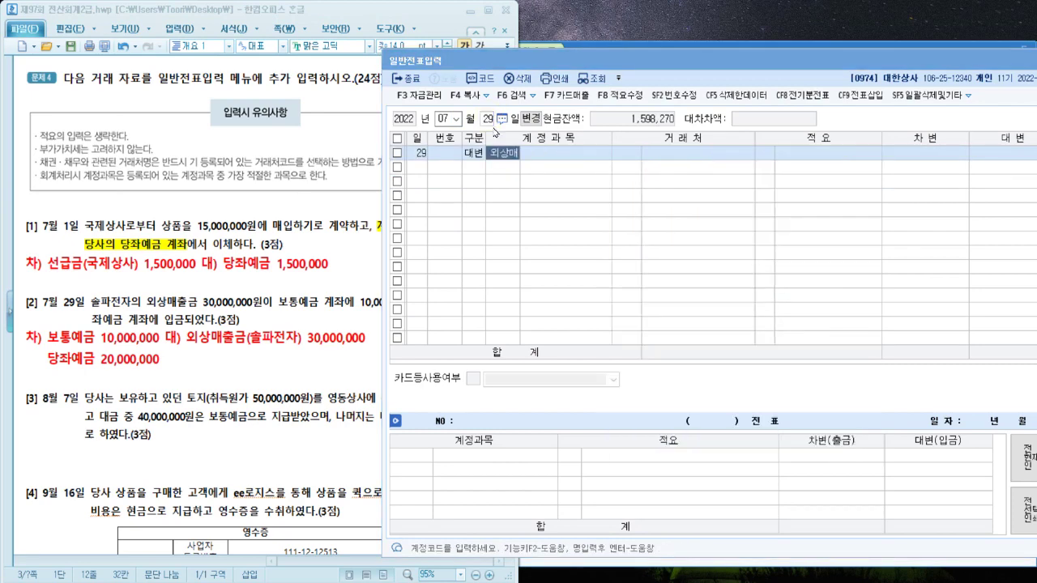
pyautogui.write('솔파전재')
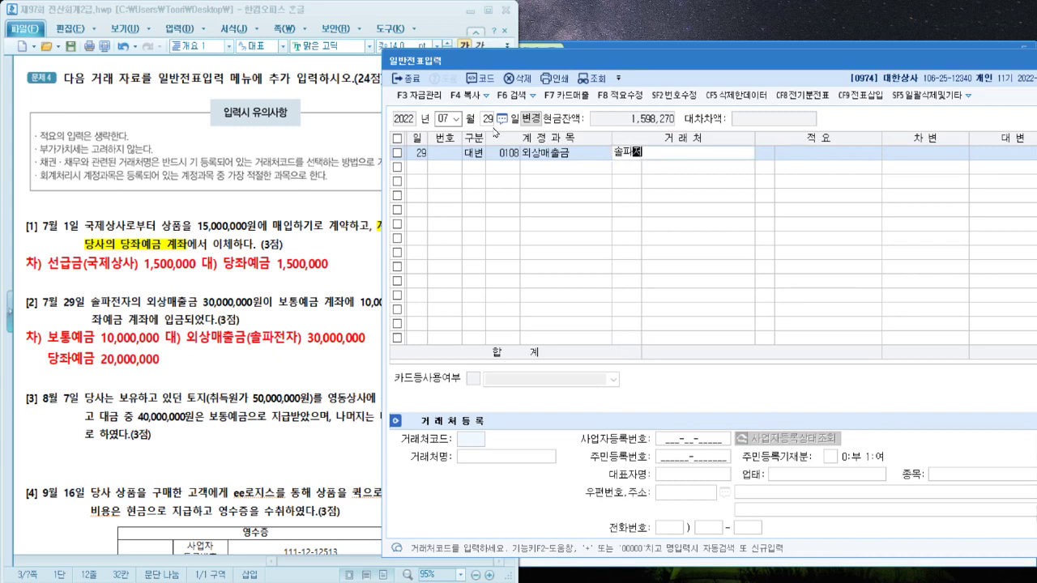
pyautogui.press('Return')
pyautogui.press('Return')
pyautogui.press('Return')
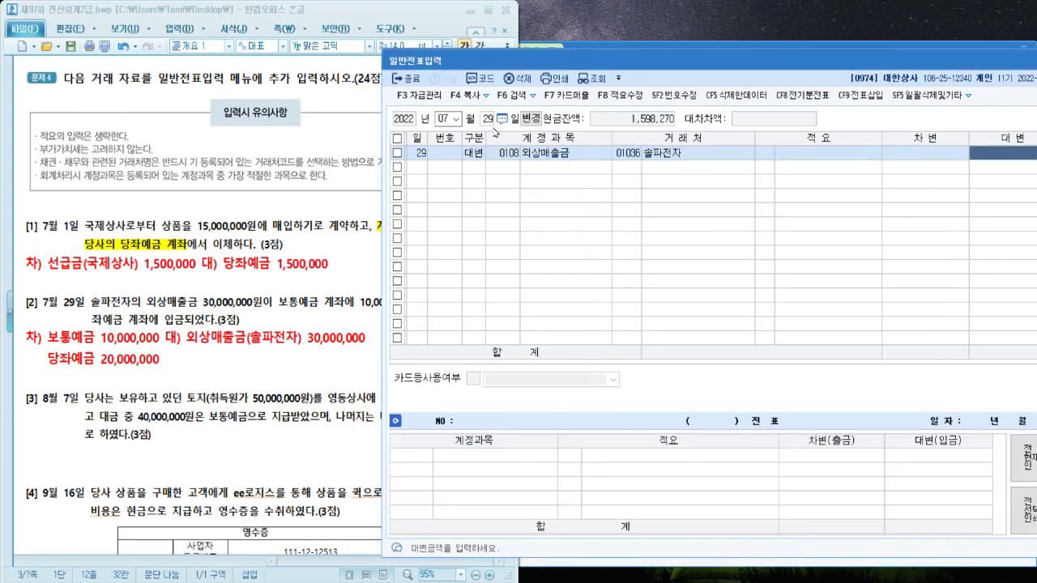
pyautogui.write('30000000')
# Add debits 보통예금 10,000,000 and 당좌예금 20,000,000 to balance the entry
pyautogui.press('Return')
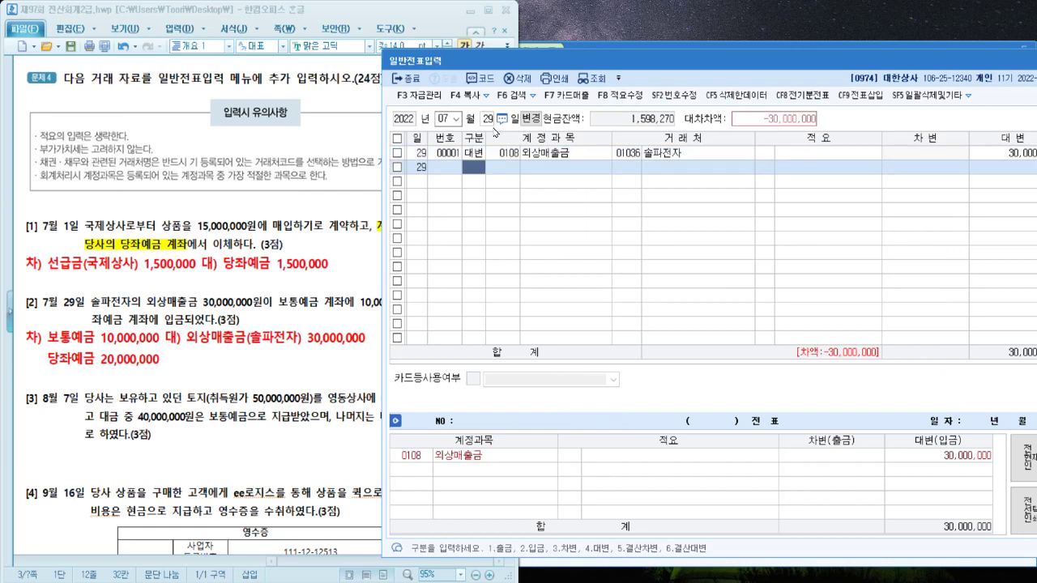
pyautogui.write('3 ')
pyautogui.write('보통')
pyautogui.press('Return')
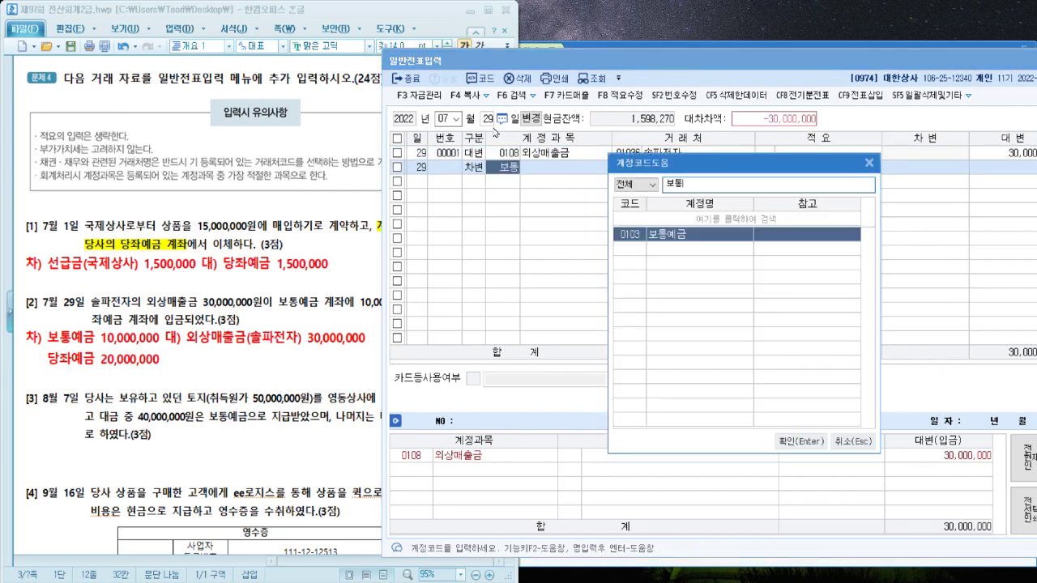
pyautogui.press('Return')
pyautogui.press('Return')
pyautogui.press('Return')
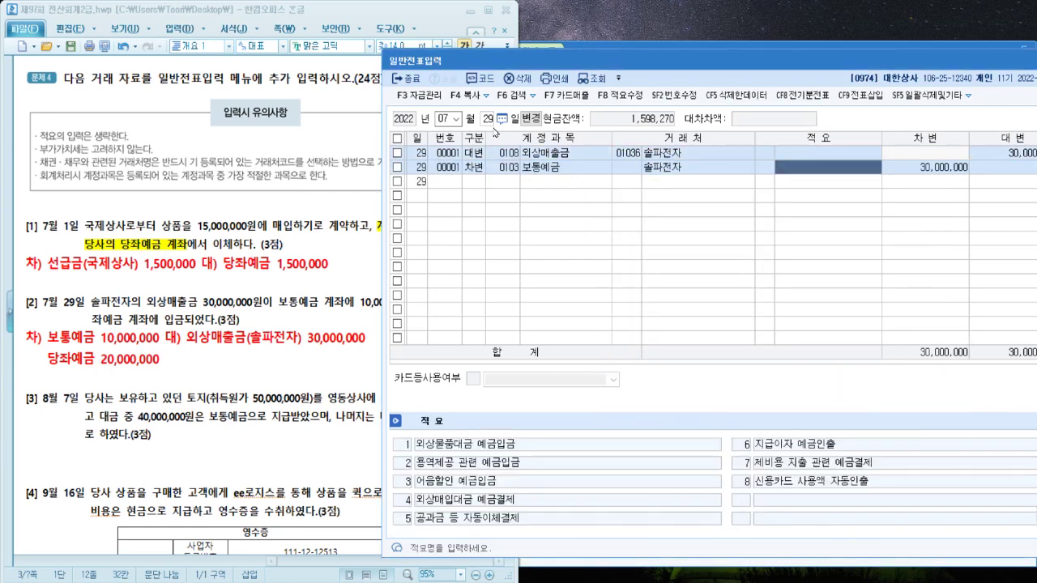
pyautogui.write('10000000')
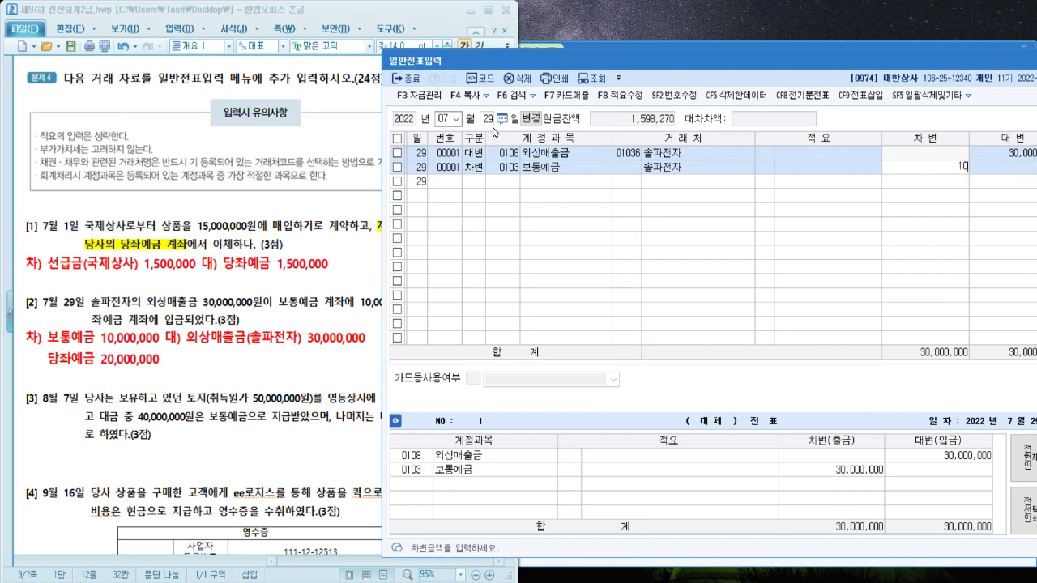
pyautogui.press('Return')
pyautogui.write('3')
pyautogui.press('Return')
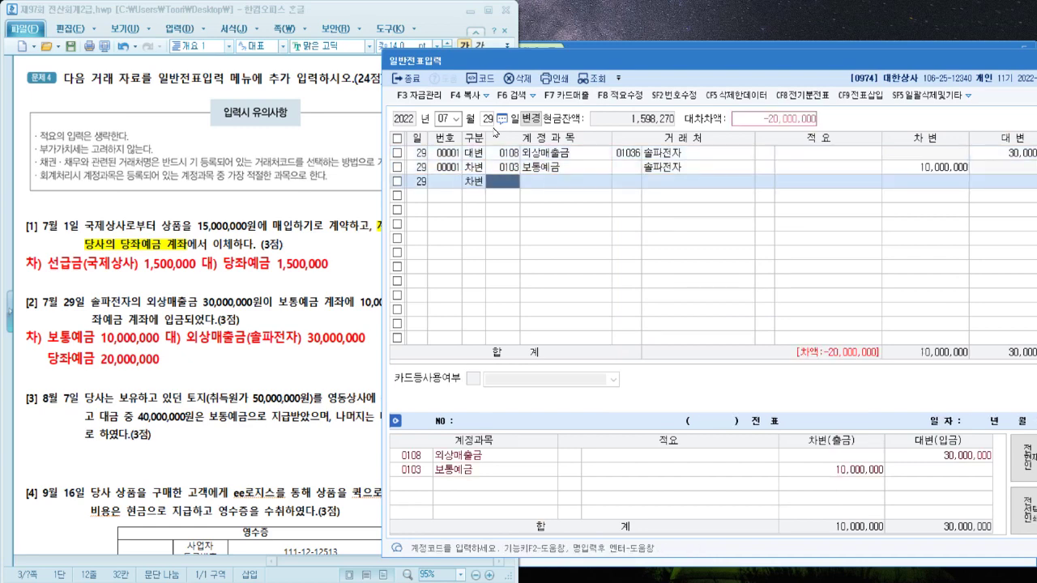
pyautogui.write('당좌')
pyautogui.press('Return')
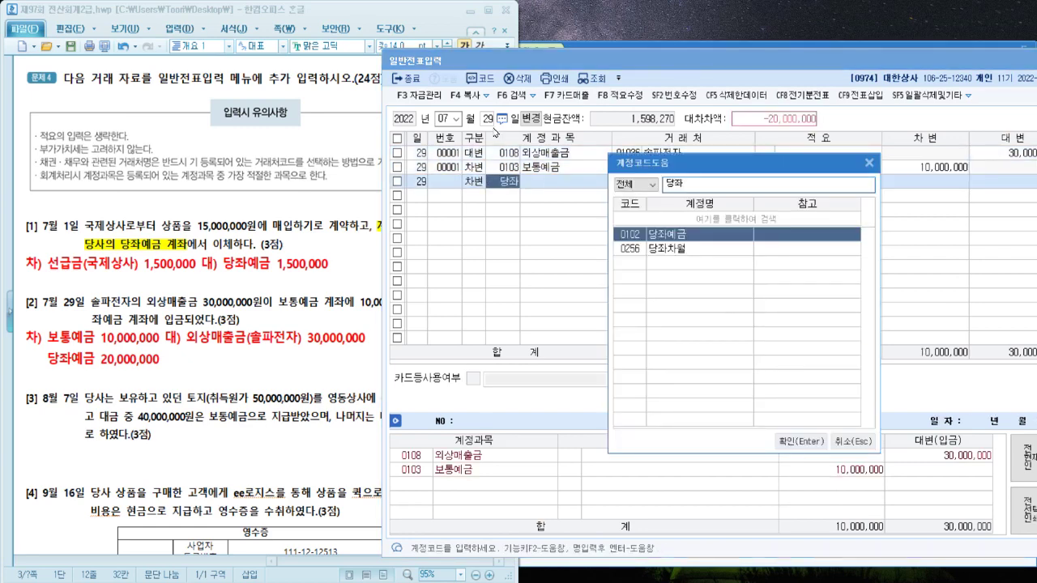
pyautogui.press('Return')
pyautogui.press('Return')
pyautogui.press('Return')
pyautogui.press('Return')
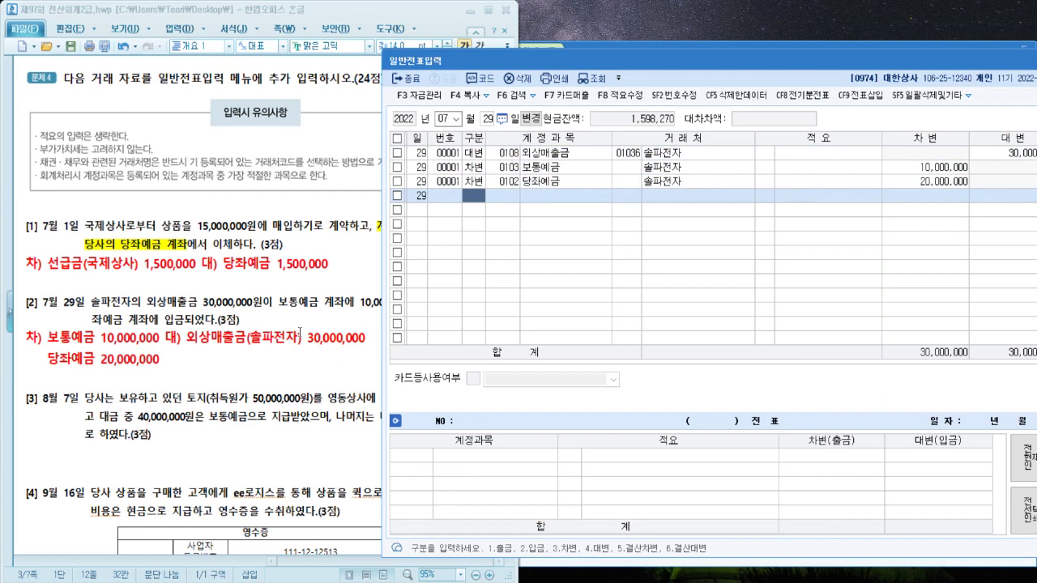
pyautogui.click(300, 332)
pyautogui.scroll(-3, 300, 333)
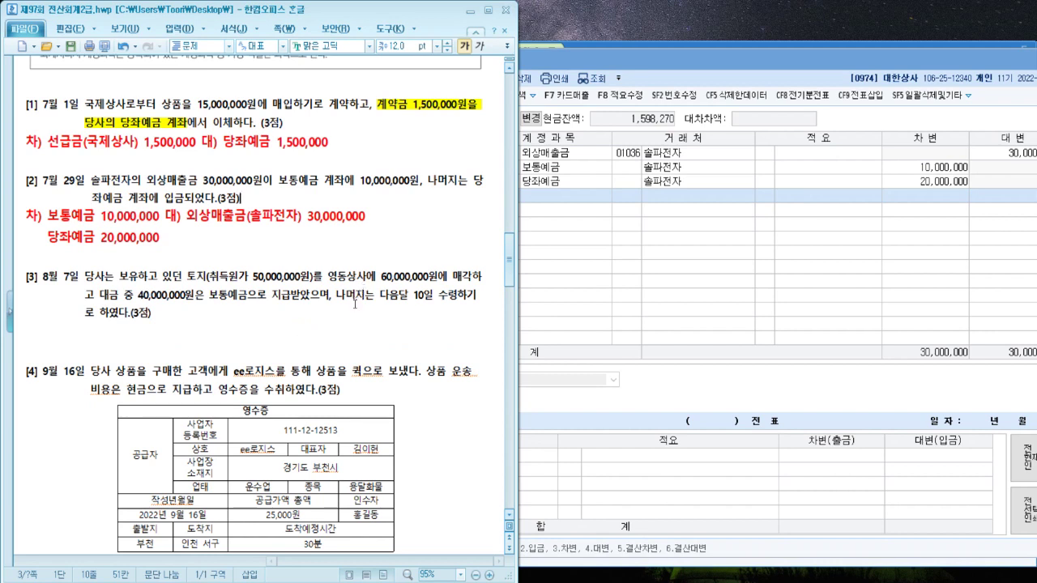
# Write the red line 차) 보통예금 40,000,000 대) 토지 50,000,000 under question [3]
pyautogui.click(215, 331)
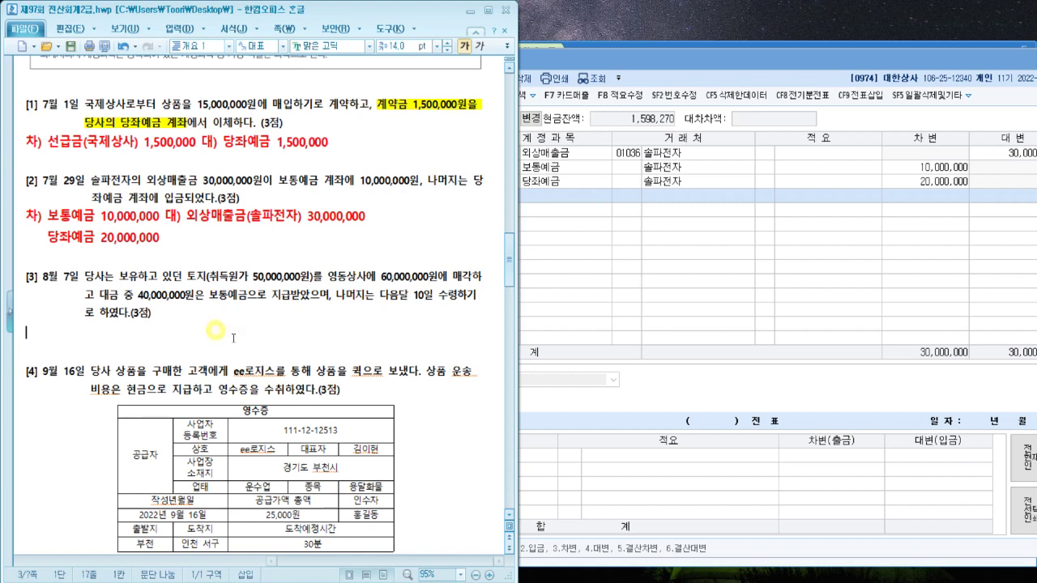
pyautogui.write('차) 대')
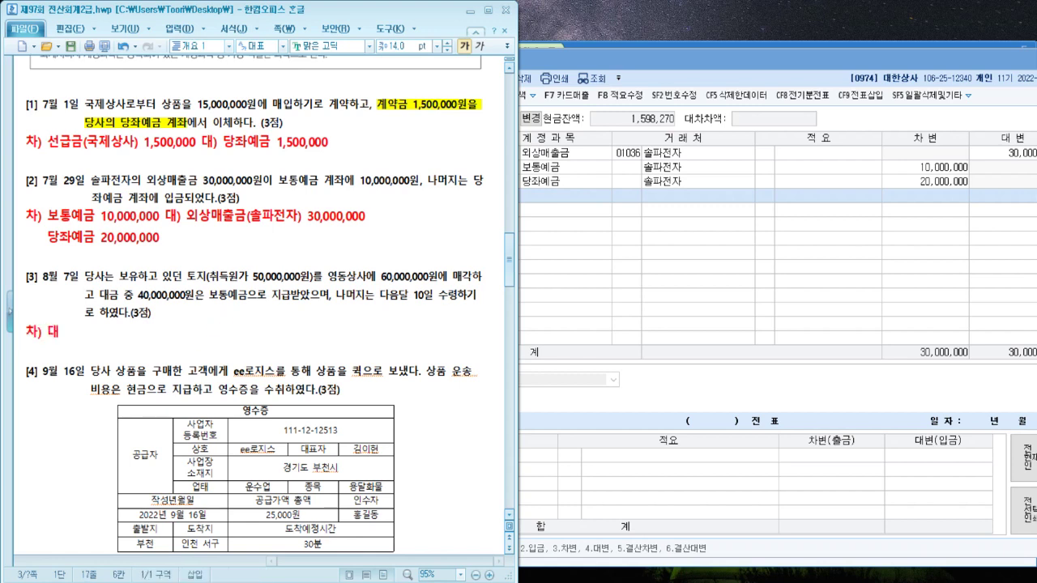
pyautogui.write(') 토지')
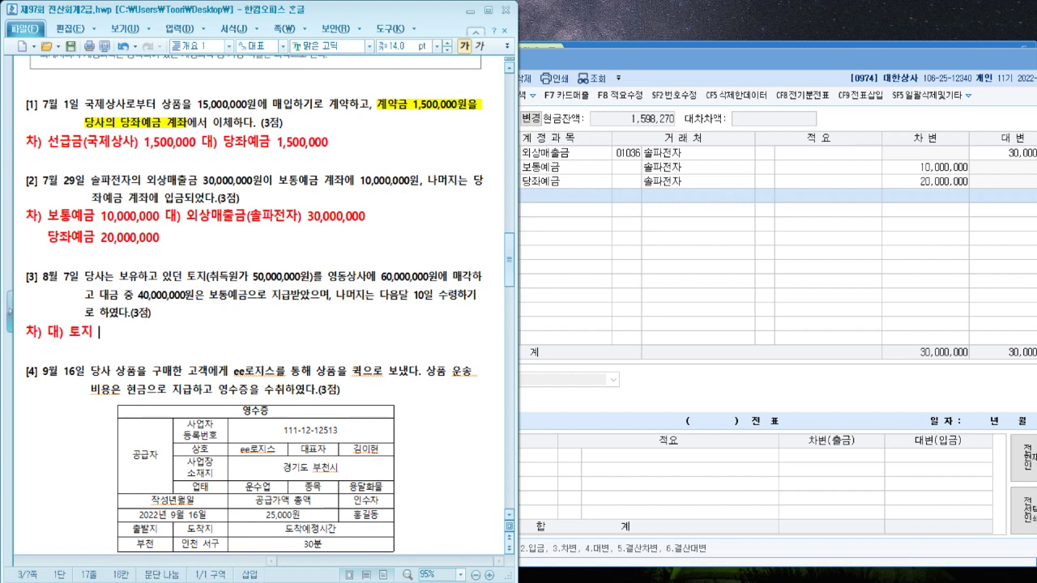
pyautogui.write(' 50,000,000')
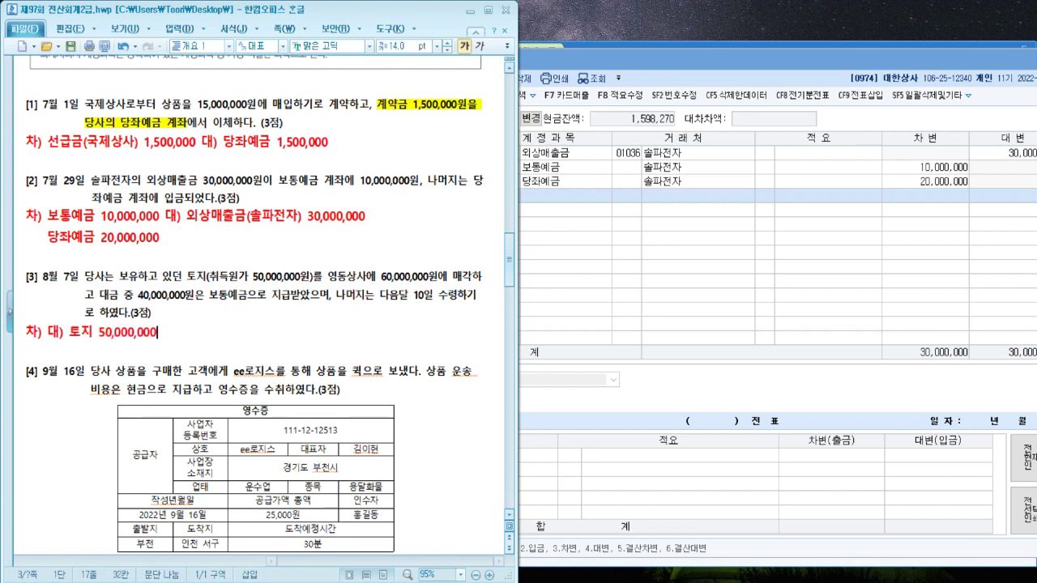
pyautogui.press('Left')
pyautogui.press('Left')
pyautogui.press('Left')
pyautogui.press('Left')
pyautogui.press('Left')
pyautogui.press('Left')
pyautogui.press('Left')
pyautogui.press('Left')
pyautogui.press('Left')
pyautogui.press('Left')
pyautogui.press('Left')
pyautogui.press('Left')
pyautogui.press('Left')
pyautogui.press('Left')
pyautogui.press('Left')
pyautogui.press('Left')
pyautogui.press('Left')
pyautogui.press('Left')
pyautogui.press('Left')
pyautogui.press('Left')
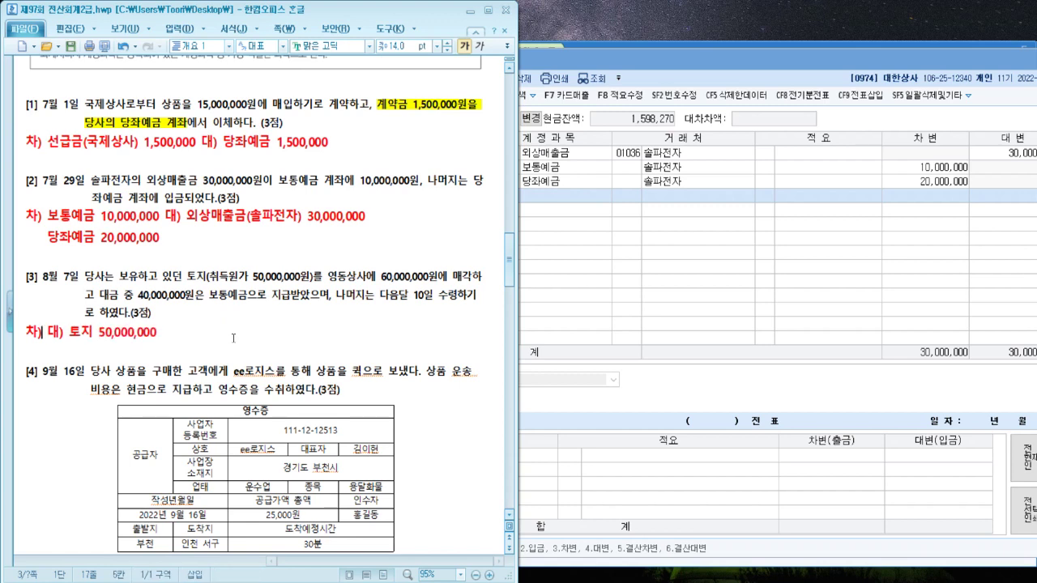
pyautogui.press('Right')
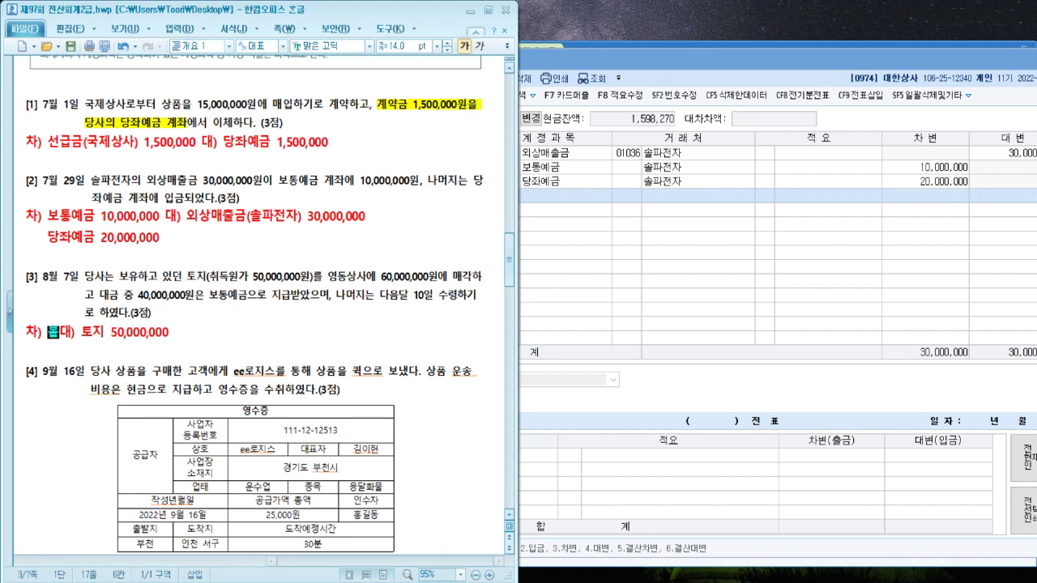
pyautogui.write('보통ㅇ예금 40,000,')
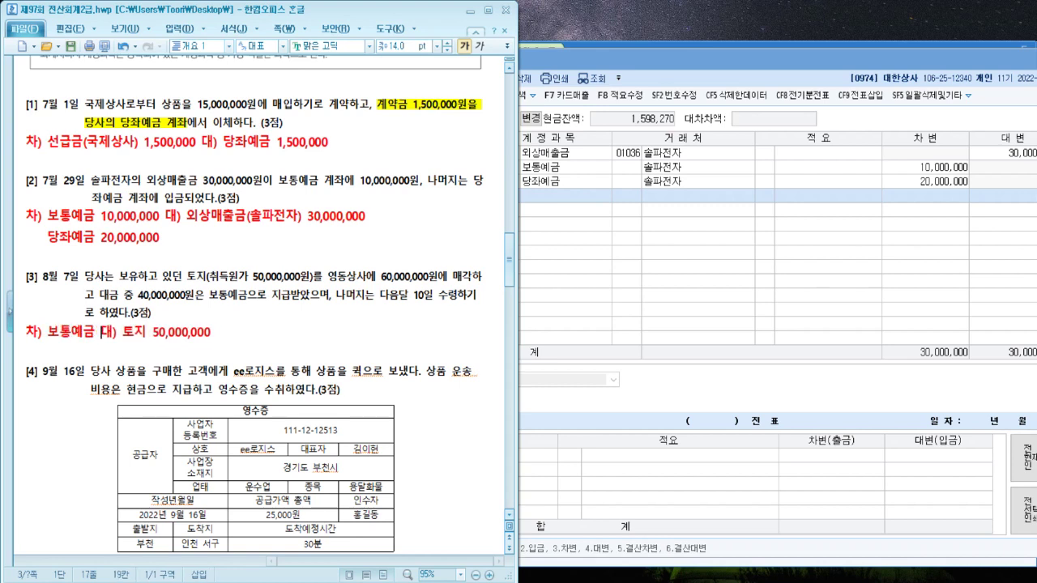
pyautogui.write('000')
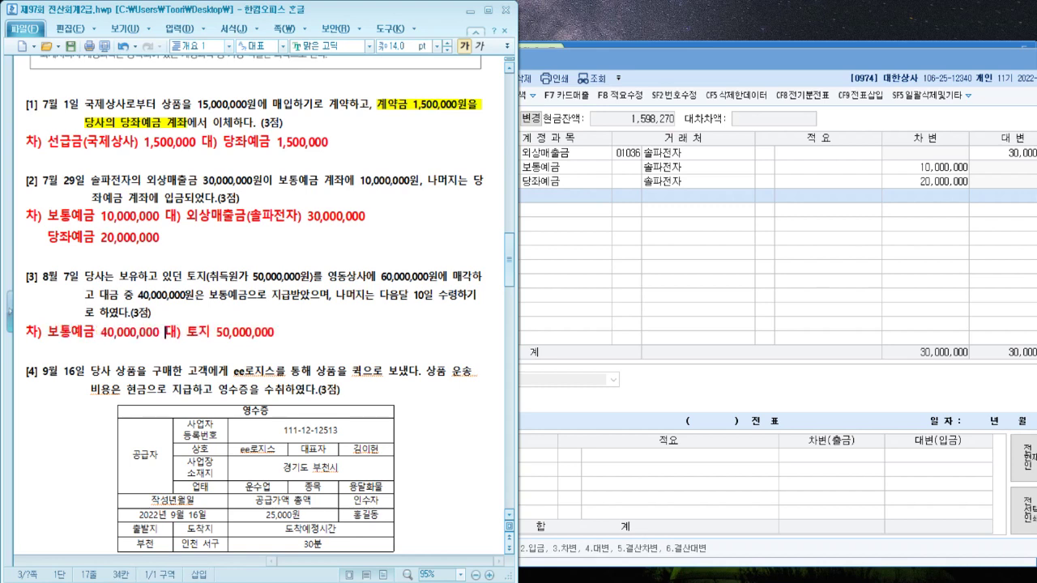
pyautogui.press('Right')
pyautogui.press('Right')
pyautogui.press('Right')
pyautogui.press('Right')
pyautogui.press('Right')
pyautogui.press('Right')
pyautogui.press('Right')
pyautogui.press('Right')
pyautogui.press('Right')
pyautogui.press('Right')
pyautogui.press('Right')
pyautogui.press('Right')
pyautogui.press('End')
pyautogui.press('Return')
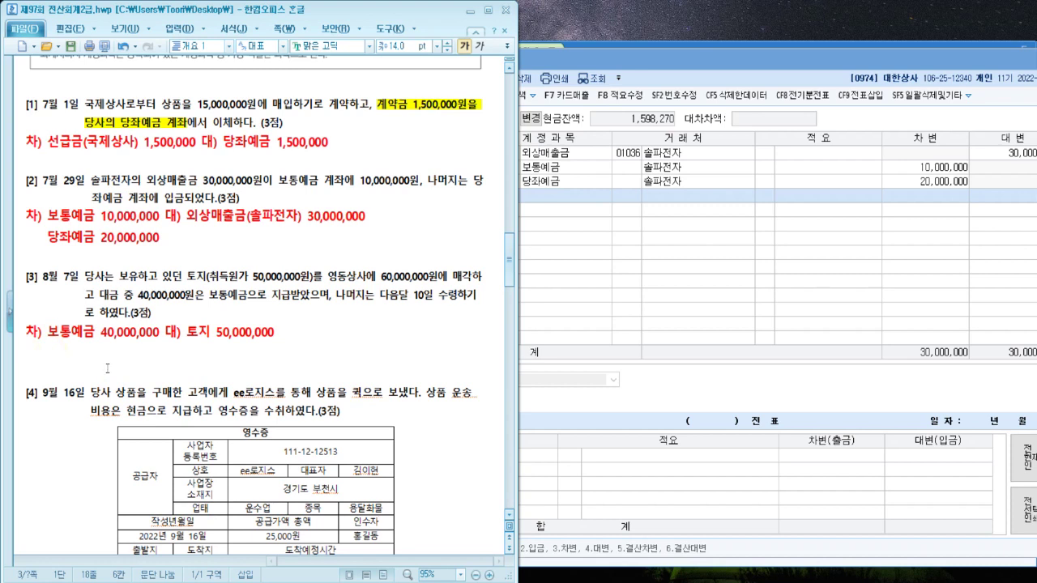
# Add a second aligned line: 미수금(영동상사) 20,000,000 and 유형자산처분이익 10,000,000
pyautogui.write('미수금(')
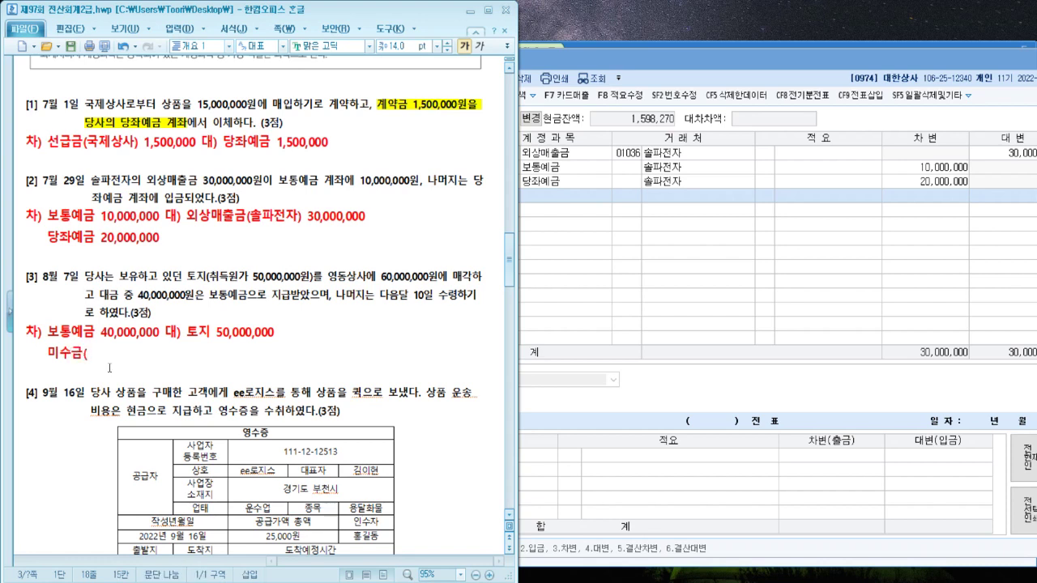
pyautogui.write('영동상사')
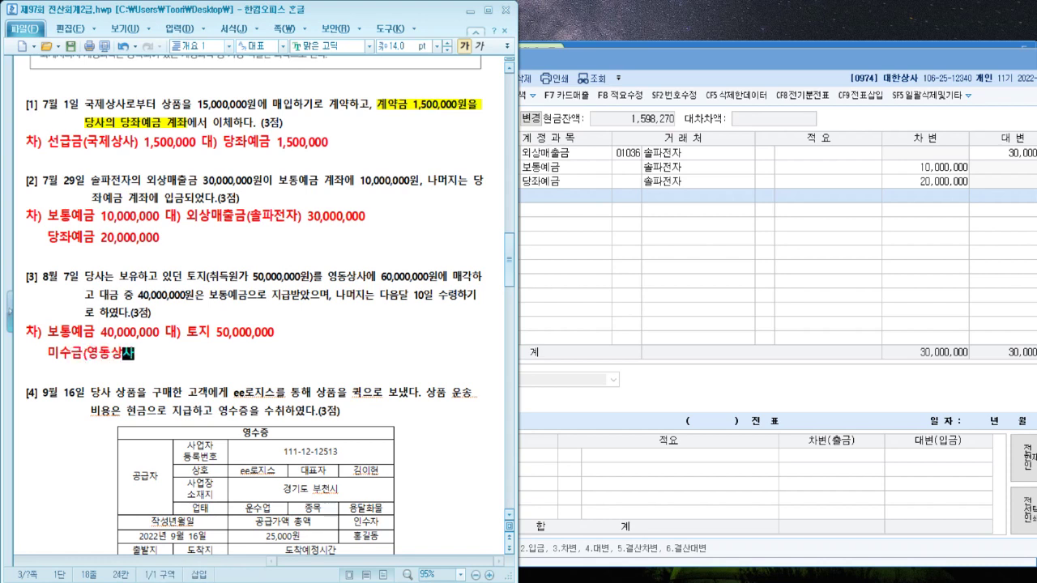
pyautogui.write(') 20,00')
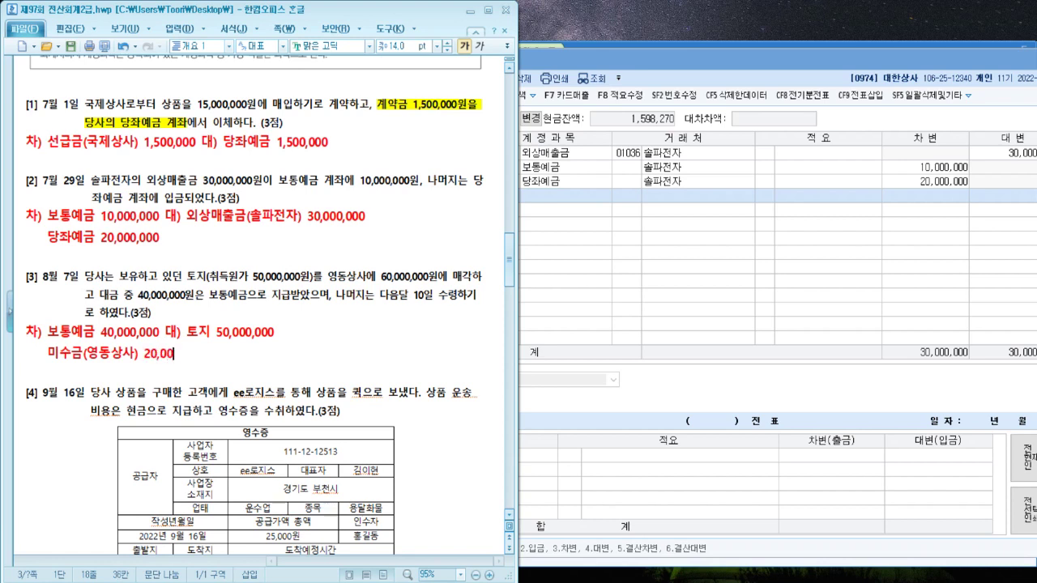
pyautogui.write('0,000')
pyautogui.press('Up')
pyautogui.press('Left')
pyautogui.press('Left')
pyautogui.press('Left')
pyautogui.press('Left')
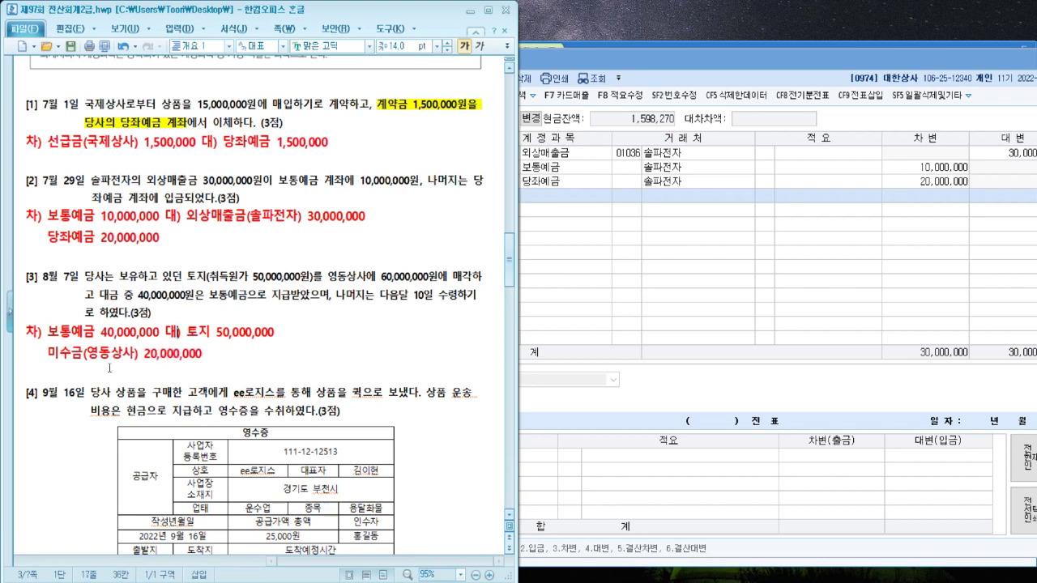
pyautogui.press('Tab')
pyautogui.press('Tab')
pyautogui.press('Down')
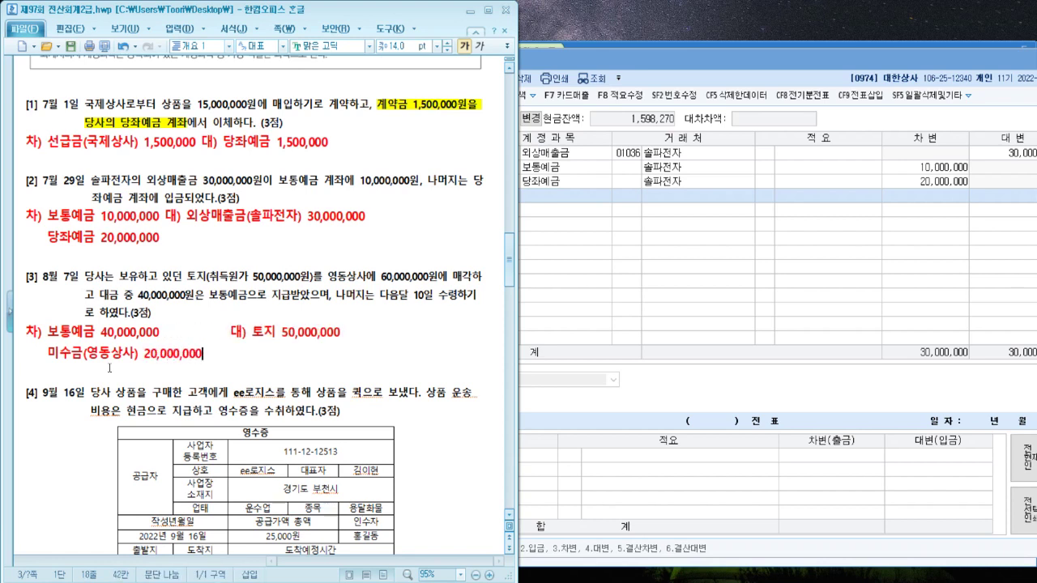
pyautogui.press('Tab')
pyautogui.press('BackSpace')
pyautogui.write('유형')
pyautogui.write('자산처분이익')
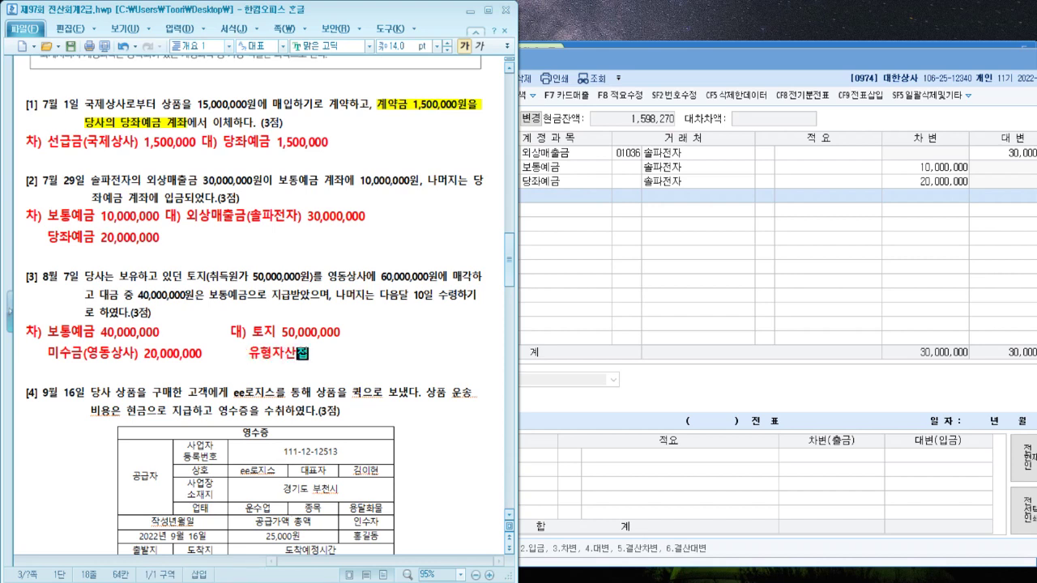
pyautogui.write(' 10,000,')
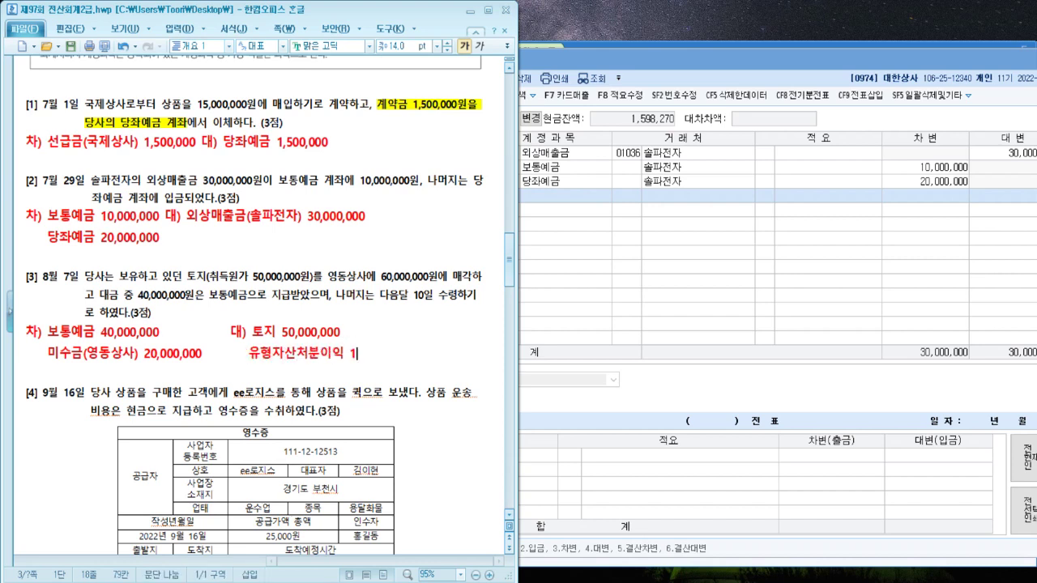
pyautogui.write('000')
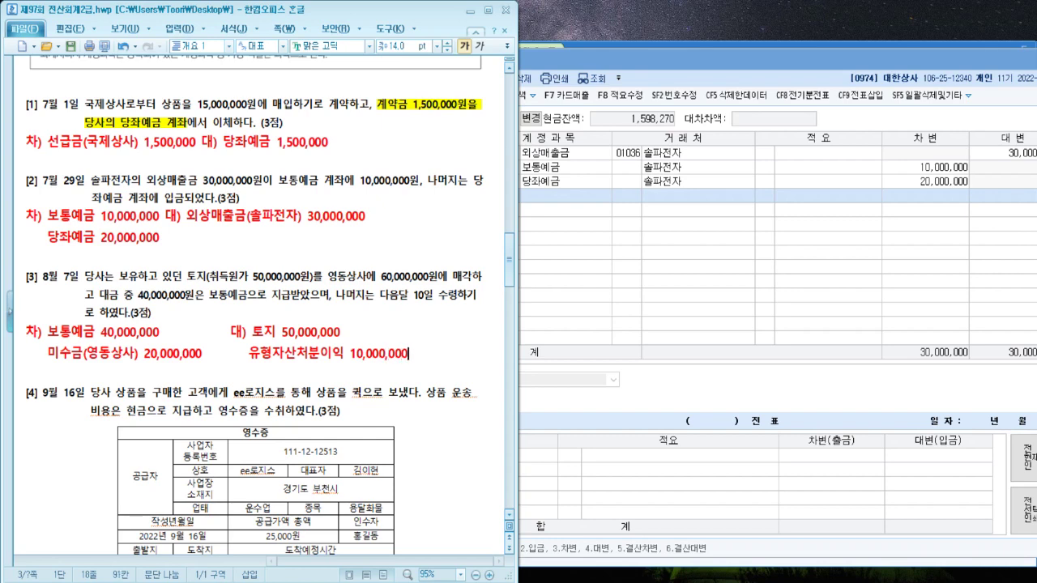
pyautogui.click(978, 315)
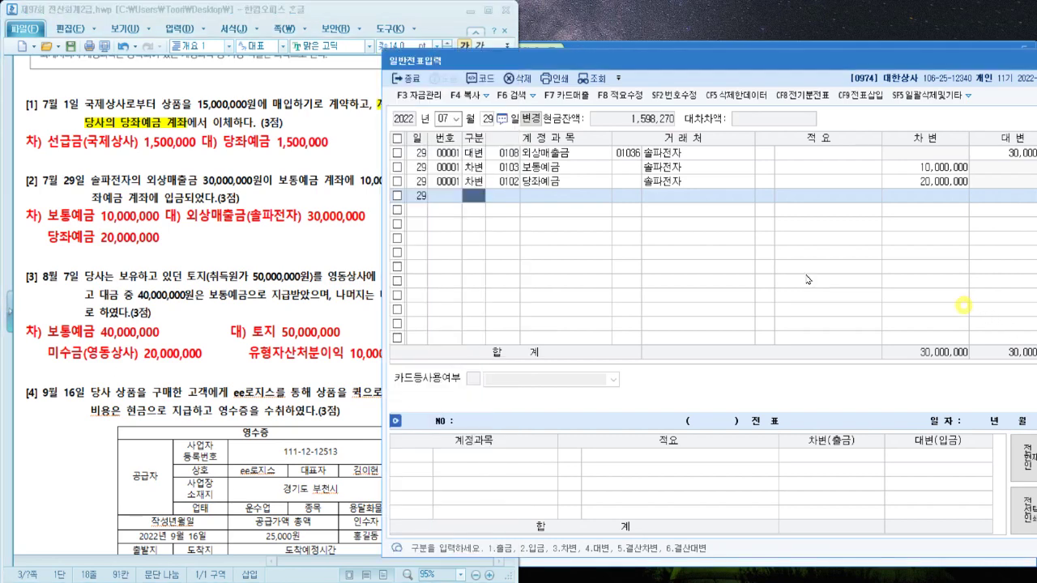
# Date the entry August 7 and debit 보통예금 40,000,000
pyautogui.click(444, 122)
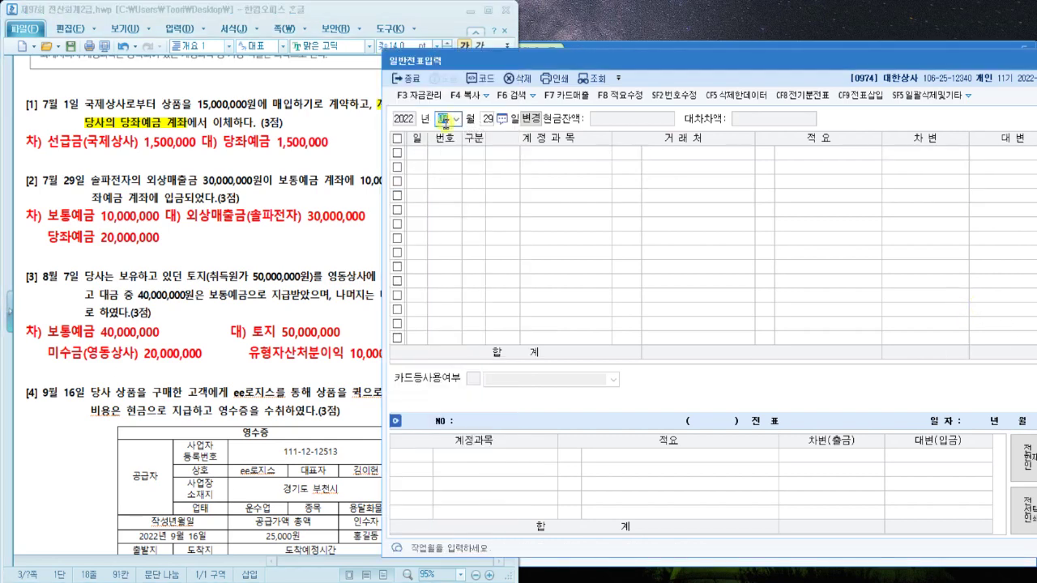
pyautogui.write('8')
pyautogui.press('Return')
pyautogui.write('7')
pyautogui.press('Return')
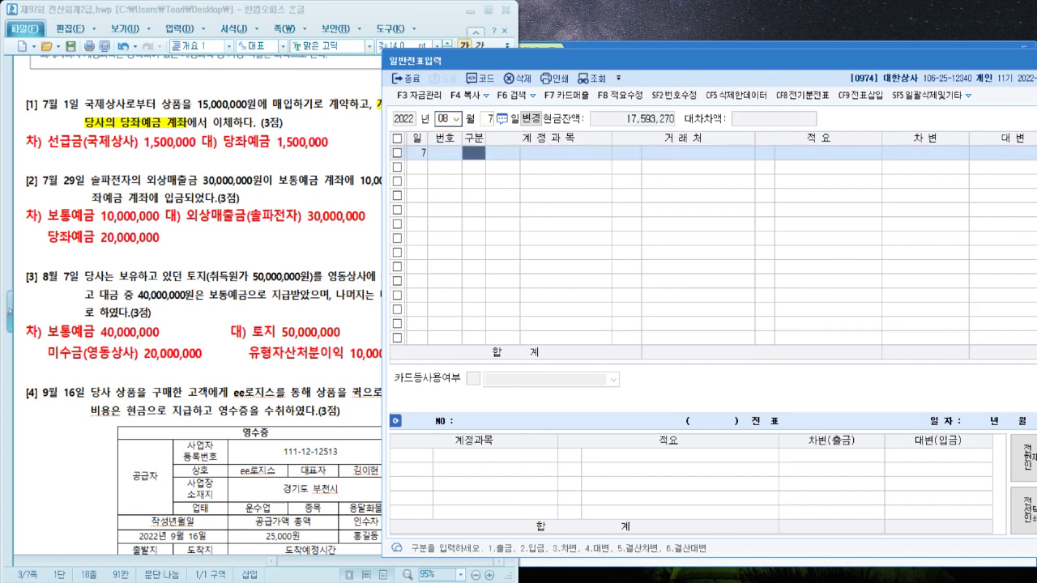
pyautogui.write('3')
pyautogui.press('Return')
pyautogui.write('보통')
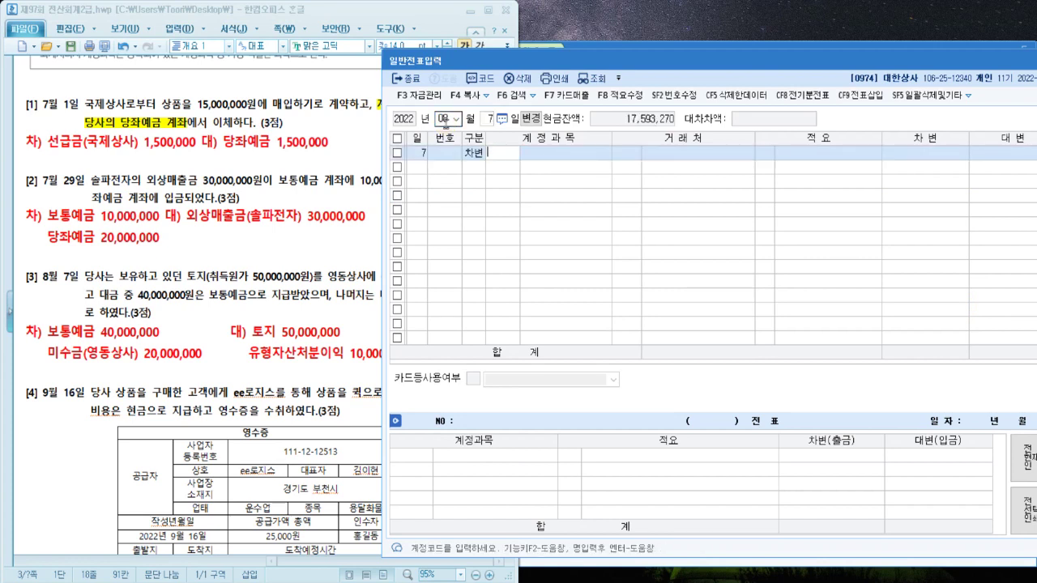
pyautogui.press('Return')
pyautogui.press('Return')
pyautogui.press('Return')
pyautogui.press('Return')
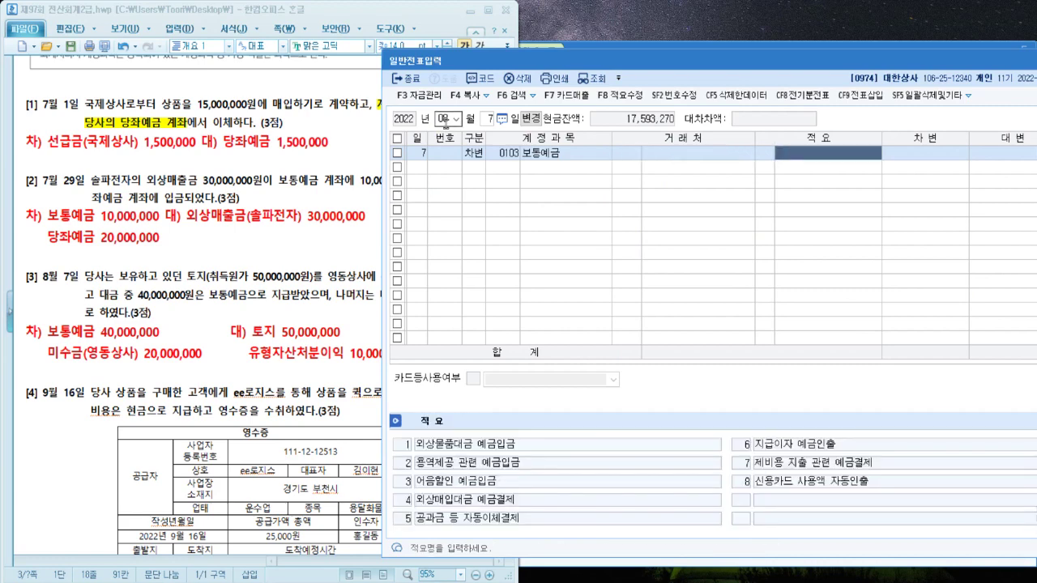
pyautogui.write('40000000')
pyautogui.press('Return')
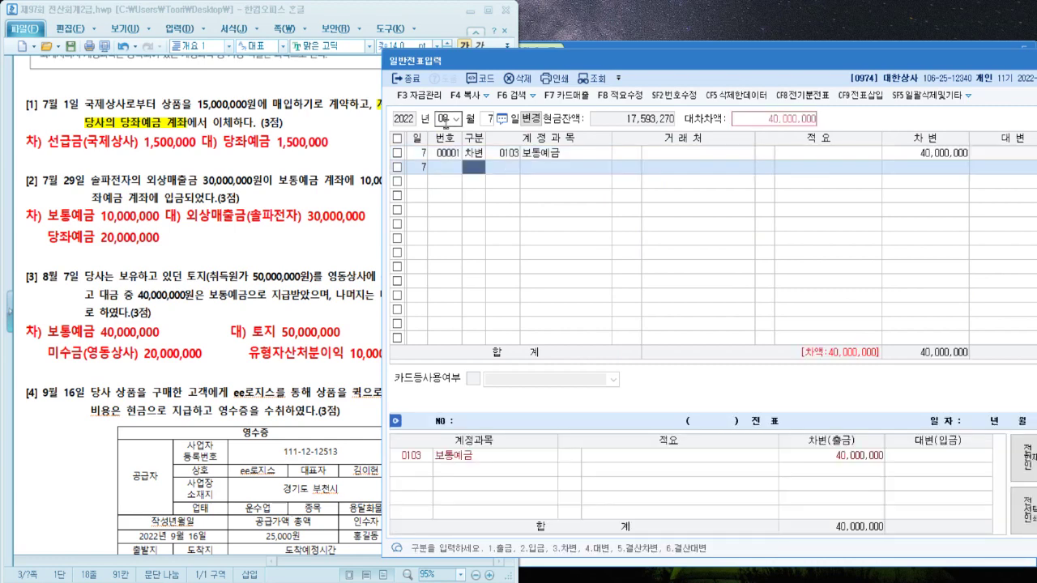
pyautogui.write('3')
pyautogui.press('Return')
# Debit 0120 미수금 with partner 영동상사 for 20,000,000
pyautogui.write('미수')
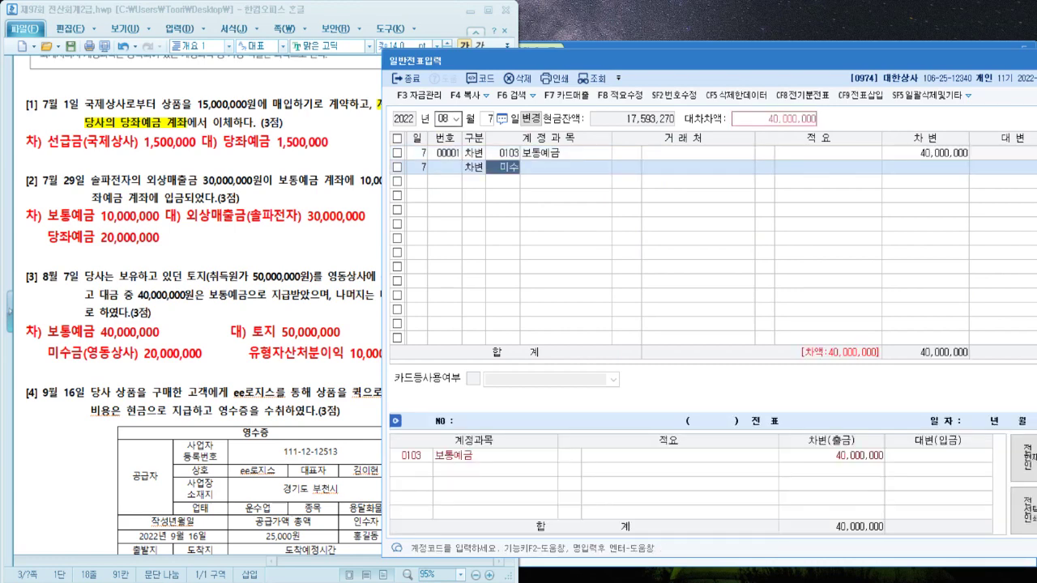
pyautogui.press('Return')
pyautogui.press('Down')
pyautogui.press('Down')
pyautogui.press('Down')
pyautogui.press('Down')
pyautogui.press('Down')
pyautogui.press('Down')
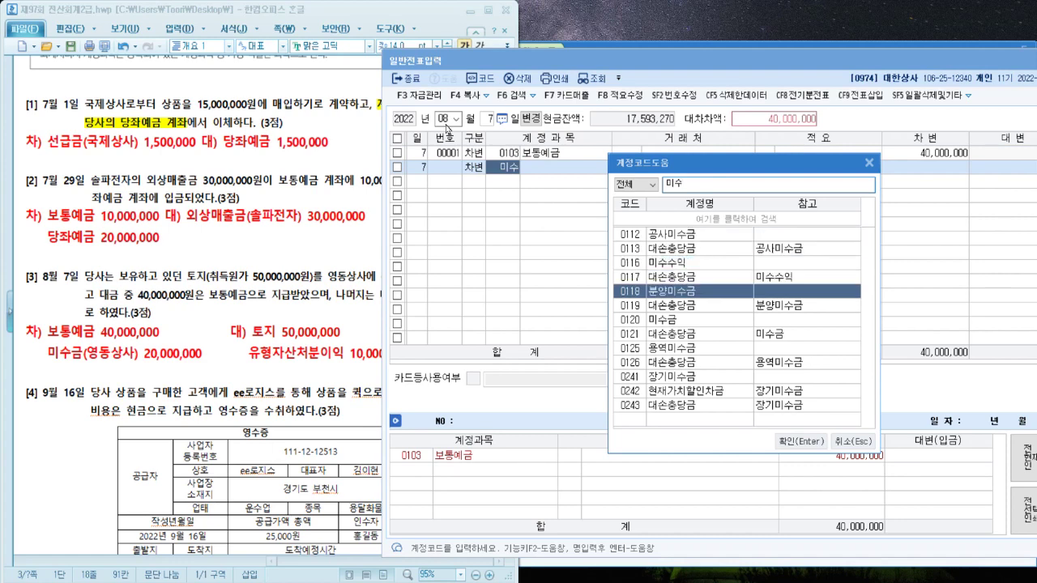
pyautogui.press('Return')
pyautogui.write('영동상')
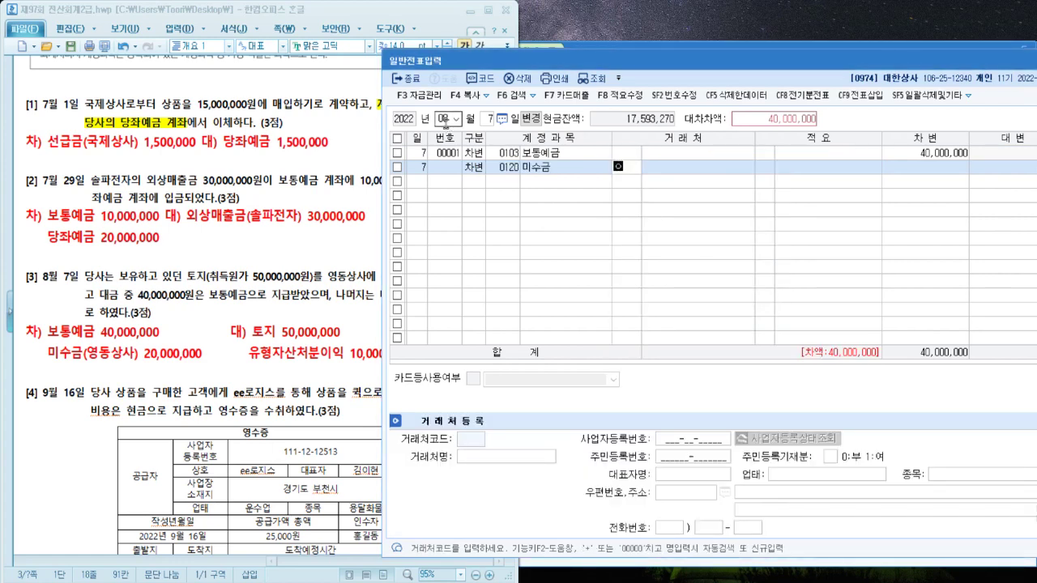
pyautogui.press('Return')
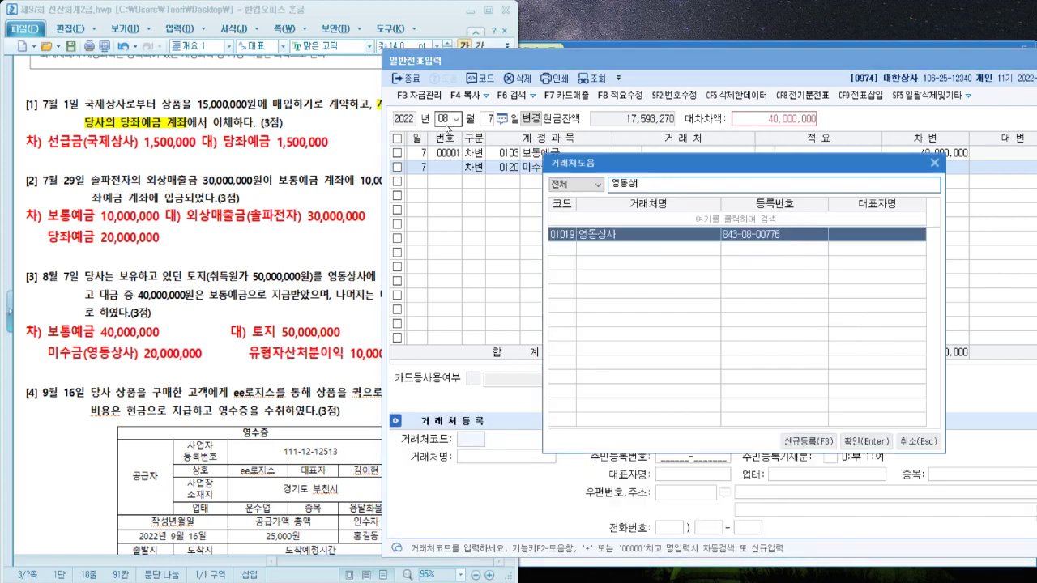
pyautogui.press('Return')
pyautogui.press('Return')
pyautogui.write('20,000,000')
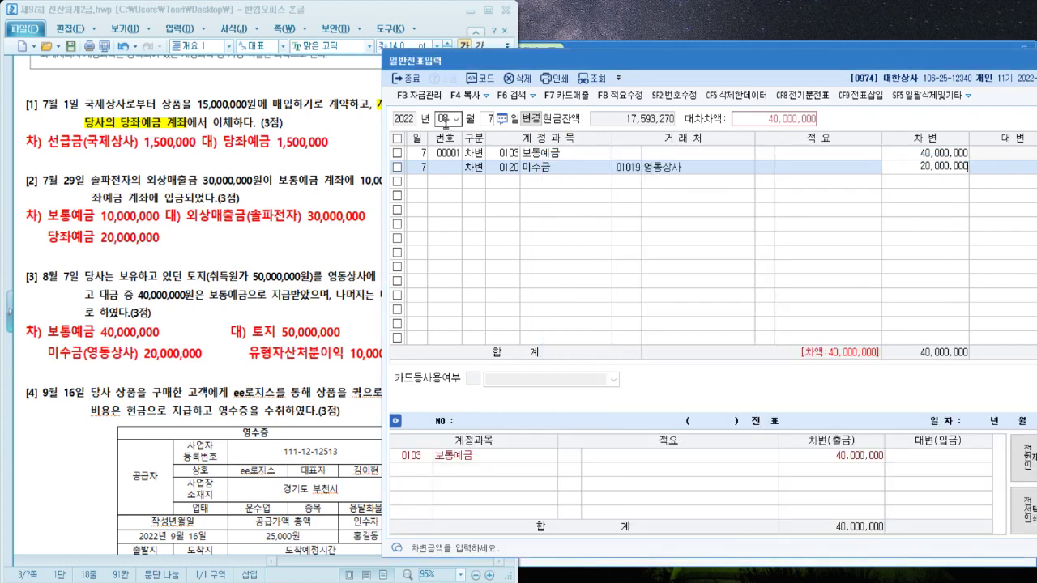
pyautogui.press('Return')
# Credit 0201 토지 50,000,000 and 유형자산처분이익 10,000,000 to balance the voucher
pyautogui.write('4')
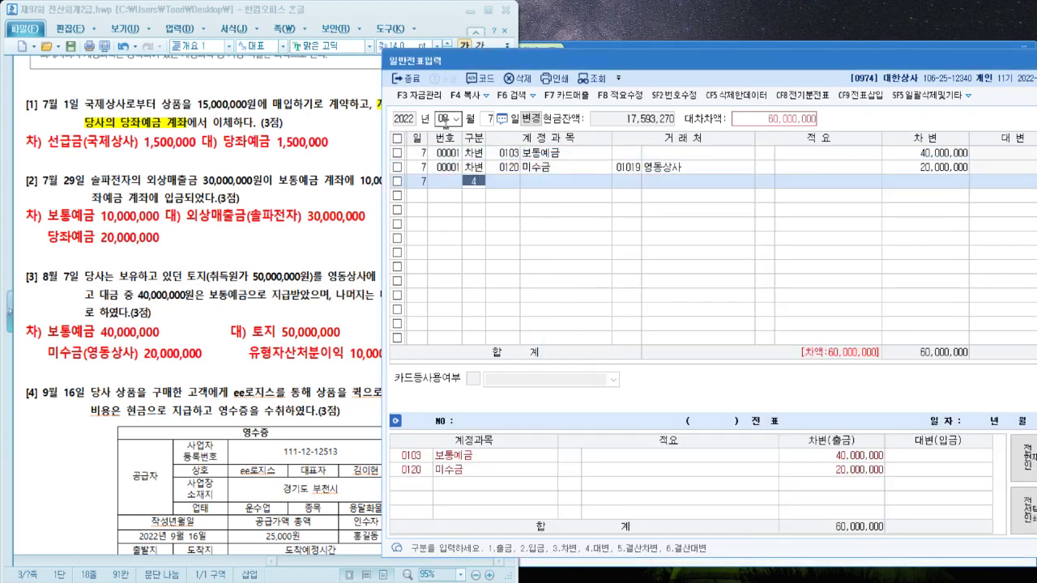
pyautogui.press('Return')
pyautogui.write('201')
pyautogui.press('Return')
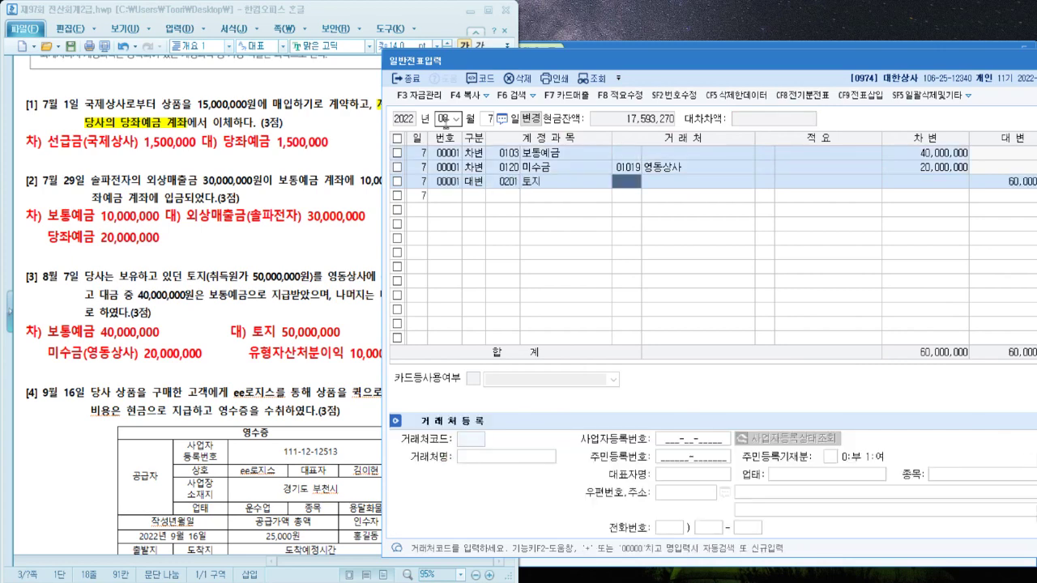
pyautogui.press('Return')
pyautogui.press('Return')
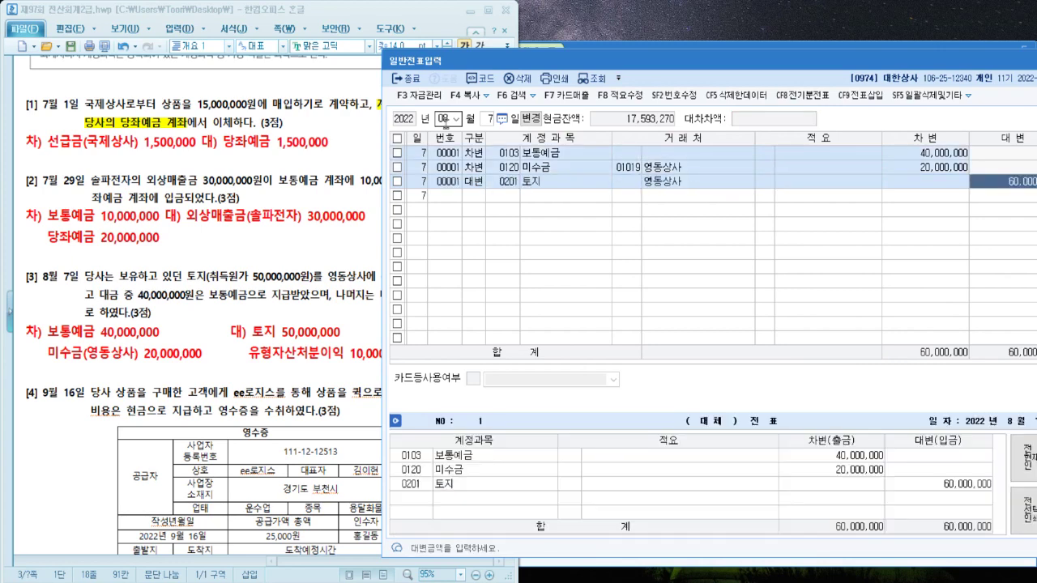
pyautogui.write('50000000')
pyautogui.press('Return')
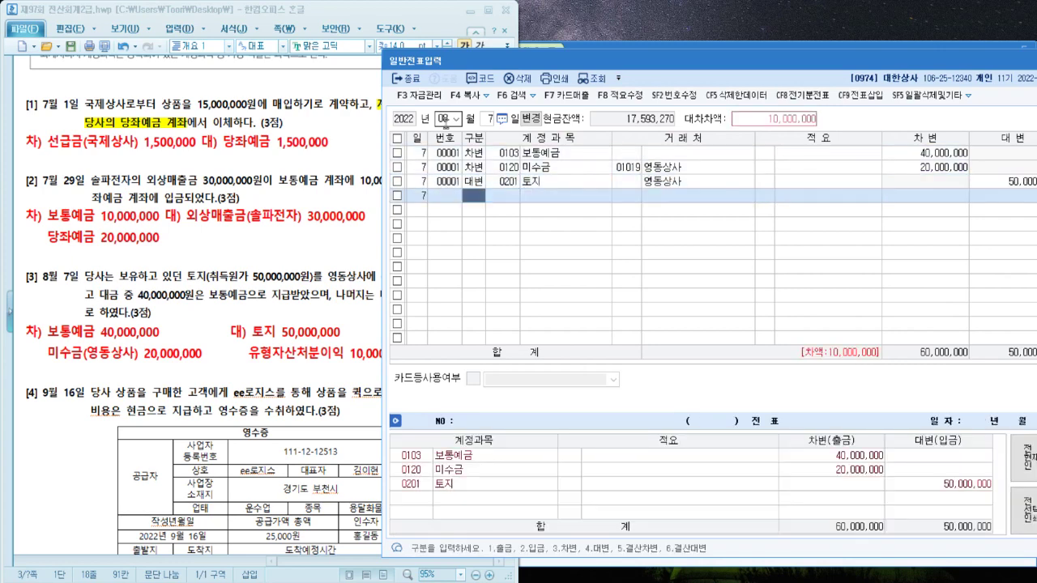
pyautogui.press('Return')
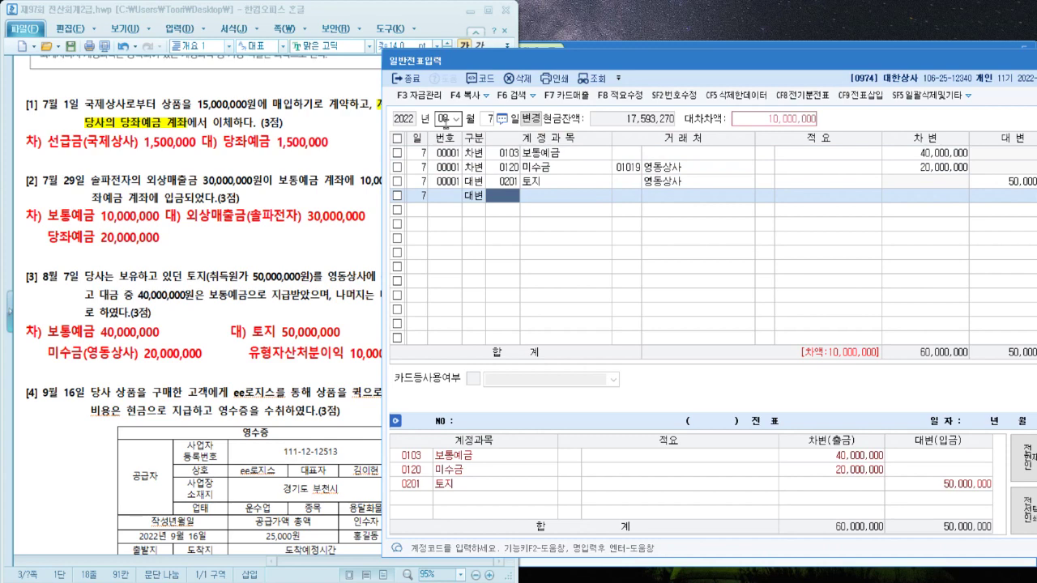
pyautogui.write('유형자')
pyautogui.press('Return')
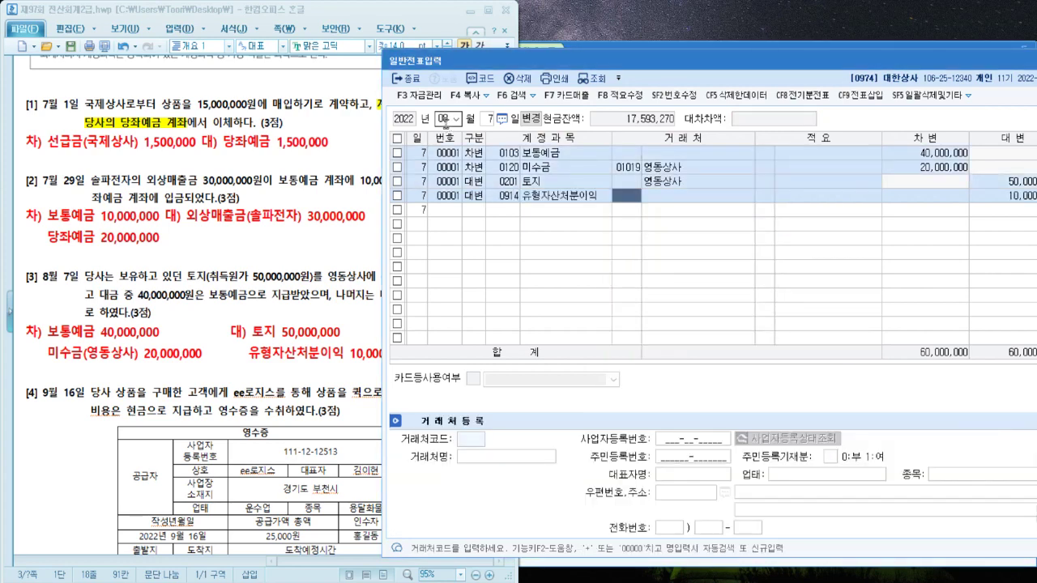
pyautogui.press('Return')
pyautogui.press('Return')
pyautogui.press('Return')
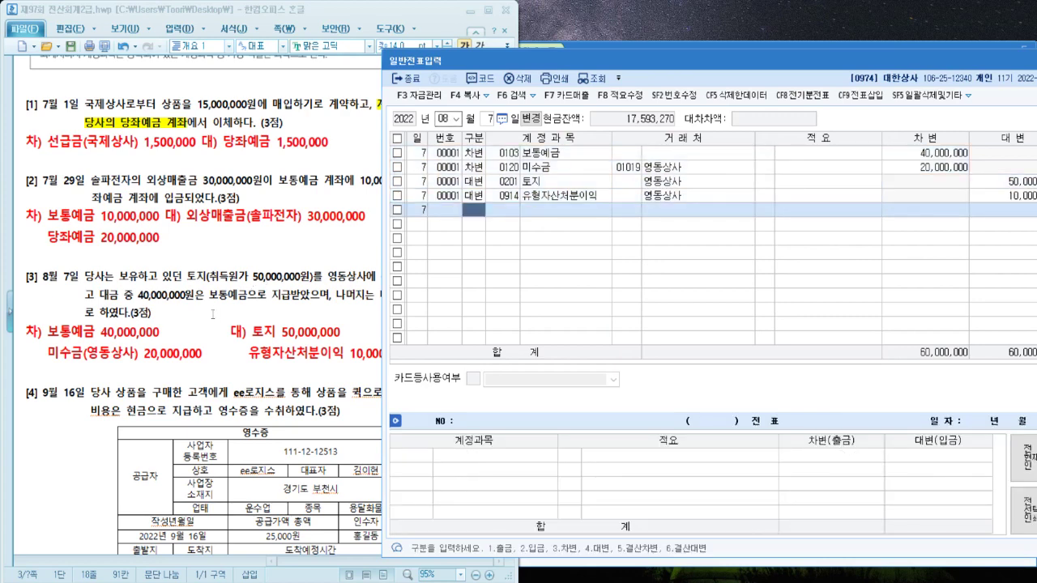
# Highlight the receipt's 25,000원 amount in yellow on the problem sheet
pyautogui.click(213, 316)
pyautogui.scroll(-5, 213, 324)
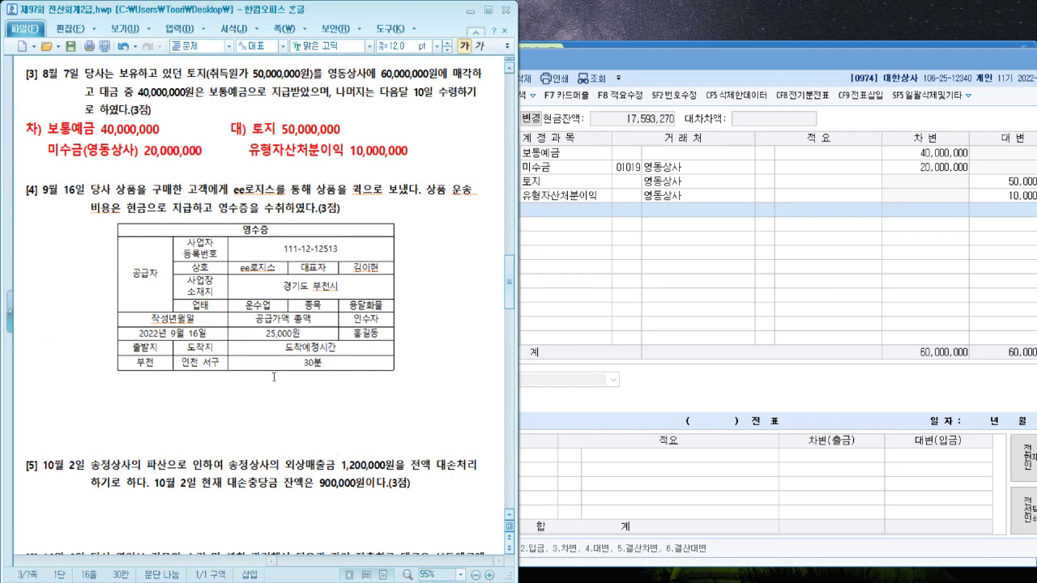
pyautogui.moveTo(251, 334); pyautogui.dragTo(303, 333)
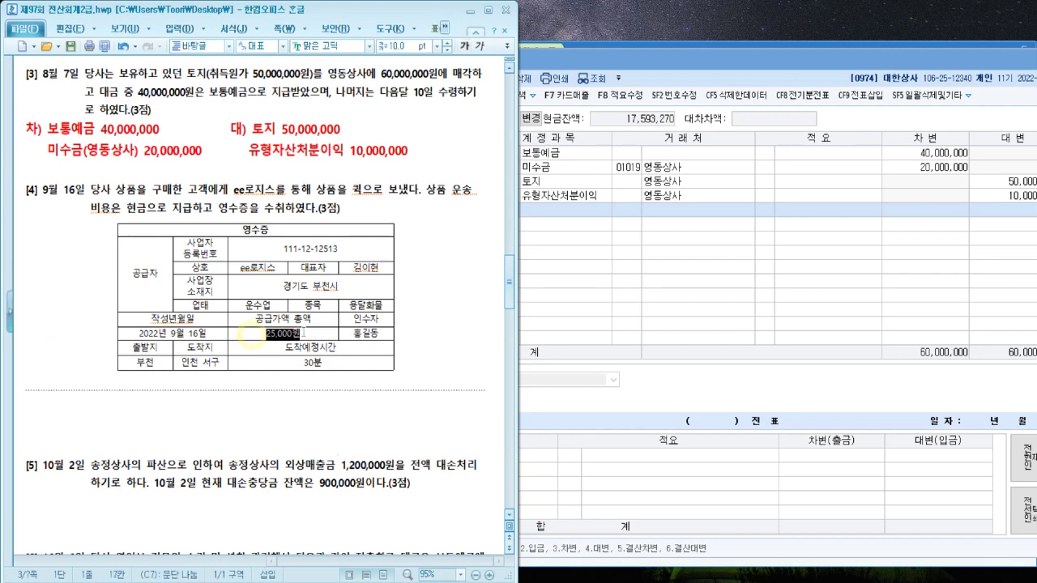
pyautogui.click(292, 404)
# Write the red answer 차) 운반비 25,000 대) 현금 25,000 under problem [4]
pyautogui.write('차')
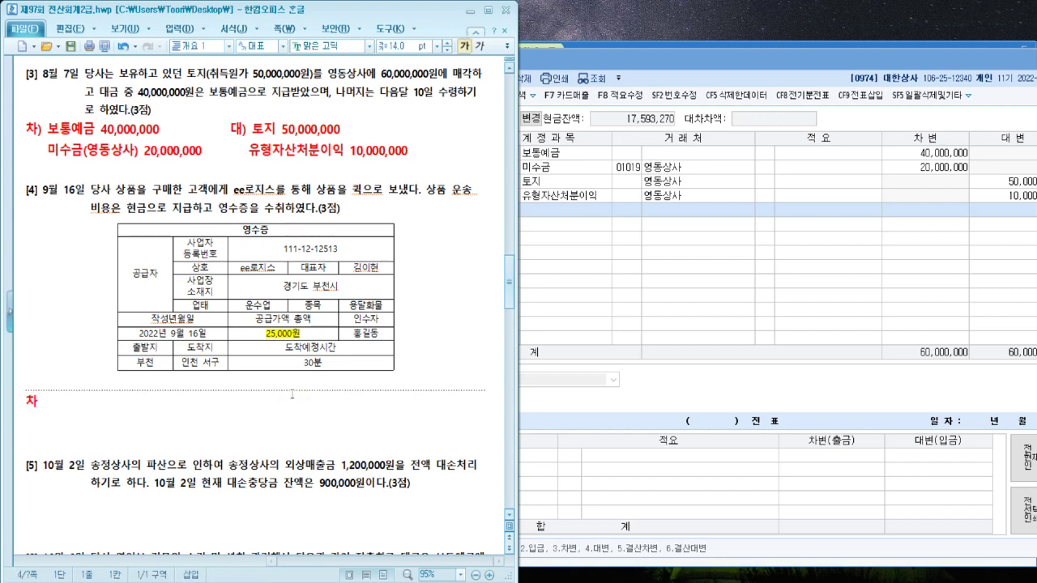
pyautogui.write(') 대)')
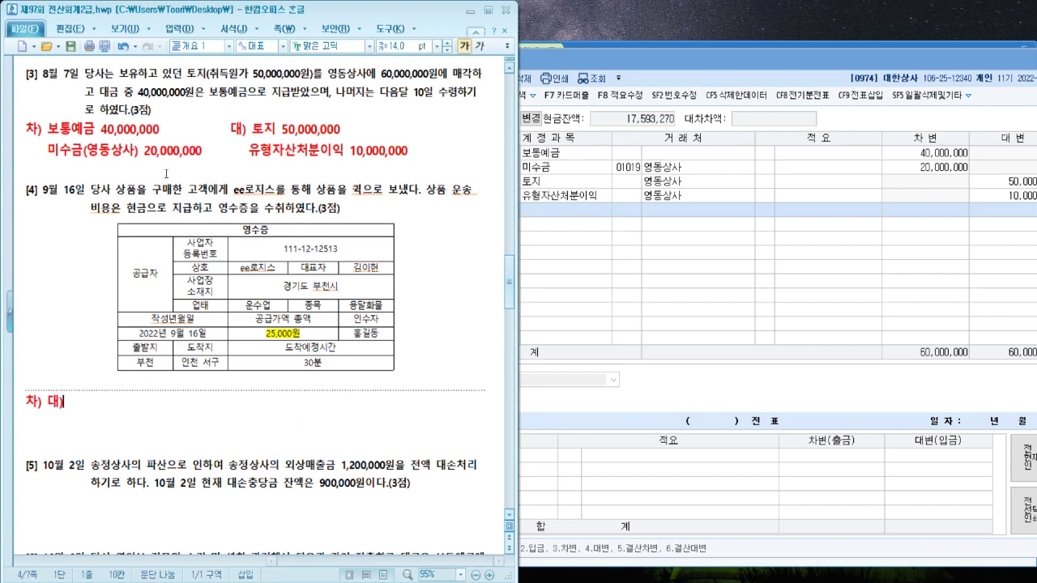
pyautogui.click(40, 405)
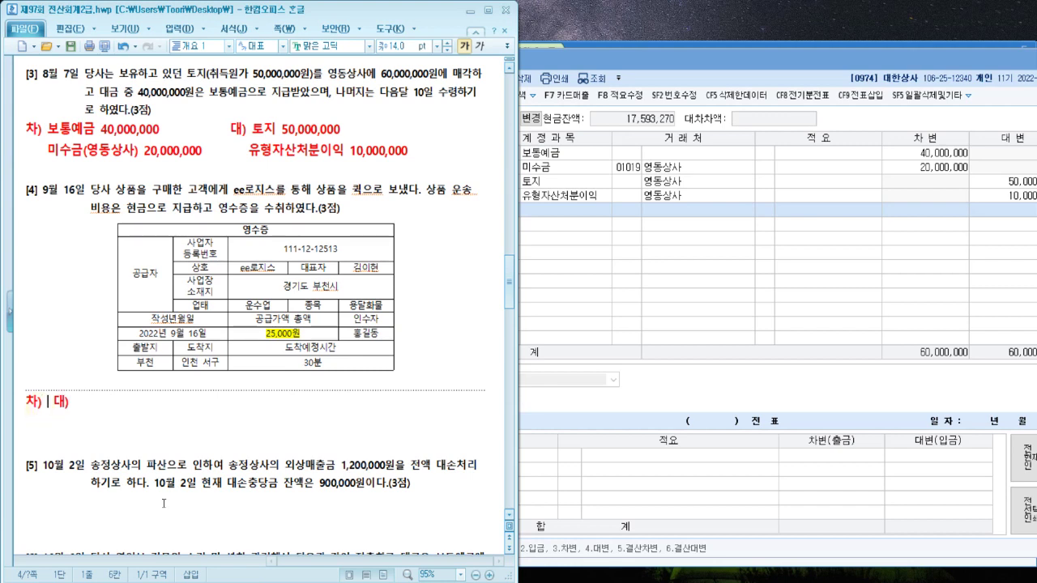
pyautogui.write('운반비 ')
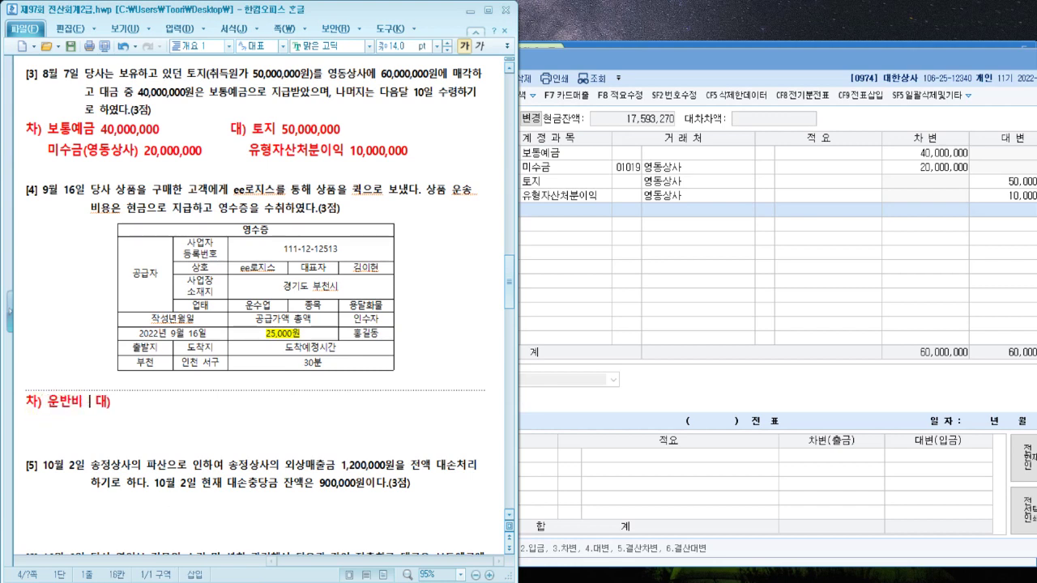
pyautogui.write('25,000')
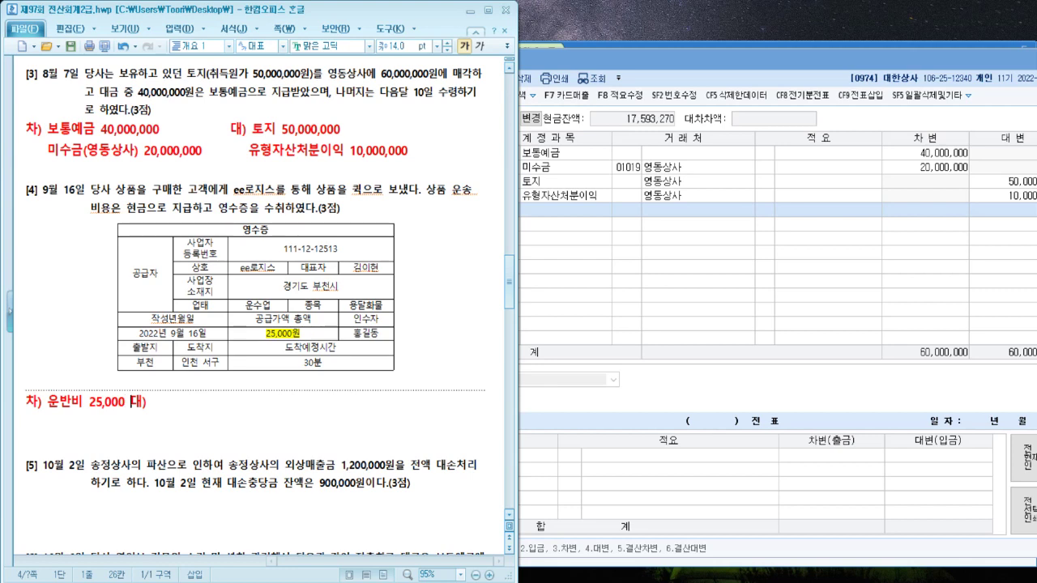
pyautogui.press('End')
pyautogui.press('Return')
pyautogui.press('Up')
pyautogui.press('End')
pyautogui.write('현금 ')
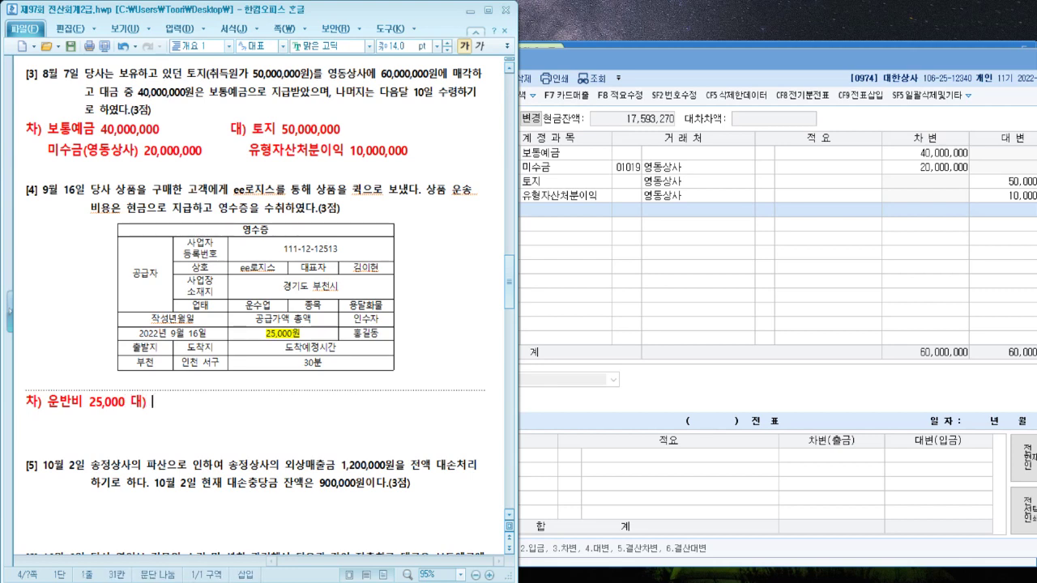
pyautogui.write('25,000')
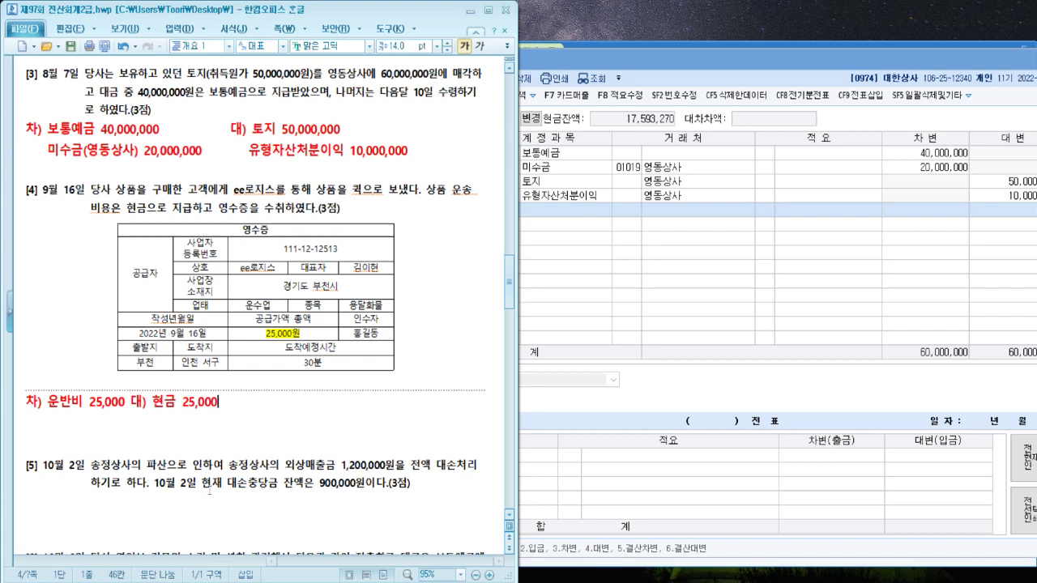
# Set the journal voucher date to 09/16
pyautogui.click(812, 274)
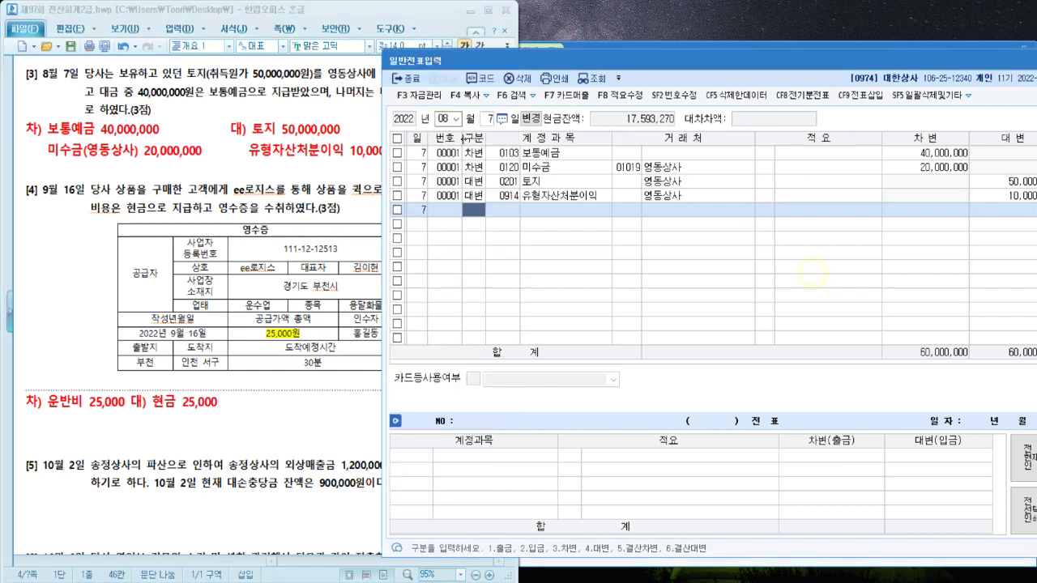
pyautogui.click(454, 119)
pyautogui.write('0')
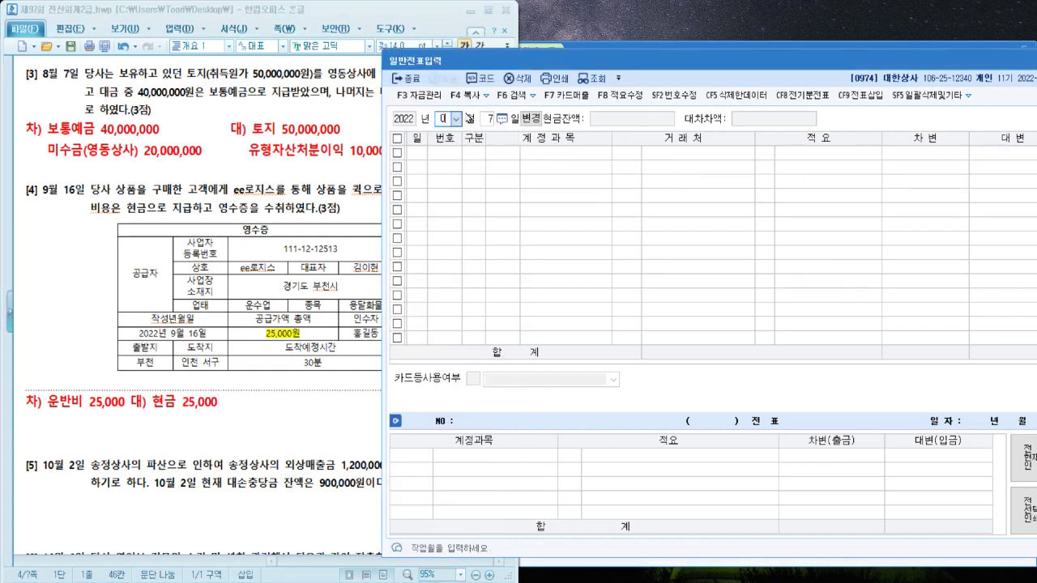
pyautogui.write('916')
pyautogui.press('Return')
# Enter the debit line 0824 운반비 25,000
pyautogui.write('3')
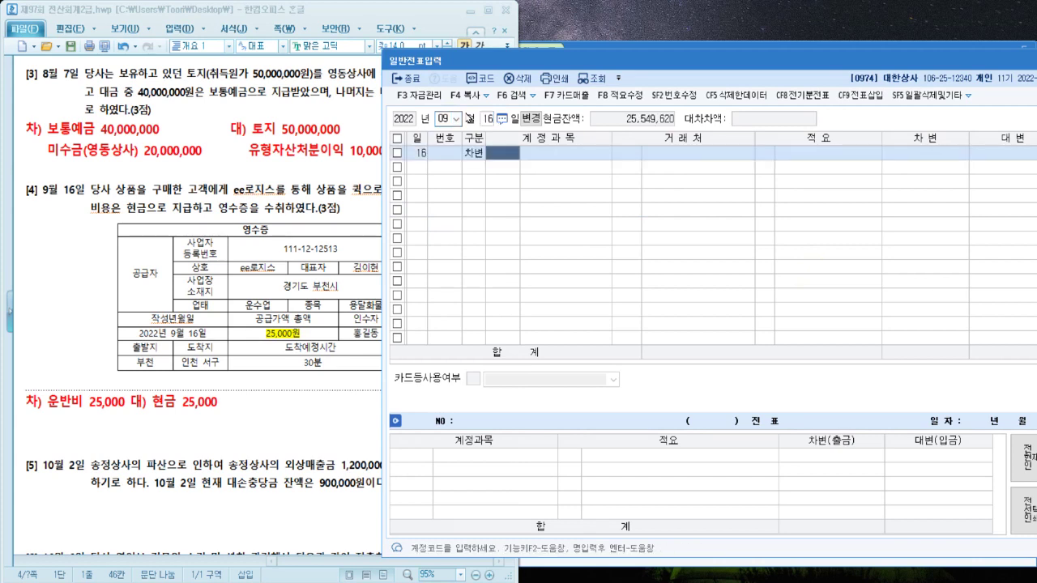
pyautogui.write('운반')
pyautogui.press('Return')
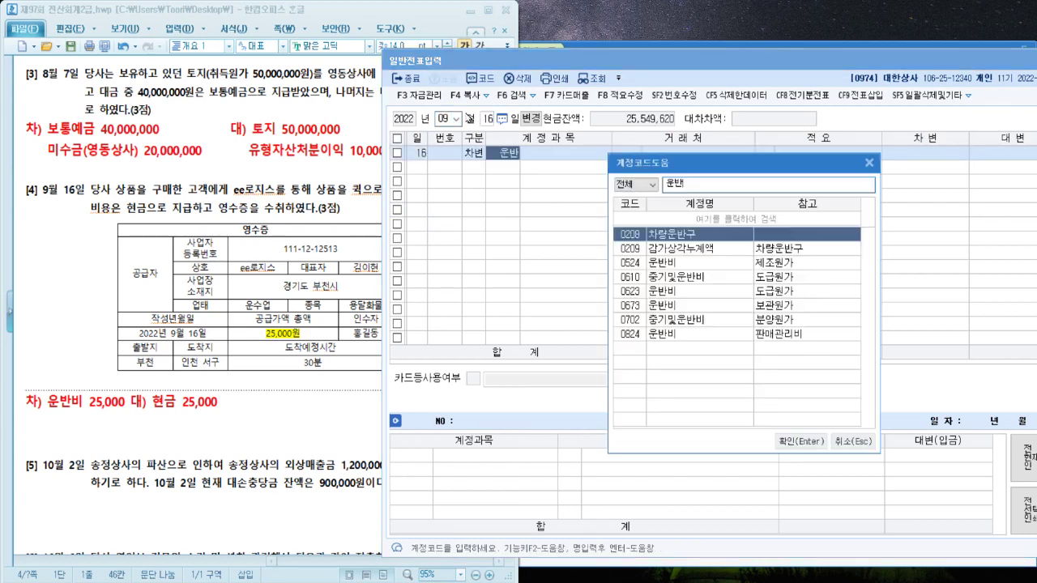
pyautogui.press('Down')
pyautogui.press('Down')
pyautogui.press('Down')
pyautogui.press('Down')
pyautogui.press('Down')
pyautogui.press('Return')
pyautogui.press('Return')
pyautogui.press('Return')
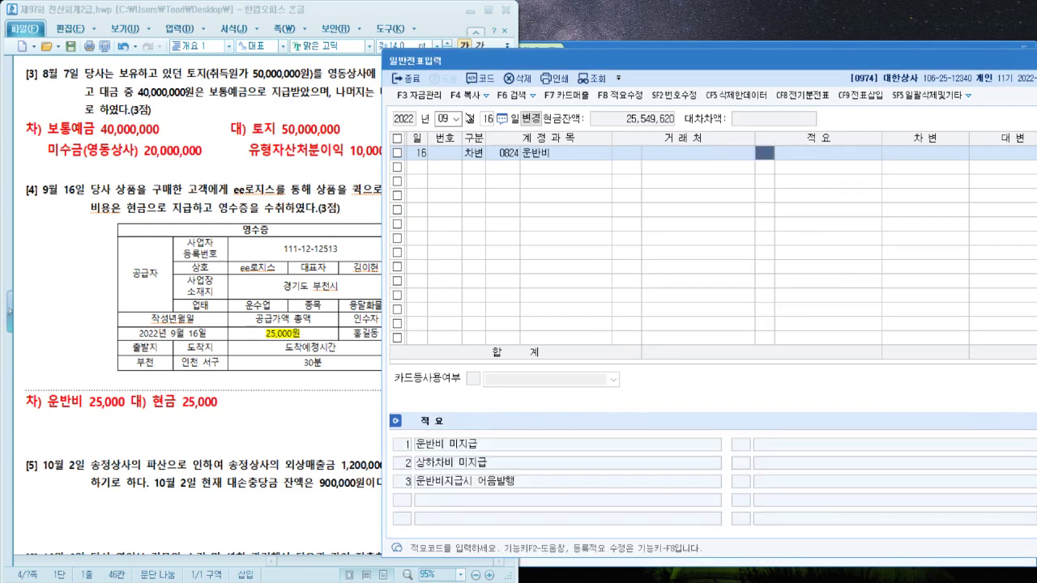
pyautogui.write('25000000')
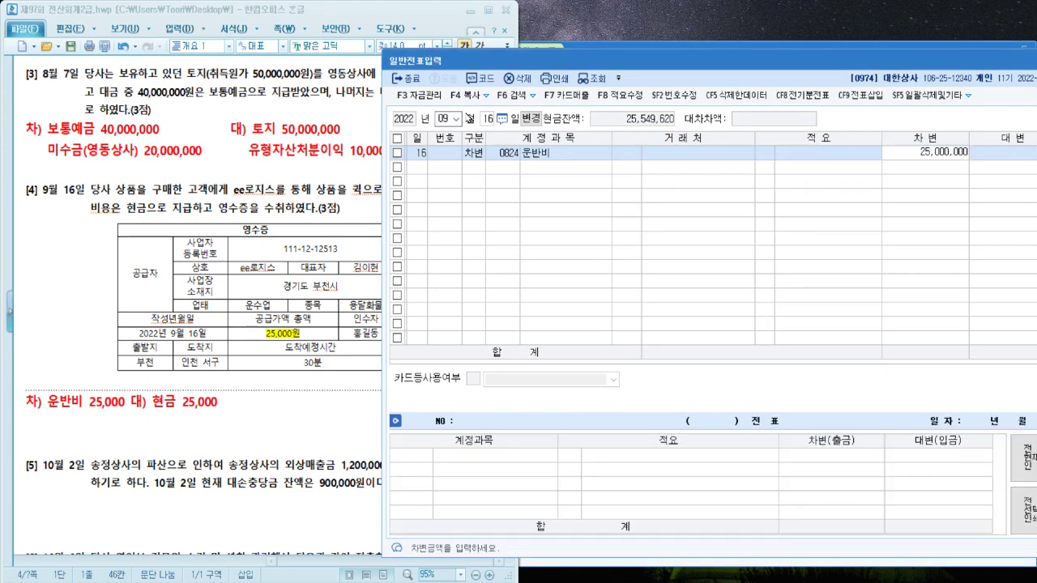
pyautogui.press('BackSpace')
pyautogui.press('BackSpace')
pyautogui.press('BackSpace')
# Enter the credit line 0101 현금 25,000 and return to the problem sheet
pyautogui.press('Return')
pyautogui.write('4')
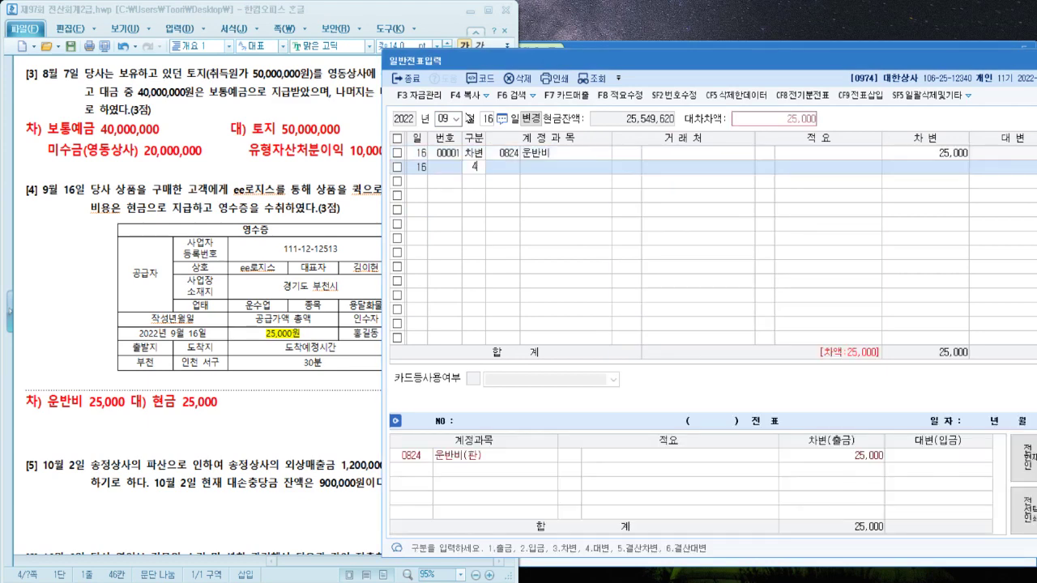
pyautogui.press('Return')
pyautogui.write('101')
pyautogui.press('Return')
pyautogui.press('Return')
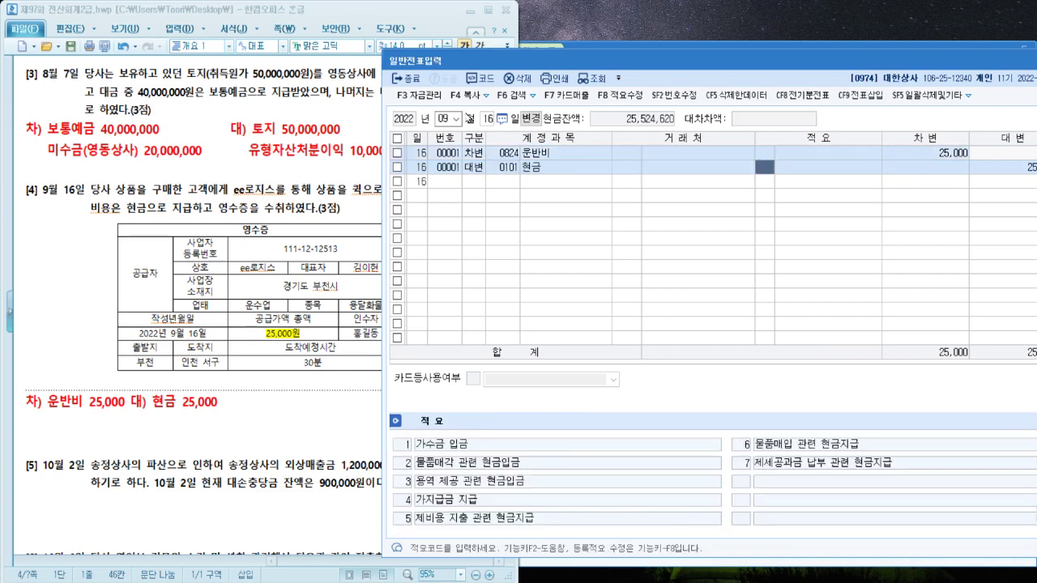
pyautogui.press('Return')
pyautogui.press('Return')
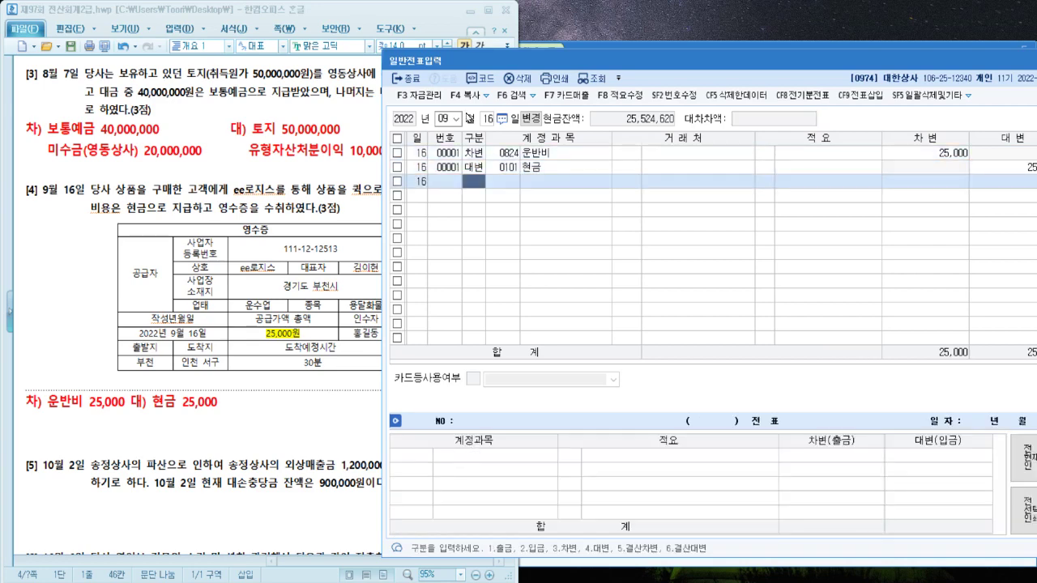
pyautogui.click(301, 422)
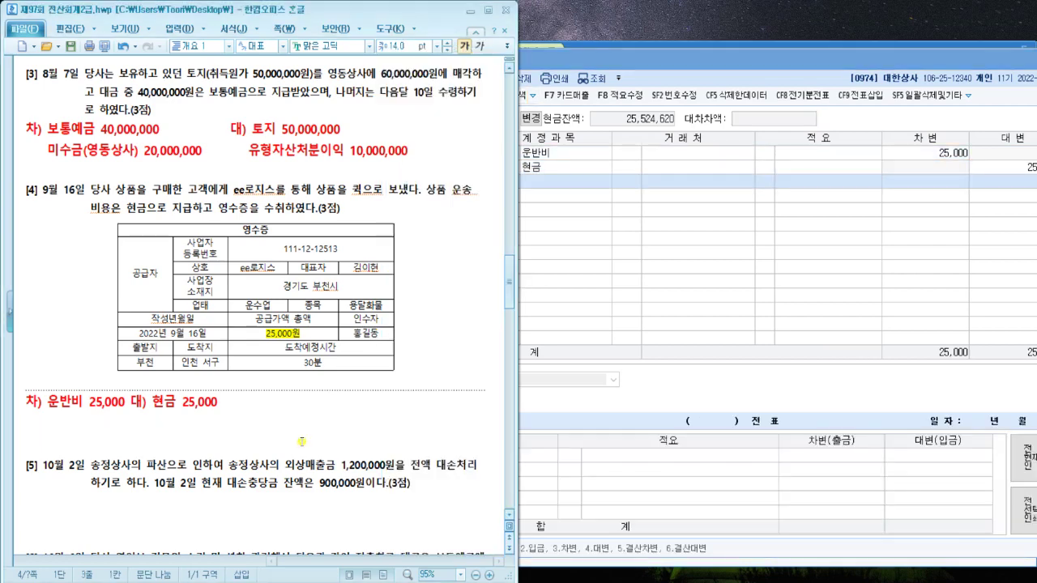
# Scroll to item [5] and mark its 10월 2일 balance sentence up to 900,000원
pyautogui.scroll(-3, 301, 435)
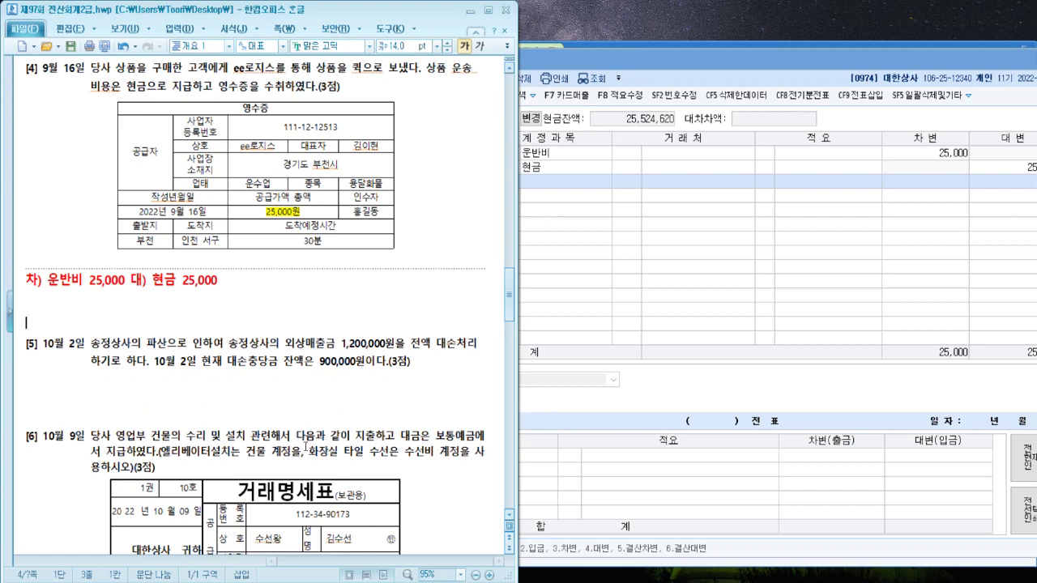
pyautogui.click(127, 393)
pyautogui.click(156, 364)
pyautogui.hotkey('shift', 'Right')
pyautogui.hotkey('shift', 'Right')
pyautogui.hotkey('shift', 'Right')
pyautogui.hotkey('shift', 'Right')
pyautogui.hotkey('shift', 'Right')
pyautogui.hotkey('shift', 'Right')
pyautogui.hotkey('shift', 'Right')
pyautogui.hotkey('shift', 'Right')
pyautogui.hotkey('shift', 'Right')
pyautogui.hotkey('shift', 'Right')
pyautogui.hotkey('shift', 'Right')
pyautogui.hotkey('shift', 'Right')
pyautogui.hotkey('shift', 'Right')
pyautogui.hotkey('shift', 'Right')
pyautogui.hotkey('shift', 'Right')
pyautogui.hotkey('shift', 'Right')
pyautogui.hotkey('shift', 'Right')
pyautogui.moveTo(156, 366); pyautogui.dragTo(362, 366)
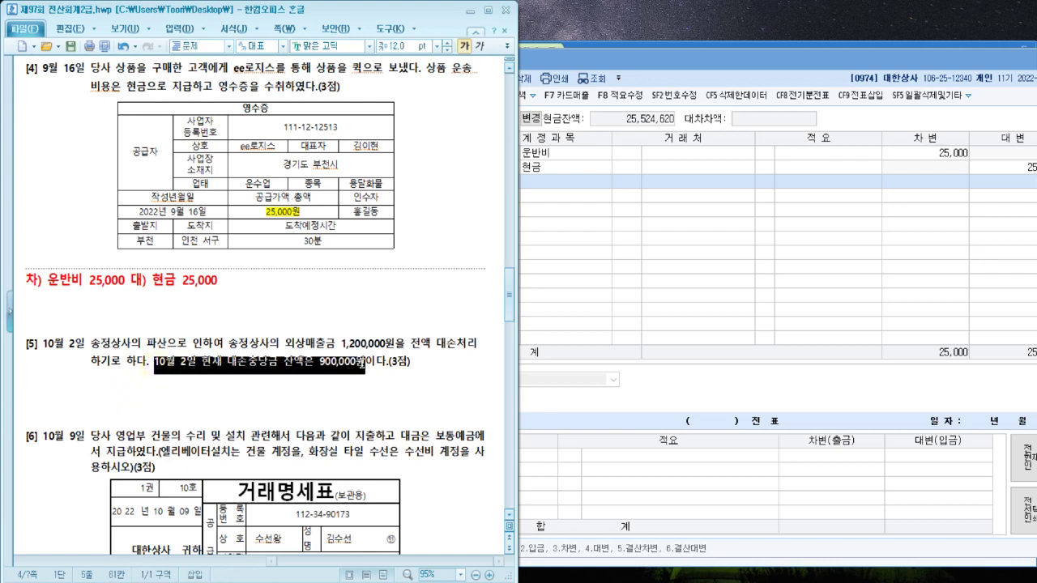
pyautogui.click(363, 365)
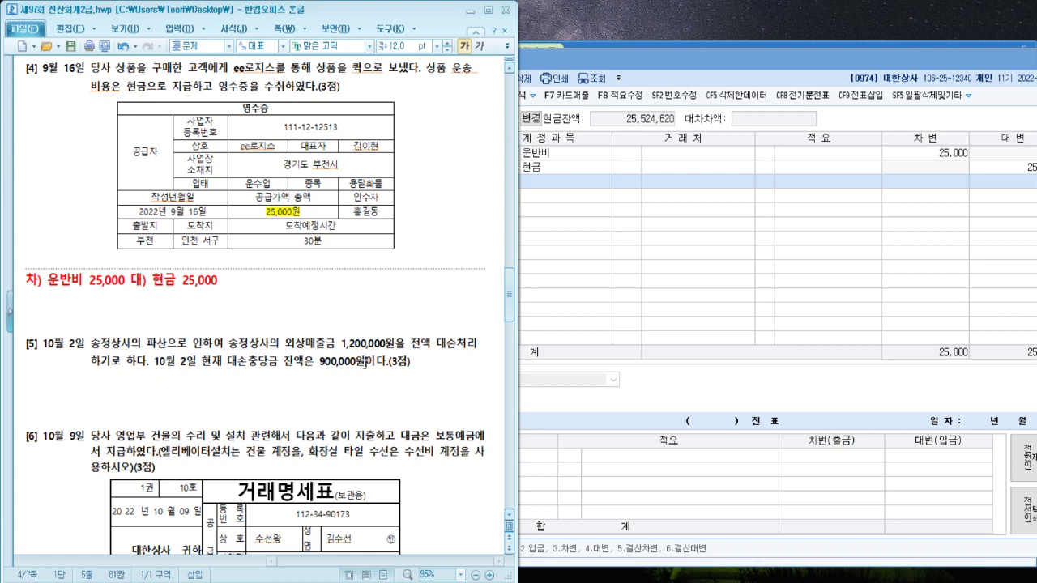
# Type the red answer '차) 대손충당금 900,000 대) 외상매출금(송정상사) 1,200,000' below item [5]
pyautogui.click(227, 378)
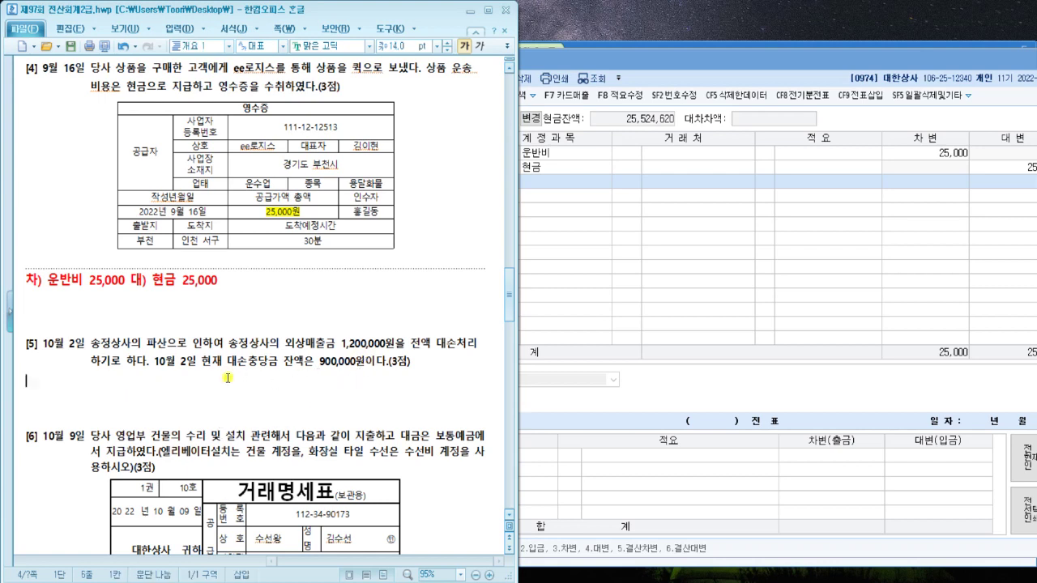
pyautogui.write('차) 대) ')
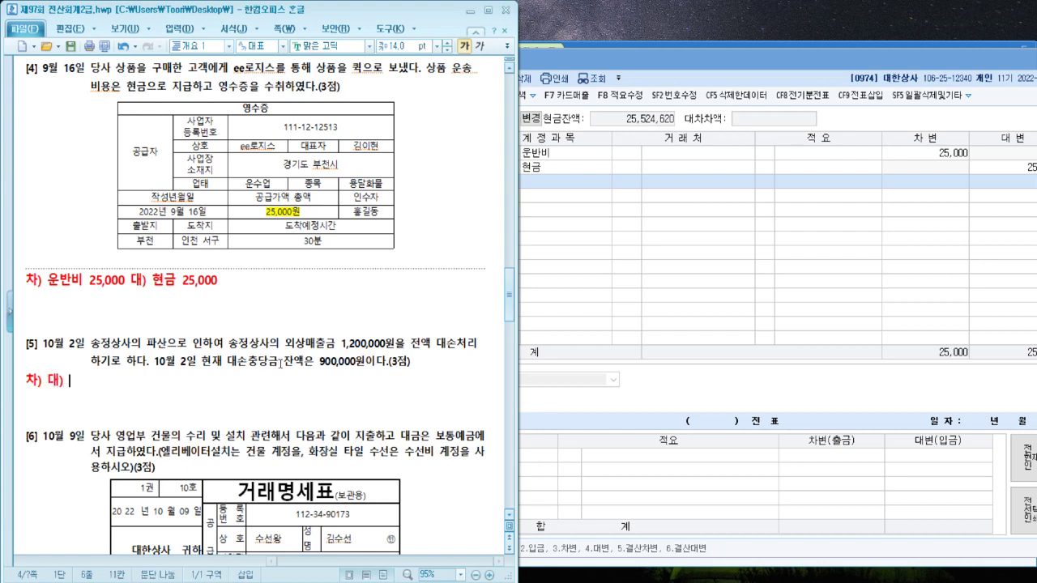
pyautogui.write('외상')
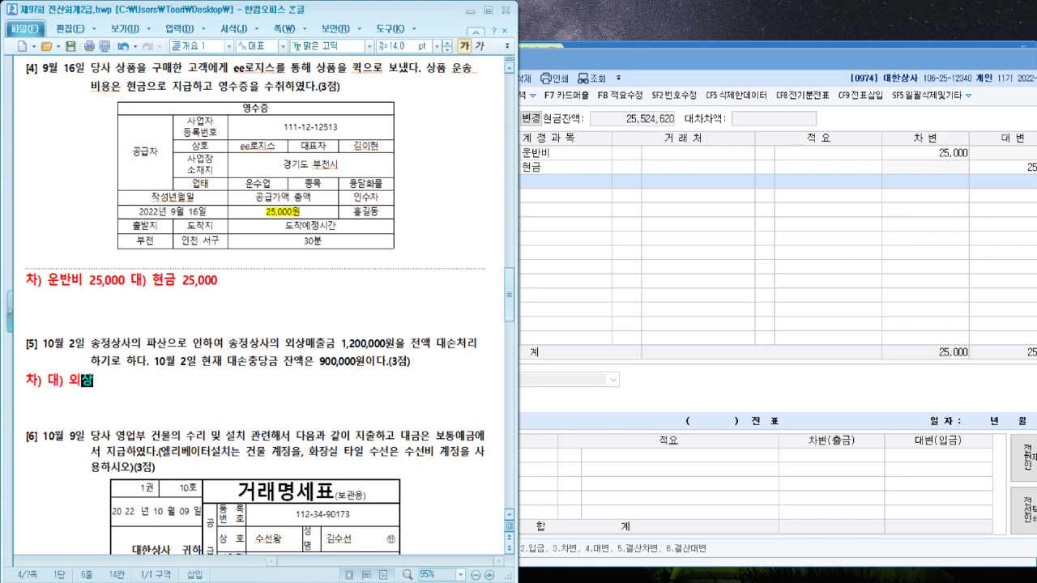
pyautogui.write('맻출금')
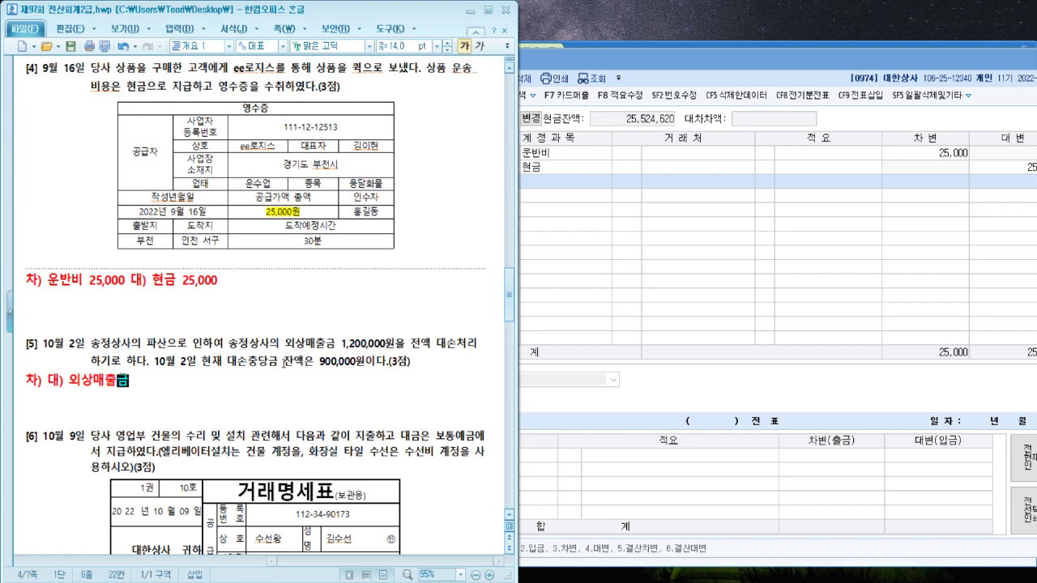
pyautogui.write('(소정상사)')
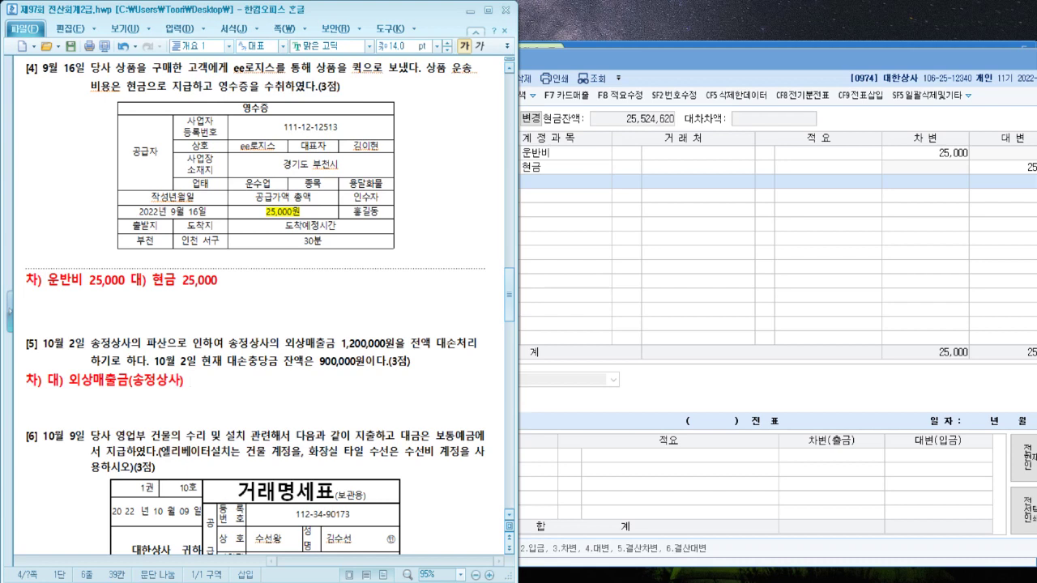
pyautogui.write(' 1,200,000')
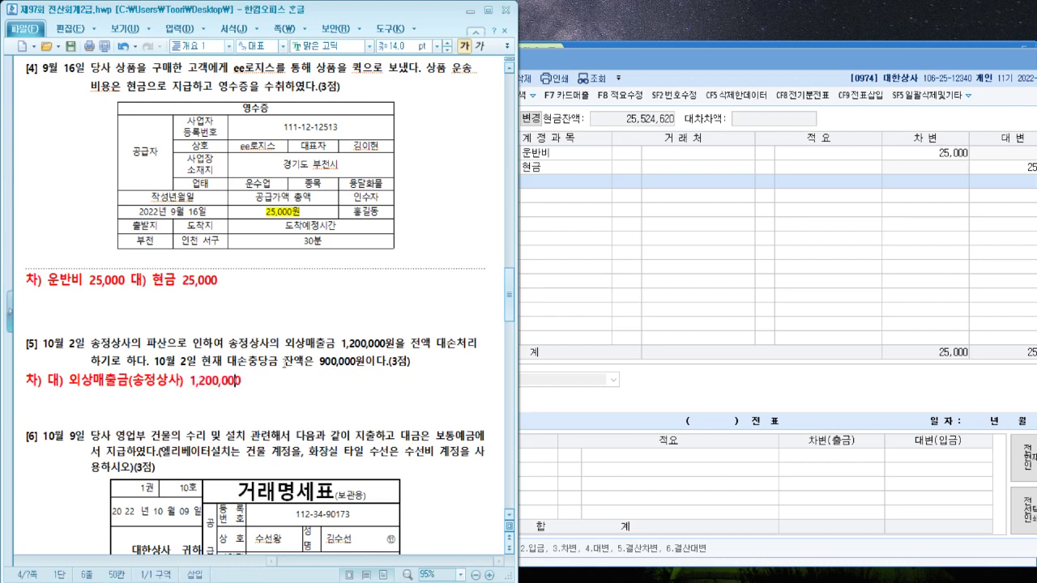
pyautogui.press('Left')
pyautogui.press('Left')
pyautogui.press('Left')
pyautogui.press('Left')
pyautogui.press('Left')
pyautogui.press('Left')
pyautogui.press('Left')
pyautogui.press('Left')
pyautogui.press('Left')
pyautogui.press('Left')
pyautogui.write('대손충ㄷ')
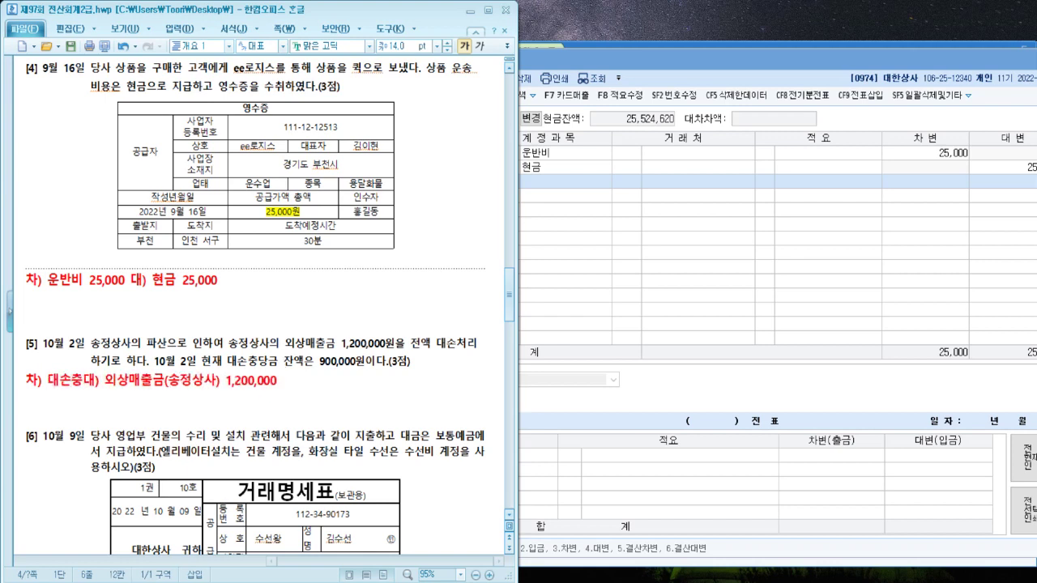
pyautogui.write('당금 900,0')
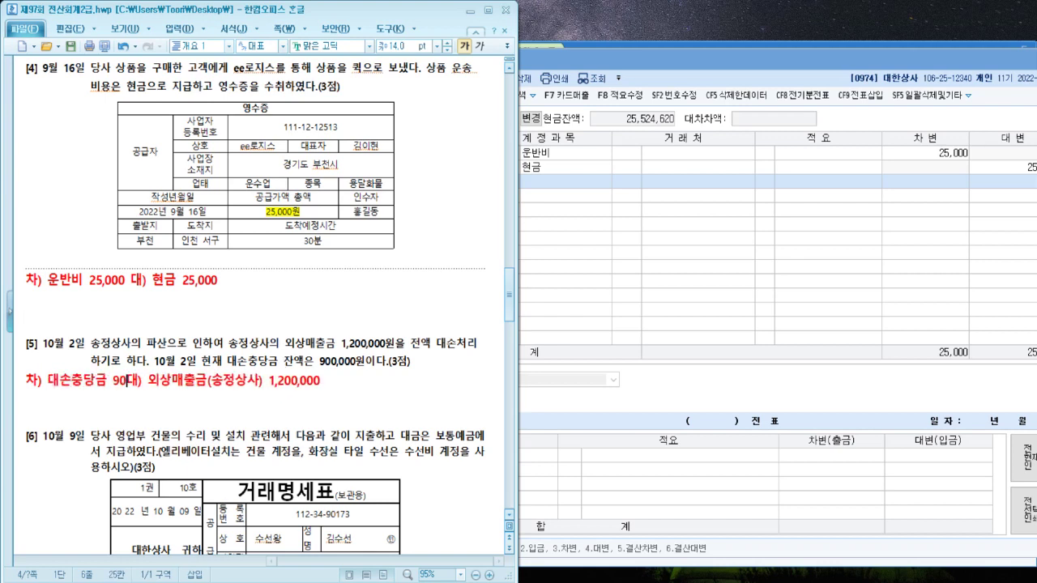
pyautogui.write('00')
pyautogui.press('Left')
pyautogui.press('Left')
pyautogui.press('Left')
pyautogui.press('Left')
pyautogui.press('Left')
pyautogui.press('Left')
pyautogui.press('Left')
pyautogui.press('Left')
pyautogui.press('Left')
pyautogui.press('Left')
pyautogui.press('Left')
pyautogui.press('Left')
pyautogui.press('Left')
pyautogui.press('Left')
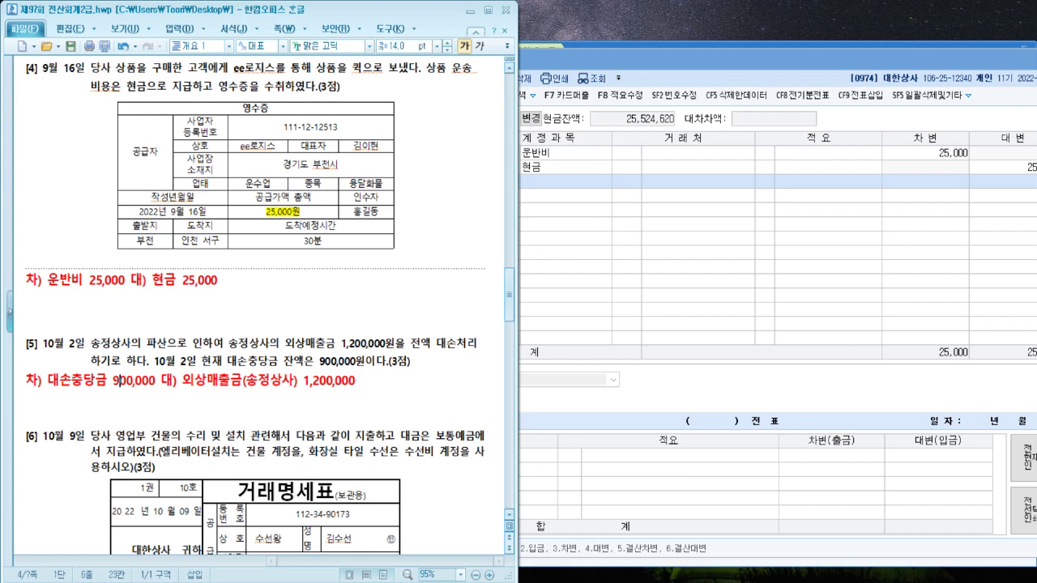
pyautogui.press('Down')
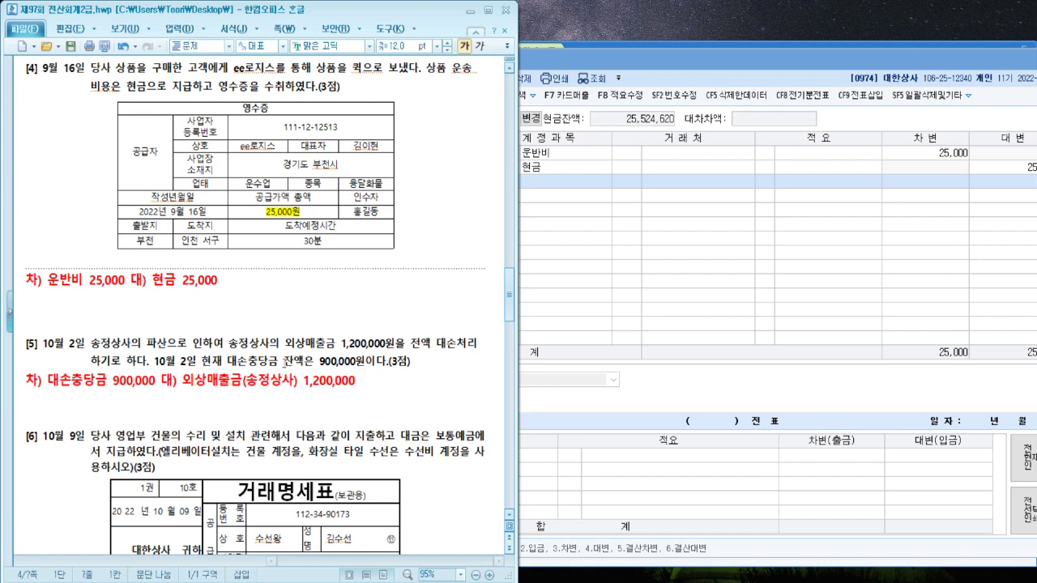
pyautogui.press('Up')
pyautogui.press('Down')
# Add a second answer line '대손상각비 300,000' under the debit entry
pyautogui.click(367, 386)
pyautogui.press('Return')
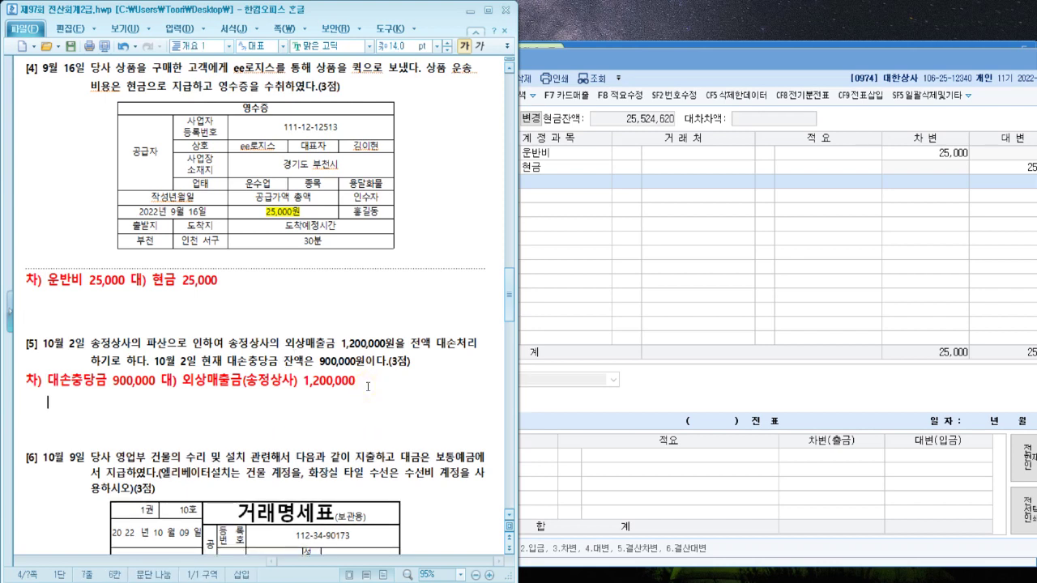
pyautogui.write('대손상각비')
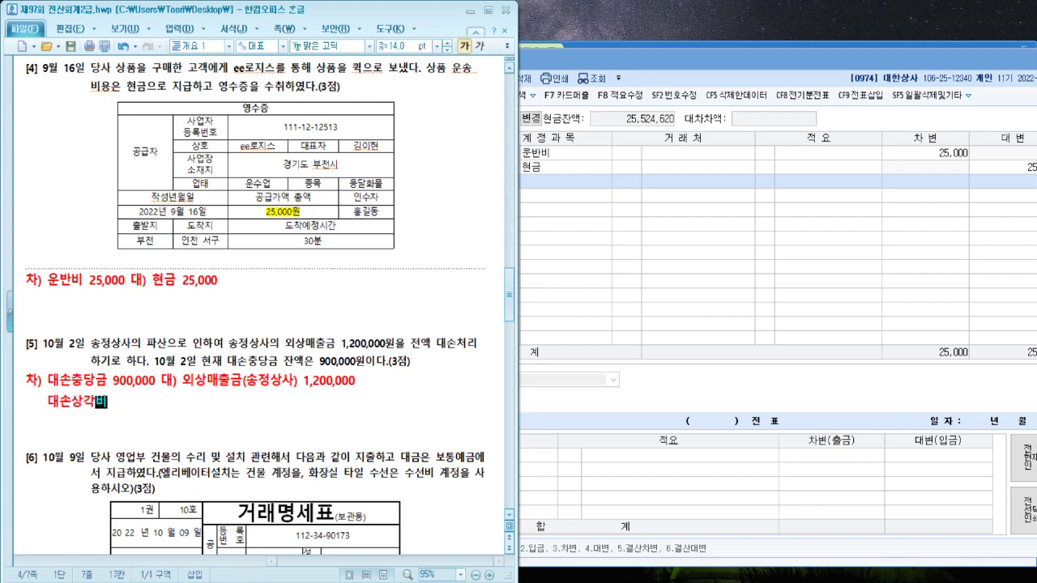
pyautogui.write(' 300,00')
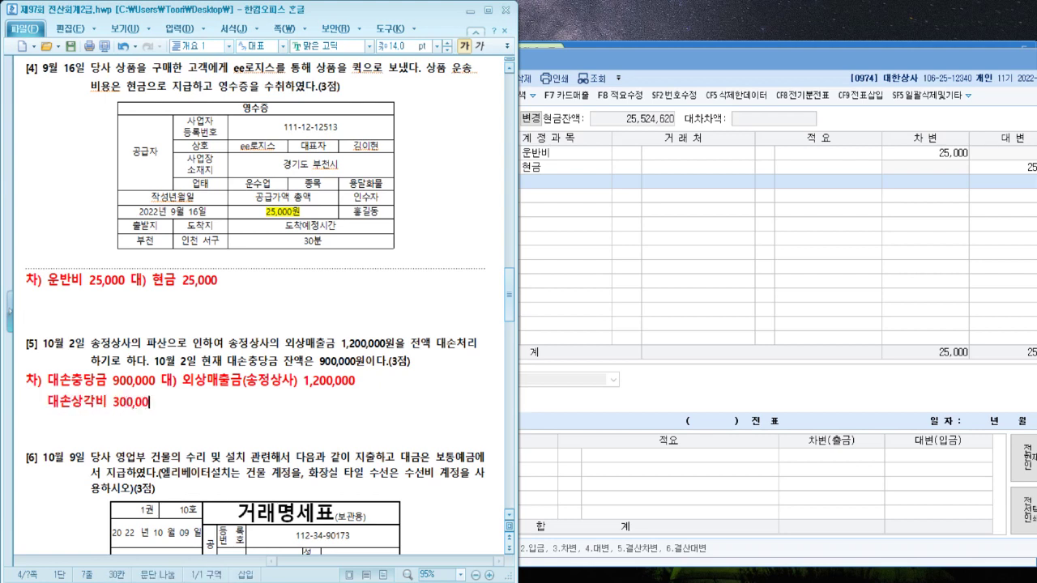
pyautogui.write('0')
pyautogui.click(662, 296)
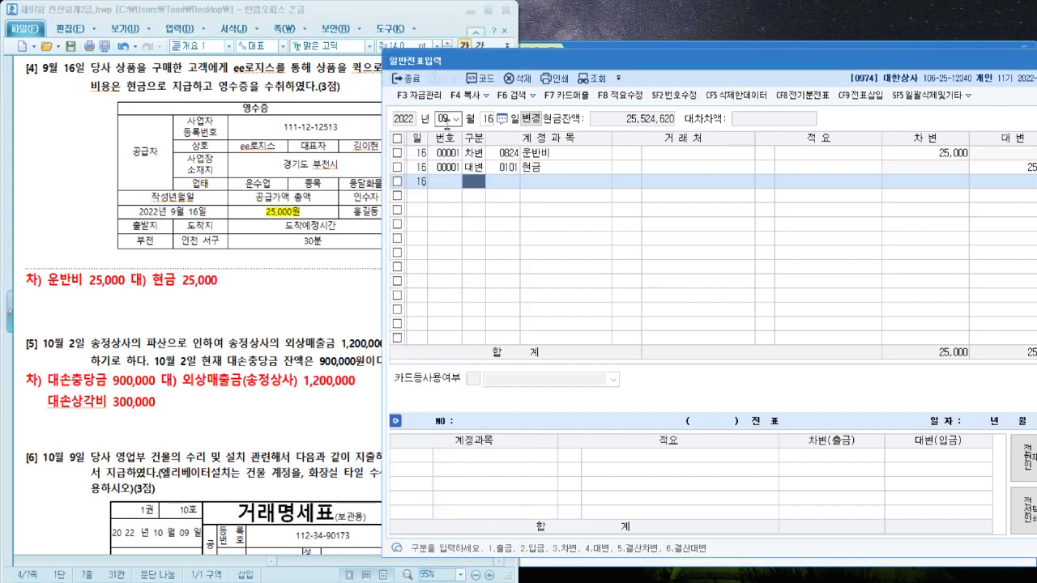
# Set the journal voucher date to October 2
pyautogui.click(451, 120)
pyautogui.write('10')
pyautogui.press('Return')
pyautogui.write('2')
pyautogui.press('Return')
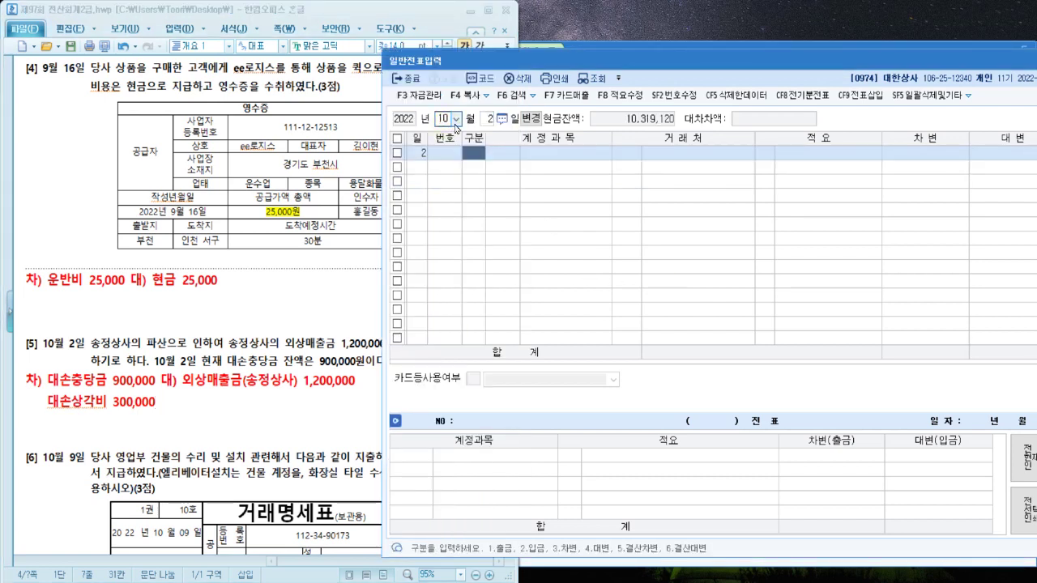
# Enter the credit line 0108 외상매출금, partner 송정상사, 1,200,000
pyautogui.write('4')
pyautogui.press('Return')
pyautogui.write('외상')
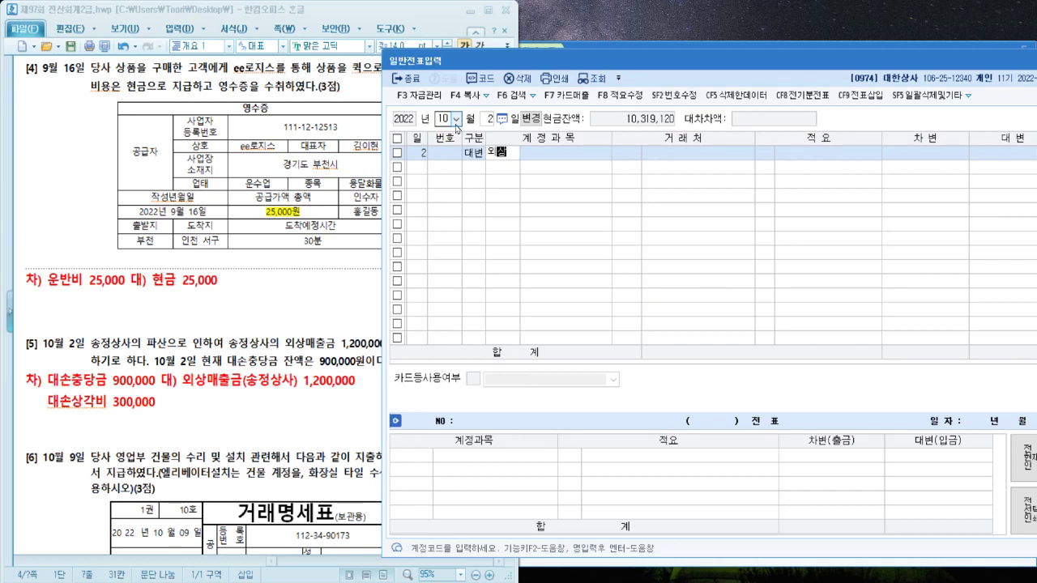
pyautogui.press('Return')
pyautogui.press('Up')
pyautogui.press('Return')
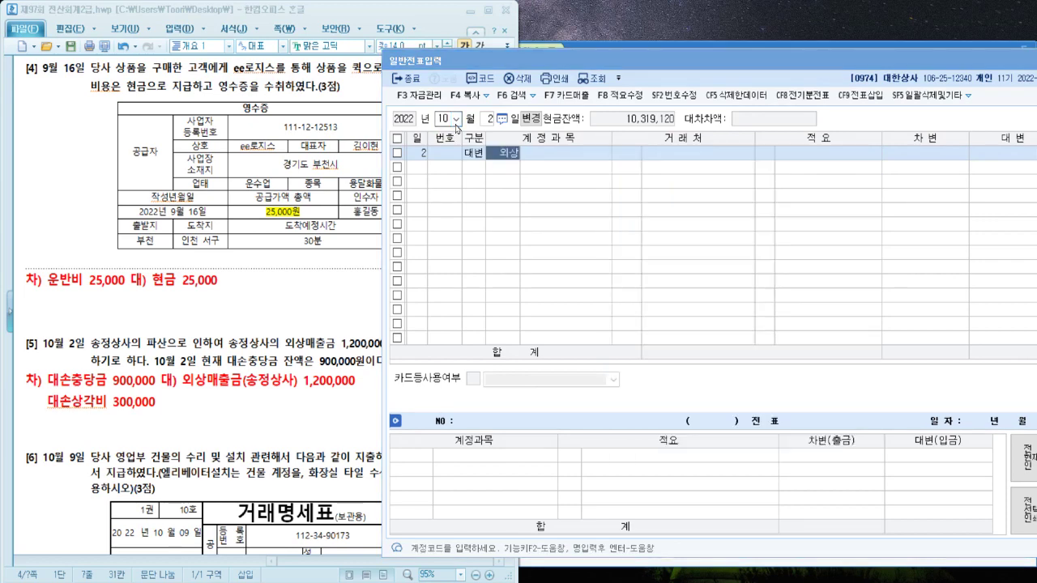
pyautogui.write('송정')
pyautogui.press('Return')
pyautogui.press('Return')
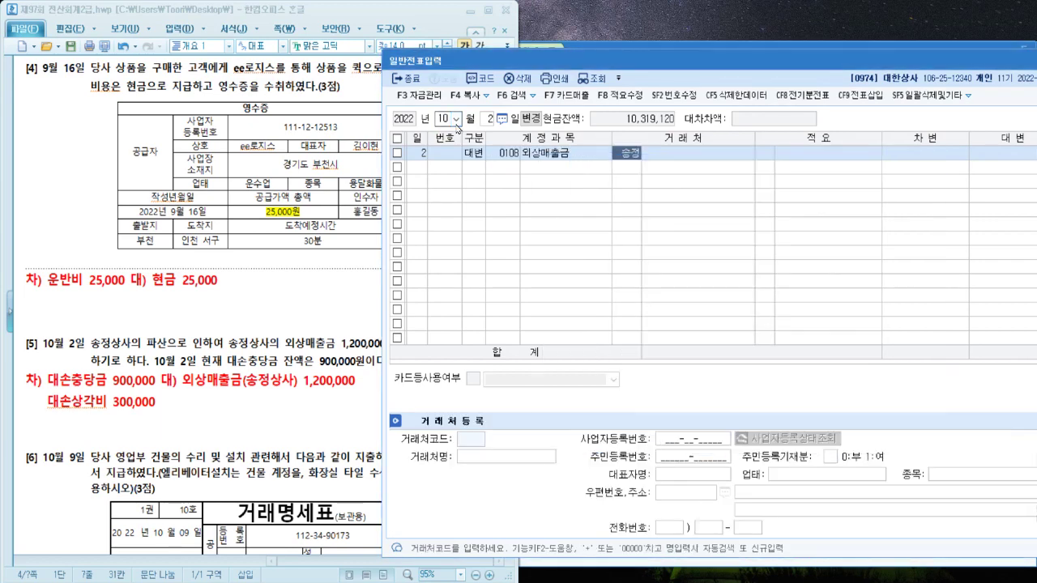
pyautogui.press('Return')
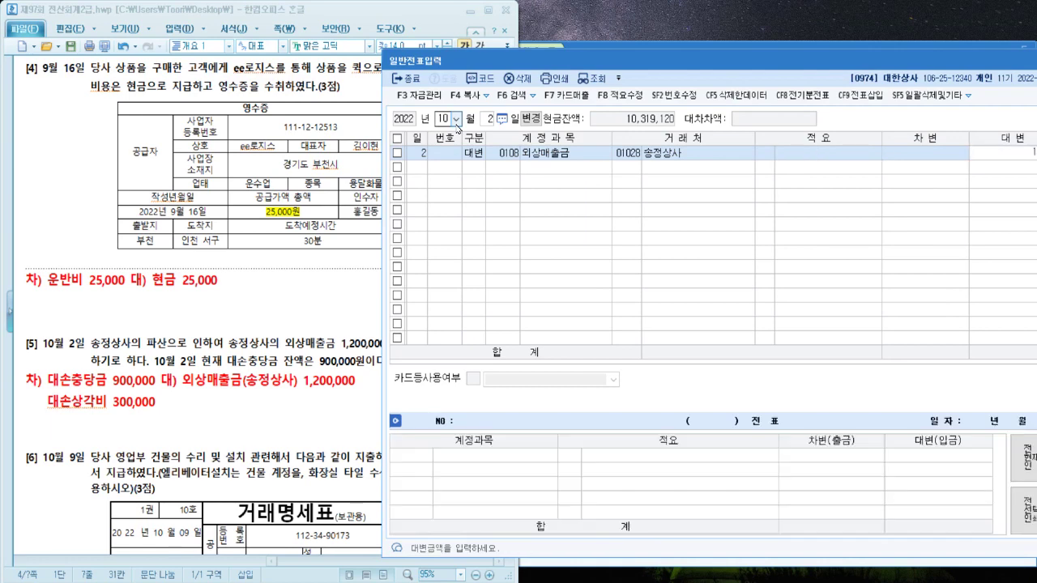
pyautogui.write('1200000')
pyautogui.press('Return')
# Add the debit line 0109 대손충당금 900,000 for 송정상사
pyautogui.moveTo(544, 57); pyautogui.dragTo(513, 61)
pyautogui.write('200,000')
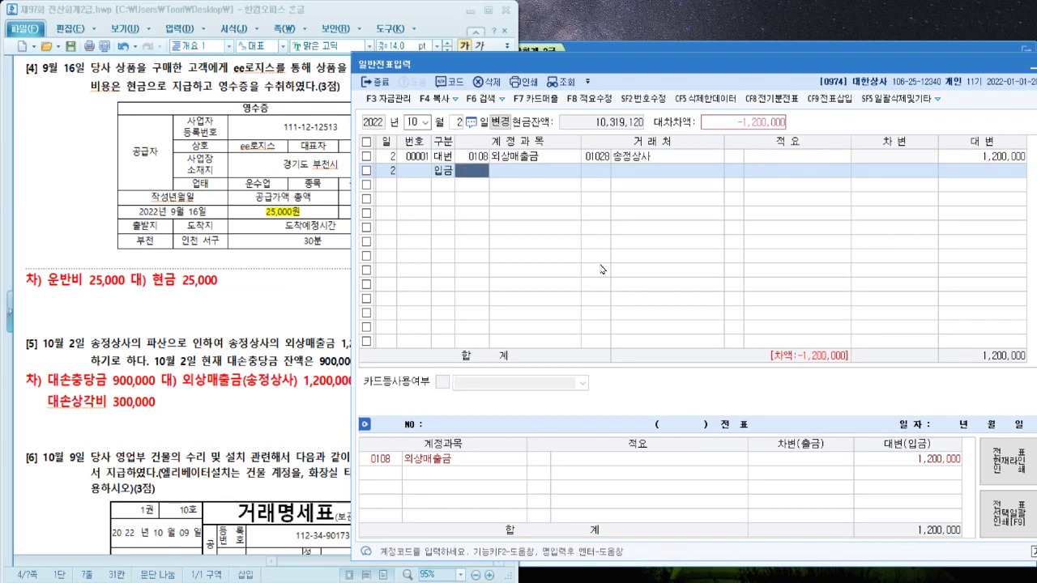
pyautogui.press('Left')
pyautogui.write('3')
pyautogui.write('대손')
pyautogui.press('Return')
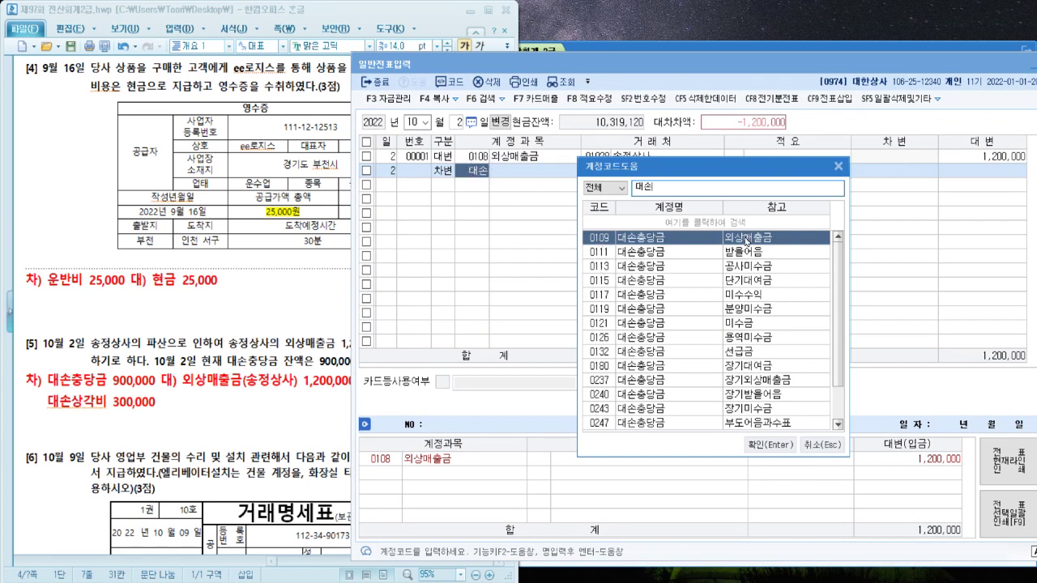
pyautogui.press('Return')
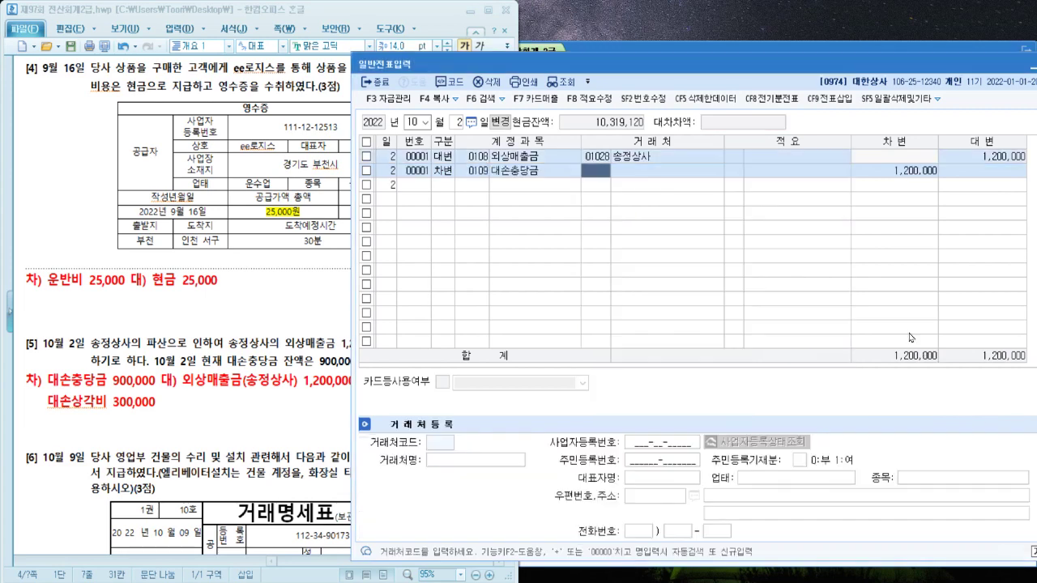
pyautogui.press('Return')
pyautogui.press('Return')
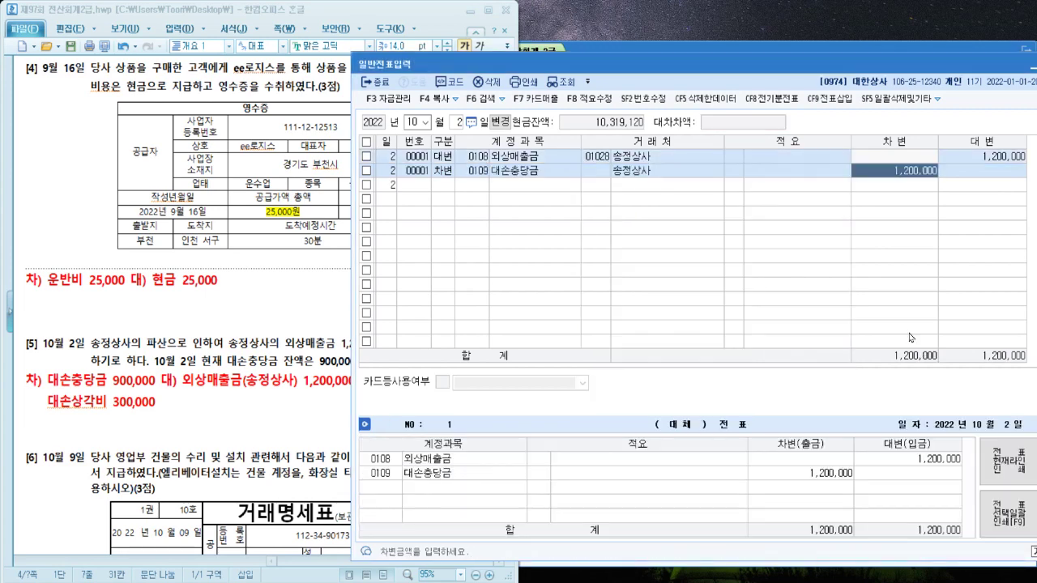
pyautogui.write('90')
pyautogui.press('Return')
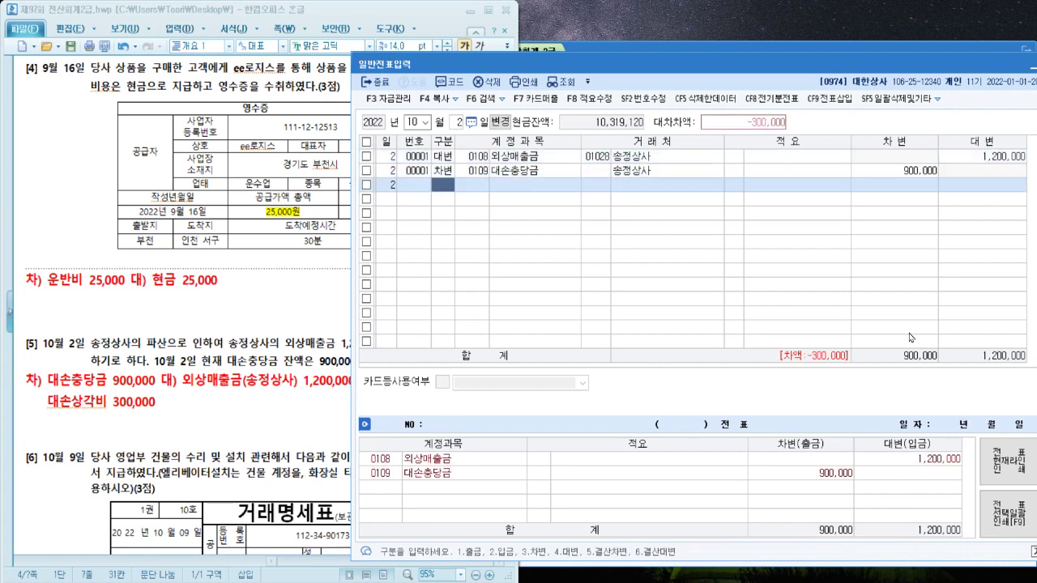
# Add the debit line 0835 대손상각비 300,000, then return to the problem sheet
pyautogui.write('3')
pyautogui.write('대손')
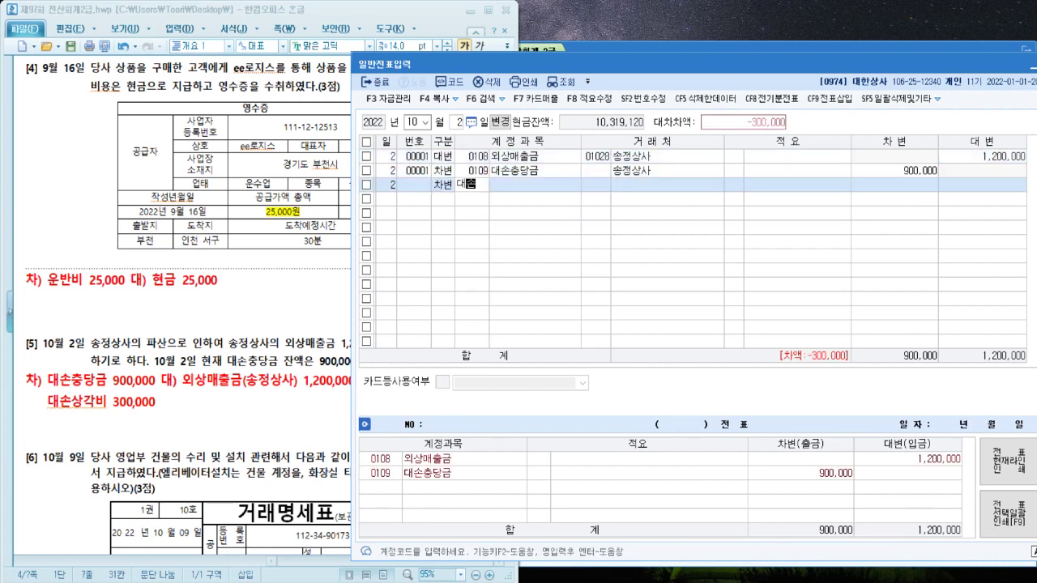
pyautogui.press('Return')
pyautogui.write('상')
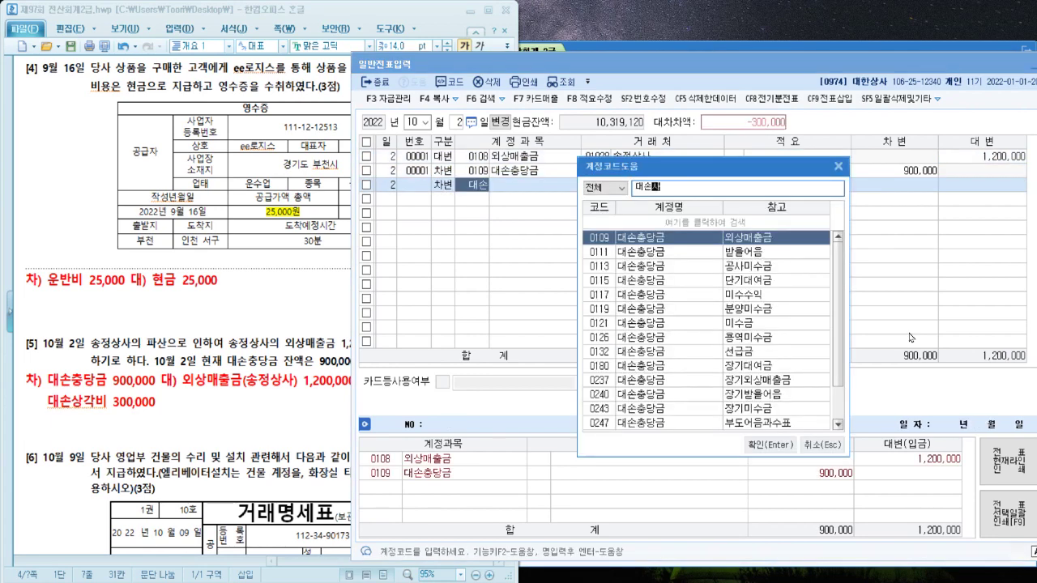
pyautogui.press('Return')
pyautogui.press('Return')
pyautogui.press('Return')
pyautogui.press('Return')
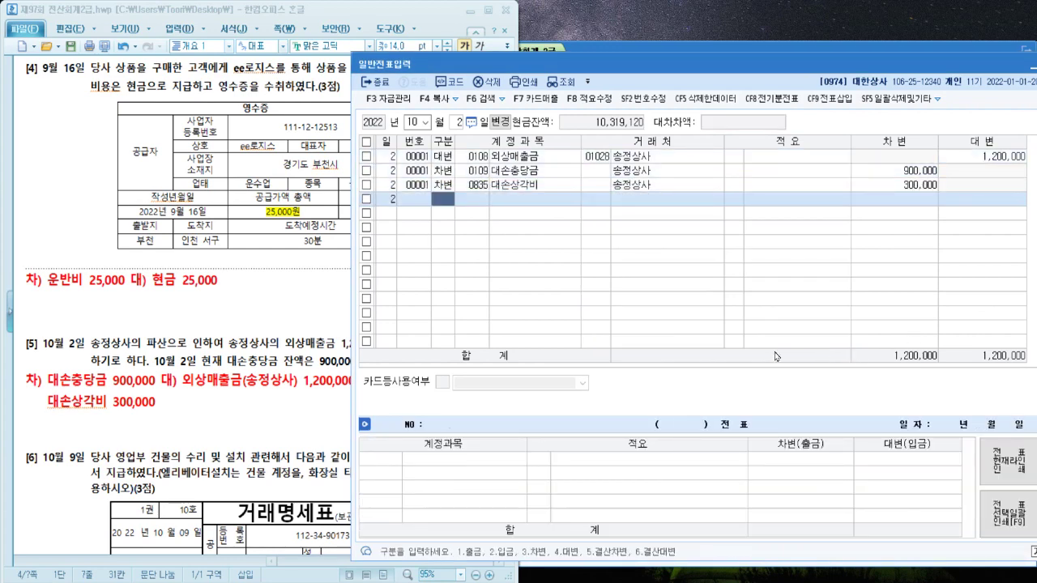
pyautogui.click(228, 404)
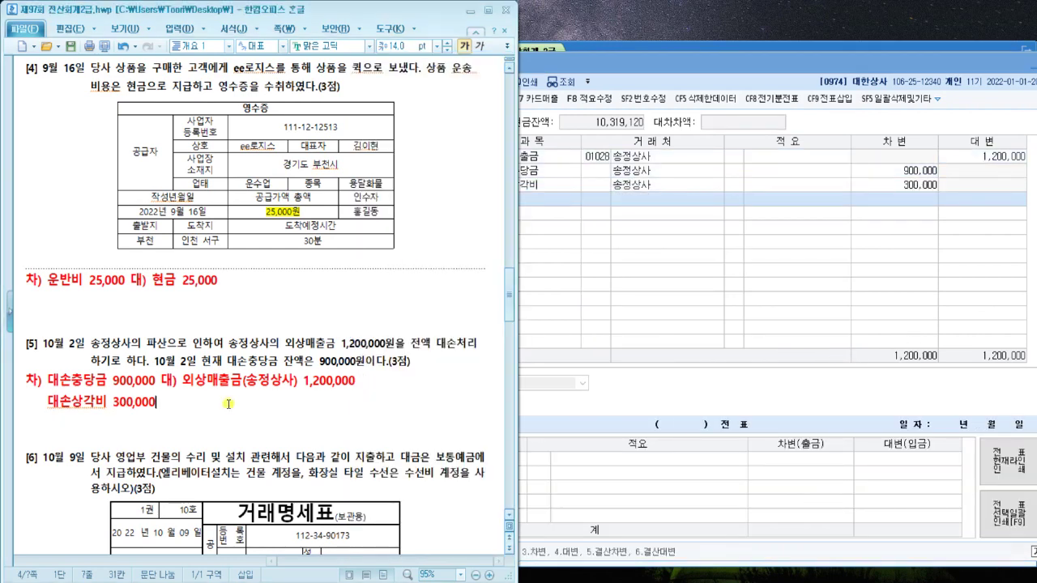
pyautogui.scroll(-8, 228, 404)
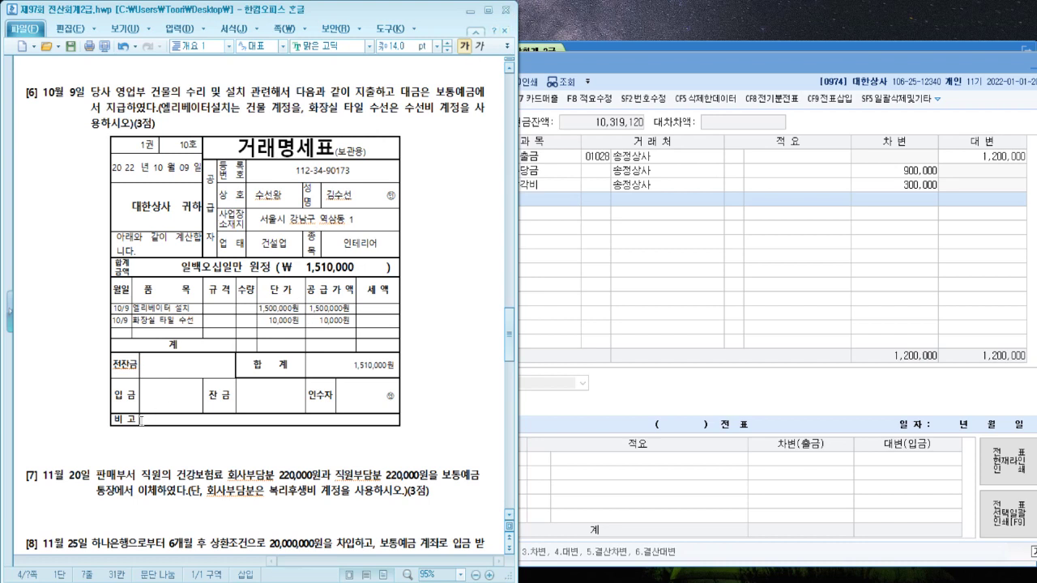
# Start the answer line below the receipt with '차) 대) 보통예금'
pyautogui.click(139, 437)
pyautogui.write('ㅊㅏ0 ㄱ')
pyautogui.press('BackSpace')
pyautogui.press('BackSpace')
pyautogui.press('BackSpace')
pyautogui.write('0')
pyautogui.press('BackSpace')
pyautogui.write(') 대')
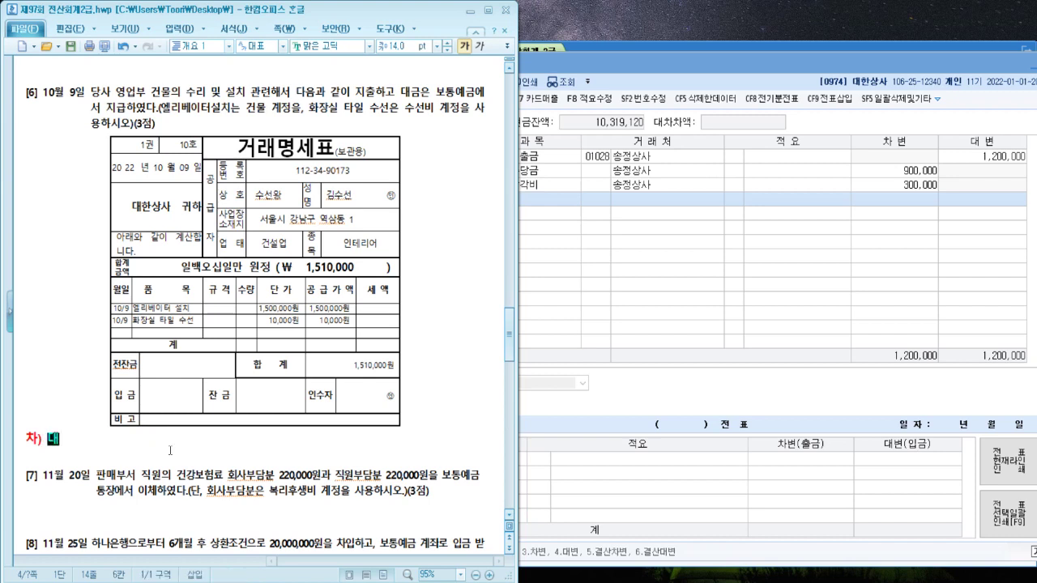
pyautogui.write(')')
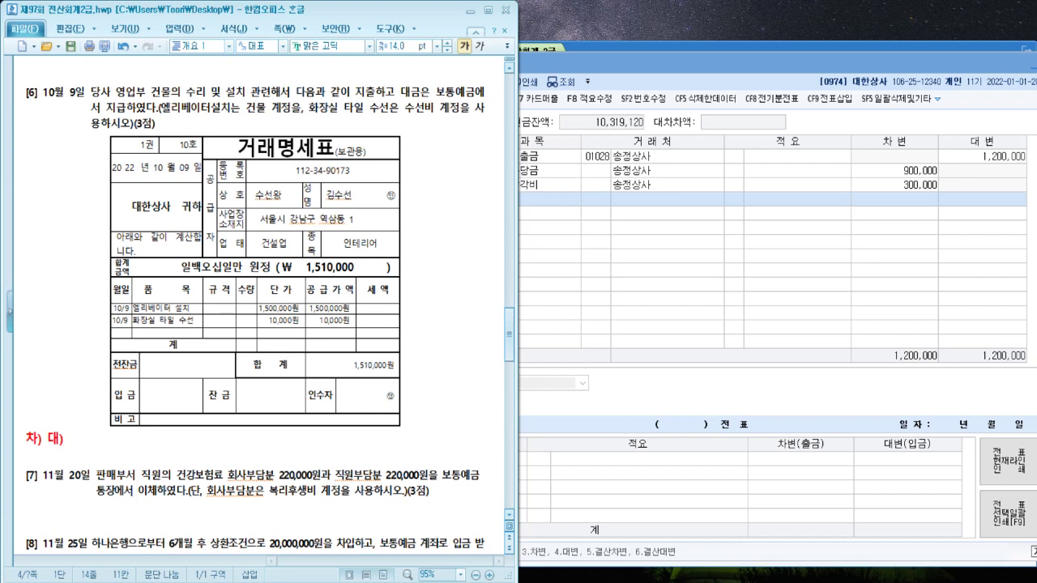
pyautogui.write(' 보통예금')
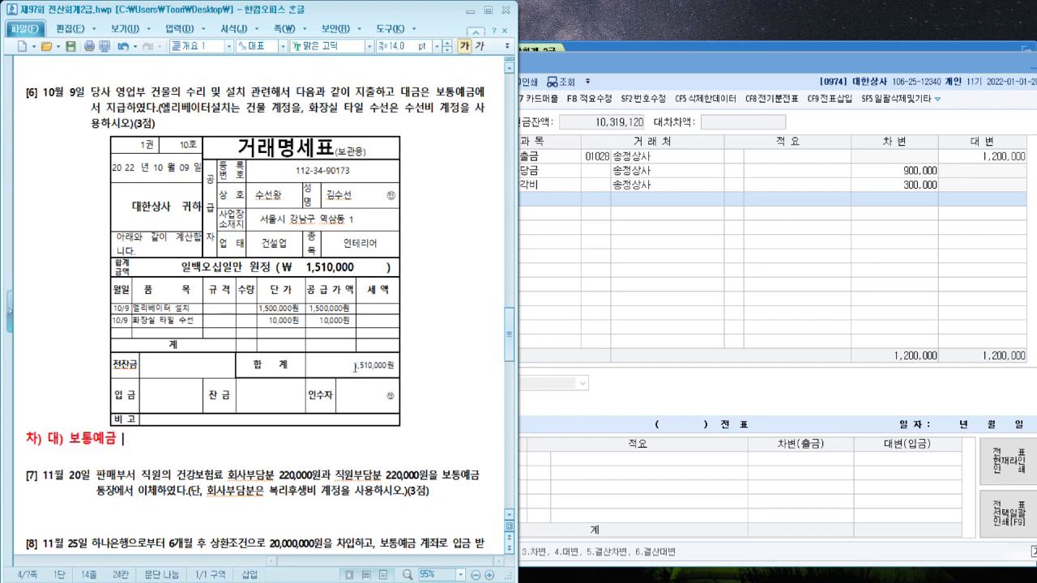
# Highlight the receipt's 1,510,000원 total in yellow
pyautogui.doubleClick(355, 365)
pyautogui.moveTo(388, 367); pyautogui.dragTo(398, 368)
pyautogui.hotkey('ctrl', 'alt', 'h')
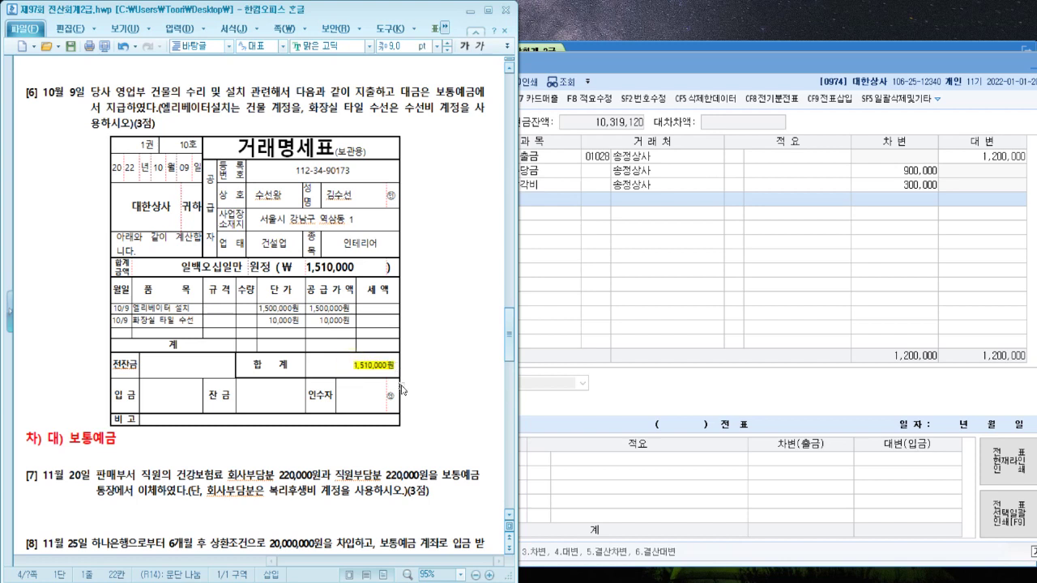
# Fill in the amounts so the line reads '차) 건물 1,500,000 대) 보통예금 1,510,000'
pyautogui.click(312, 442)
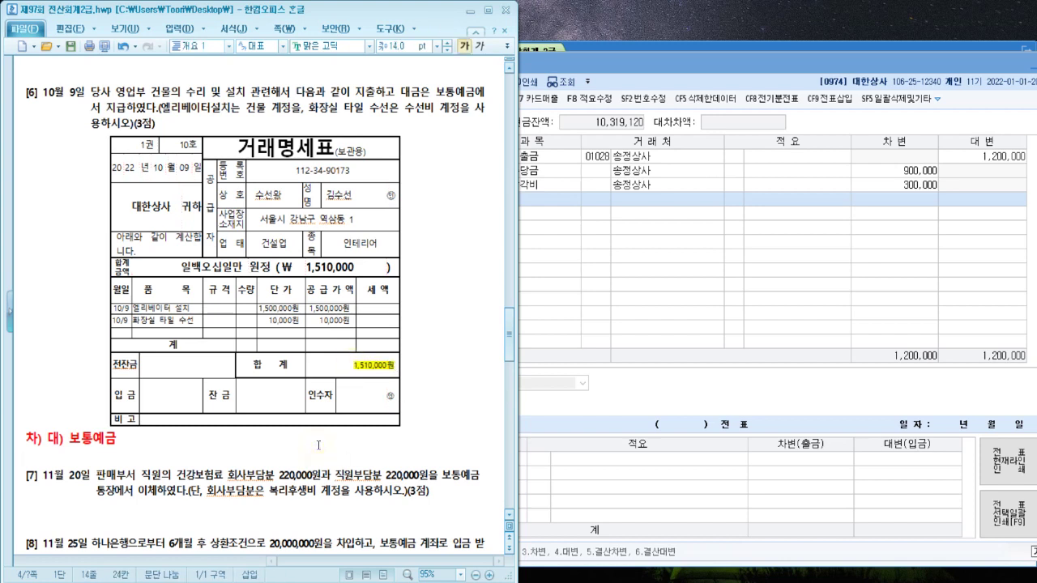
pyautogui.write('1,510,000')
pyautogui.hotkey('ctrl', 'Left')
pyautogui.hotkey('ctrl', 'Left')
pyautogui.hotkey('ctrl', 'Left')
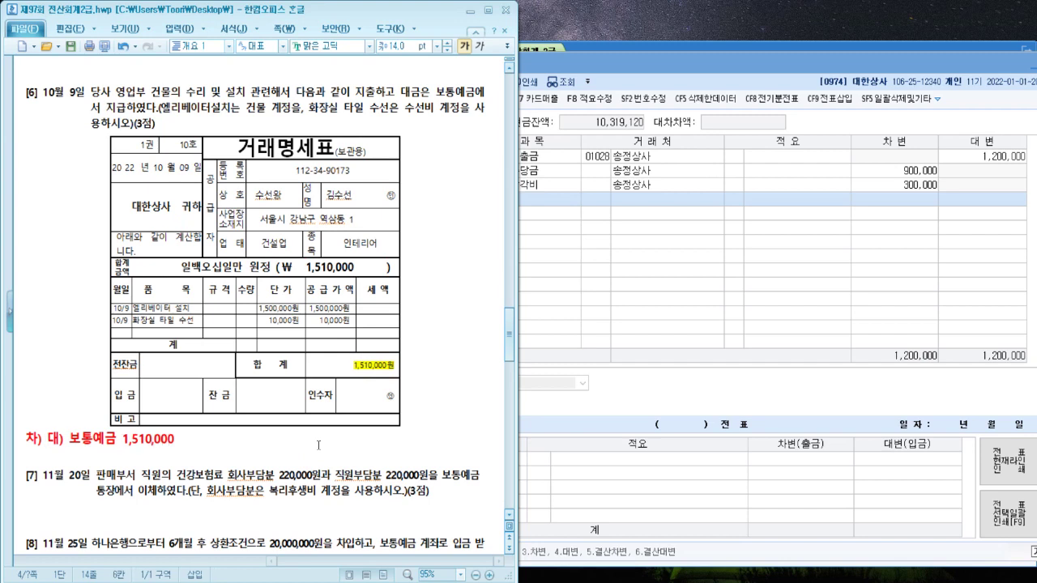
pyautogui.write('고')
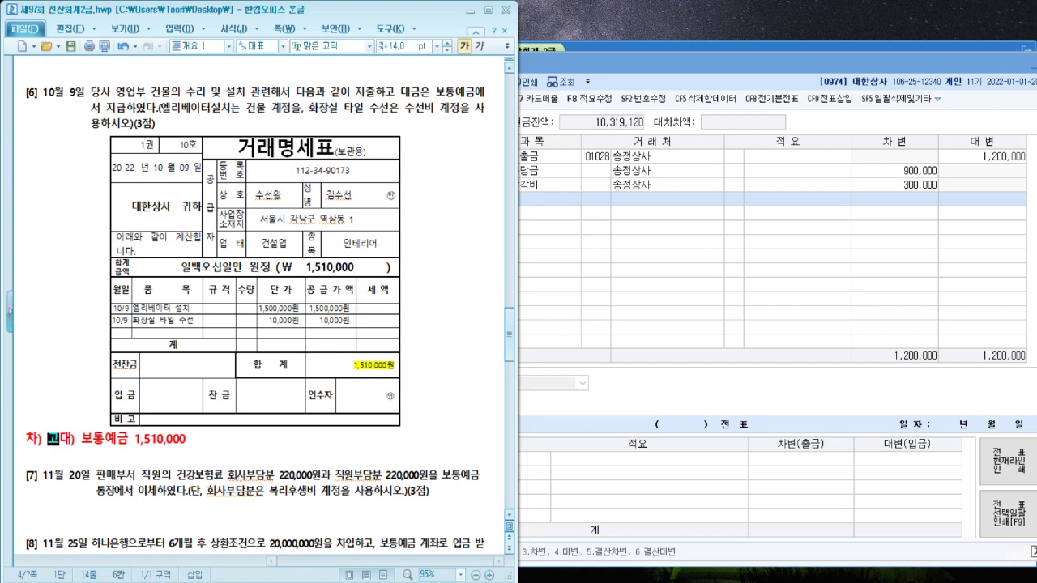
pyautogui.write('건물 ')
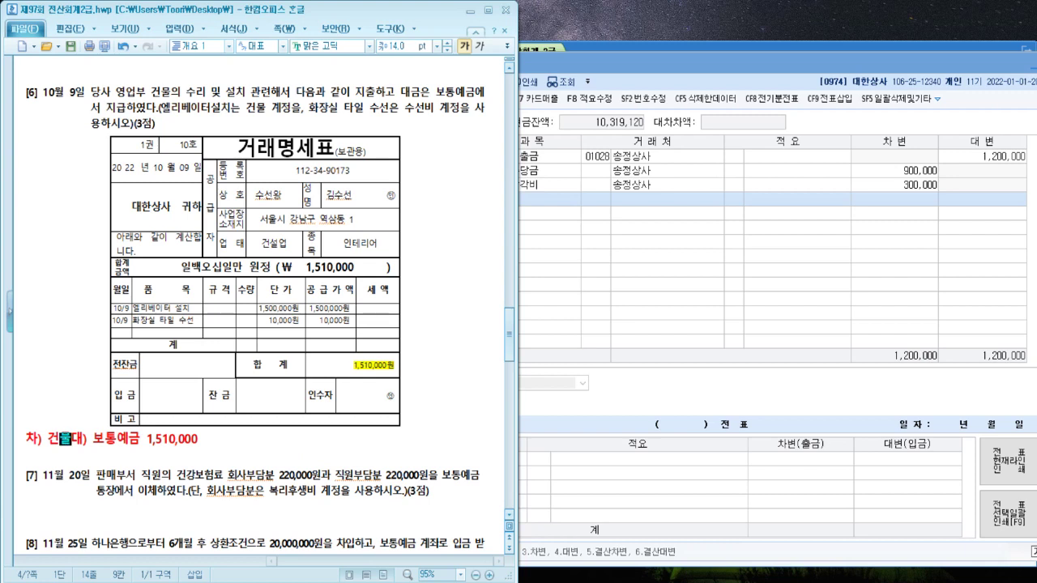
pyautogui.write('1,500,000')
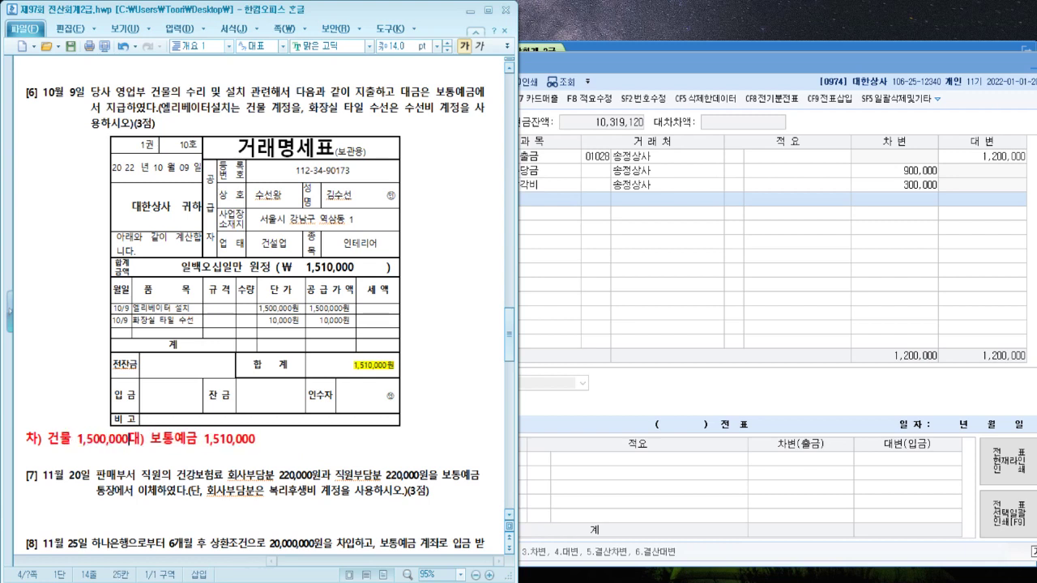
pyautogui.press('Right')
pyautogui.press('Right')
pyautogui.press('Right')
pyautogui.press('Right')
pyautogui.press('Right')
pyautogui.press('Right')
pyautogui.press('Right')
pyautogui.press('Right')
pyautogui.press('Right')
pyautogui.press('Right')
pyautogui.press('Right')
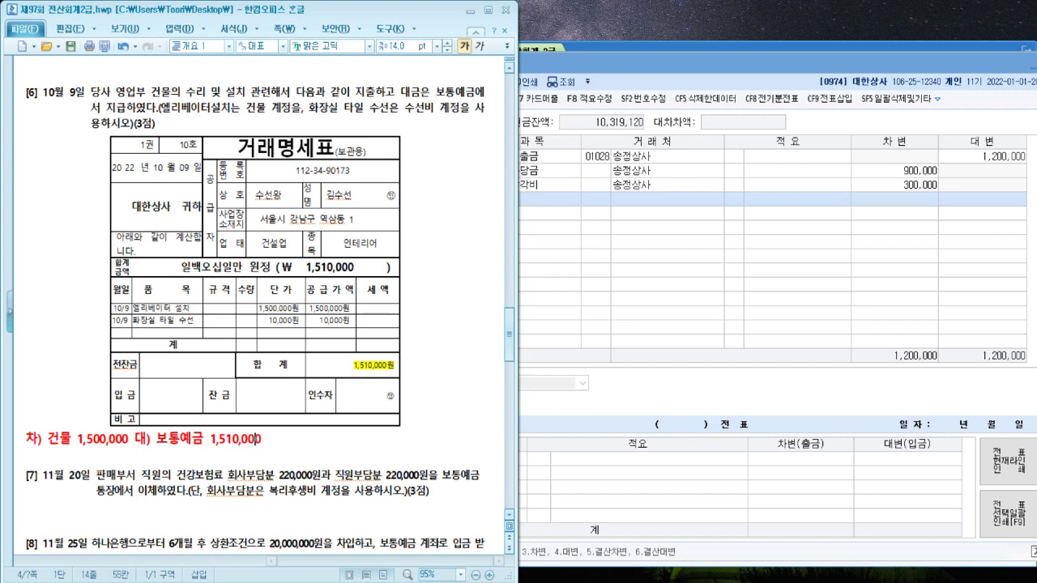
# Add '수선비 10,000' on a new line aligned under the debit account
pyautogui.press('End')
pyautogui.press('Return')
pyautogui.press('Up')
pyautogui.press('Right')
pyautogui.press('Right')
pyautogui.press('Right')
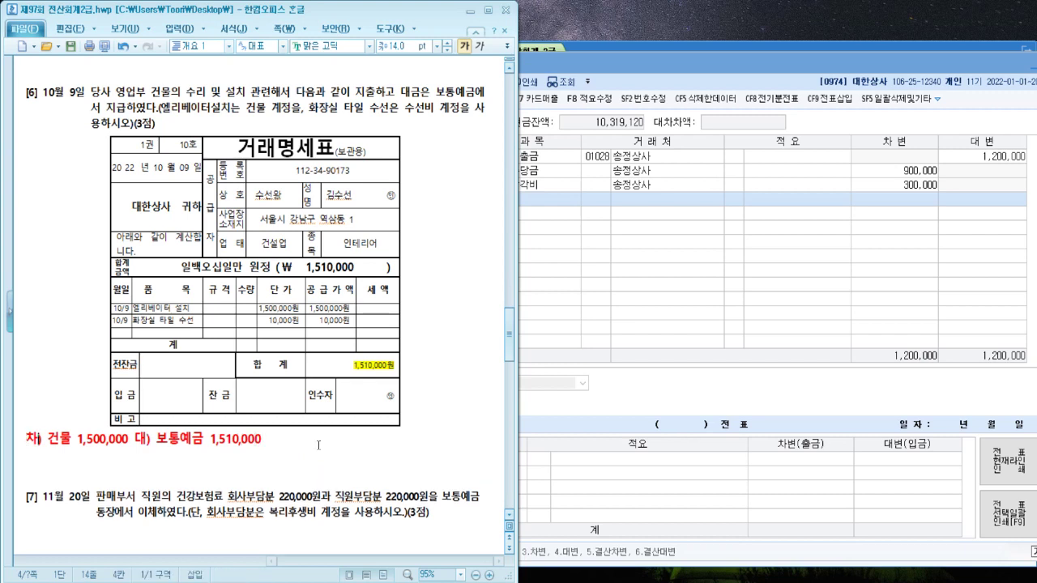
pyautogui.press('Down')
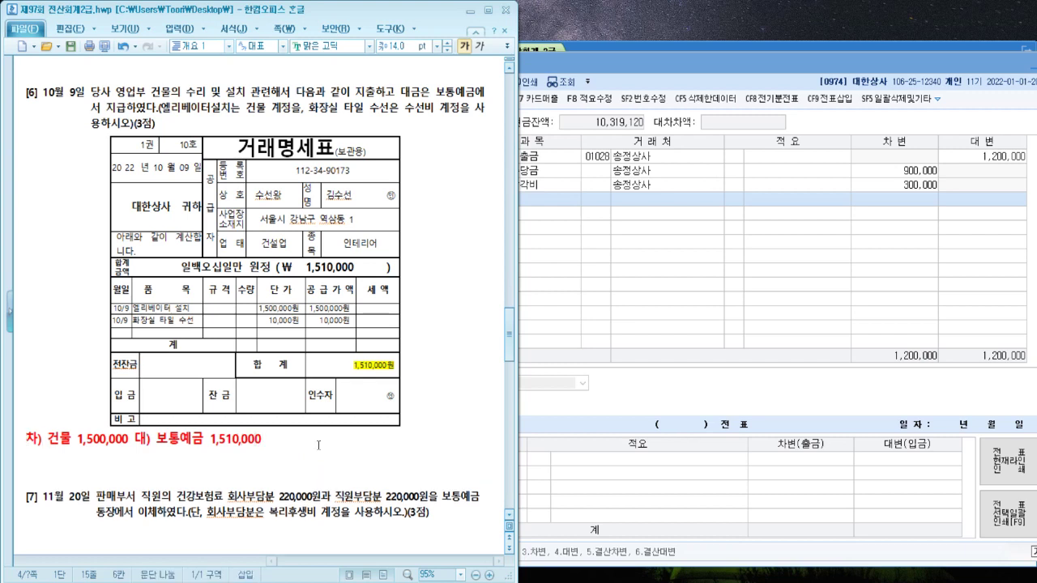
pyautogui.write('수선비 ')
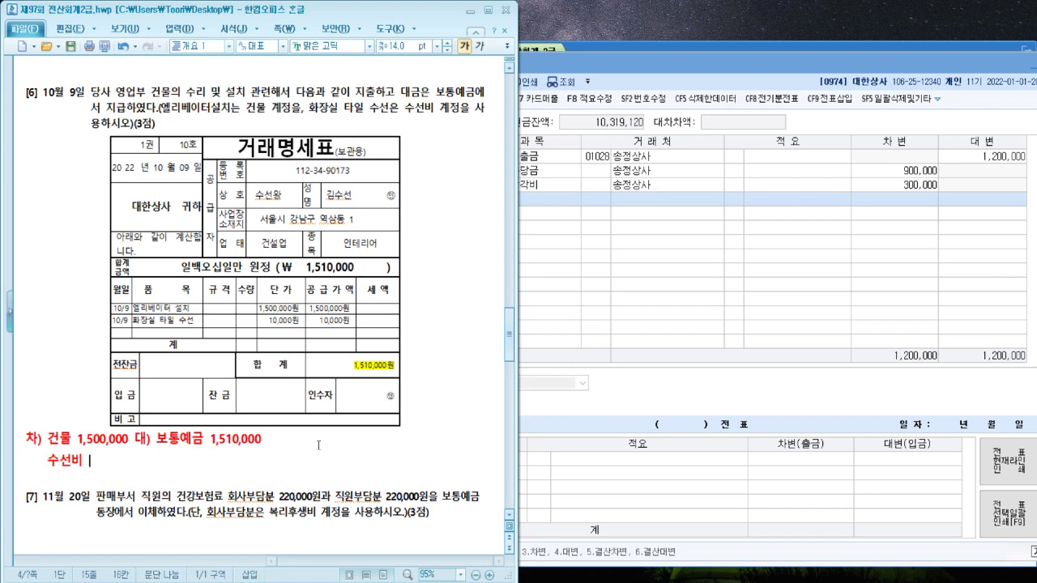
pyautogui.write('10,000')
# Date the voucher the 9th and enter the credit line 0103 보통예금 1,510,000
pyautogui.click(762, 283)
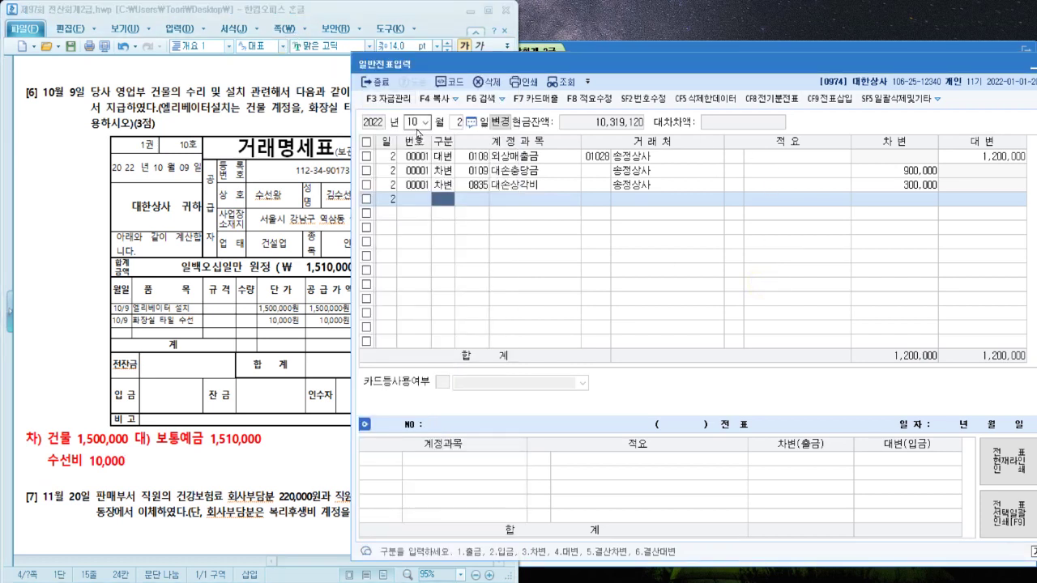
pyautogui.click(455, 122)
pyautogui.write('9')
pyautogui.press('Return')
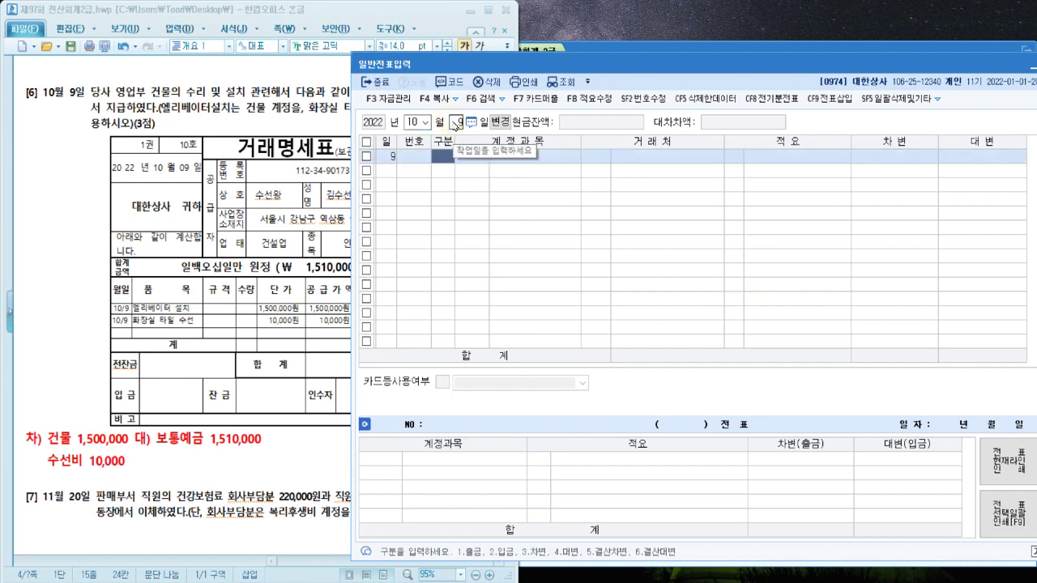
pyautogui.write('4')
pyautogui.press('Return')
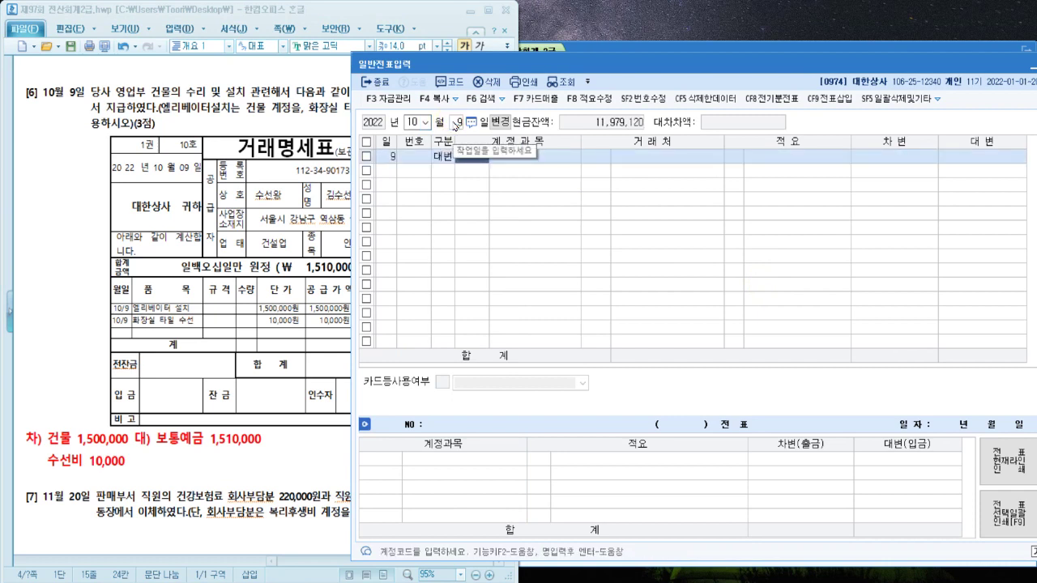
pyautogui.write('보통')
pyautogui.press('Return')
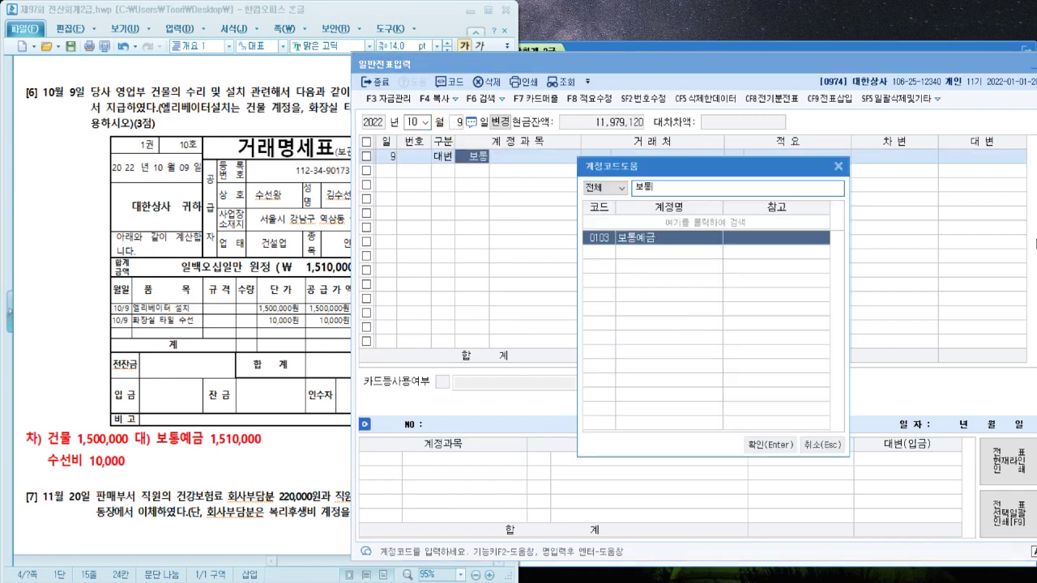
pyautogui.press('Return')
pyautogui.press('Return')
pyautogui.press('Return')
pyautogui.write('1,51')
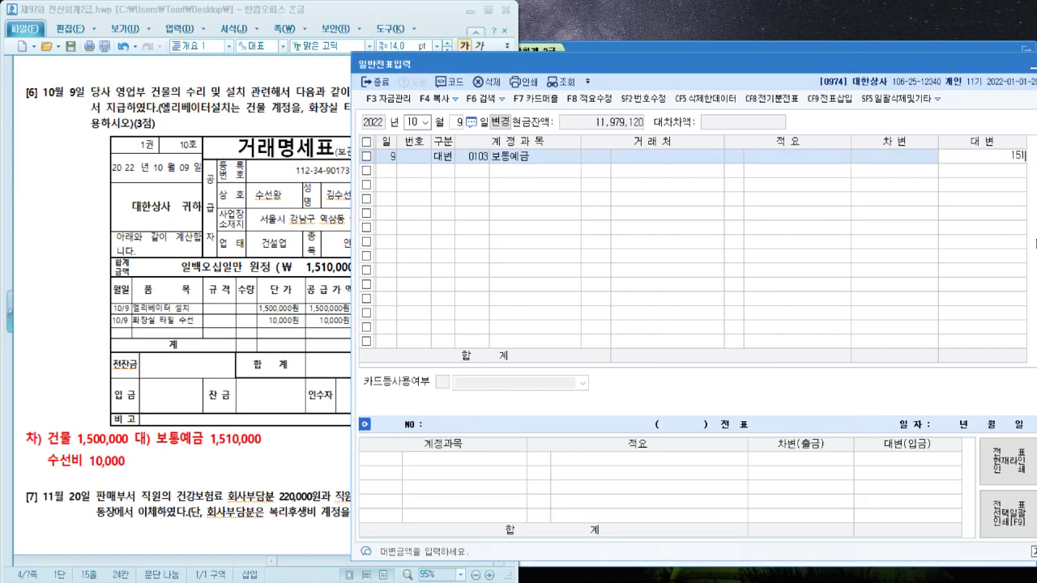
pyautogui.write('0,000')
# Add the debit line 0202 건물 1,500,000
pyautogui.press('Return')
pyautogui.write('3')
pyautogui.press('Return')
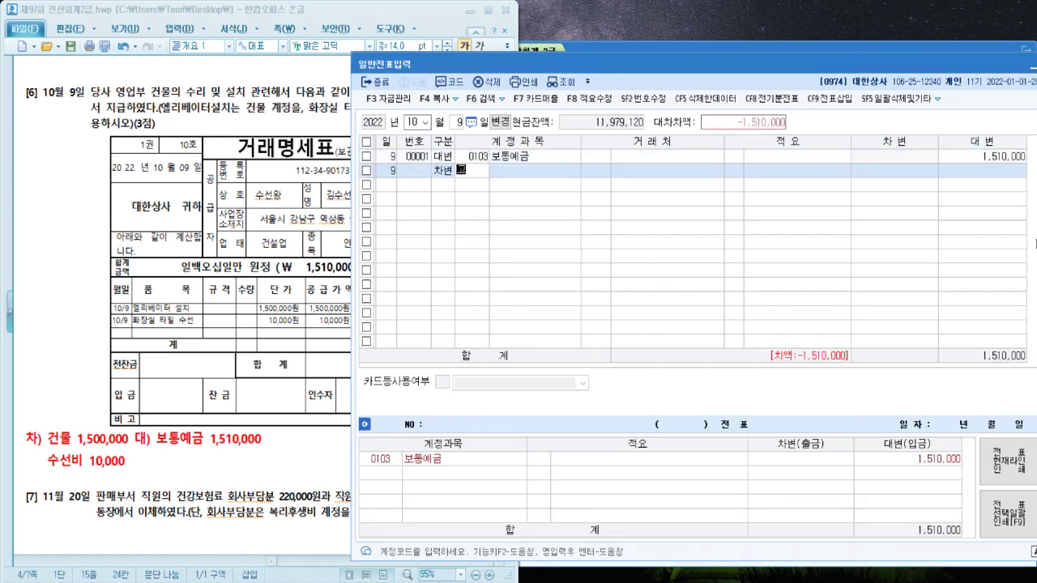
pyautogui.write('건물')
pyautogui.press('Return')
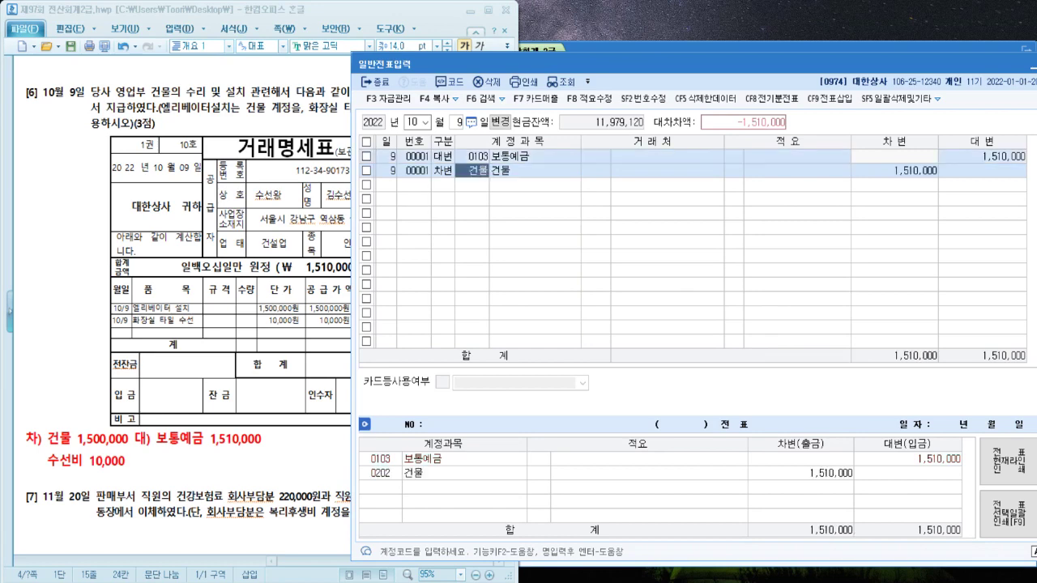
pyautogui.press('Return')
pyautogui.press('Return')
pyautogui.press('Return')
pyautogui.write('1,500')
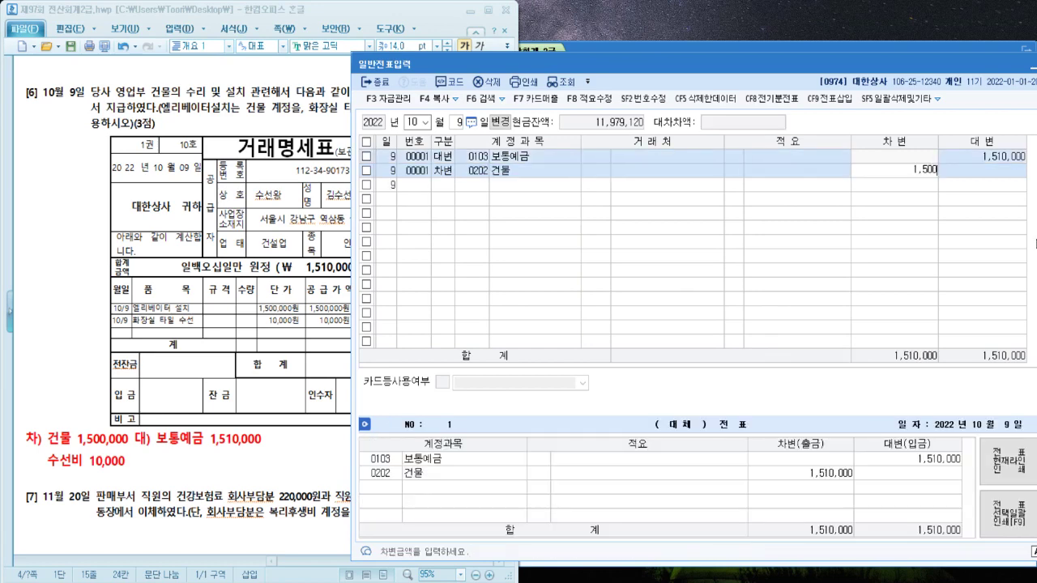
pyautogui.write(',000')
pyautogui.press('Return')
# Add the debit line 0820 수선비 (판매관리비) for the remaining 10,000
pyautogui.press('Return')
pyautogui.write('수선')
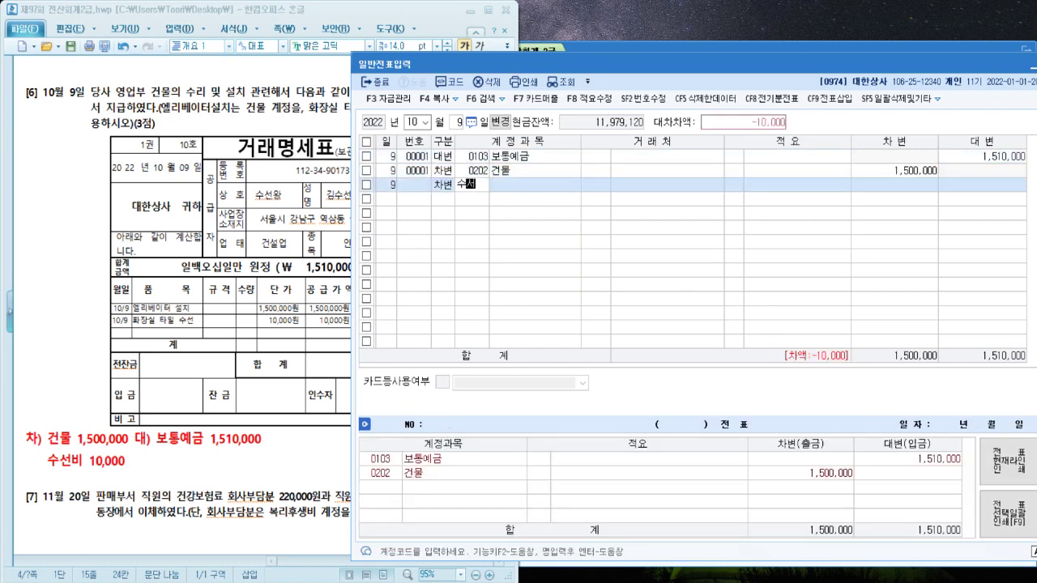
pyautogui.press('Return')
pyautogui.press('Down')
pyautogui.press('Down')
pyautogui.press('Down')
pyautogui.press('Down')
pyautogui.press('Down')
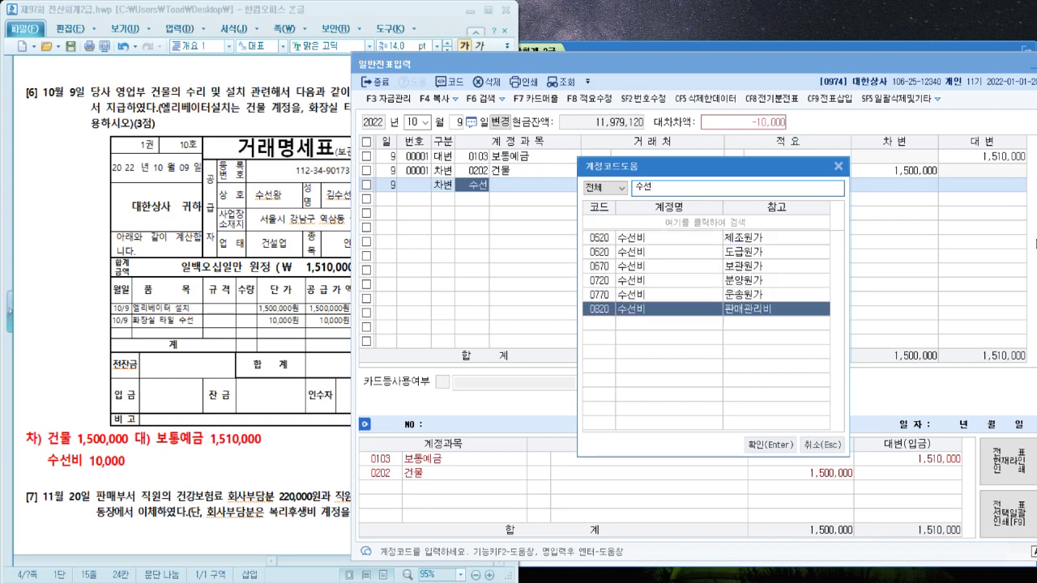
pyautogui.press('Return')
pyautogui.press('Return')
pyautogui.press('Return')
pyautogui.press('Return')
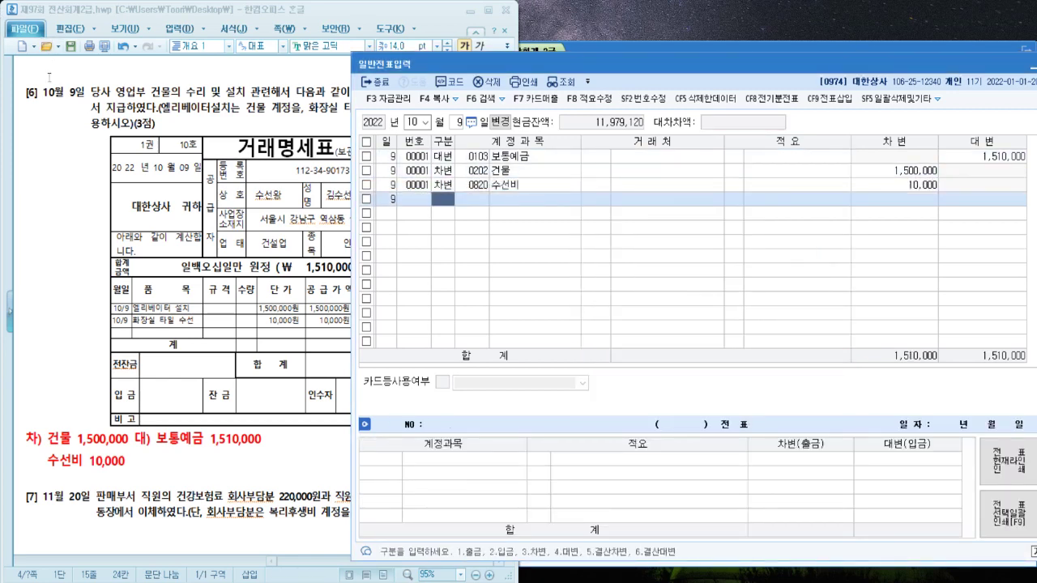
pyautogui.click(39, 147)
# Add a large red '(복리후생비)' note after 회사부담분 in item [7]
pyautogui.scroll(-5, 39, 147)
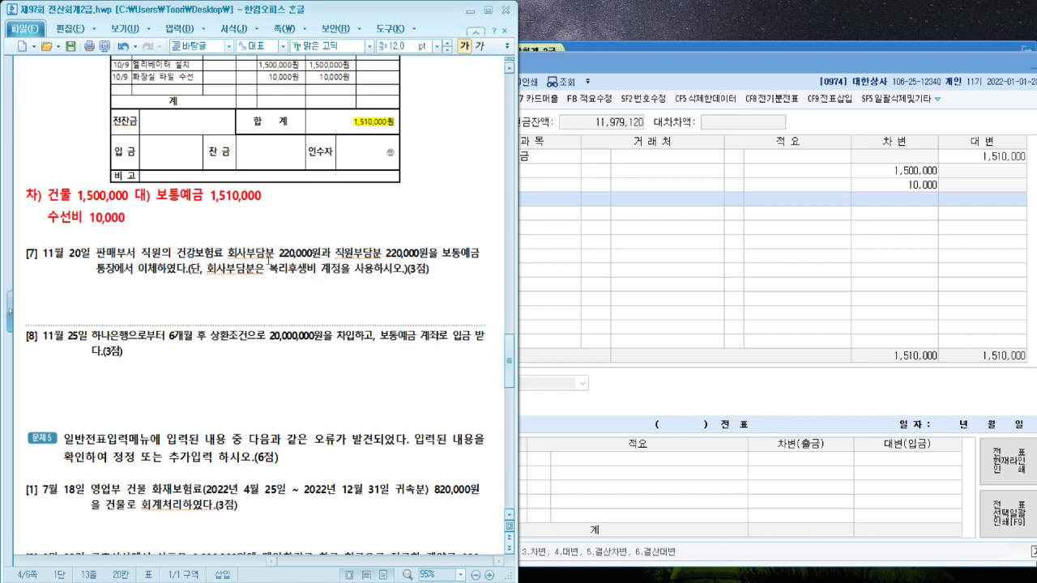
pyautogui.click(283, 258)
pyautogui.write('(ㅂ하')
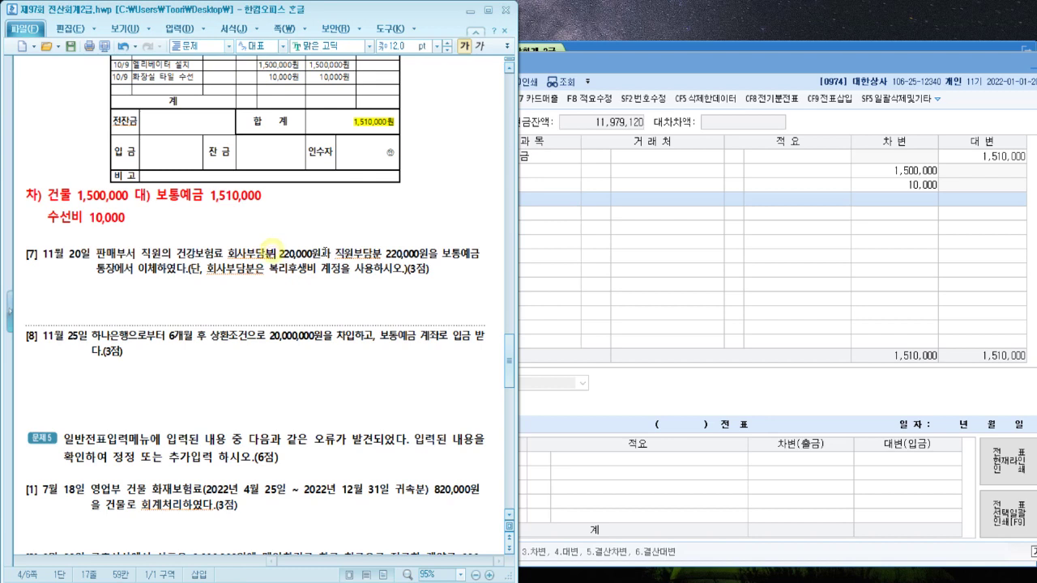
pyautogui.press('BackSpace')
pyautogui.press('BackSpace')
pyautogui.press('BackSpace')
pyautogui.press('BackSpace')
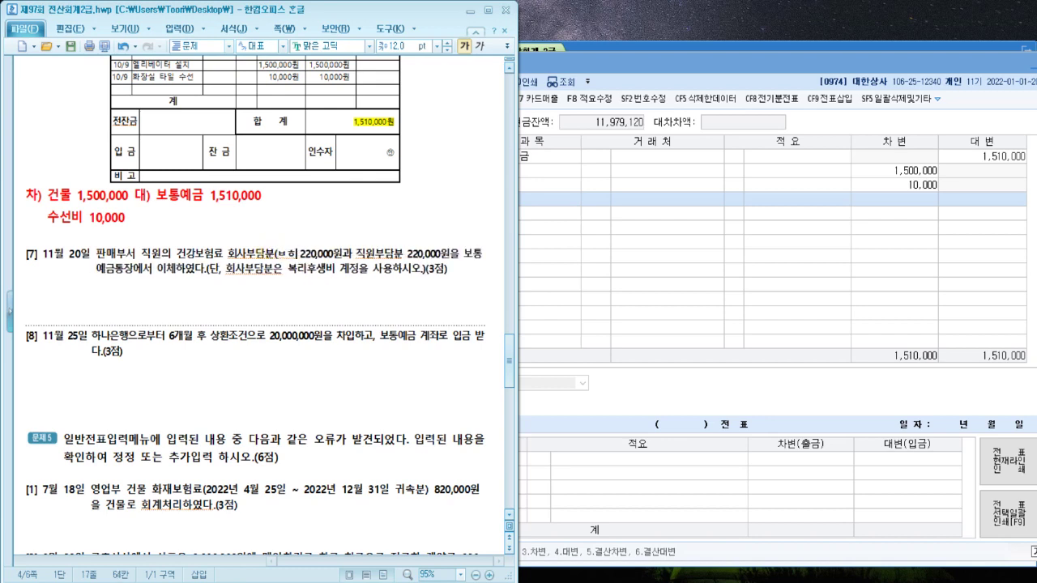
pyautogui.write('(복리후생비')
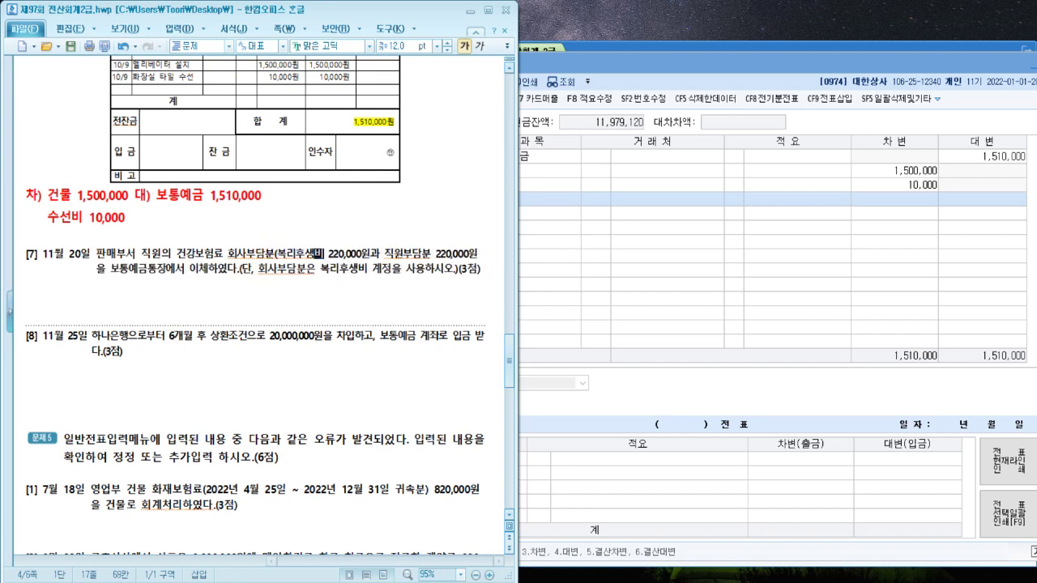
pyautogui.hotkey('shift', 'Left')
pyautogui.hotkey('shift', 'Left')
pyautogui.hotkey('shift', 'Left')
pyautogui.hotkey('shift', 'Left')
pyautogui.hotkey('shift', 'Left')
pyautogui.hotkey('shift', 'Left')
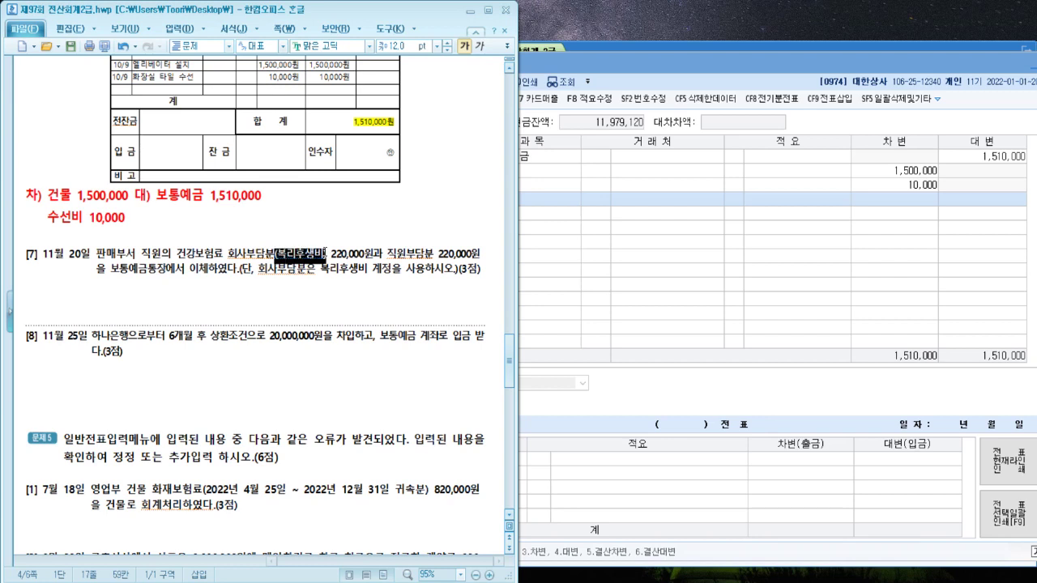
pyautogui.hotkey('alt', 'c')
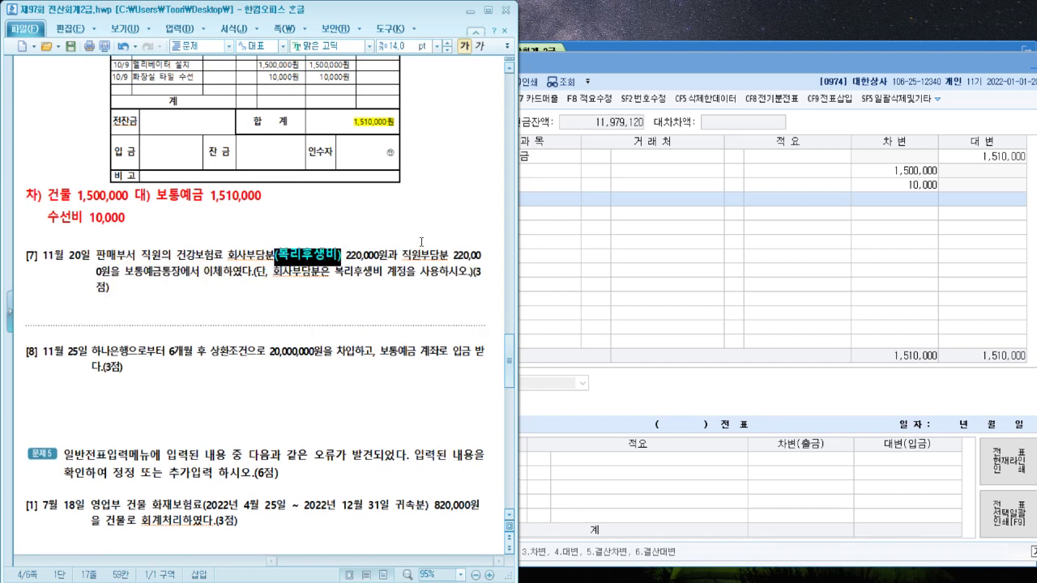
# Label 직원부담분 with a large red '(예수금)' and insert a page break below item [7]
pyautogui.click(445, 256)
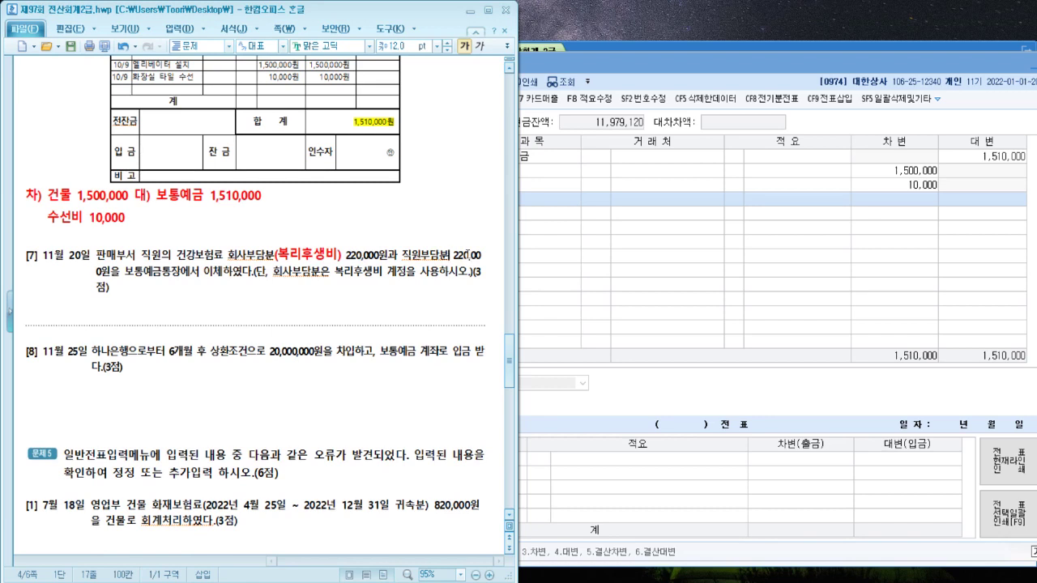
pyautogui.write('(예수금')
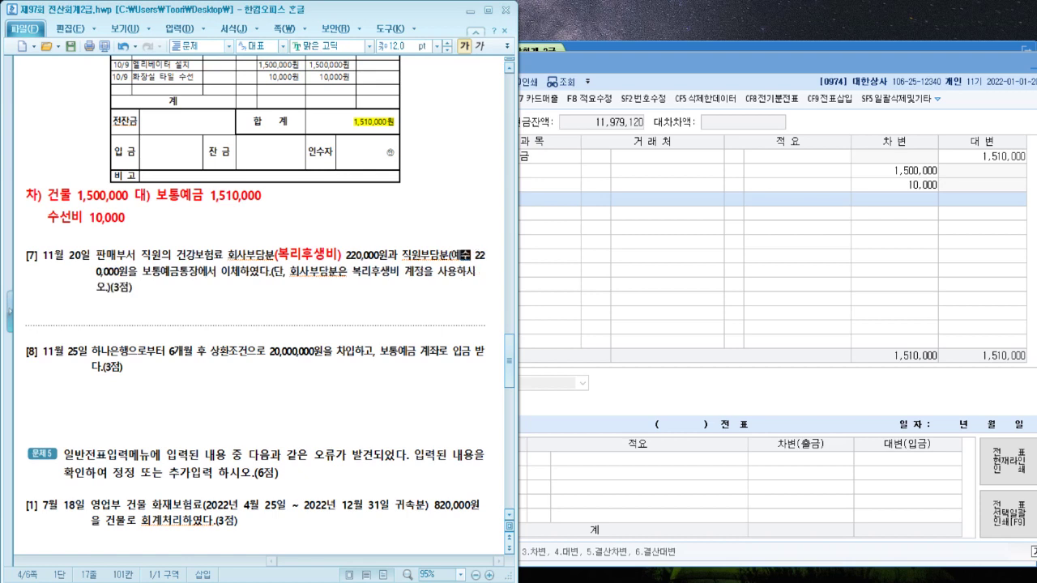
pyautogui.write(')')
pyautogui.hotkey('shift', 'Left')
pyautogui.hotkey('shift', 'Left')
pyautogui.hotkey('shift', 'Left')
pyautogui.hotkey('shift', 'Left')
pyautogui.hotkey('shift', 'Left')
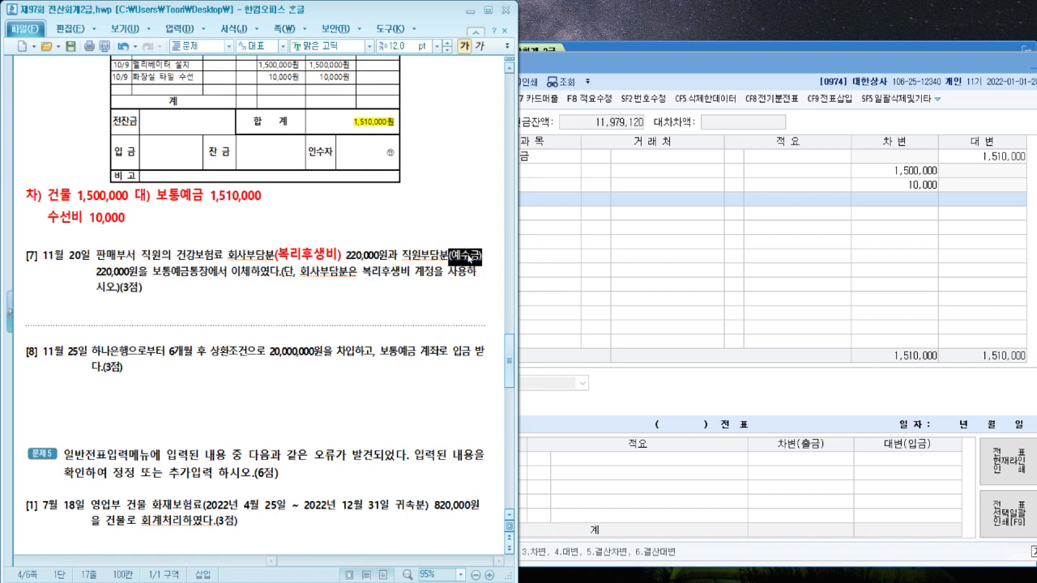
pyautogui.hotkey('alt', 'c')
pyautogui.click(172, 306)
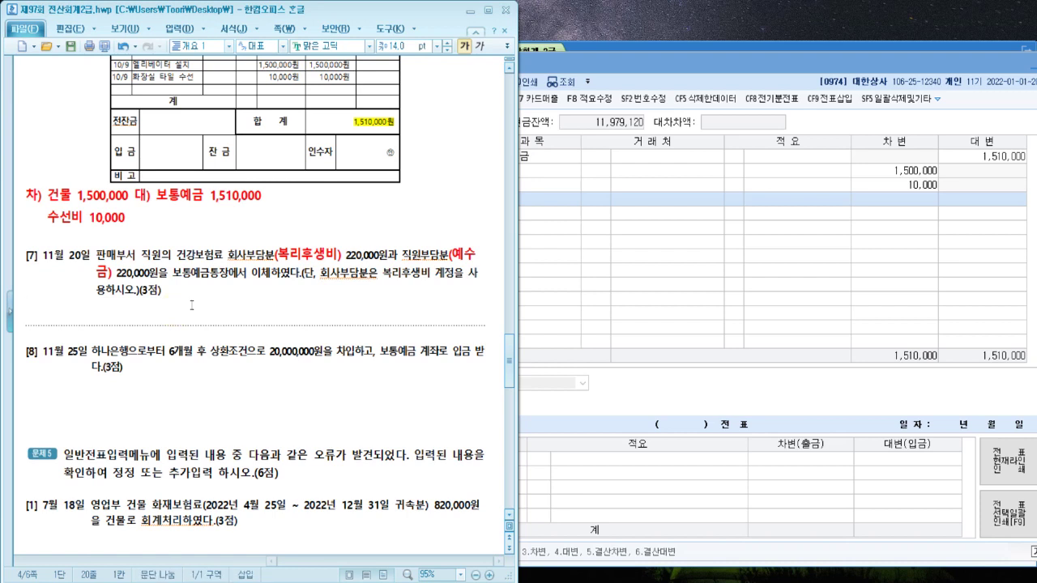
pyautogui.hotkey('ctrl', 'Return')
# Write '차) 복리후생비 220,000 / 예수금 220,000' with '대) 보통예금 440,000' on the first line
pyautogui.write('차')
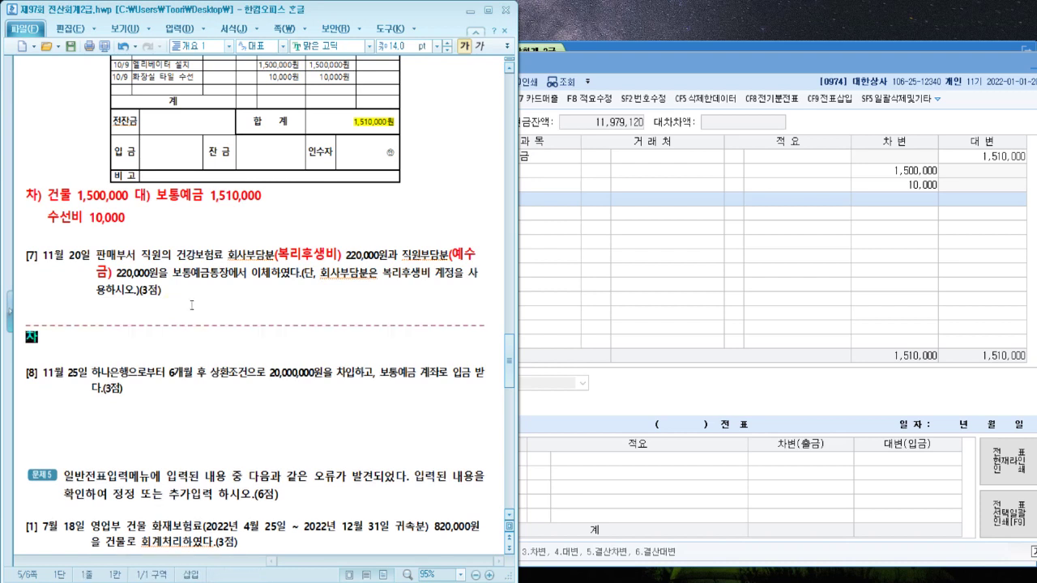
pyautogui.write(') ')
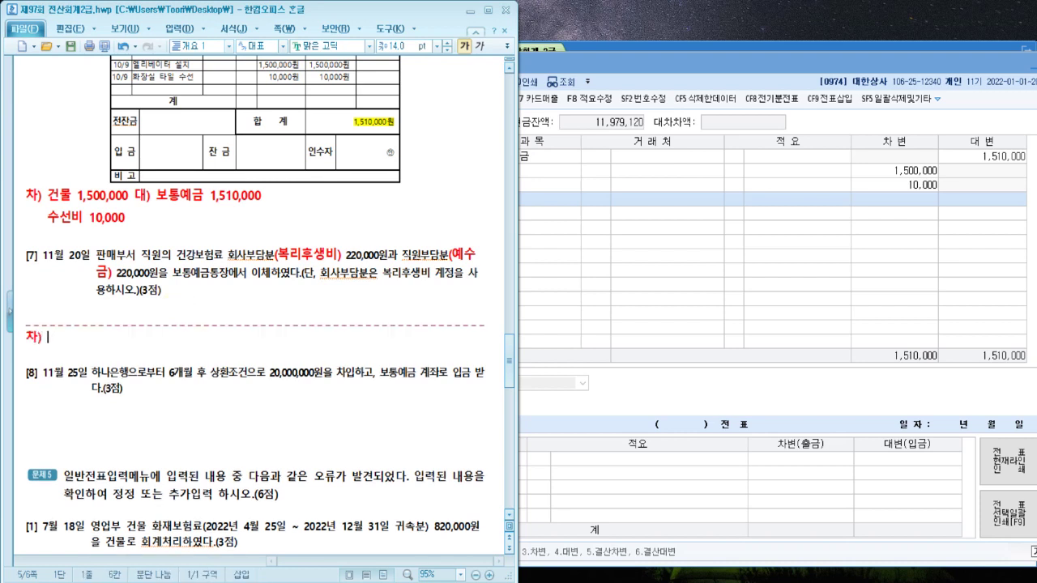
pyautogui.write('복리후생비 220,000')
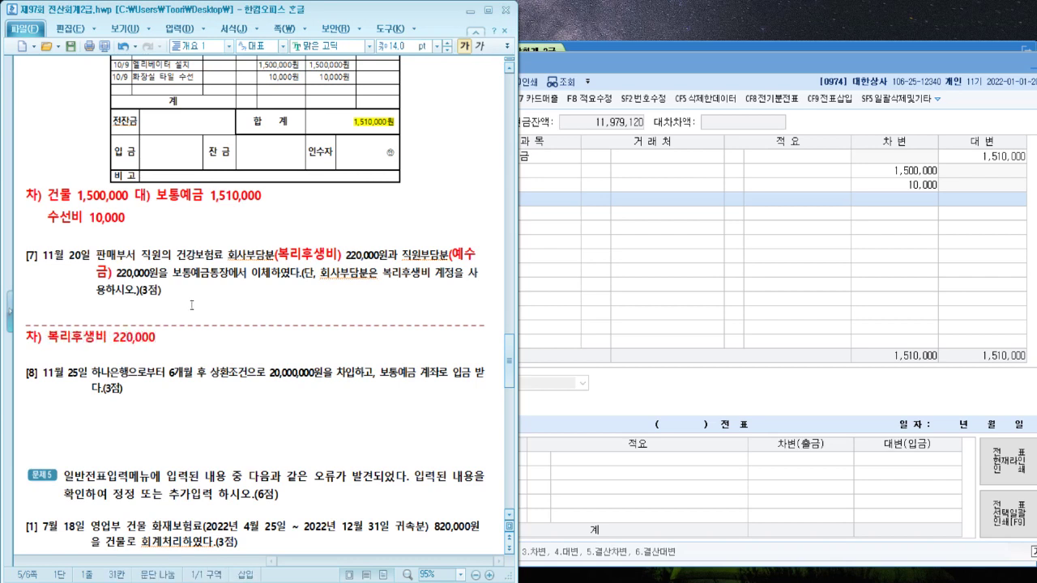
pyautogui.press('Return')
pyautogui.press('Up')
pyautogui.press('Right')
pyautogui.press('Right')
pyautogui.press('Right')
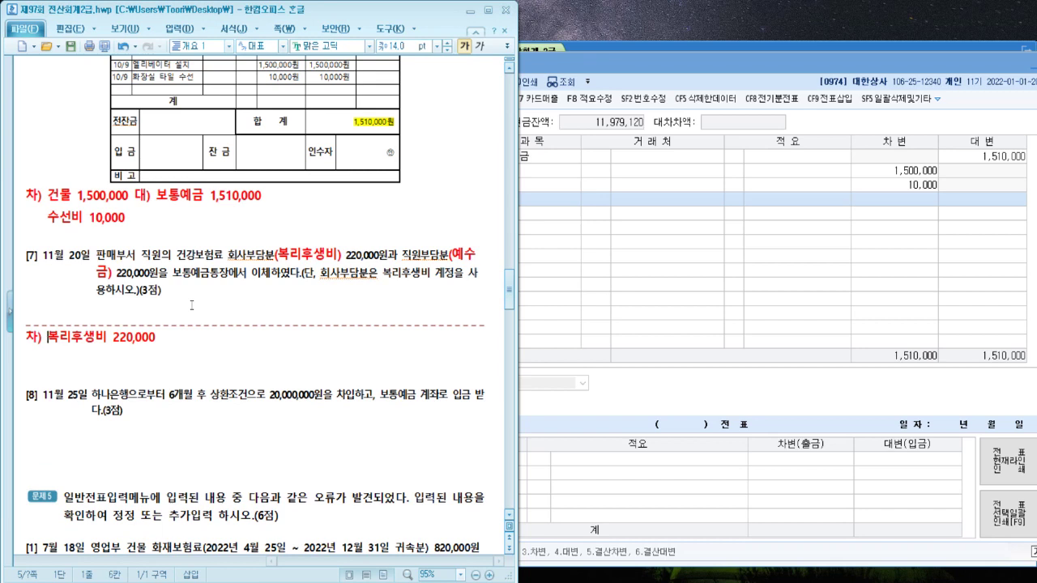
pyautogui.press('Down')
pyautogui.write('예수ㄱ금 220')
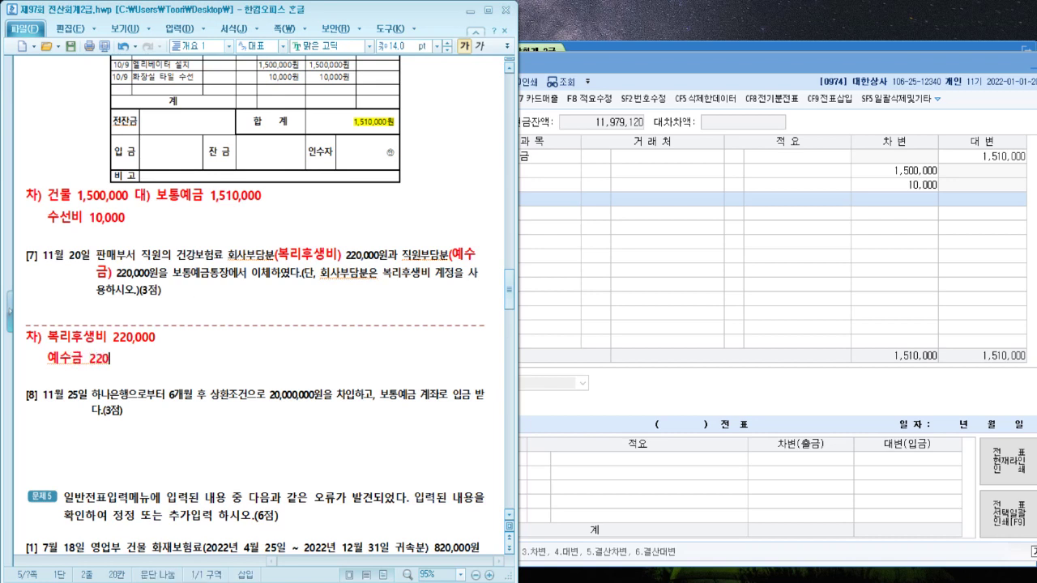
pyautogui.write(',000')
pyautogui.click(217, 336)
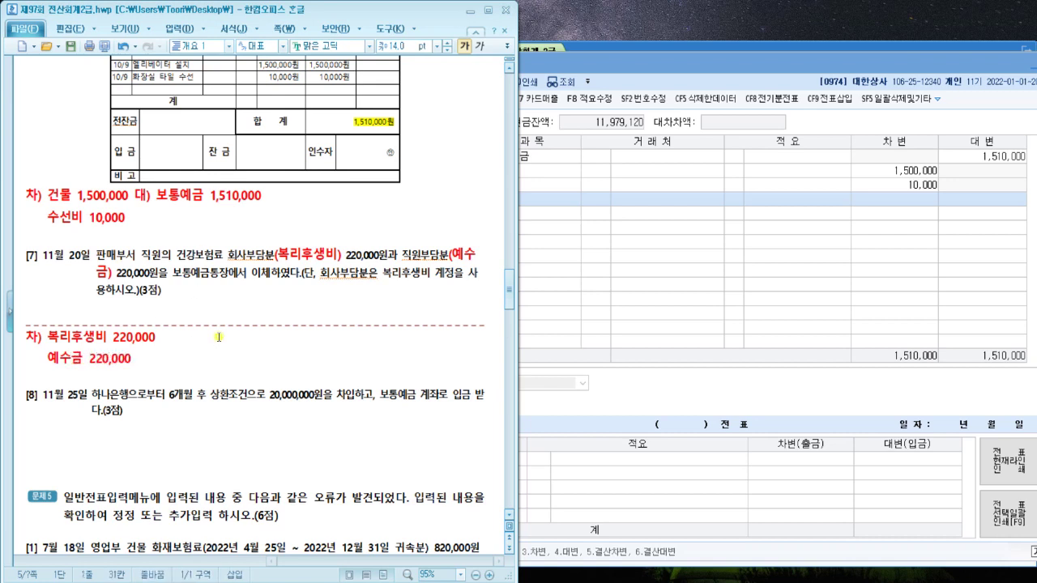
pyautogui.write('대) 보')
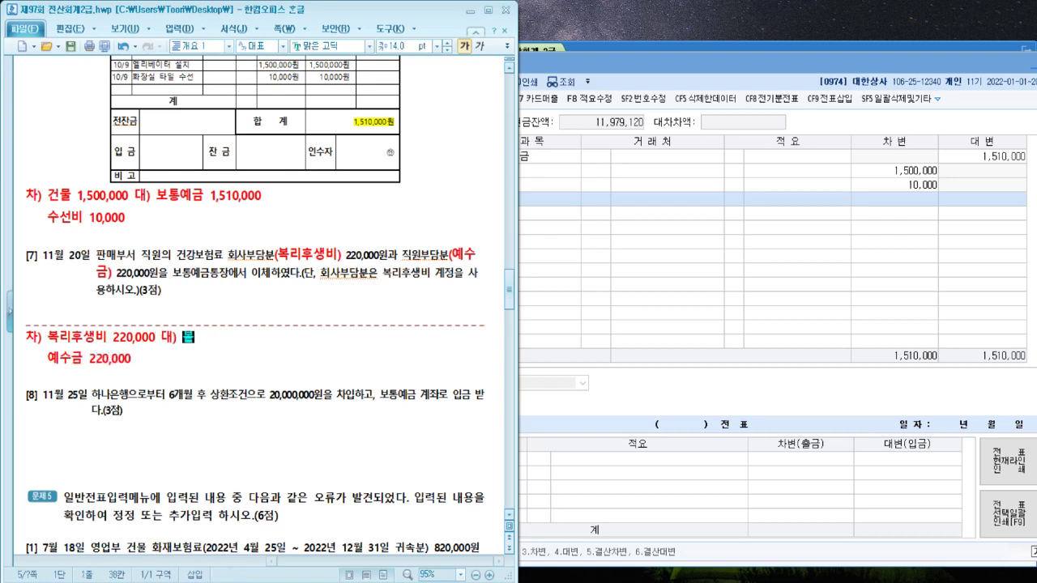
pyautogui.write('통예금 440,000')
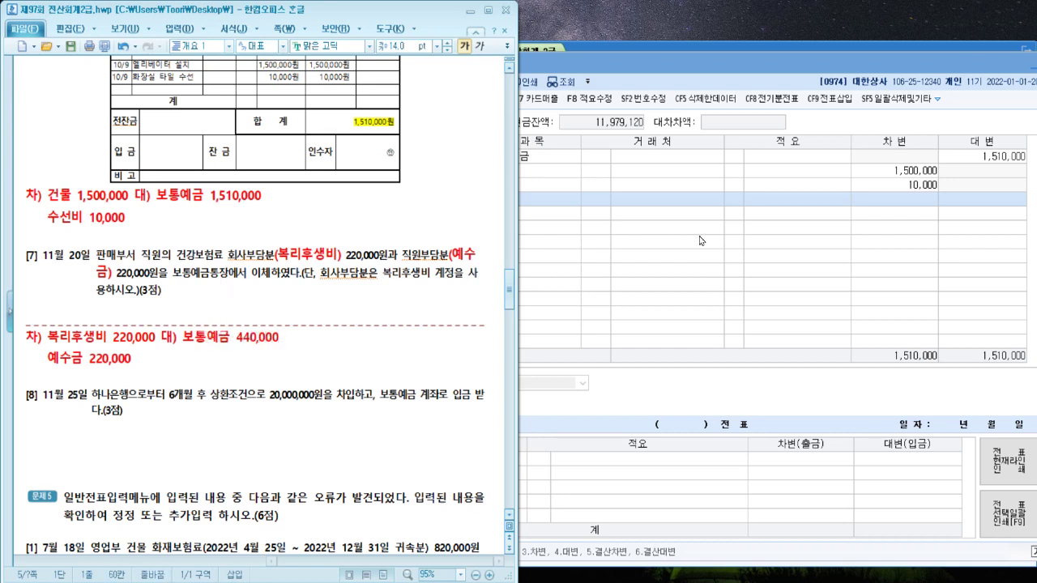
# Date the voucher November 20 and enter the credit line 0103 보통예금 440,000
pyautogui.click(765, 240)
pyautogui.click(410, 122)
pyautogui.write('10')
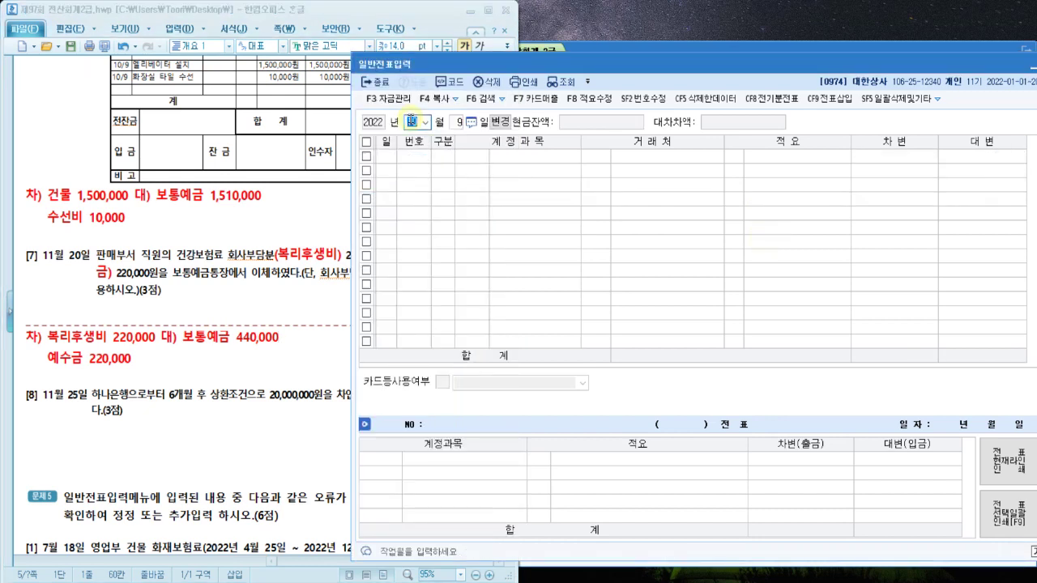
pyautogui.write('11')
pyautogui.press('Return')
pyautogui.write('20')
pyautogui.press('Return')
pyautogui.write('4')
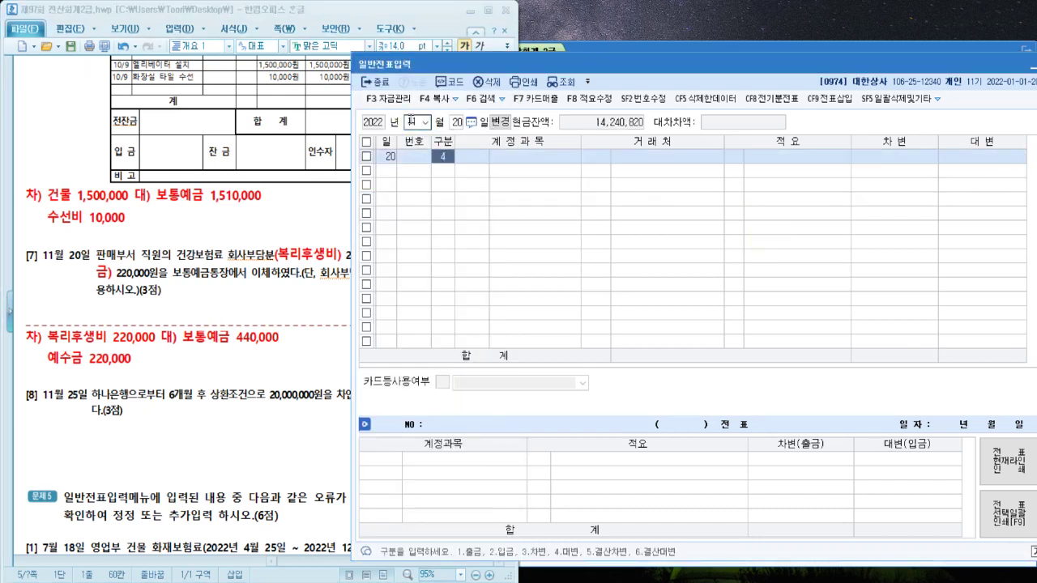
pyautogui.press('Return')
pyautogui.write('보통')
pyautogui.press('Return')
pyautogui.press('Return')
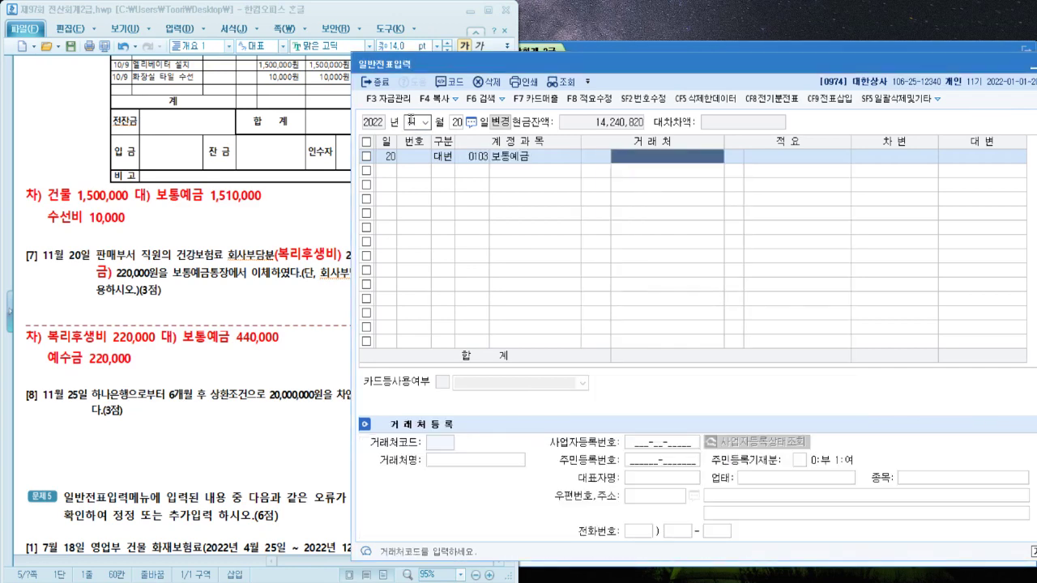
pyautogui.press('Return')
pyautogui.press('Return')
pyautogui.write('4400000')
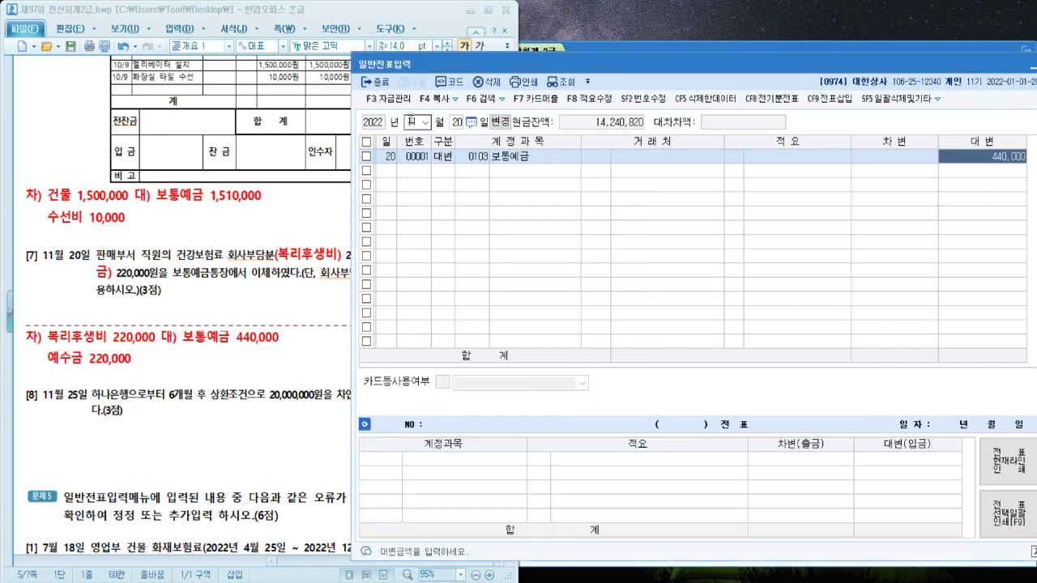
pyautogui.press('Return')
# Add the debit line 0811 복리후생비 (판매관리비) 220,000
pyautogui.write('3')
pyautogui.press('Return')
pyautogui.write('복리')
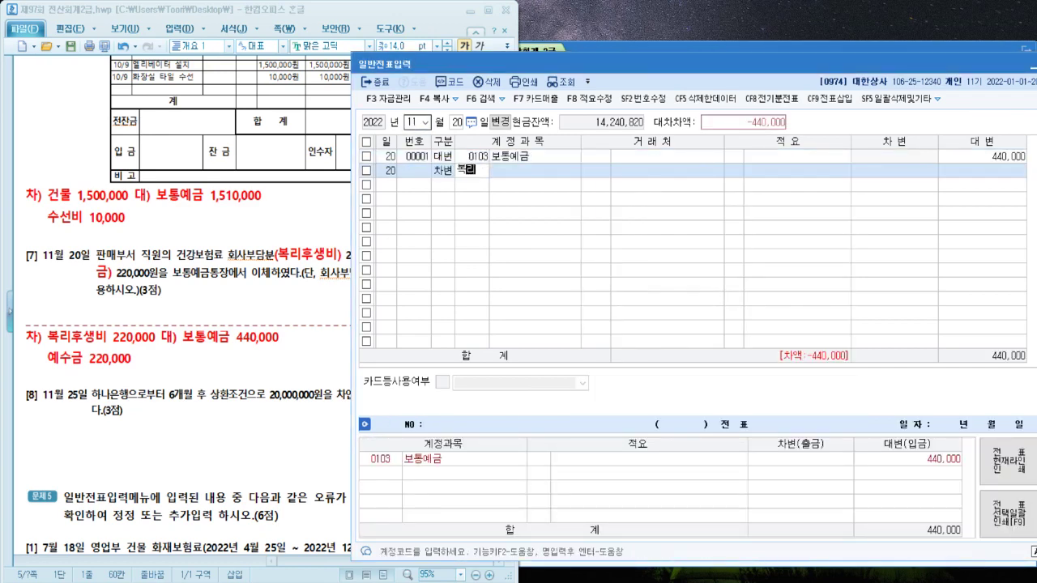
pyautogui.press('Return')
pyautogui.press('Down')
pyautogui.press('Down')
pyautogui.press('Down')
pyautogui.press('Down')
pyautogui.press('Down')
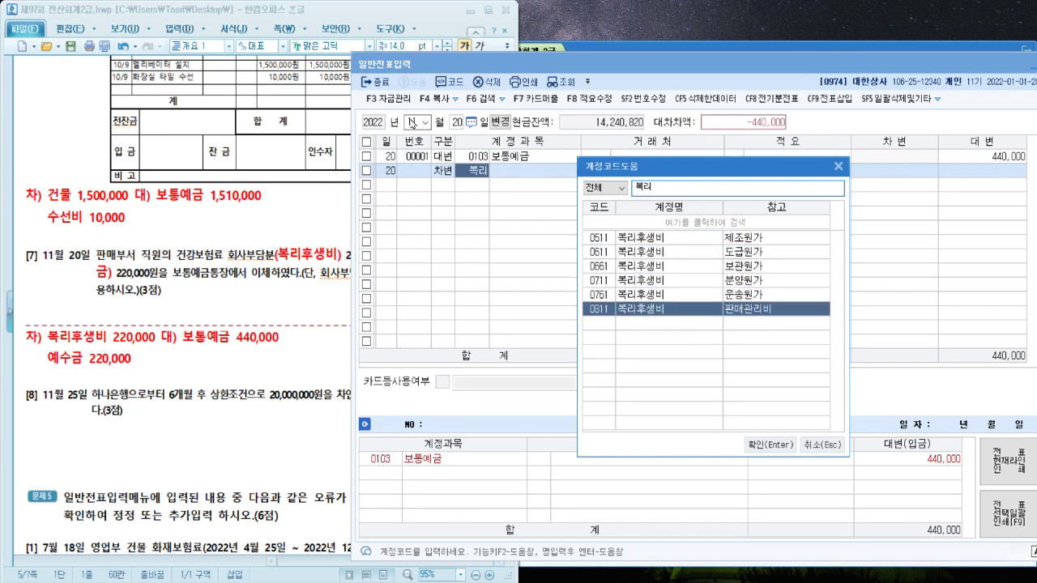
pyautogui.press('Return')
pyautogui.press('Return')
pyautogui.press('Return')
pyautogui.write('2')
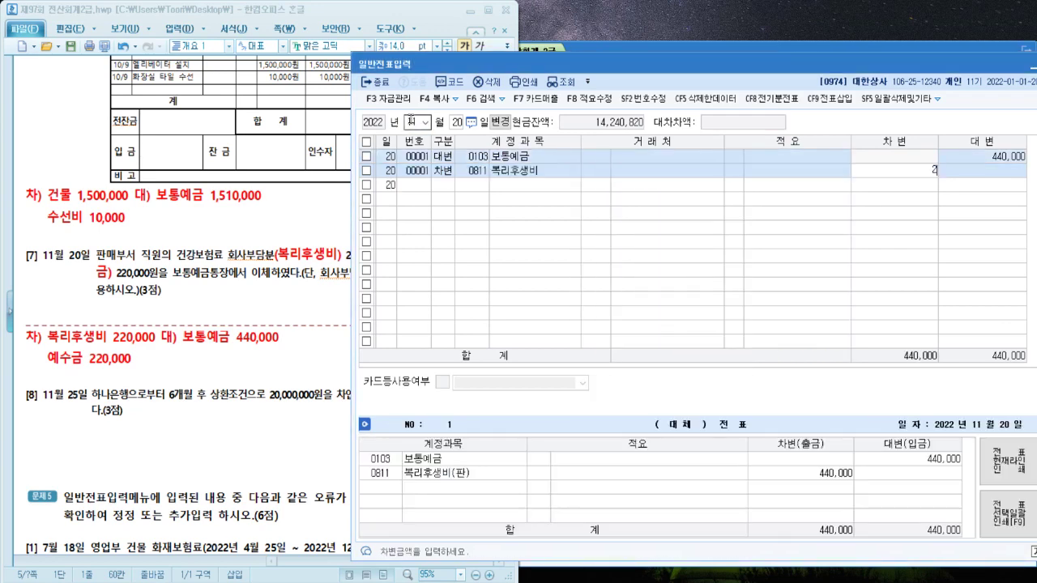
pyautogui.write('20,000')
# Add the debit line 0254 예수금 for the other 220,000
pyautogui.press('Return')
pyautogui.write('3')
pyautogui.press('Return')
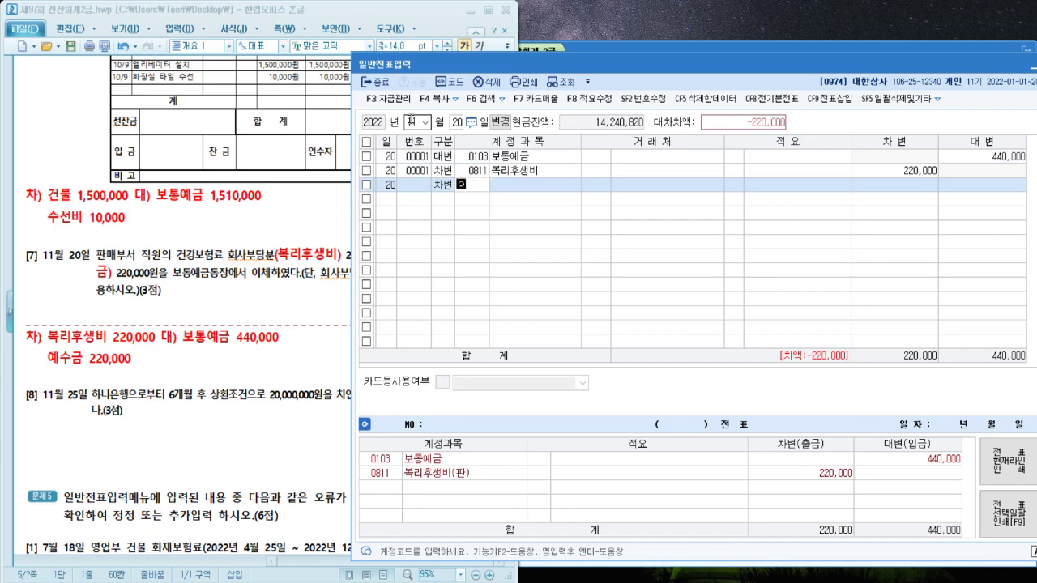
pyautogui.write('예수')
pyautogui.press('Return')
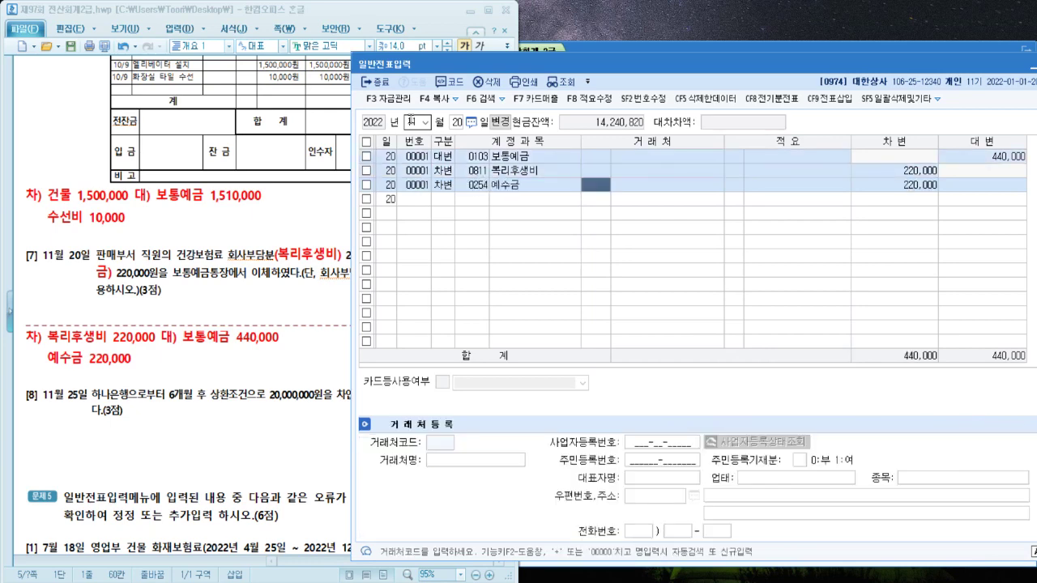
pyautogui.press('Return')
pyautogui.press('Return')
pyautogui.press('Return')
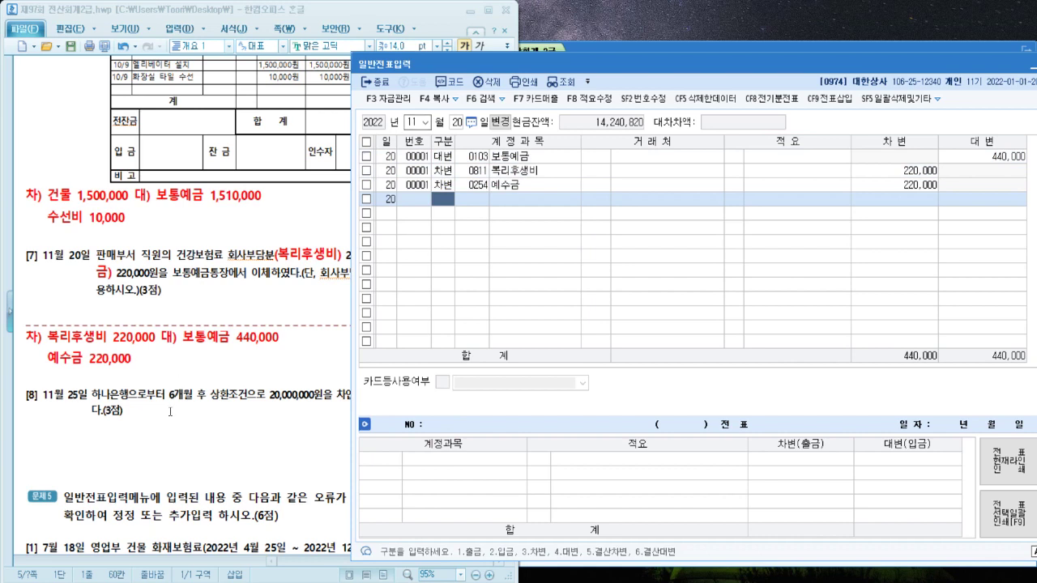
pyautogui.click(175, 444)
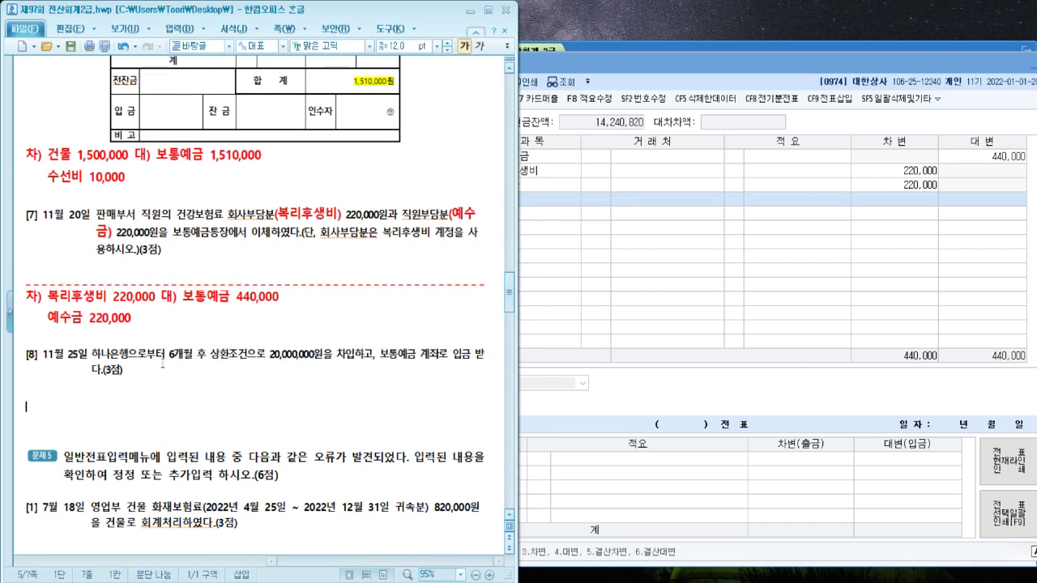
# Highlight '6개월 후 상환' and write the debit side '차) 보통예금 20,000,000' below item [8]
pyautogui.moveTo(169, 355); pyautogui.dragTo(229, 362)
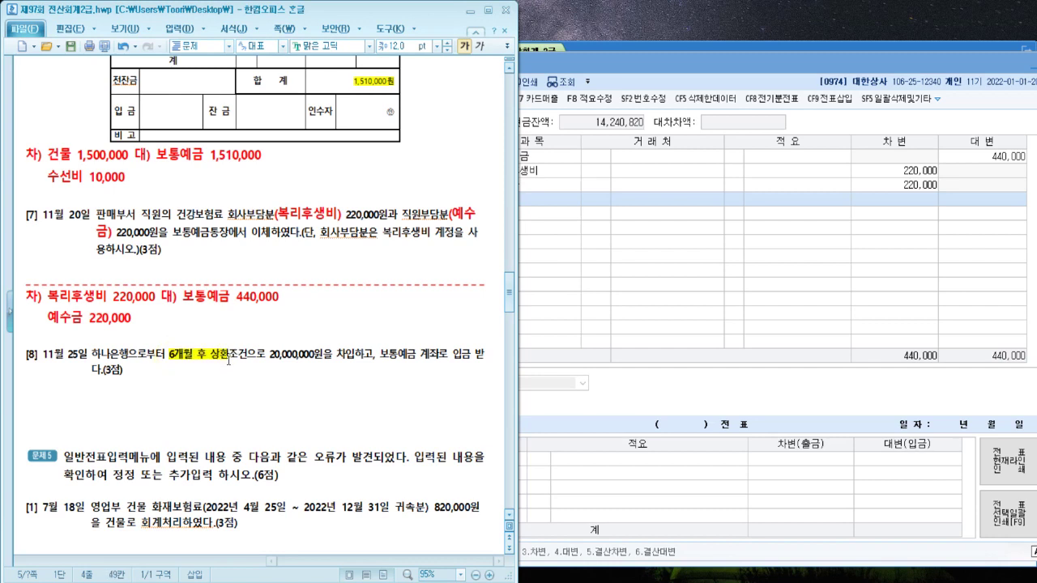
pyautogui.click(311, 388)
pyautogui.write('차)')
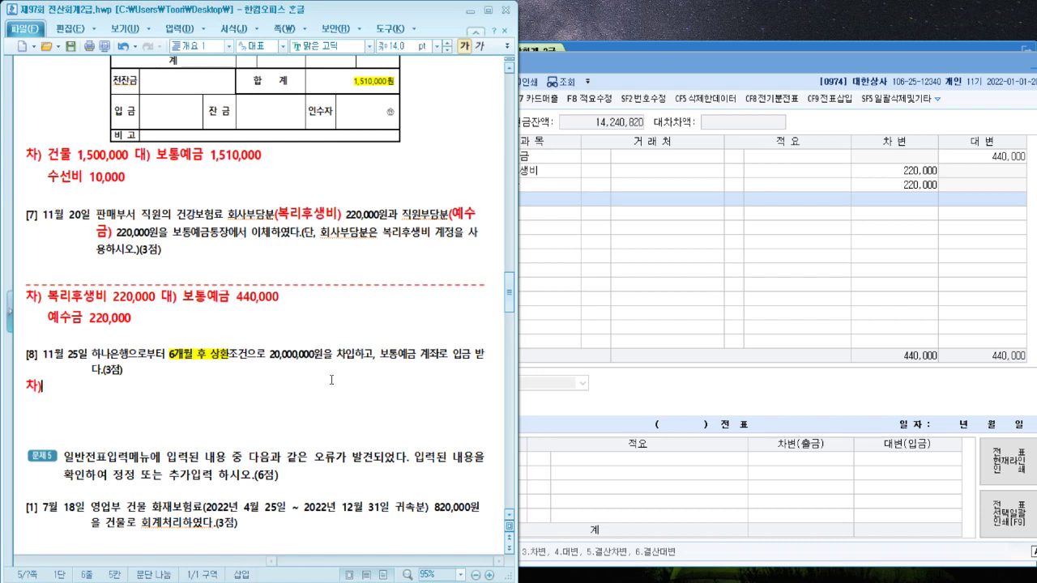
pyautogui.write(' 대')
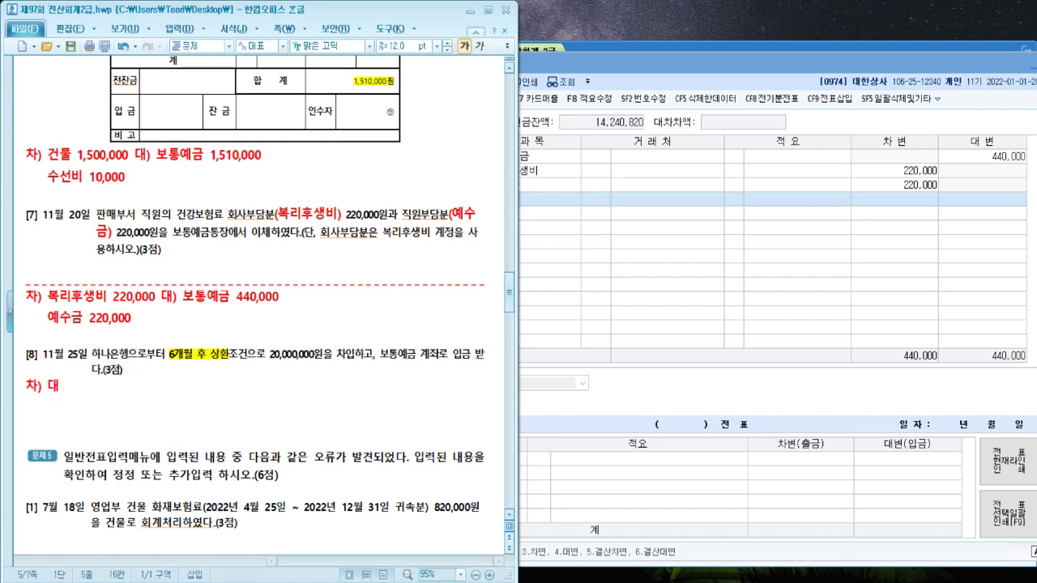
pyautogui.click(332, 380)
pyautogui.write(')')
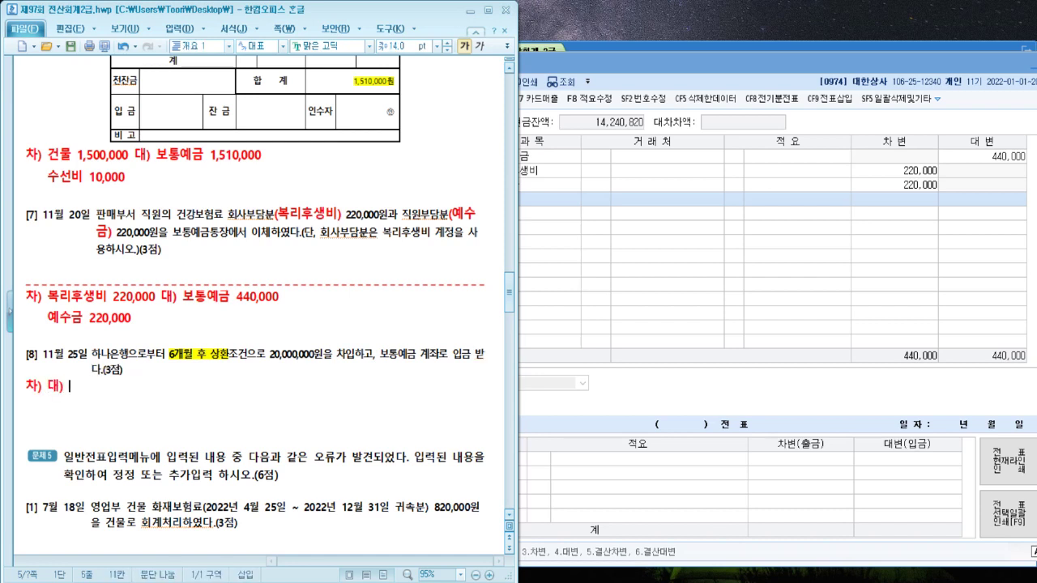
pyautogui.press('Left')
pyautogui.press('Left')
pyautogui.write('ㅂ보통예금 20')
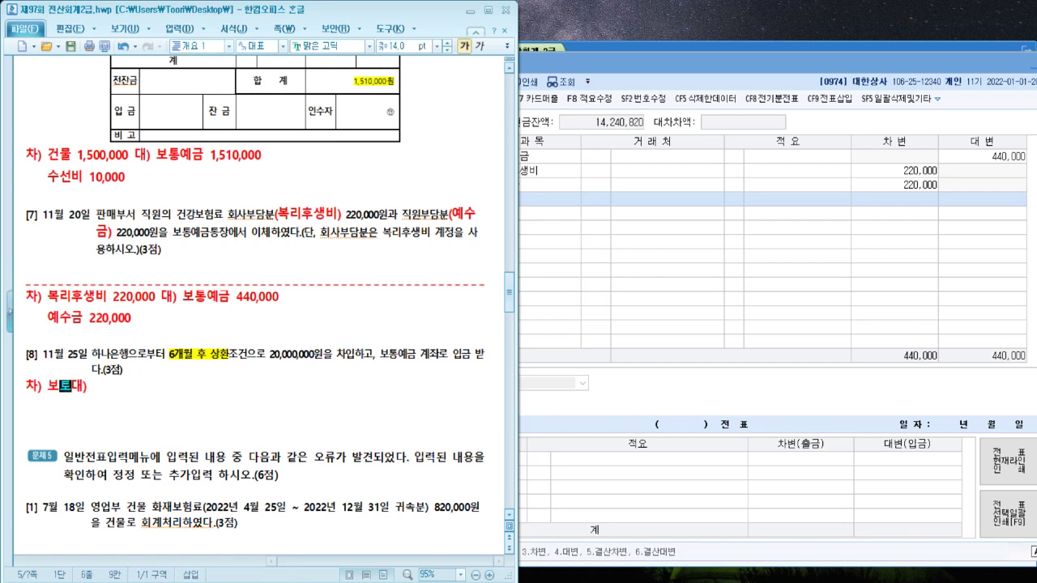
pyautogui.write(',000,000')
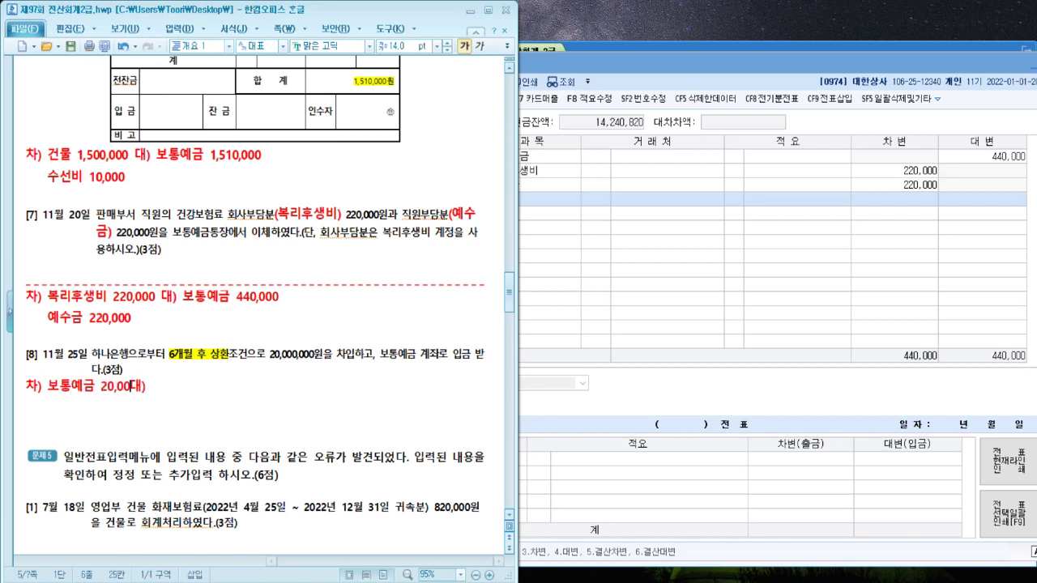
# Complete the credit side '대) 단기차입금(하나은행) 20,000,000'
pyautogui.press('End')
pyautogui.write('단기차입금(')
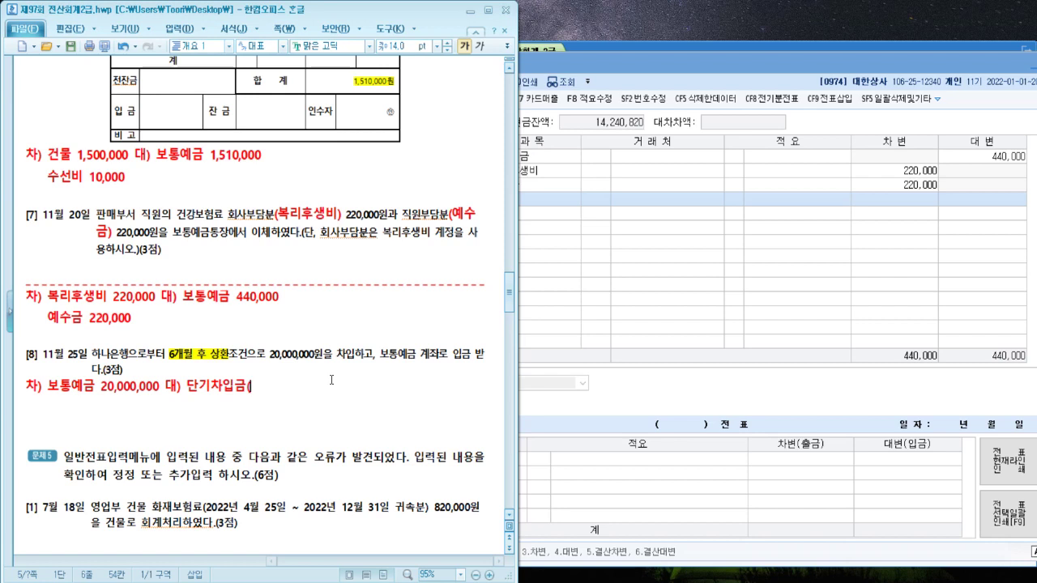
pyautogui.write('하나은행) ')
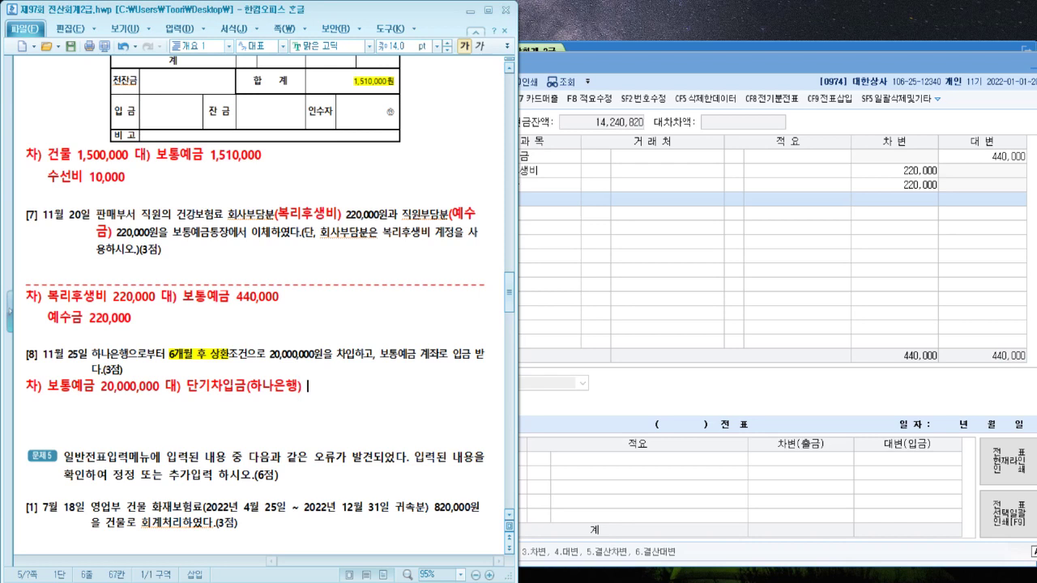
pyautogui.write('20,000,000')
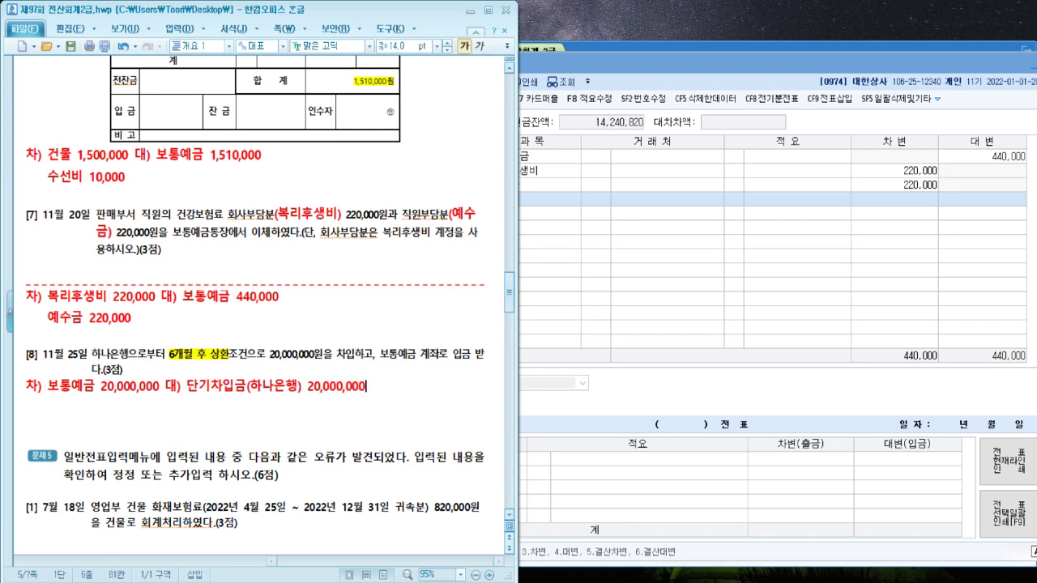
# Date the voucher the 25th and enter the debit line 보통예금 20,000,000
pyautogui.click(816, 201)
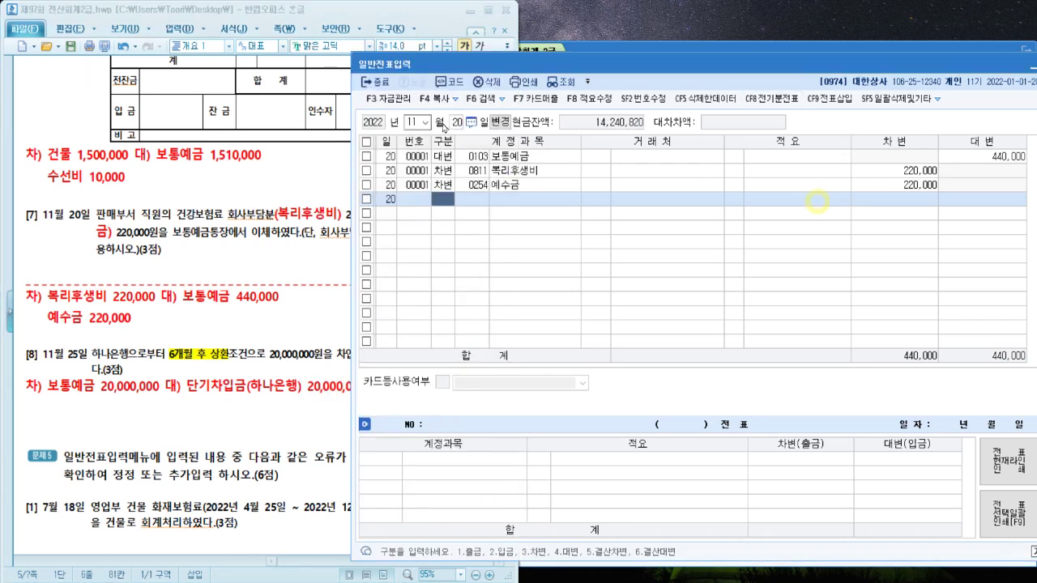
pyautogui.click(458, 123)
pyautogui.write('25')
pyautogui.press('Return')
pyautogui.write('3')
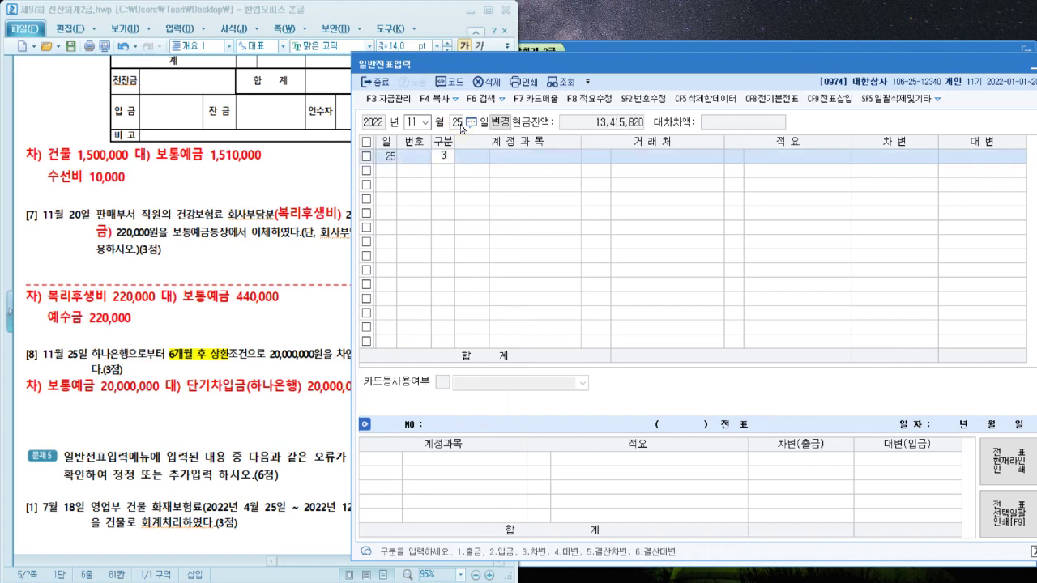
pyautogui.press('Return')
pyautogui.write('보통')
pyautogui.press('Return')
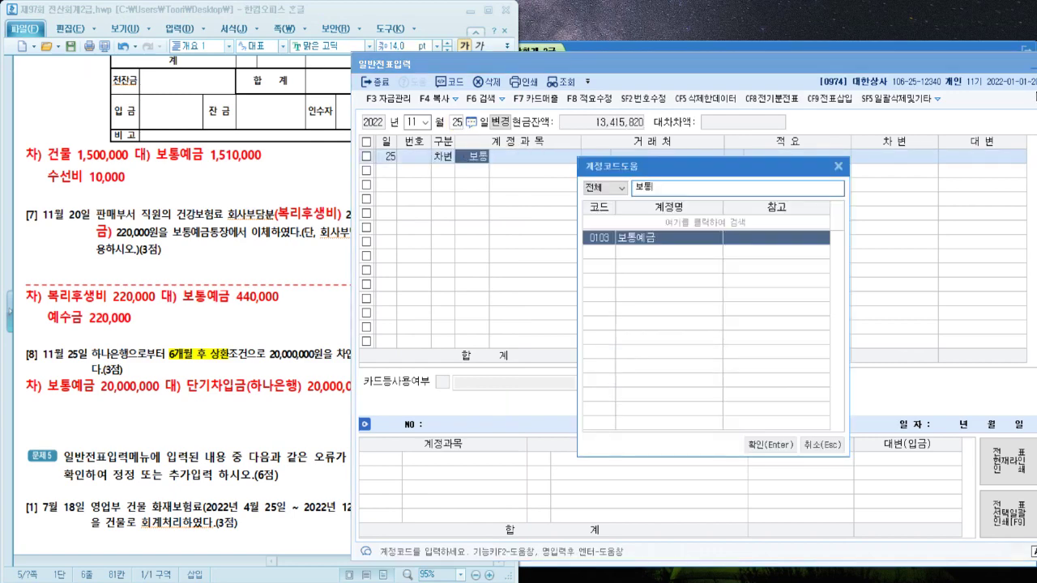
pyautogui.press('Return')
pyautogui.press('Return')
pyautogui.press('Return')
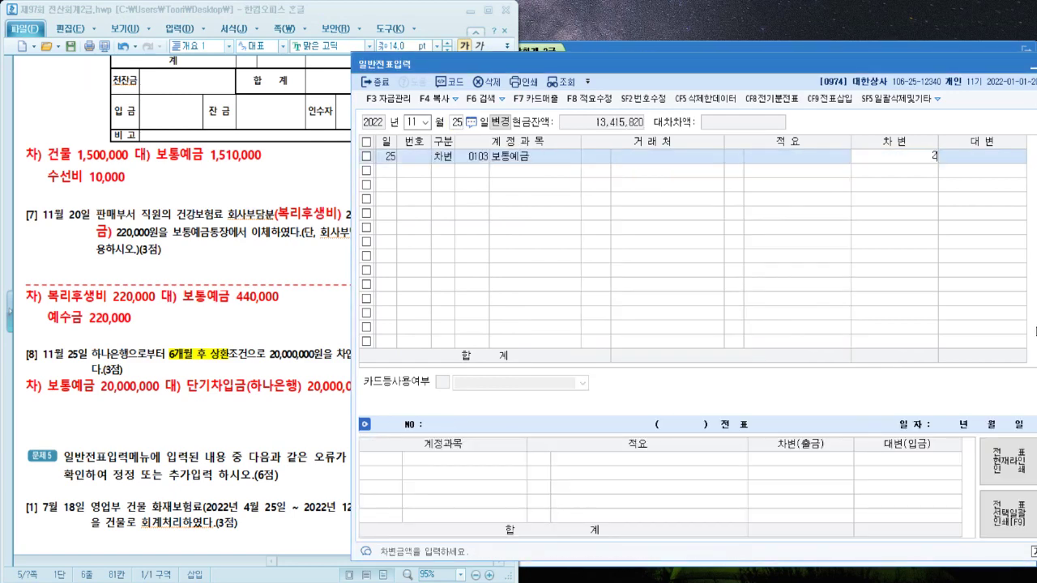
pyautogui.write('20000000')
# Add the credit line 단기차입금 20,000,000 with counterparty 하나은행
pyautogui.press('Return')
pyautogui.write('4')
pyautogui.press('Return')
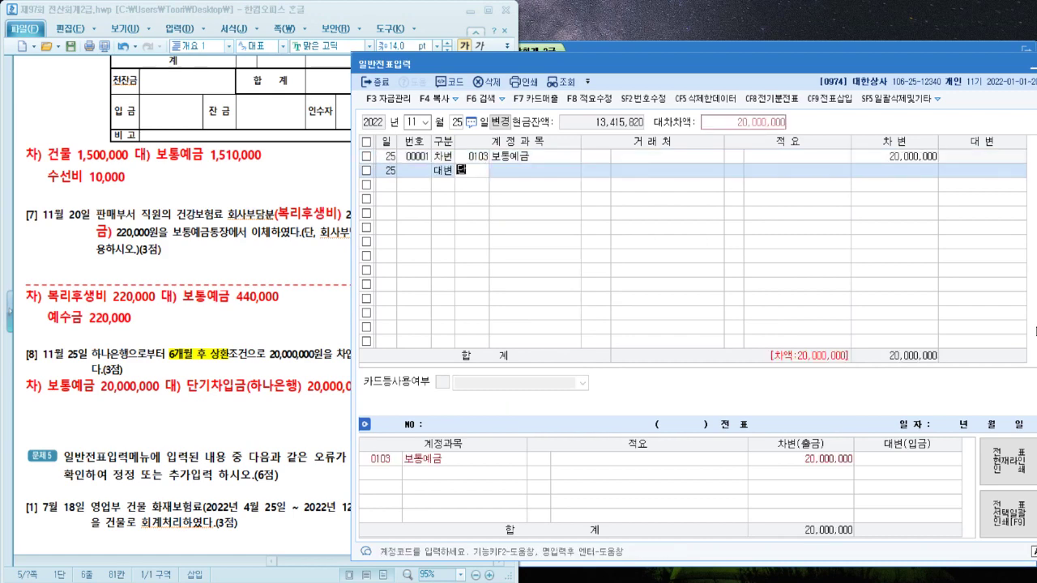
pyautogui.write('단ㄱㅣ')
pyautogui.press('Return')
pyautogui.press('Return')
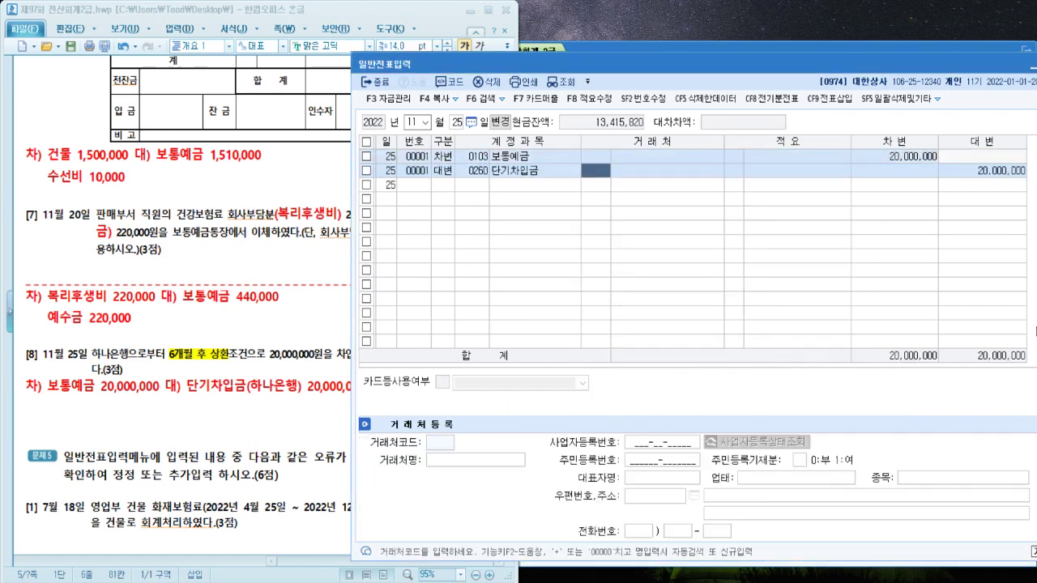
pyautogui.write('하나')
pyautogui.press('Return')
pyautogui.press('Return')
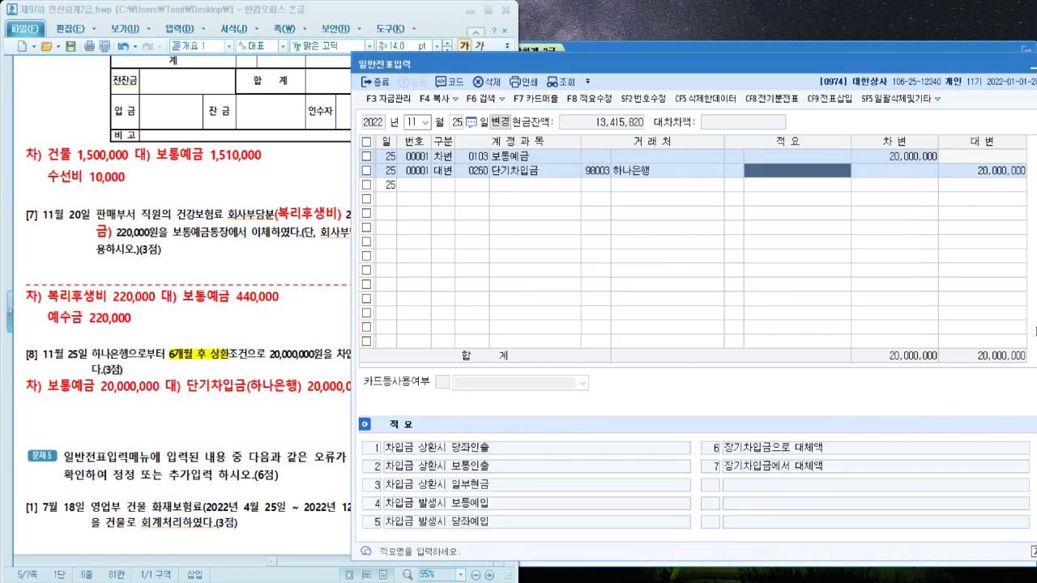
pyautogui.press('Return')
pyautogui.press('Return')
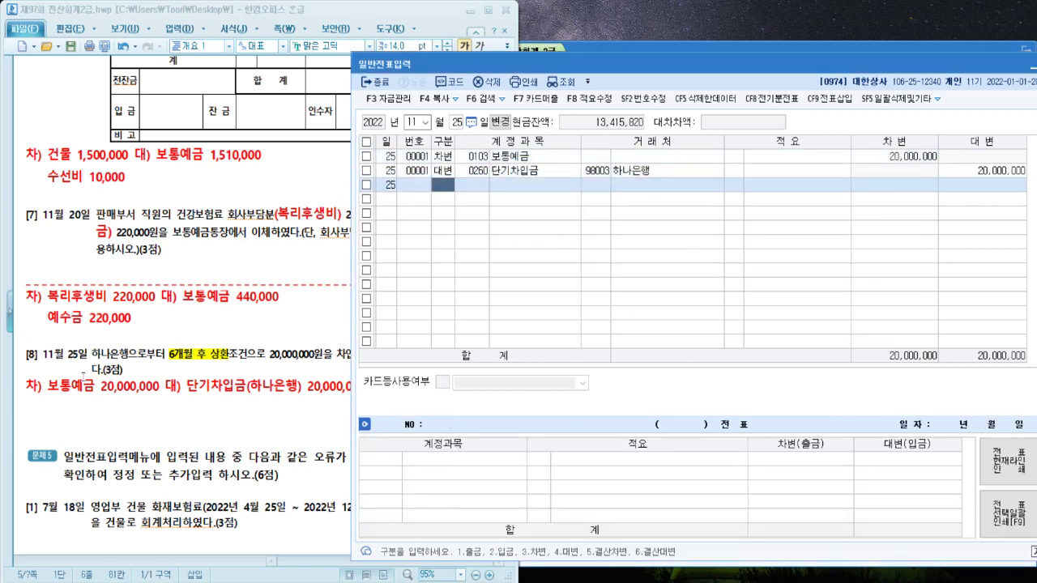
pyautogui.scroll(-5, 83, 374)
pyautogui.click(116, 292)
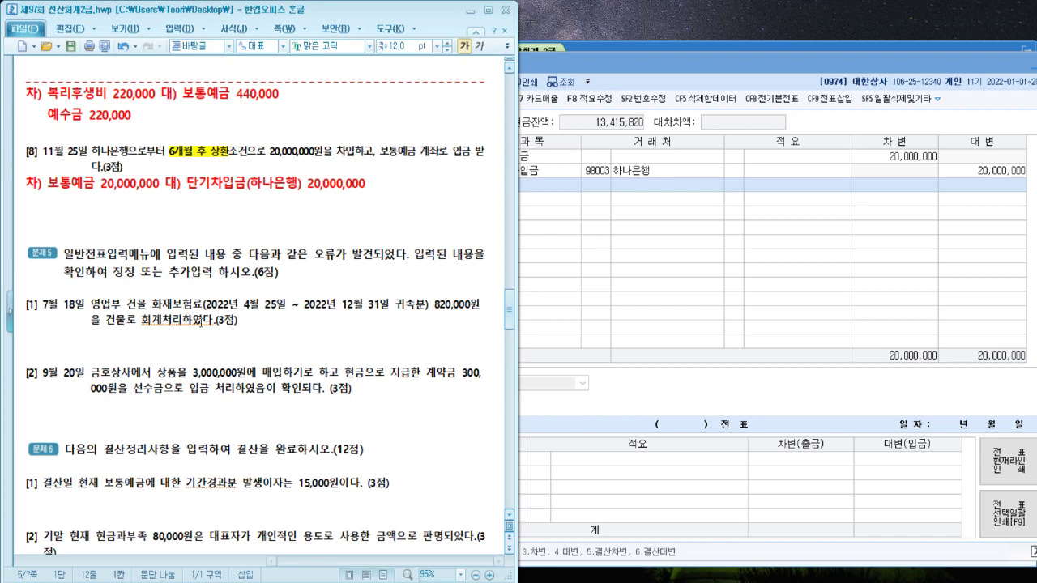
# Write the red correction '건물-> 보험료' on the line under 문제5 item [1]
pyautogui.click(165, 341)
pyautogui.write('건물->')
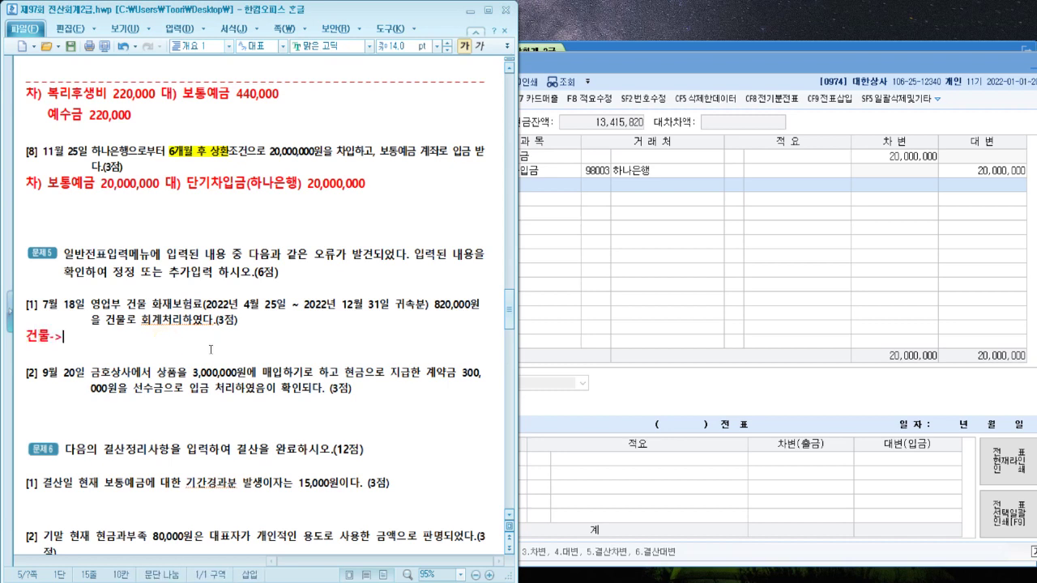
pyautogui.write(' 보험료')
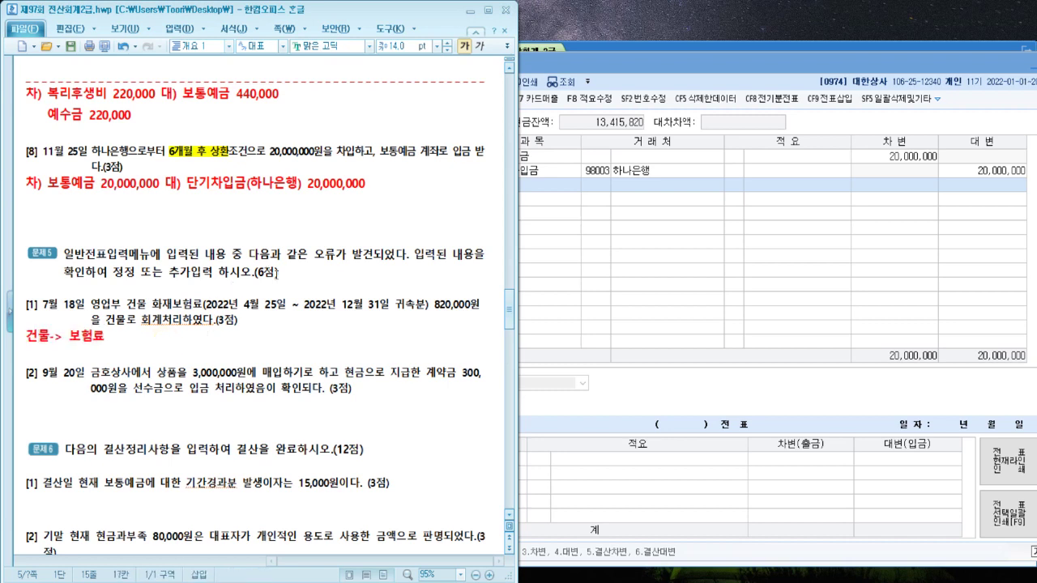
pyautogui.click(587, 306)
# On the July 18 voucher, replace the 건물 debit account with 0821 보험료 (판매관리비)
pyautogui.click(415, 121)
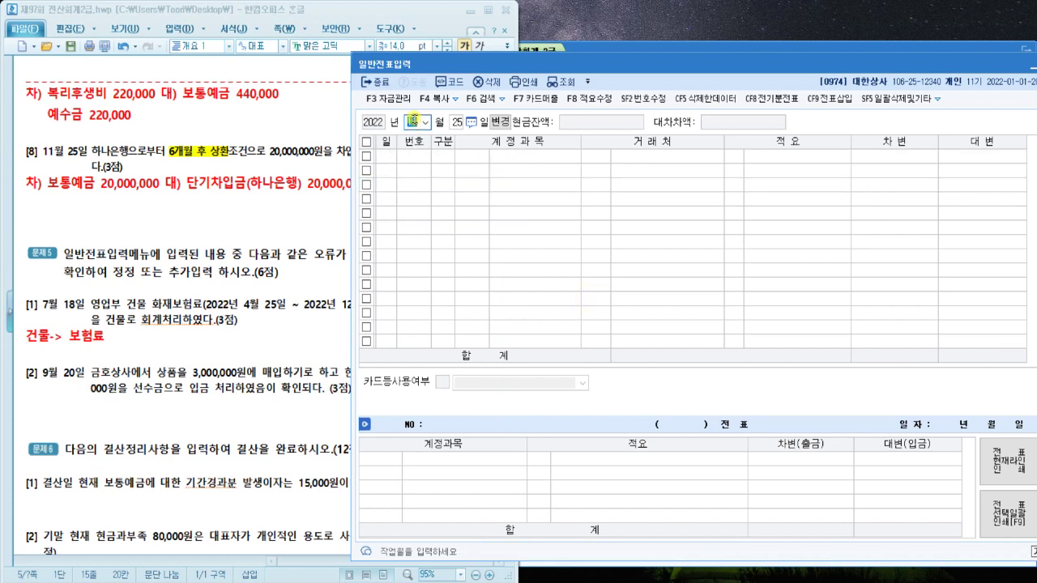
pyautogui.write('07')
pyautogui.press('Return')
pyautogui.write('18')
pyautogui.press('Return')
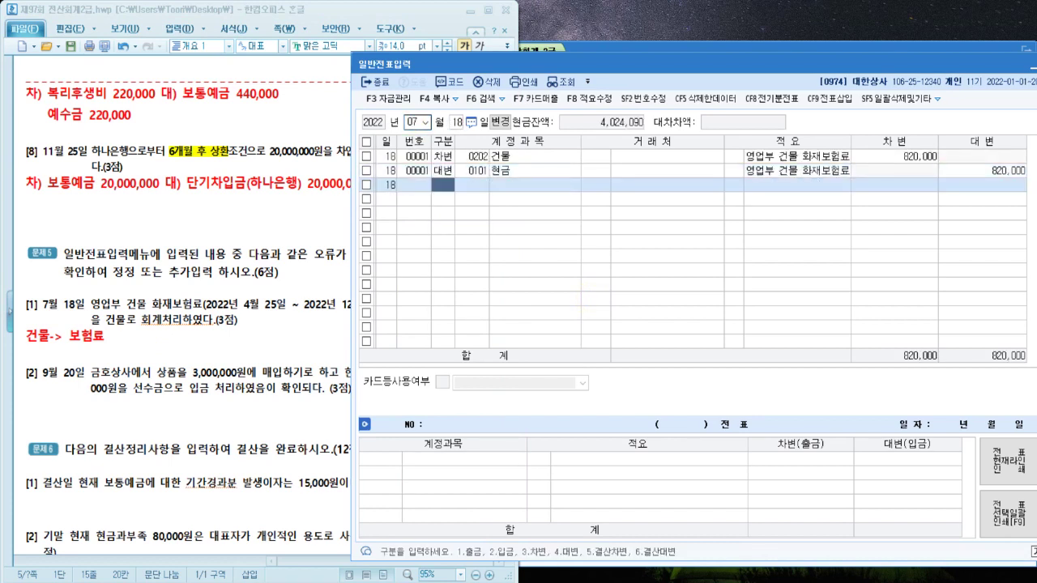
pyautogui.press('Up')
pyautogui.press('Up')
pyautogui.press('Right')
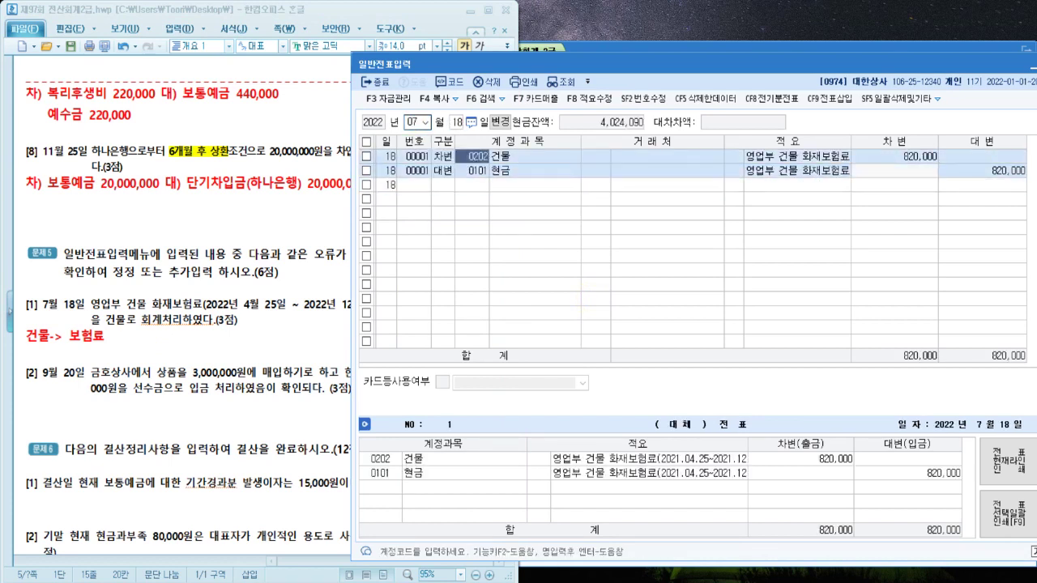
pyautogui.write('보험료')
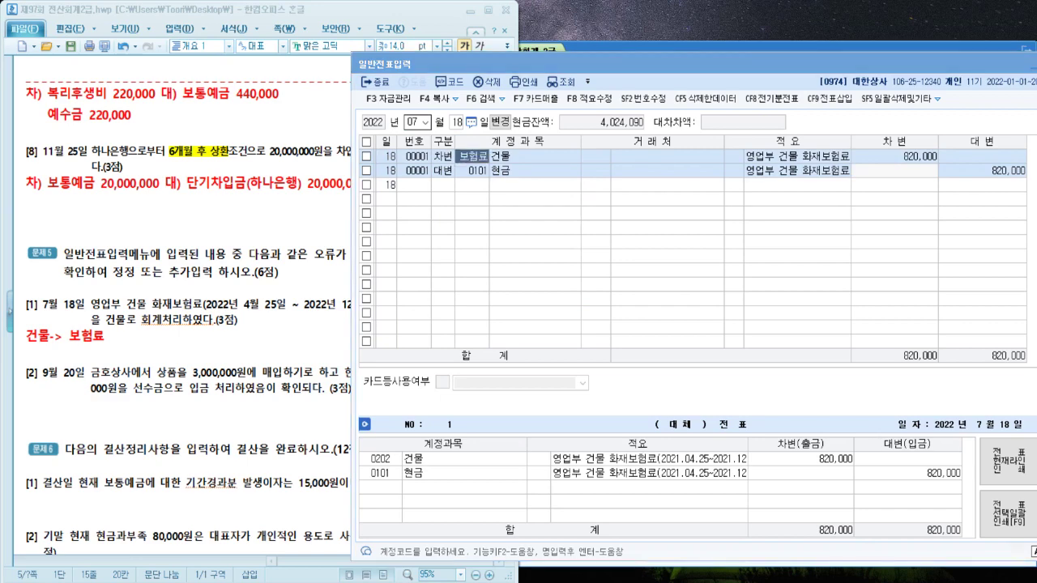
pyautogui.press('Return')
pyautogui.press('Down')
pyautogui.press('Down')
pyautogui.press('Down')
pyautogui.press('Down')
pyautogui.press('Down')
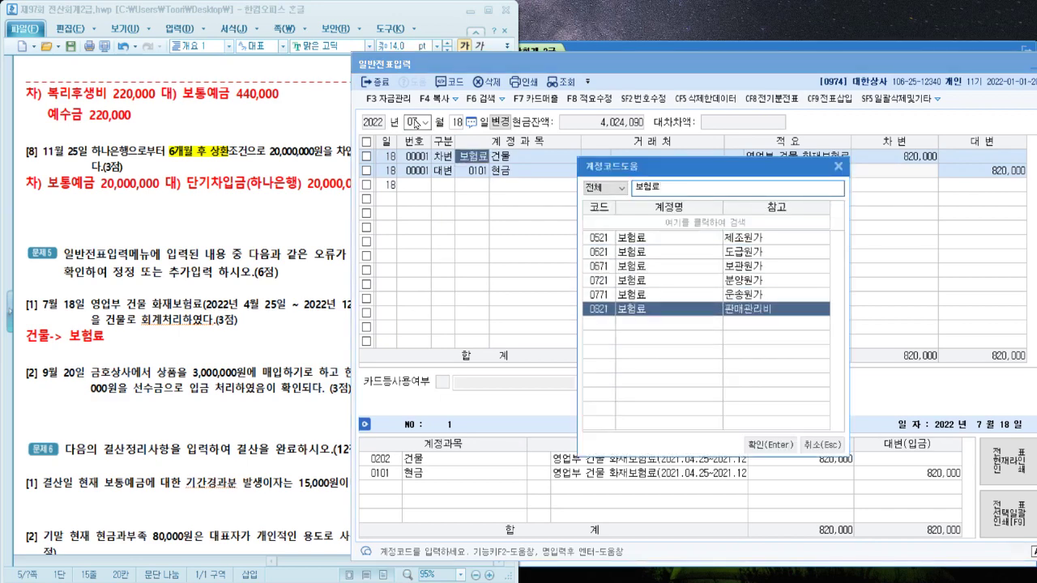
pyautogui.press('Return')
pyautogui.click(535, 180)
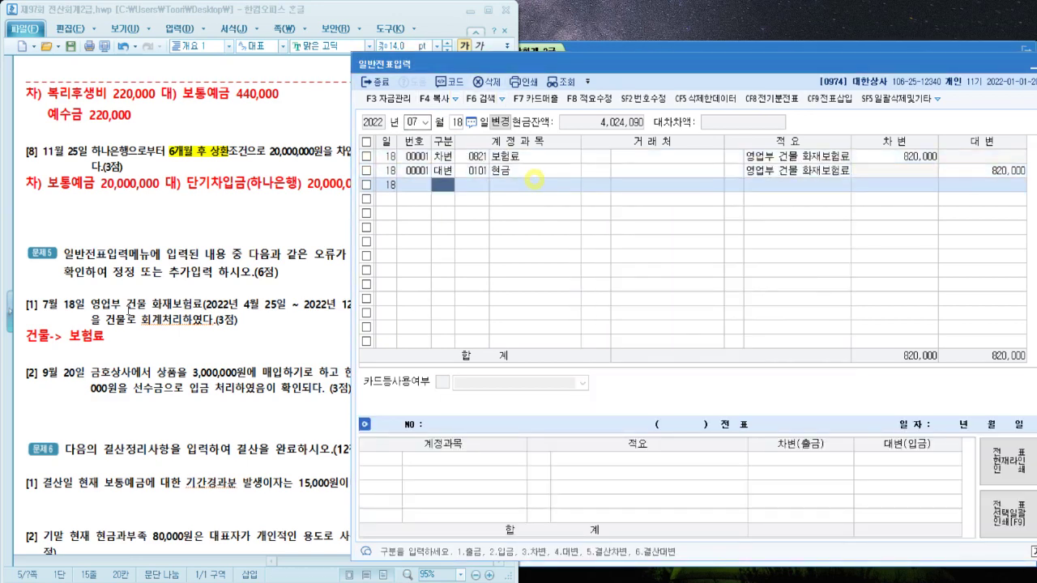
pyautogui.click(134, 310)
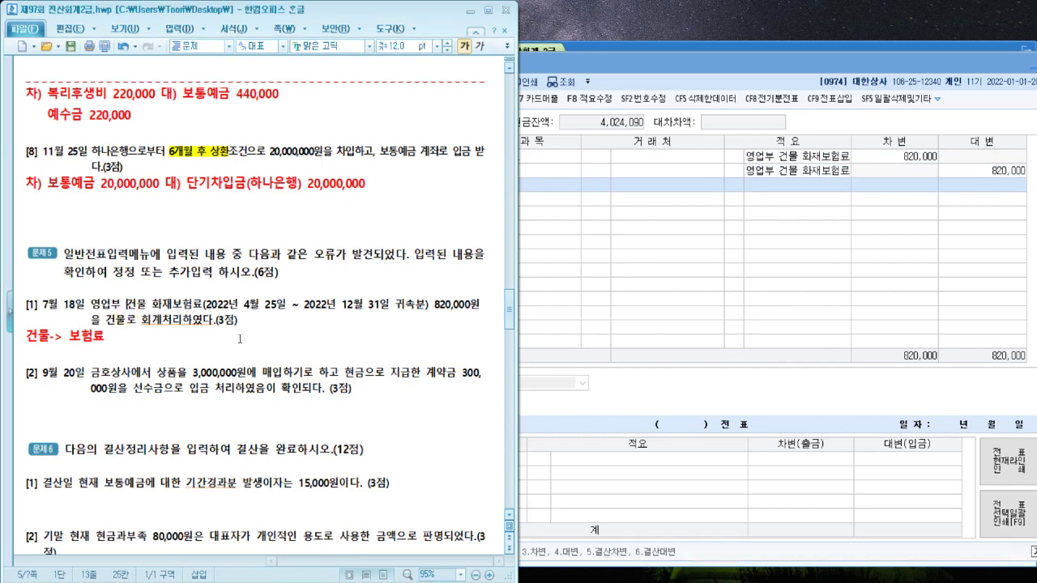
# Highlight the down-payment phrase in item [2] and write 선수금->선급금 below it
pyautogui.scroll(-2, 239, 339)
pyautogui.click(238, 327)
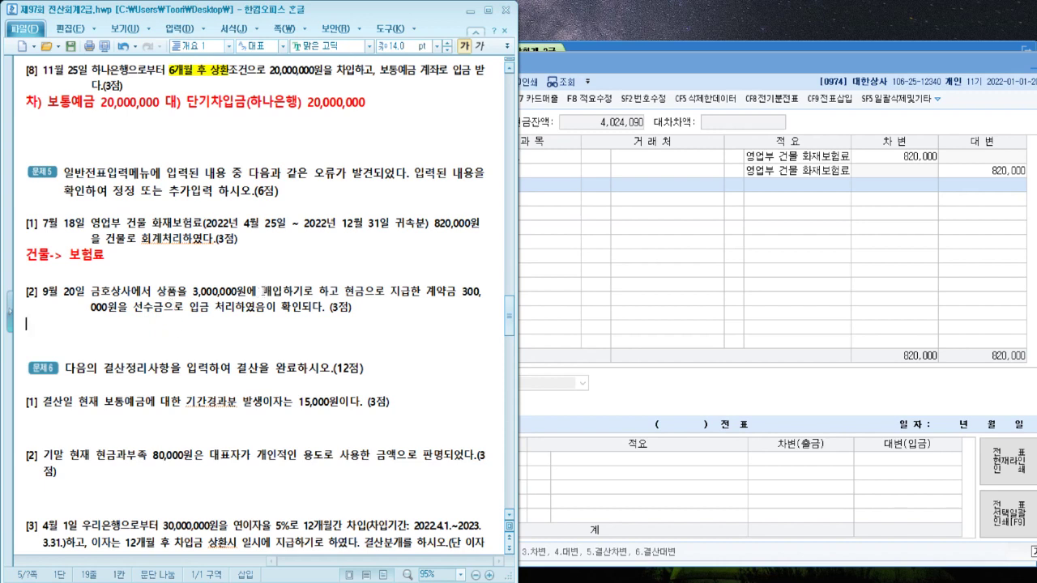
pyautogui.moveTo(262, 292); pyautogui.dragTo(458, 289)
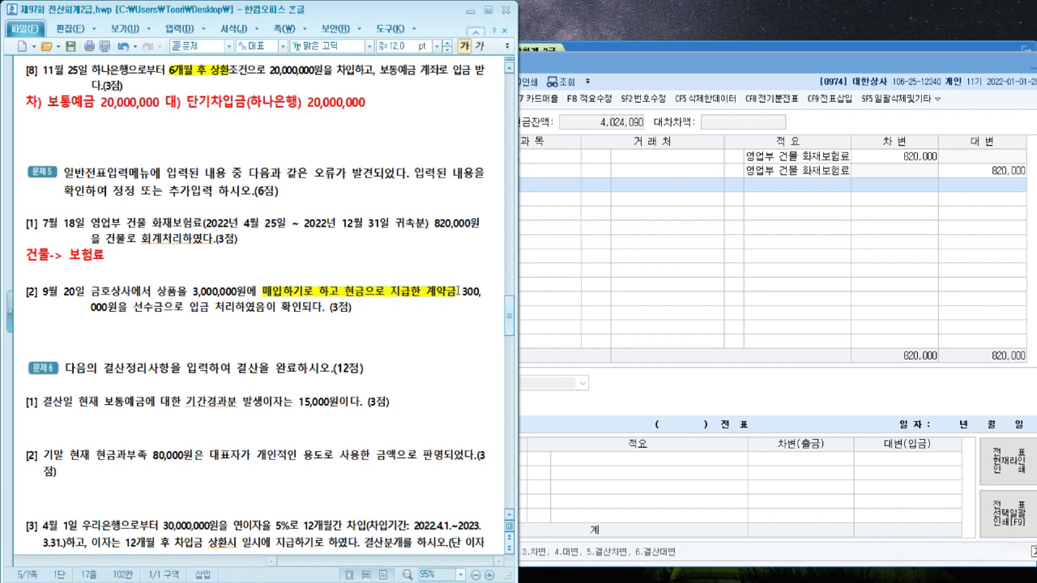
pyautogui.click(107, 342)
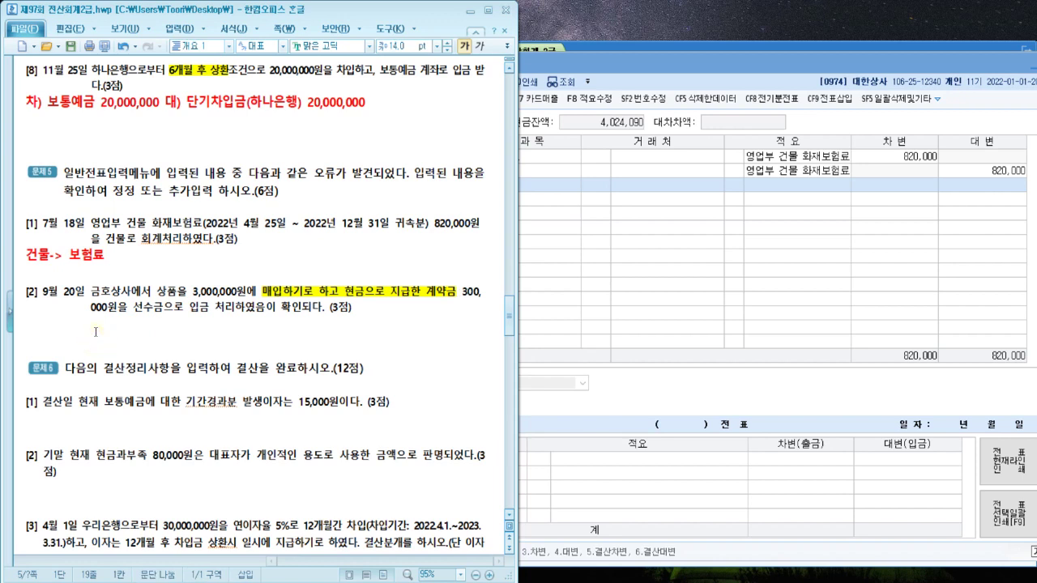
pyautogui.write('선수금-')
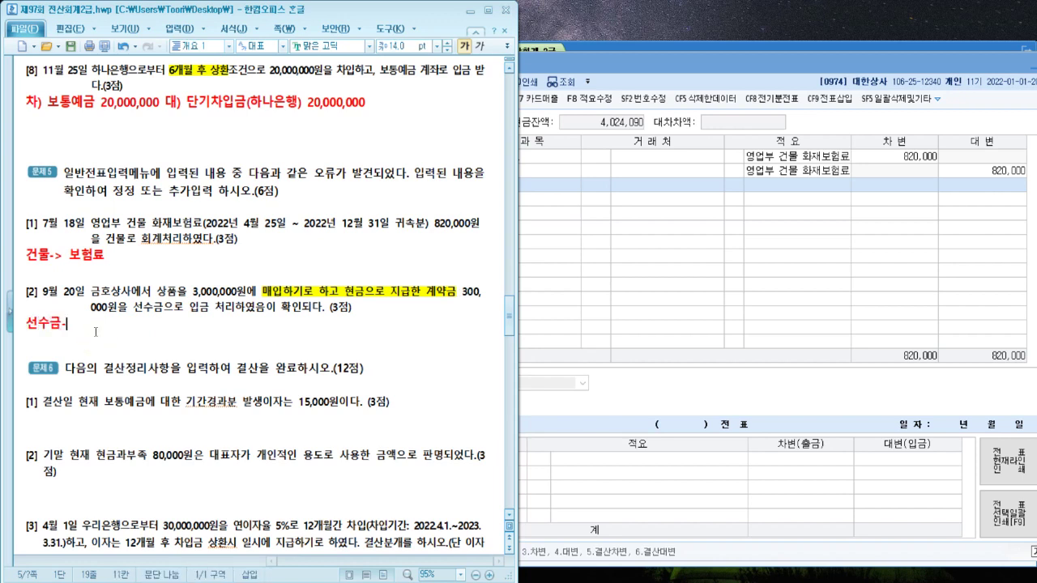
pyautogui.write('>선급금')
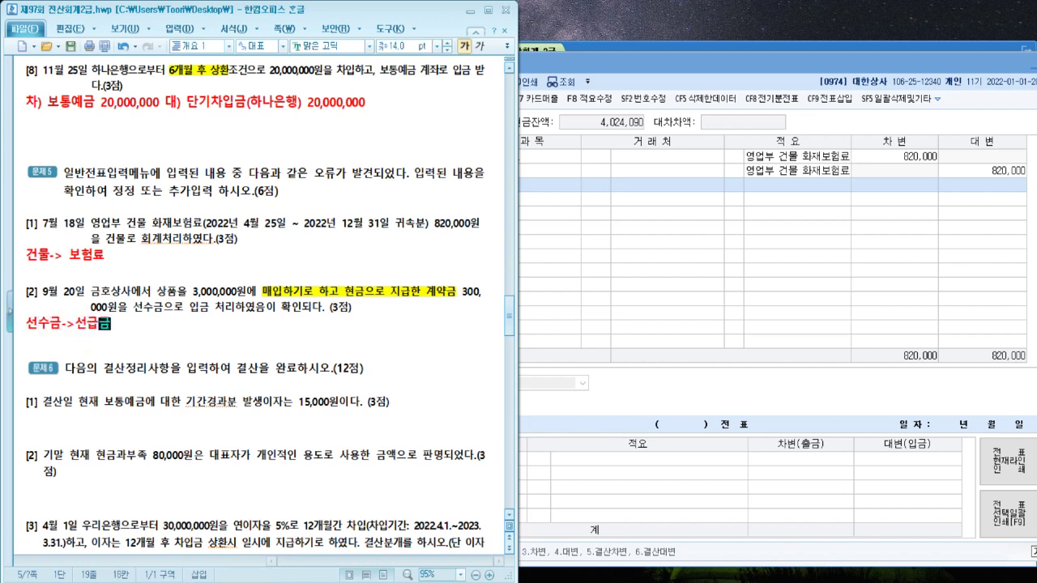
# Check the September 20 voucher in KcLep's 일반전표입력 before returning to the notes
pyautogui.click(811, 330)
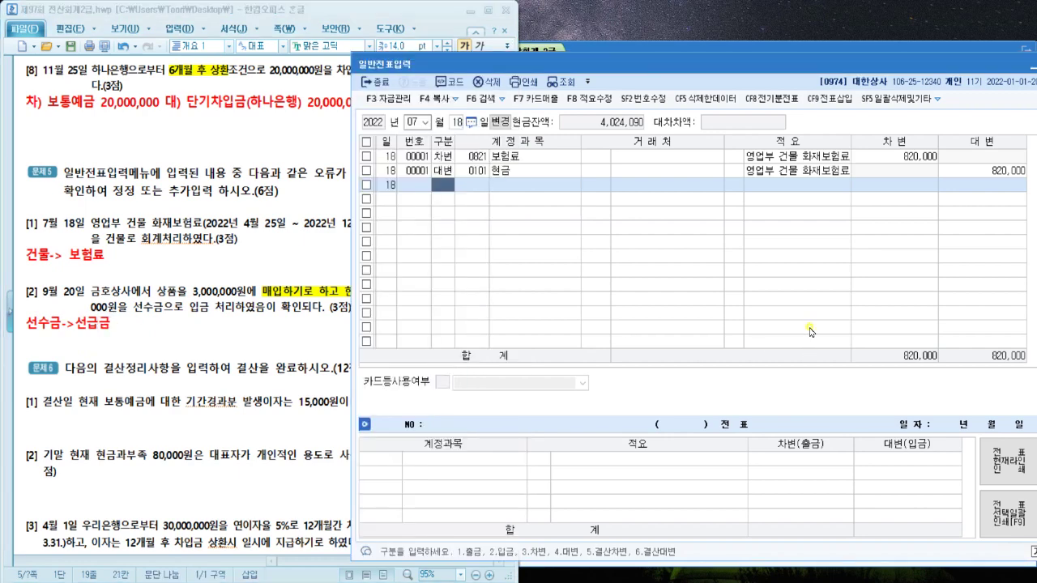
pyautogui.click(418, 122)
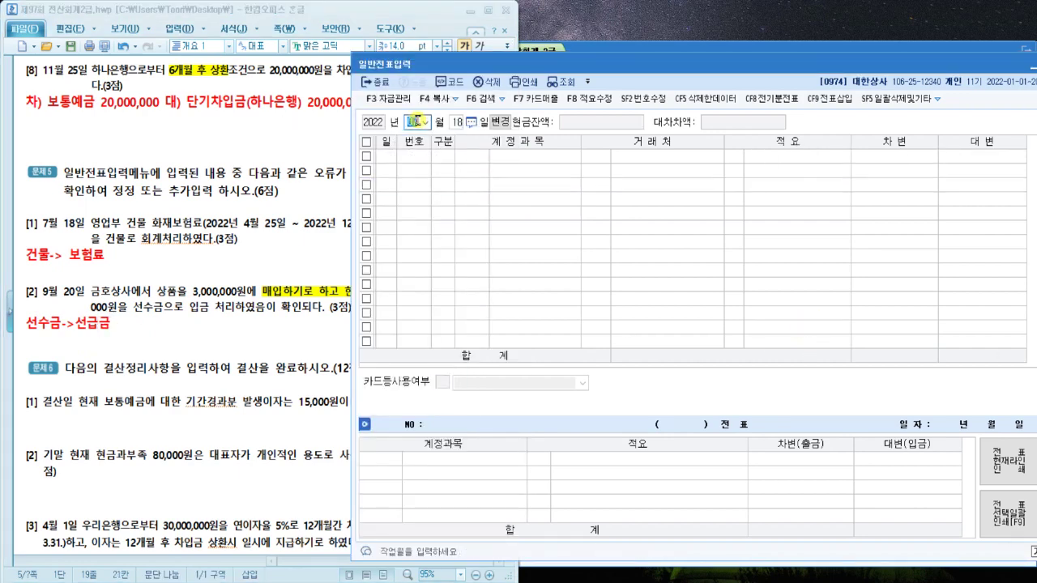
pyautogui.write('09 월 20')
pyautogui.press('Return')
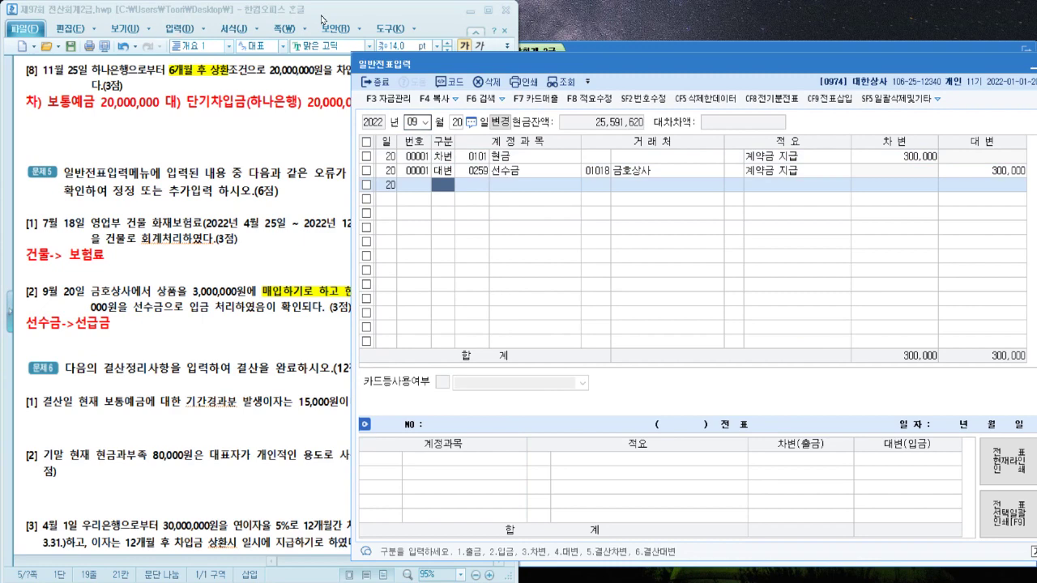
pyautogui.click(208, 326)
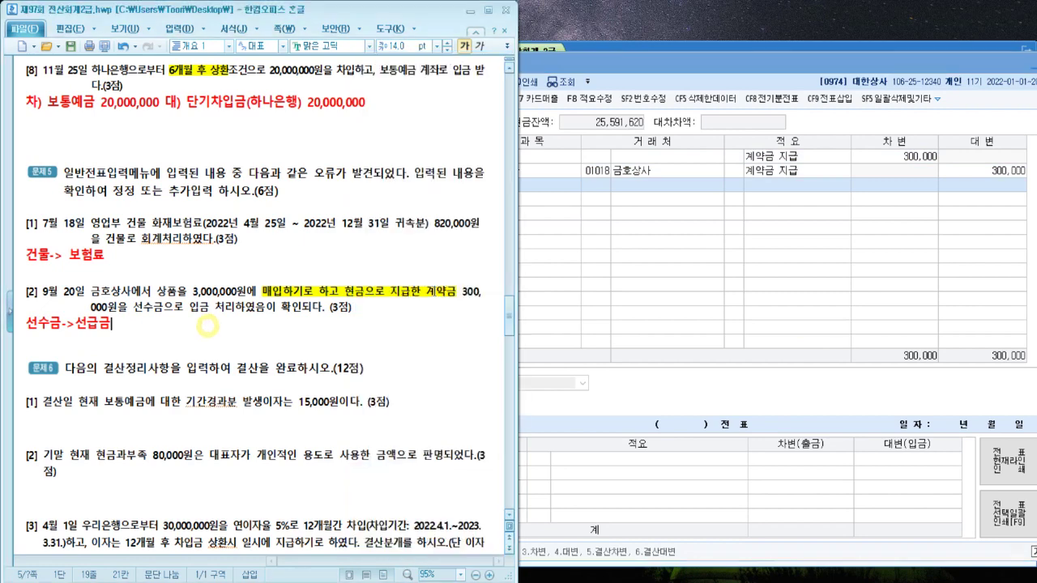
# Write the corrected entry 선급금300,000 / 현금300,000 under the 선수금->선급금 note
pyautogui.click(582, 238)
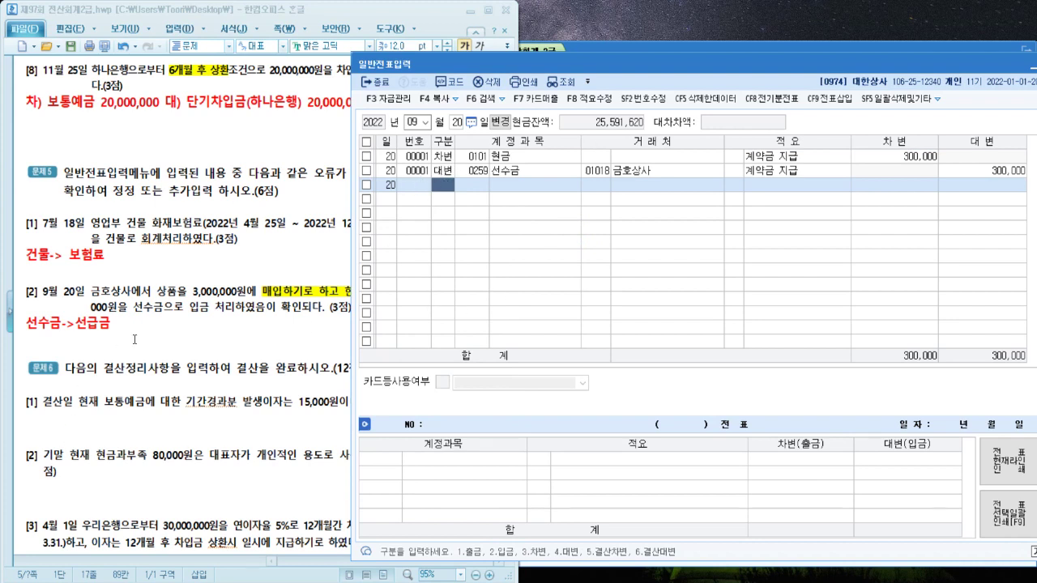
pyautogui.click(134, 340)
pyautogui.write('ㅅ')
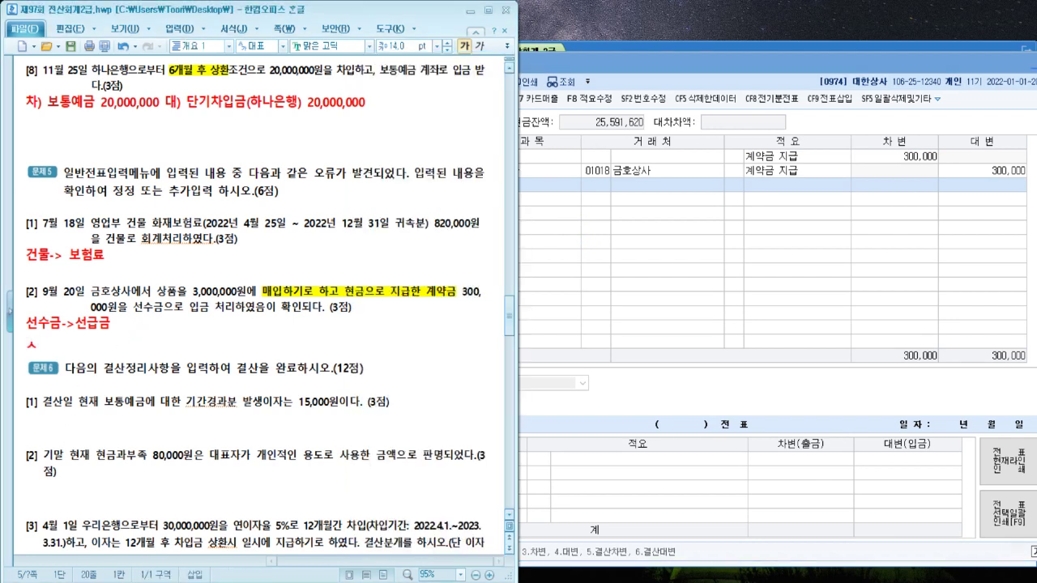
pyautogui.write('선급금/ ㅎ')
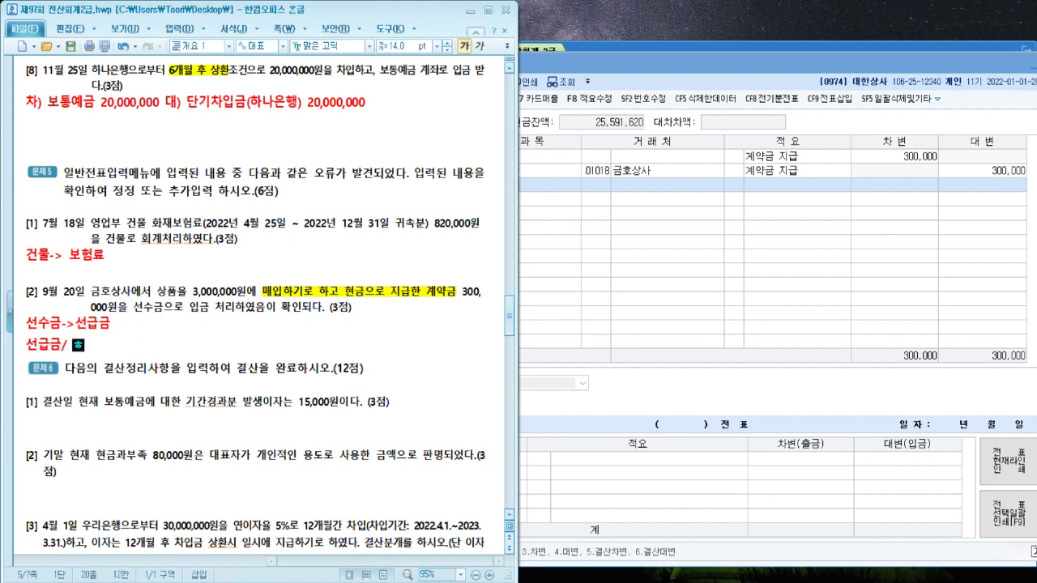
pyautogui.write('현금')
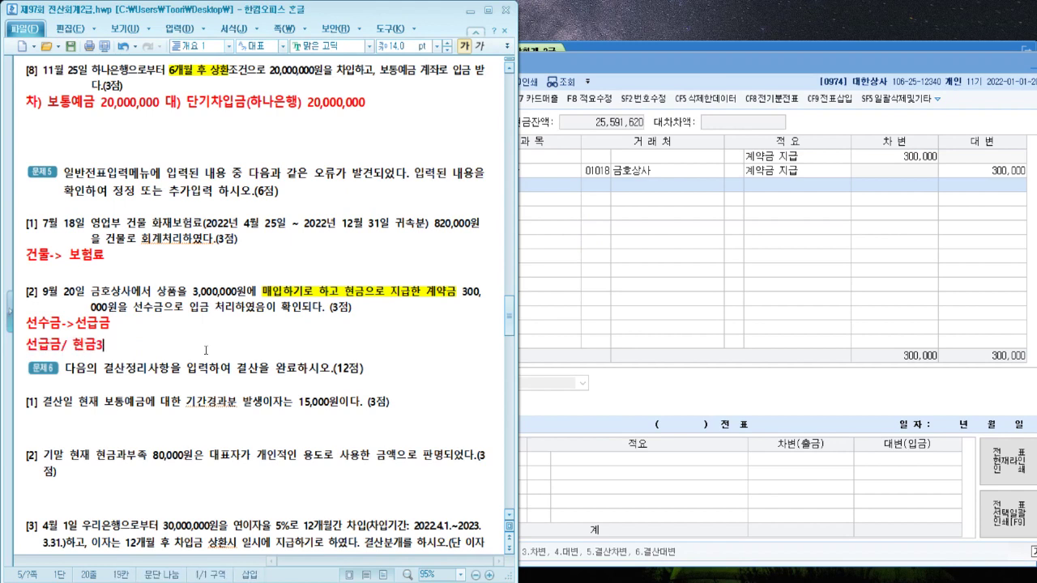
pyautogui.write('300,000')
pyautogui.hotkey('ctrl', 'Left')
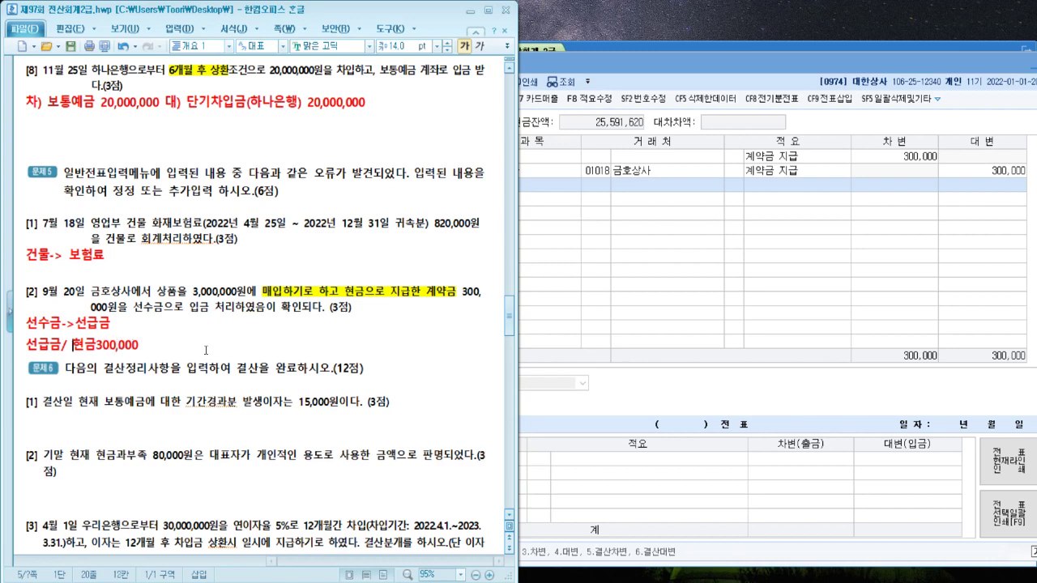
pyautogui.press('Left')
pyautogui.press('Left')
pyautogui.write('300,000')
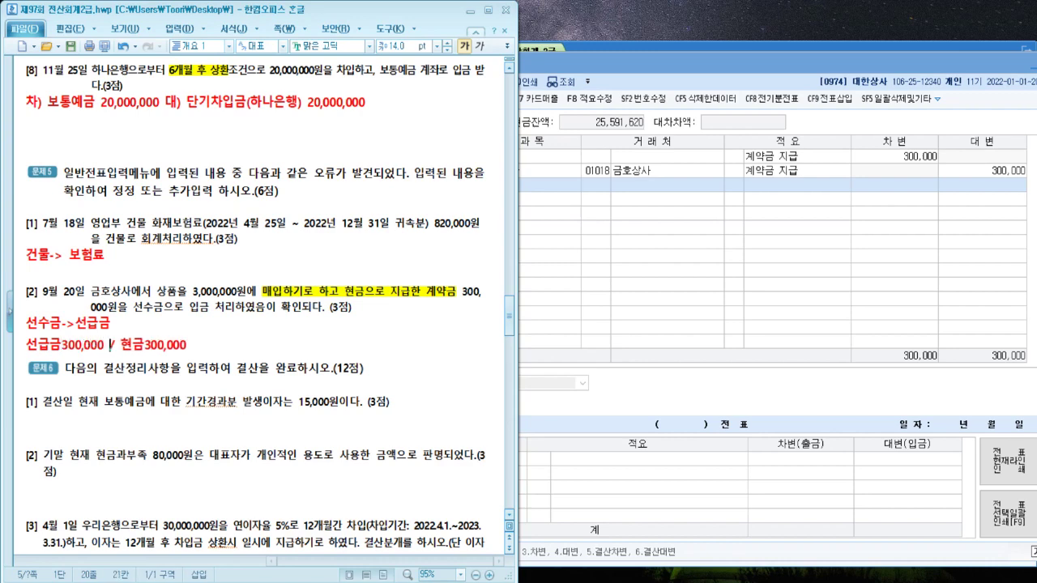
pyautogui.click(654, 370)
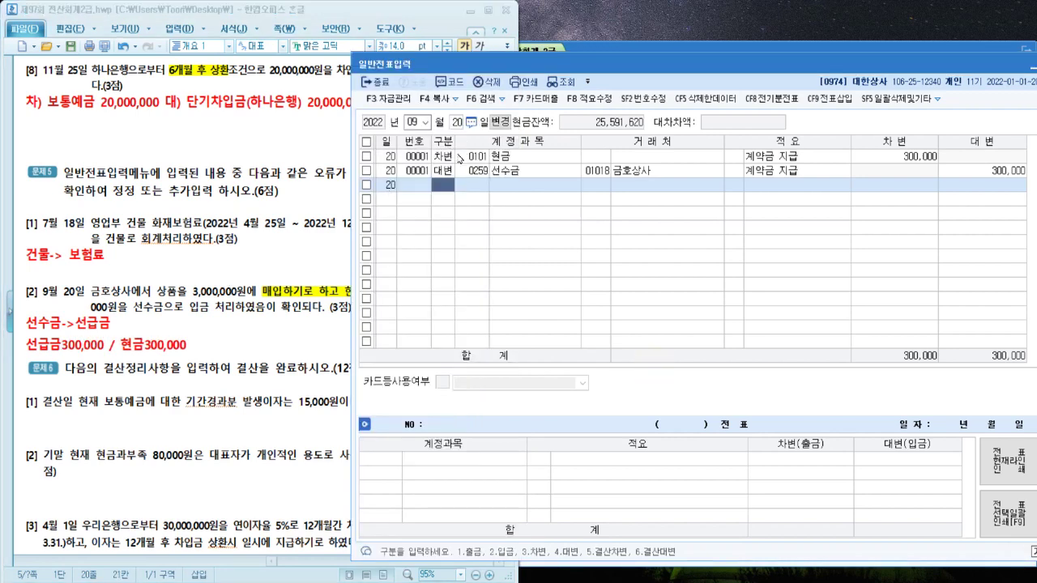
# Change row 1's account to 0131 선급금 with trading partner 금호상사
pyautogui.click(465, 156)
pyautogui.write('선급')
pyautogui.press('Return')
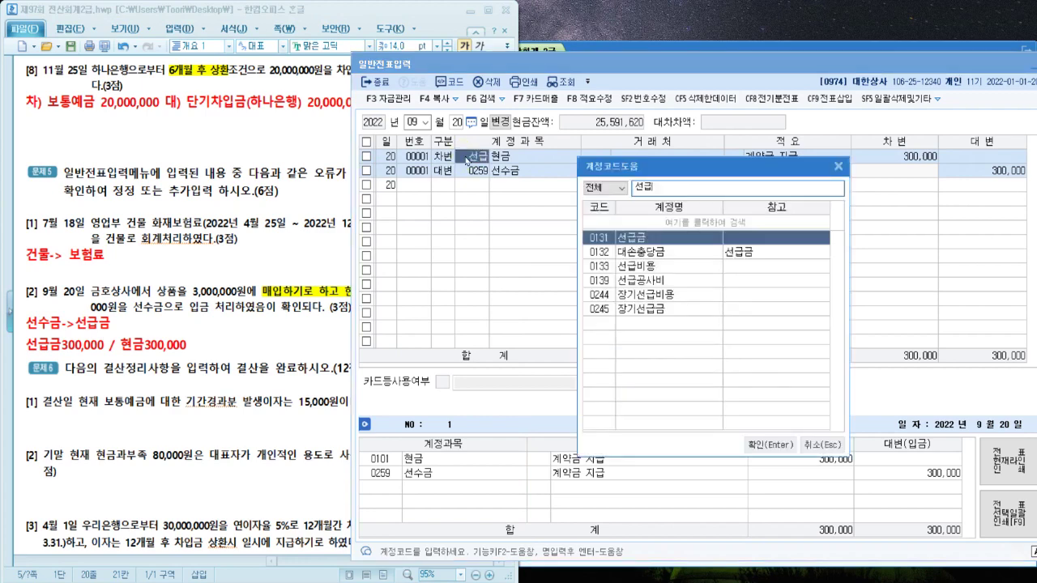
pyautogui.press('Return')
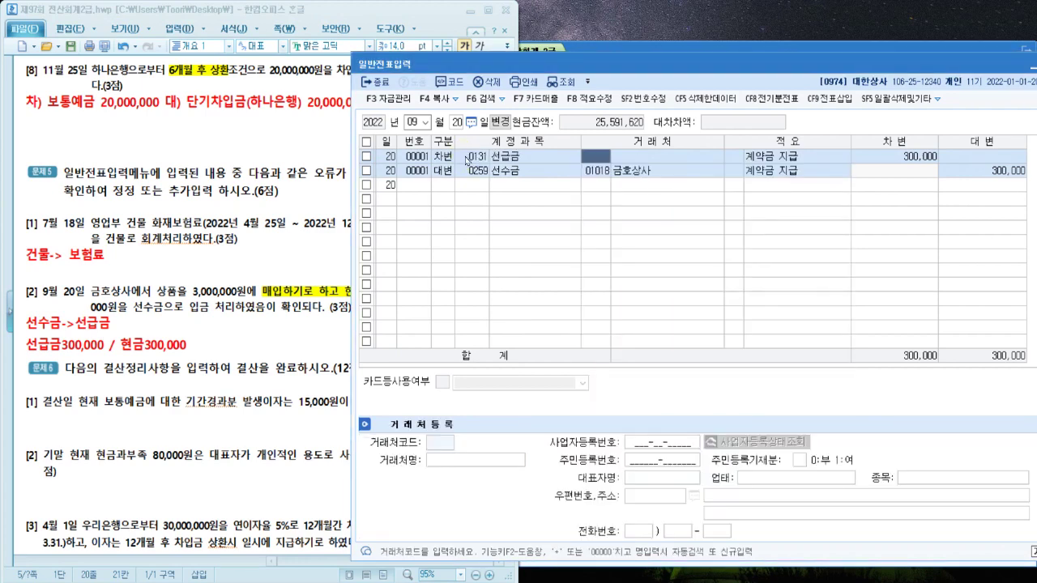
pyautogui.write('금호')
pyautogui.press('Return')
pyautogui.press('Return')
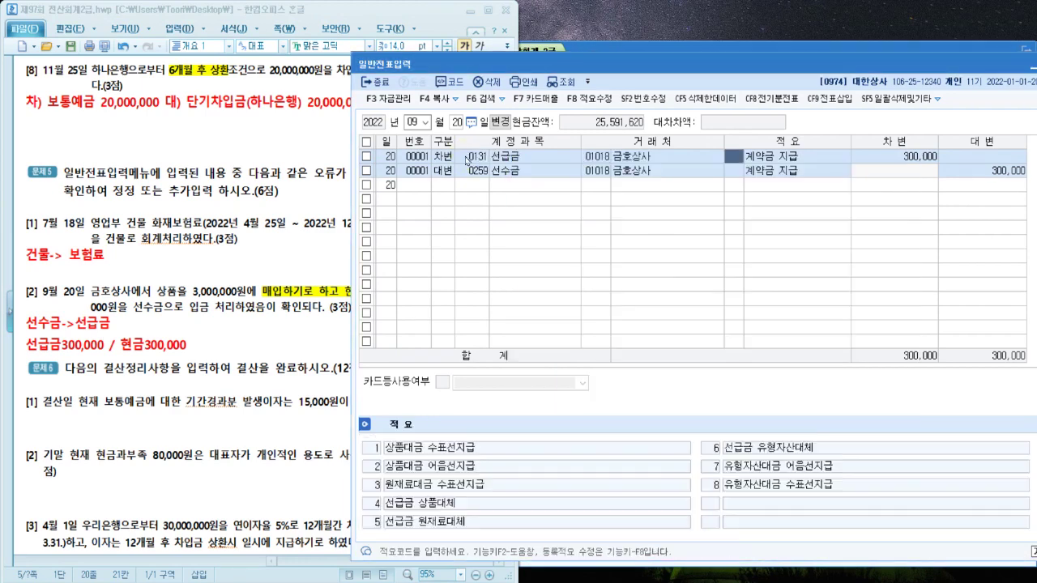
# Set row 2's account to 0101 현금 and clear its trading partner
pyautogui.press('Down')
pyautogui.press('Left')
pyautogui.press('Left')
pyautogui.press('Left')
pyautogui.press('Left')
pyautogui.press('Right')
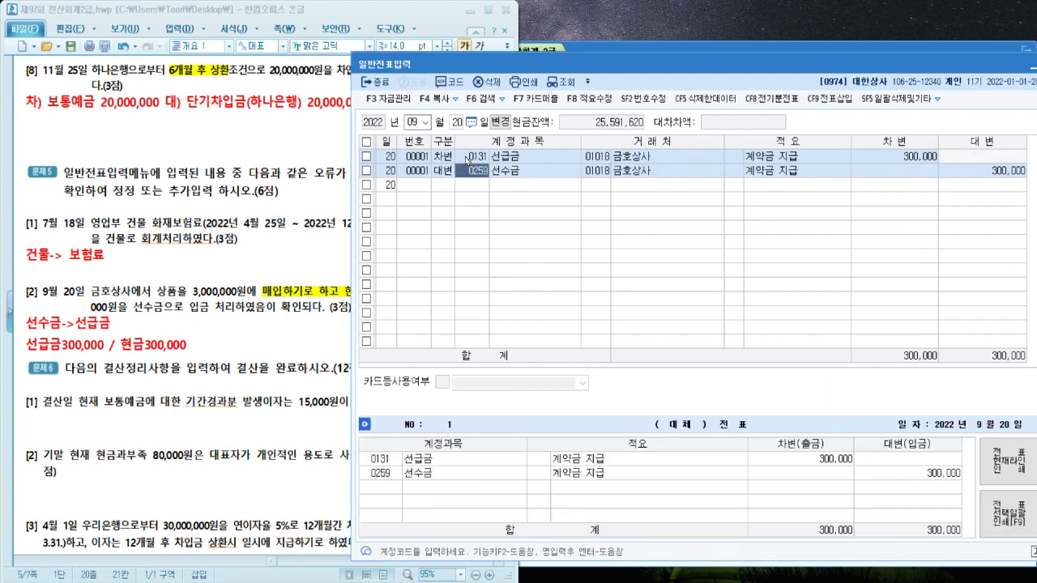
pyautogui.write('101')
pyautogui.press('Return')
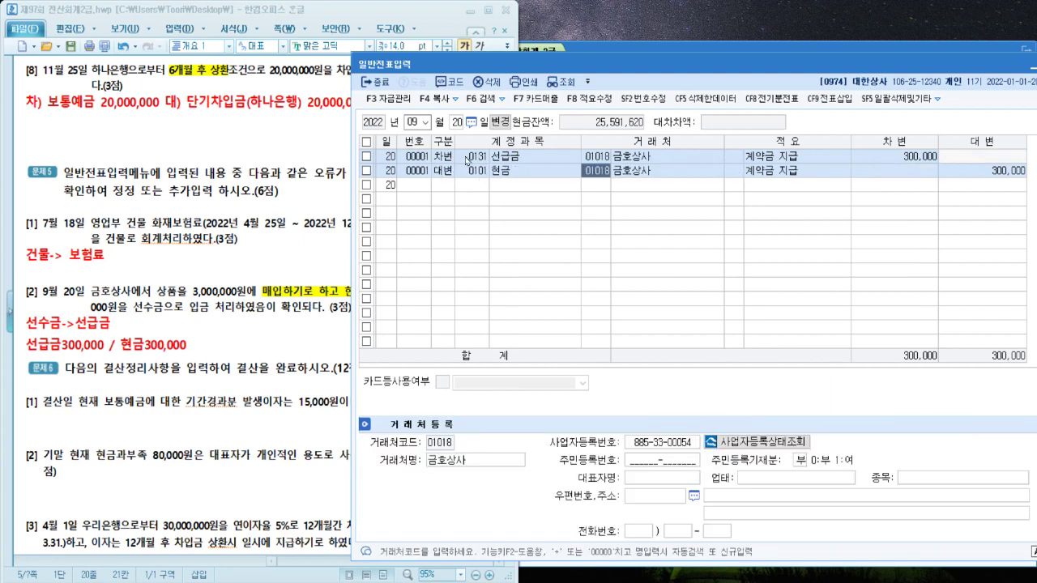
pyautogui.press('Return')
pyautogui.press('Return')
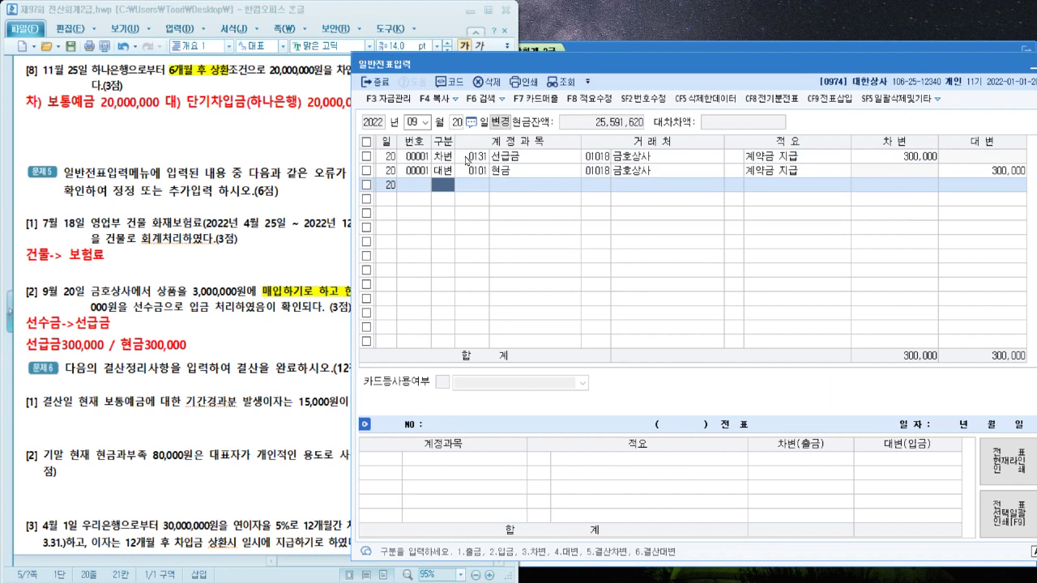
pyautogui.click(597, 172)
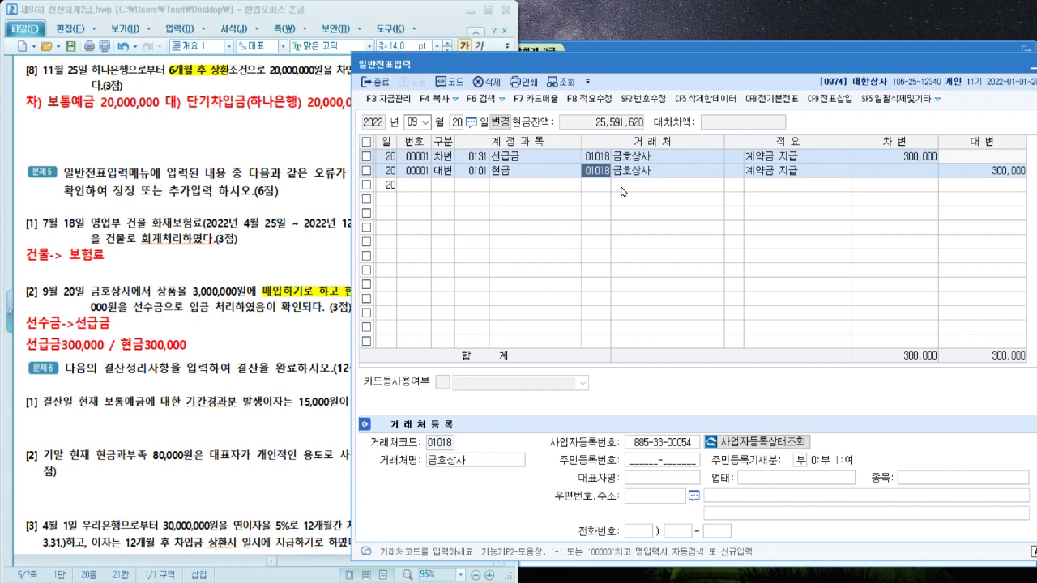
pyautogui.write('이')
pyautogui.press('BackSpace')
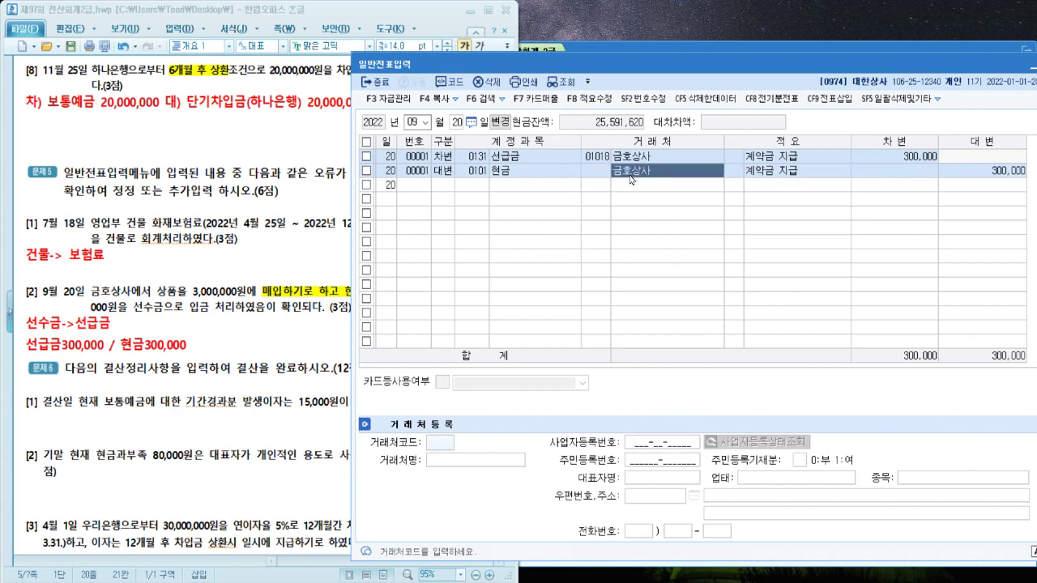
pyautogui.press('Return')
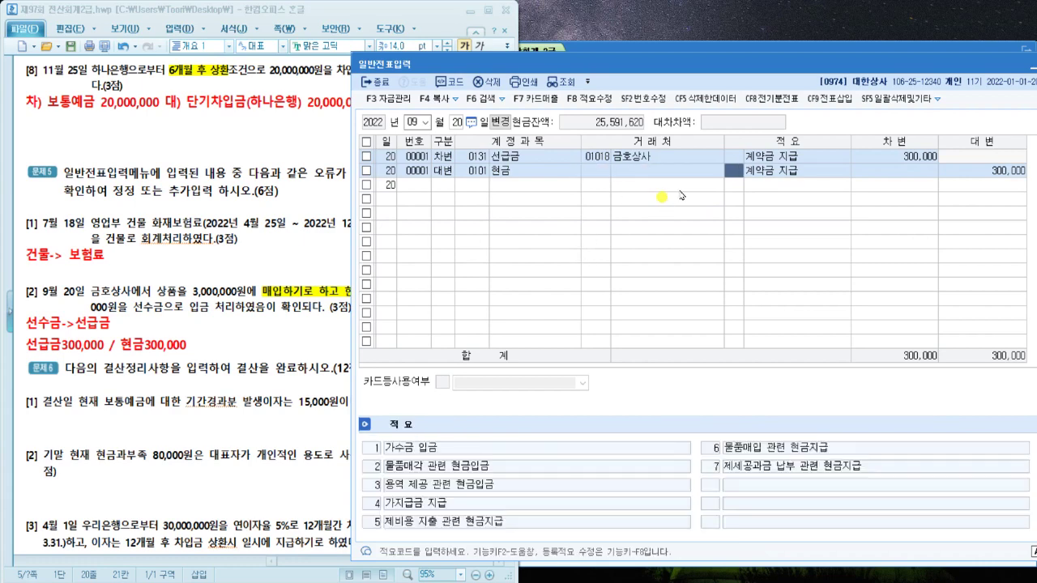
pyautogui.click(680, 191)
pyautogui.click(293, 344)
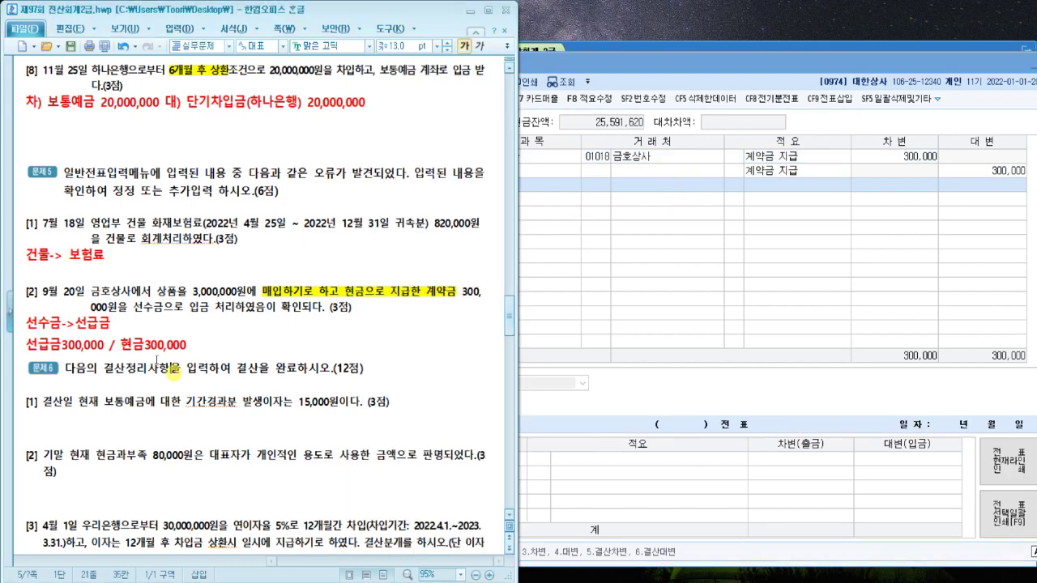
# Insert (금호상사) after 선급금 and start a blank line under the 문제6 heading
pyautogui.click(62, 344)
pyautogui.write('(금호상사')
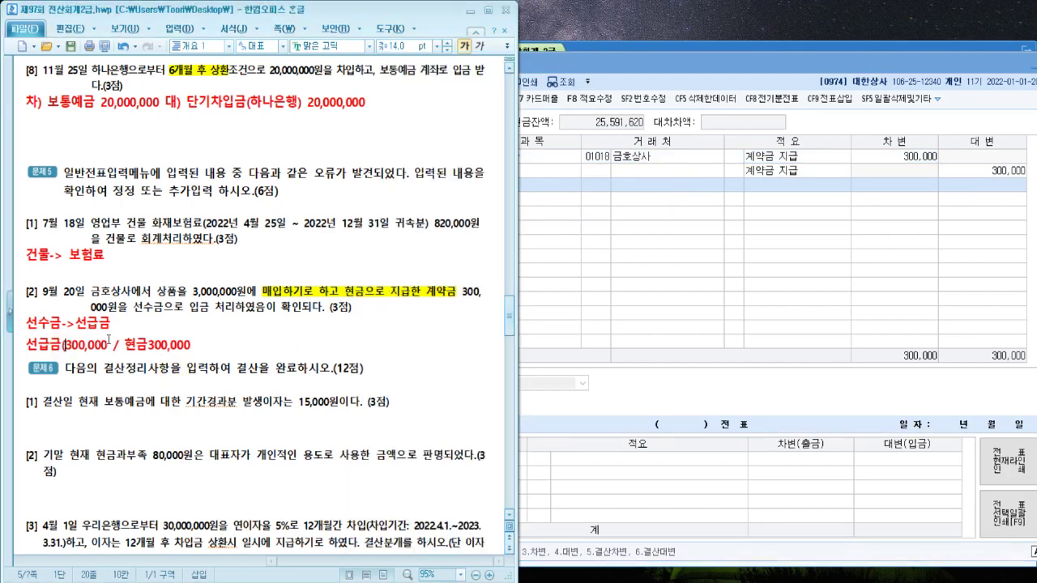
pyautogui.write(')')
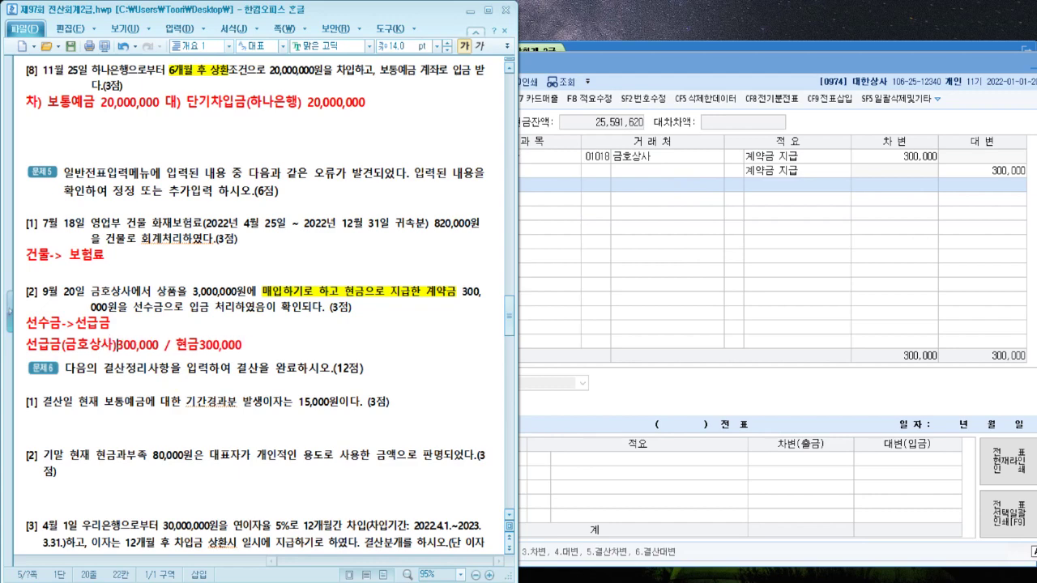
pyautogui.click(343, 368)
pyautogui.scroll(-3, 343, 368)
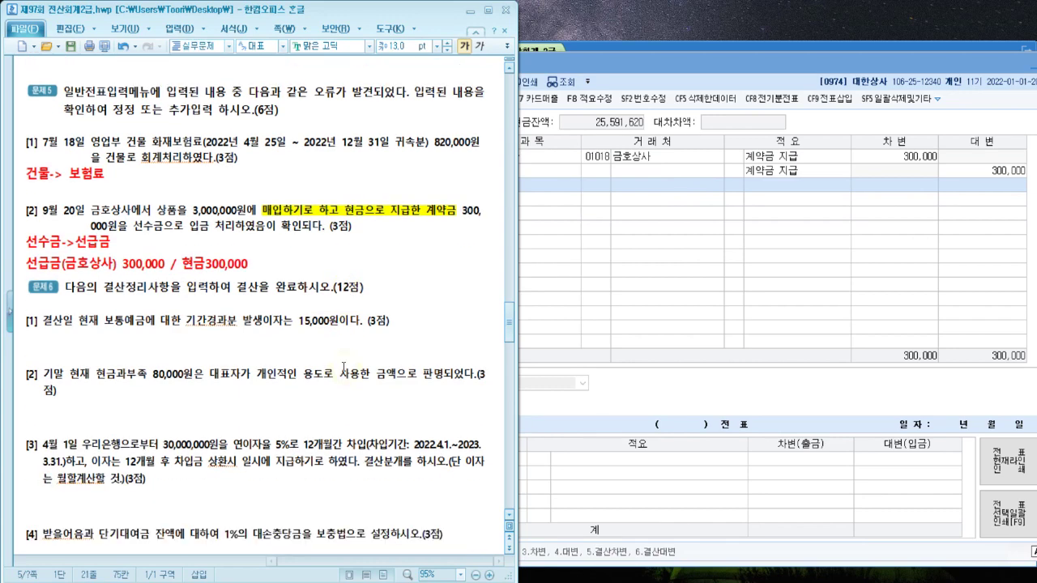
pyautogui.click(353, 332)
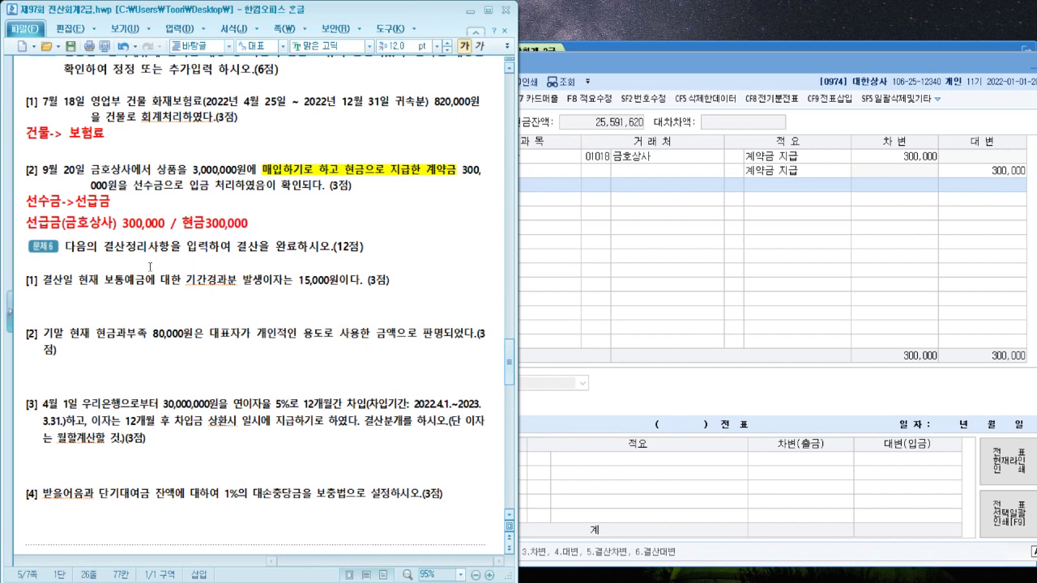
pyautogui.click(405, 258)
pyautogui.press('Return')
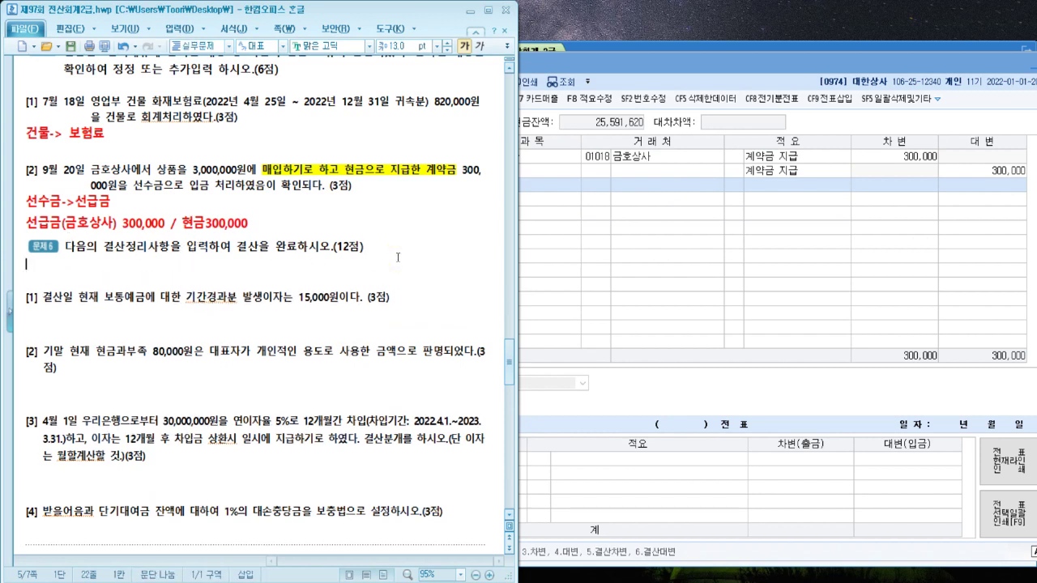
# Type the 14 pt note '수동결산(일반전표 12/31) -> 자동결산(결산자료입력, F3 전표추가)'
pyautogui.hotkey('ctrl', '3')
pyautogui.hotkey('alt', 'shift', 'e')
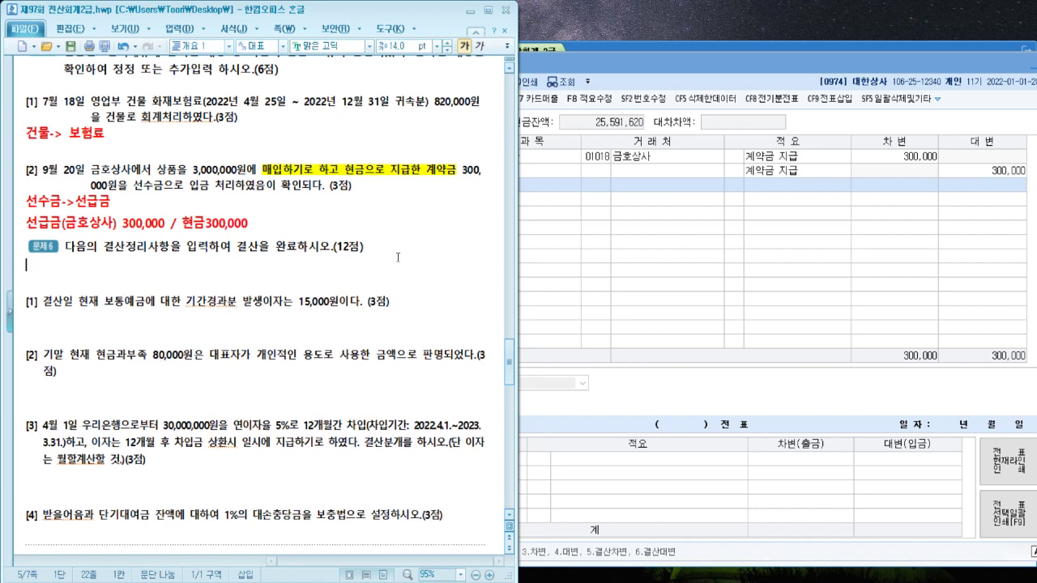
pyautogui.write('수동결산')
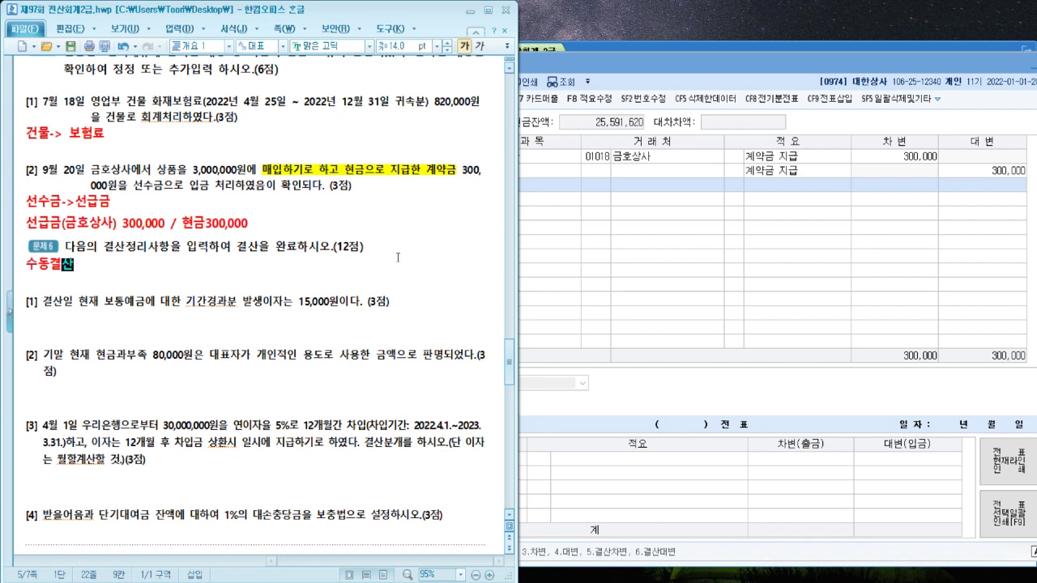
pyautogui.write('(')
pyautogui.write('일반전표 1')
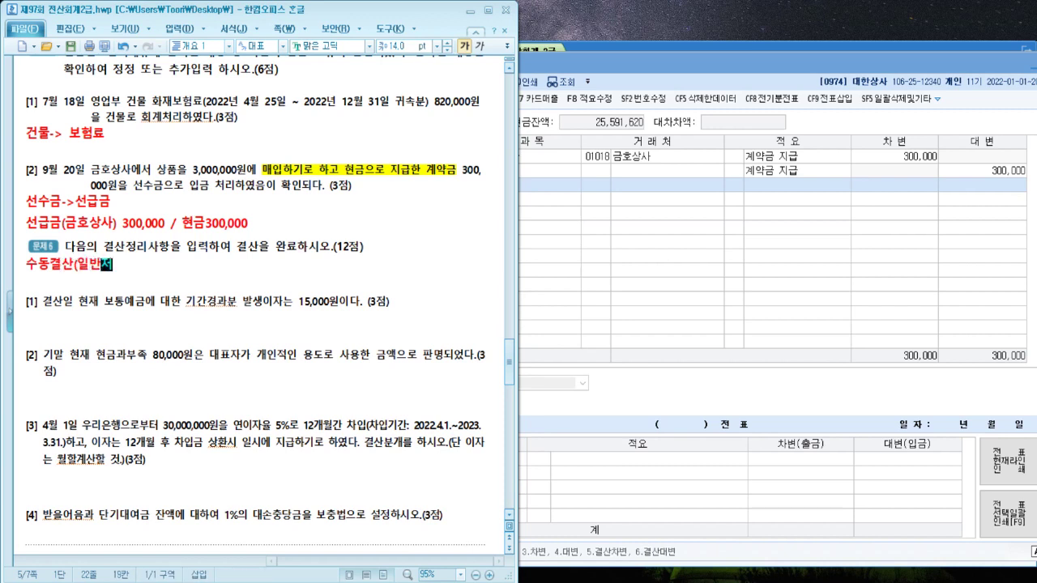
pyautogui.write('2')
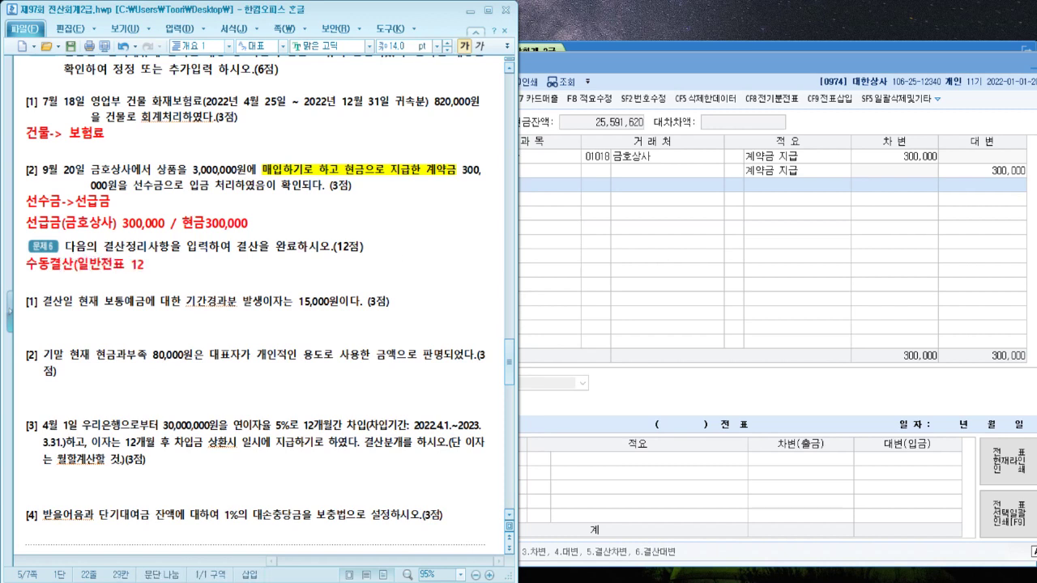
pyautogui.write('/31) -> 자동')
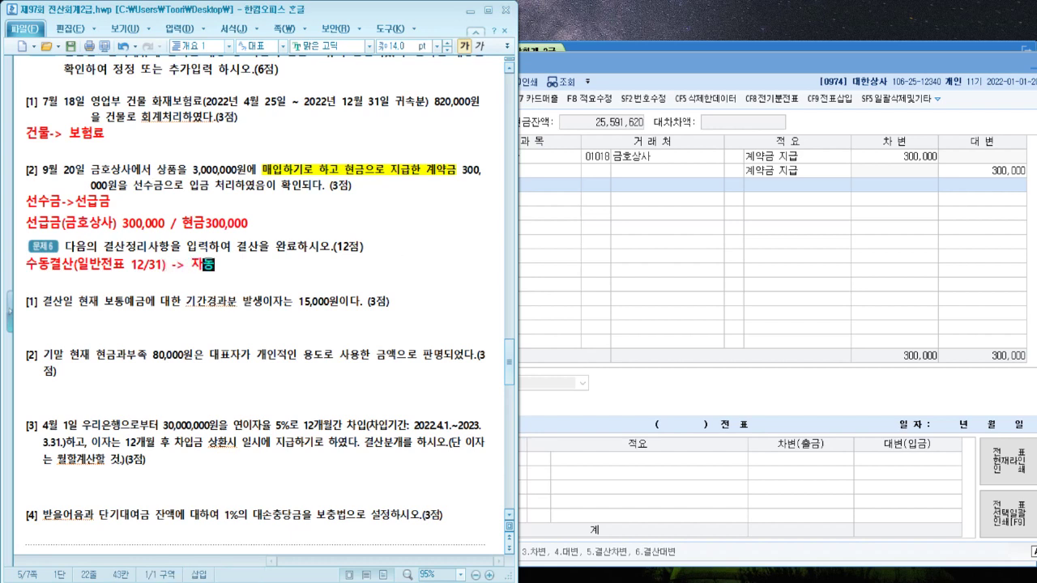
pyautogui.write('결산(결산자료입ㄹ력, ㄹ')
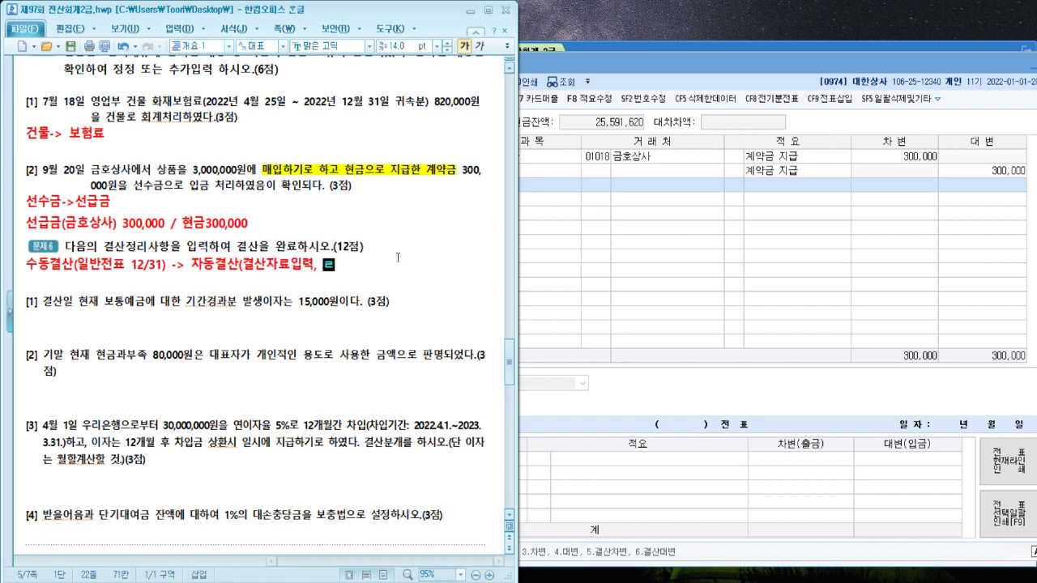
pyautogui.press('BackSpace')
pyautogui.write('F3 WJS')
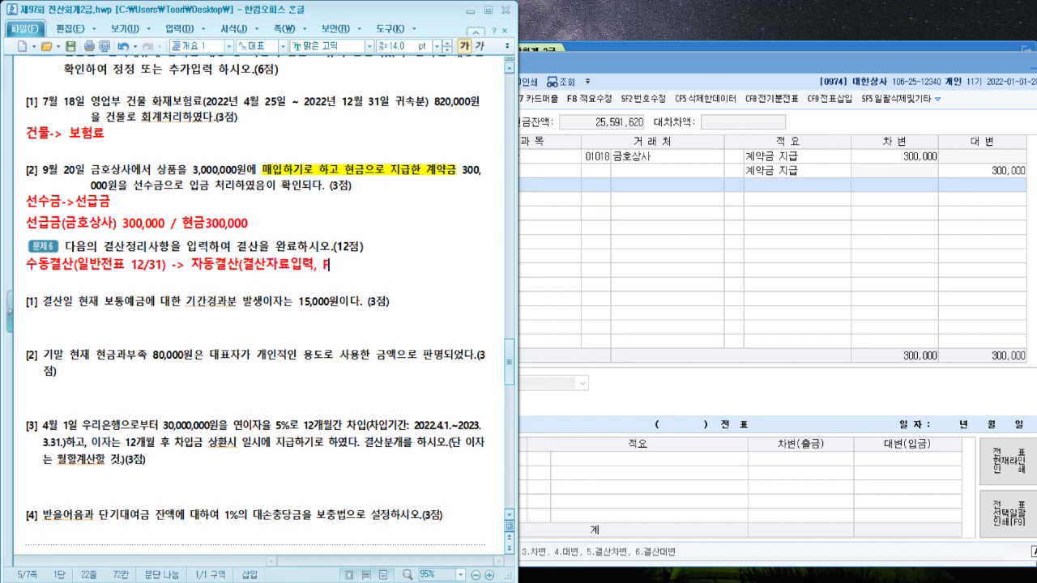
pyautogui.press('BackSpace')
pyautogui.press('BackSpace')
pyautogui.press('BackSpace')
pyautogui.write('전표')
pyautogui.write('주')
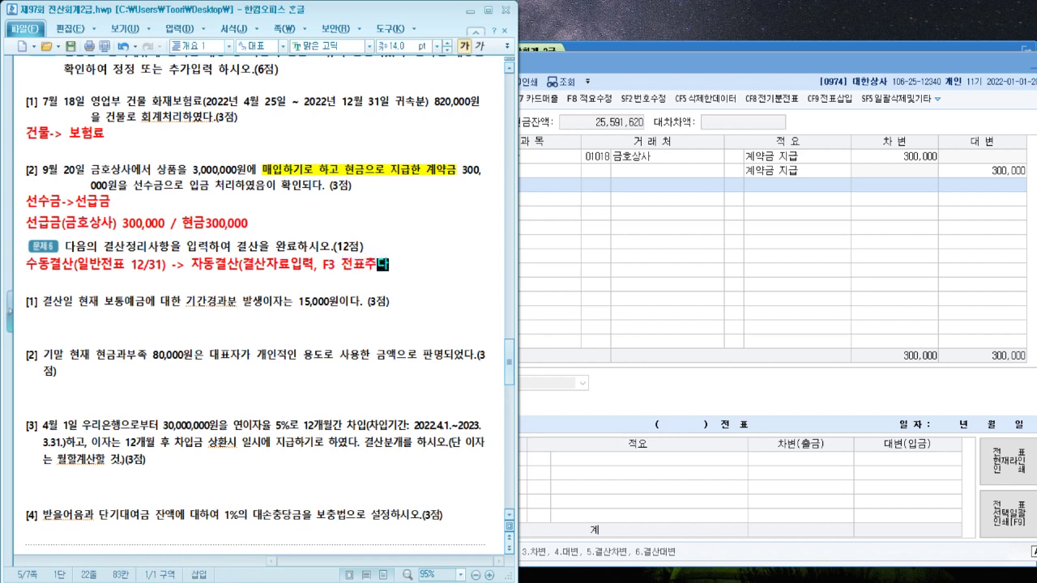
pyautogui.write('가)')
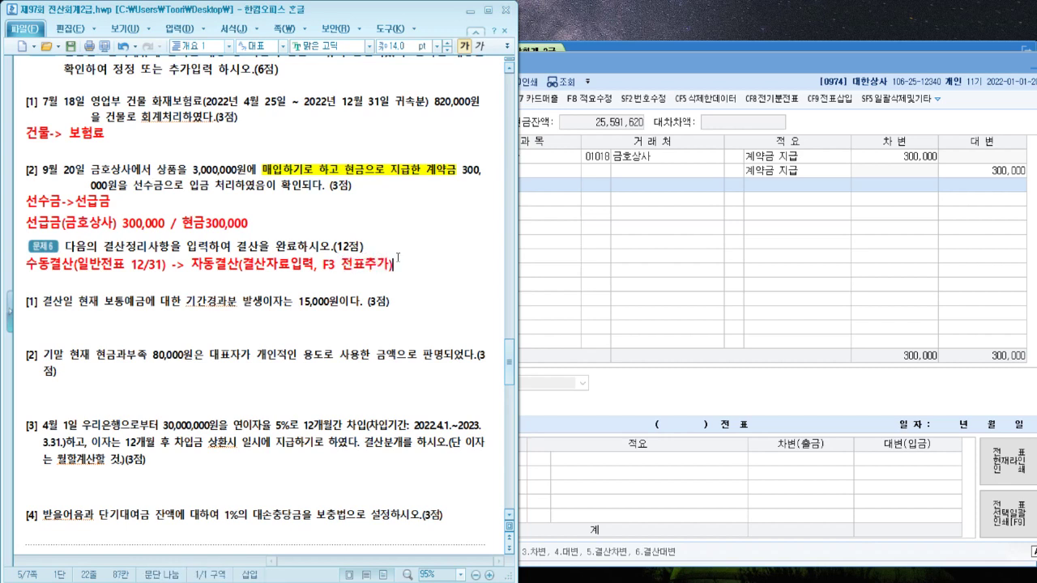
# On the next line, list 기말재고, 대손충당, 감가상각, 퇴직충당, 소득세정리
pyautogui.press('Return')
pyautogui.press('Up')
pyautogui.press('Right')
pyautogui.press('Right')
pyautogui.press('Right')
pyautogui.press('Right')
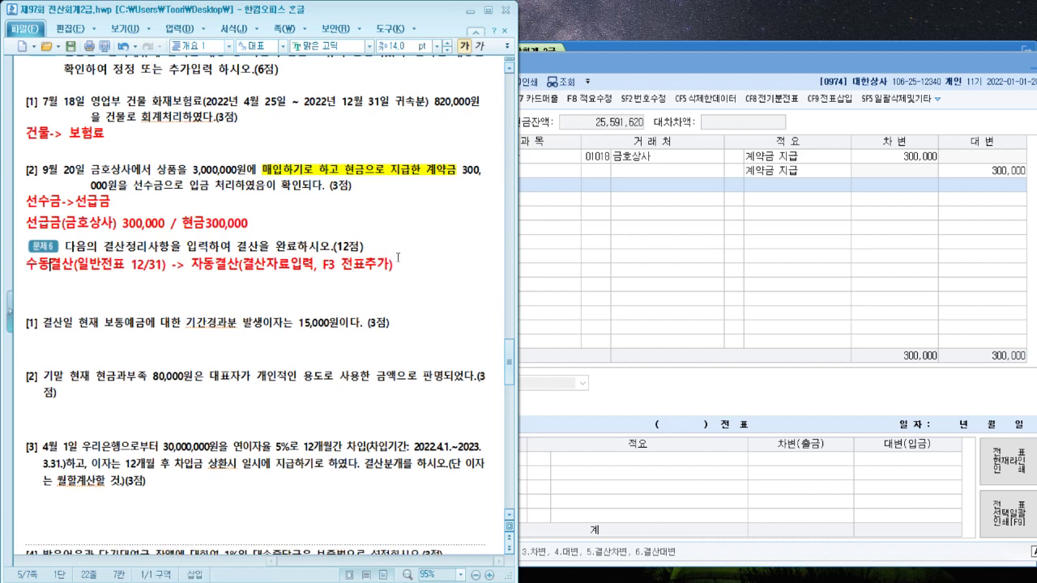
pyautogui.press('Right')
pyautogui.press('Right')
pyautogui.press('Right')
pyautogui.press('Right')
pyautogui.press('Right')
pyautogui.press('Right')
pyautogui.press('Right')
pyautogui.press('Right')
pyautogui.press('Right')
pyautogui.press('Right')
pyautogui.press('Right')
pyautogui.press('Right')
pyautogui.press('Right')
pyautogui.press('Down')
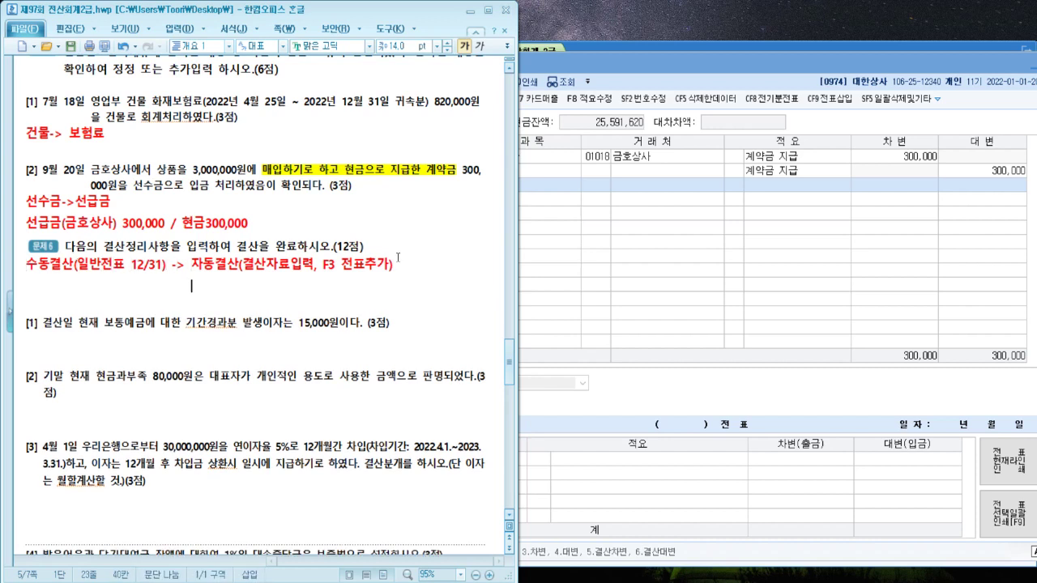
pyautogui.write('기말재고')
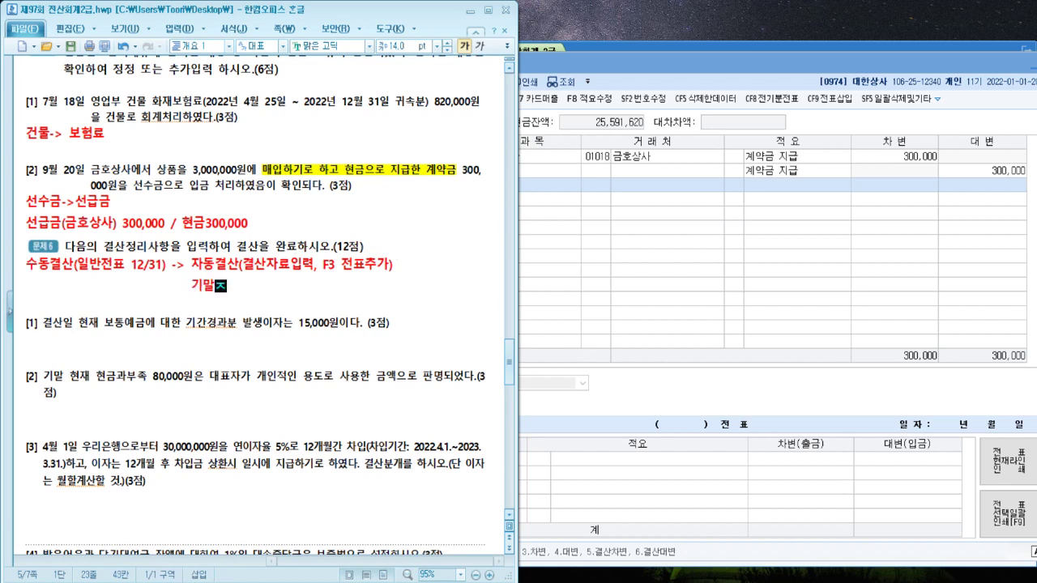
pyautogui.write(', 대손충')
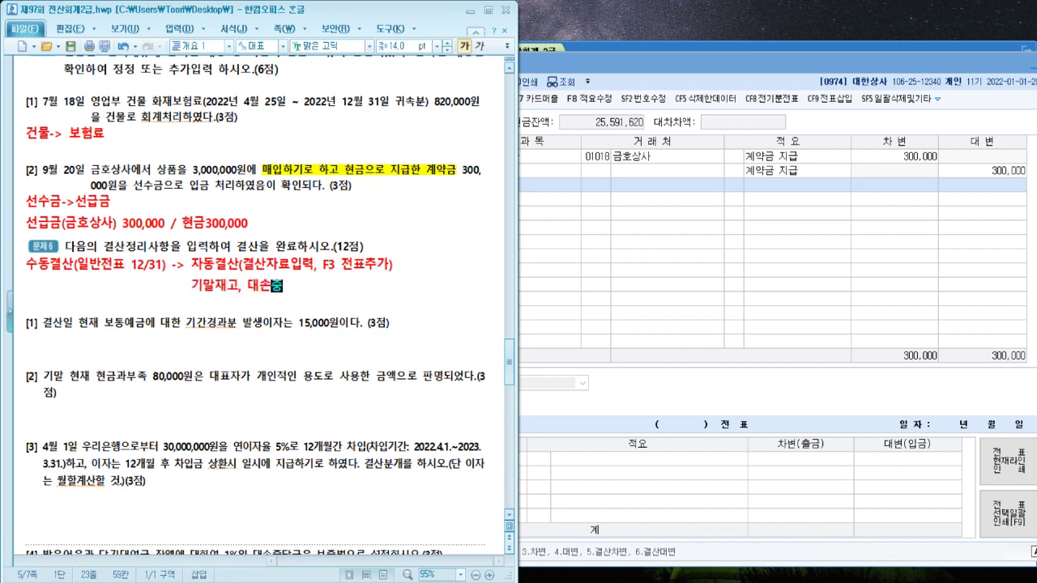
pyautogui.write('당, 감가상각')
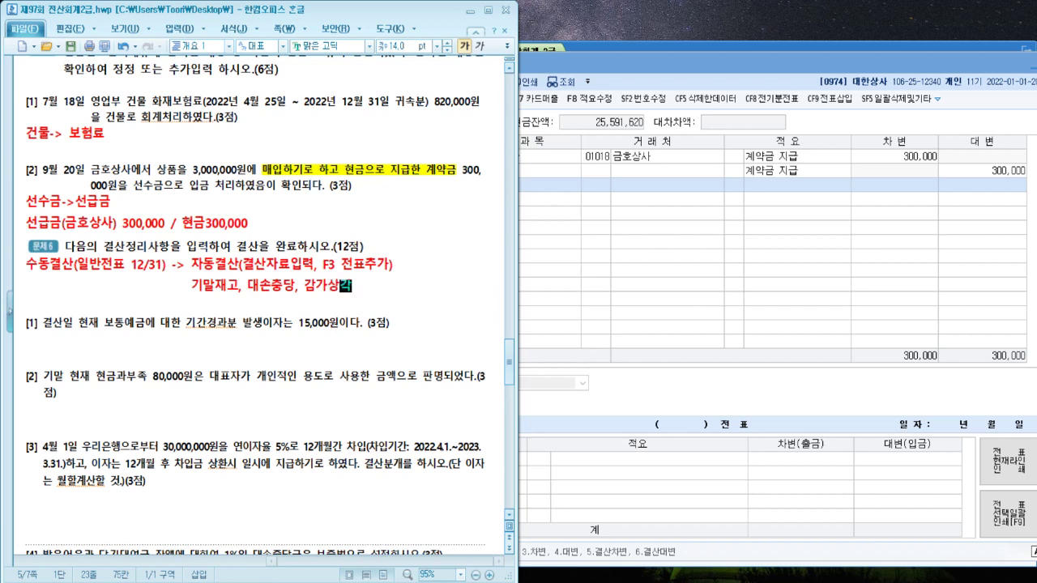
pyautogui.write(', 퇴직충당,')
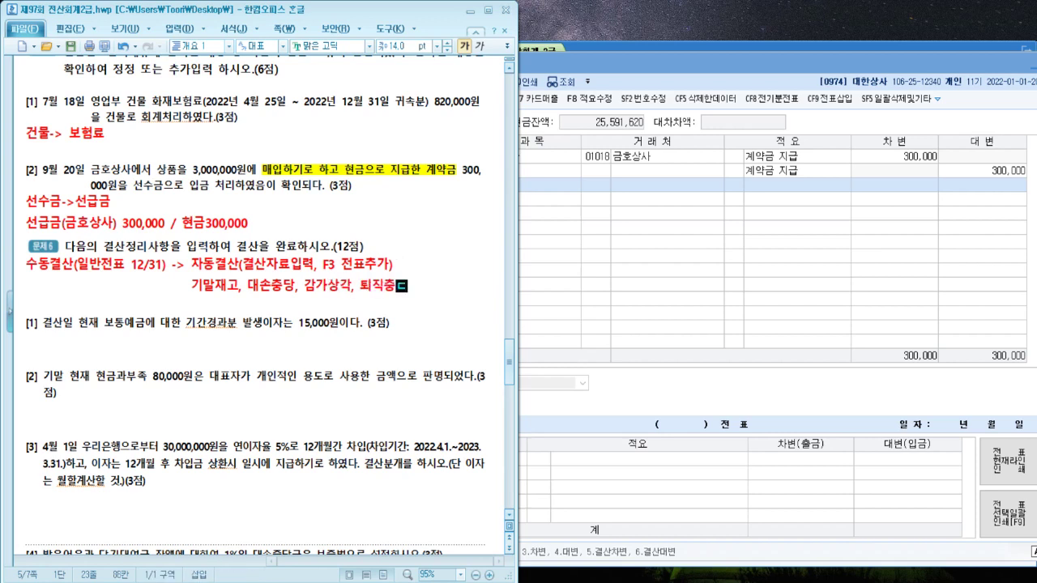
pyautogui.write(' 소득세정리')
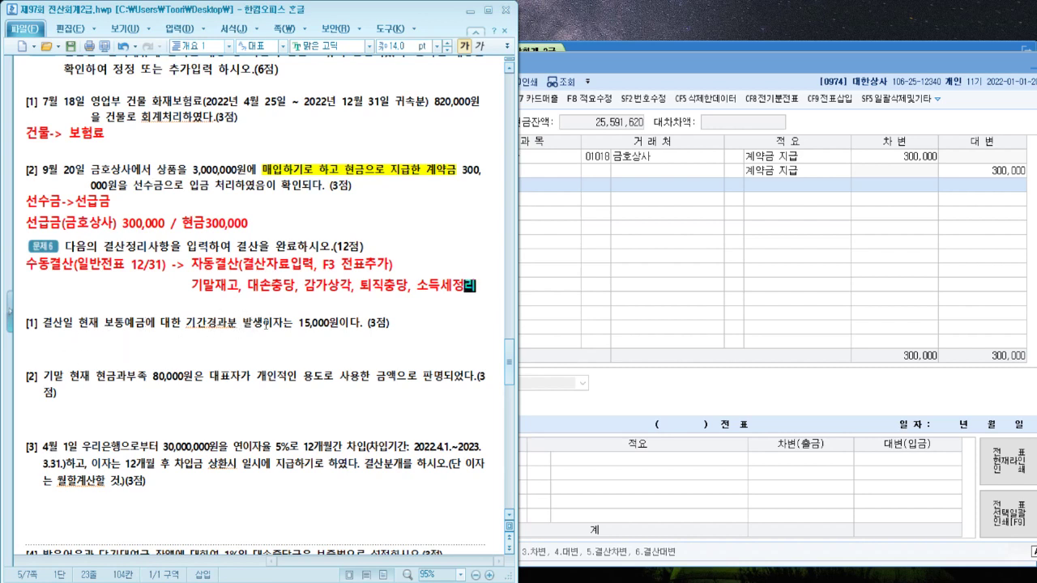
# Add (수동) after items [1] and [2] and format the label 14 pt red
pyautogui.click(416, 319)
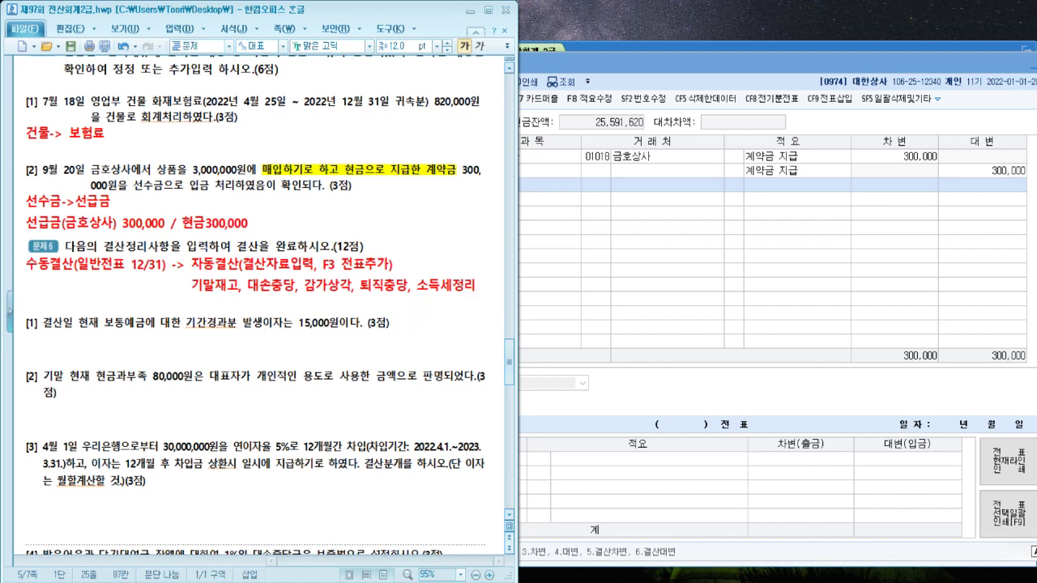
pyautogui.write('(수동')
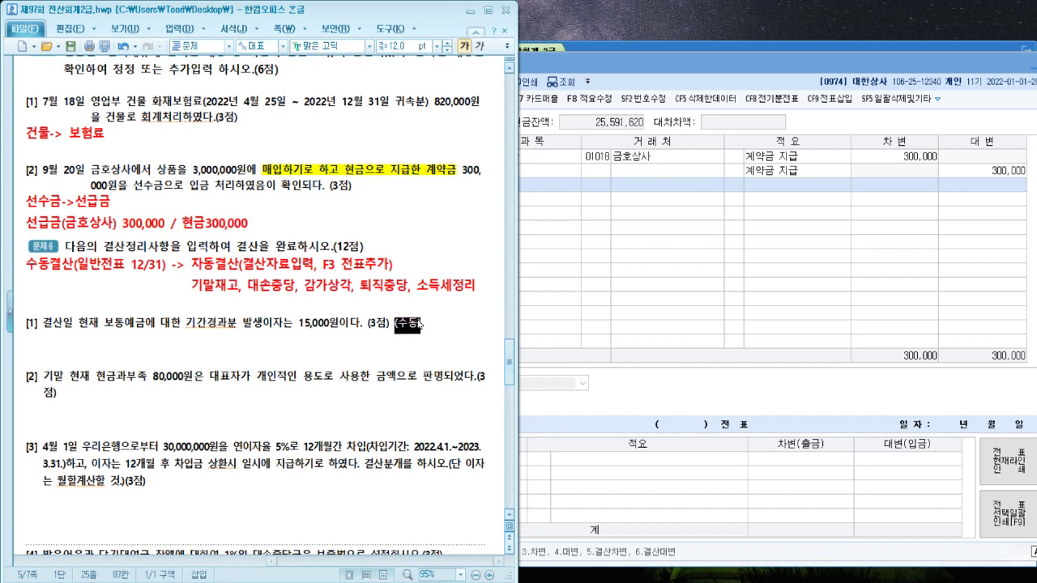
pyautogui.write(')')
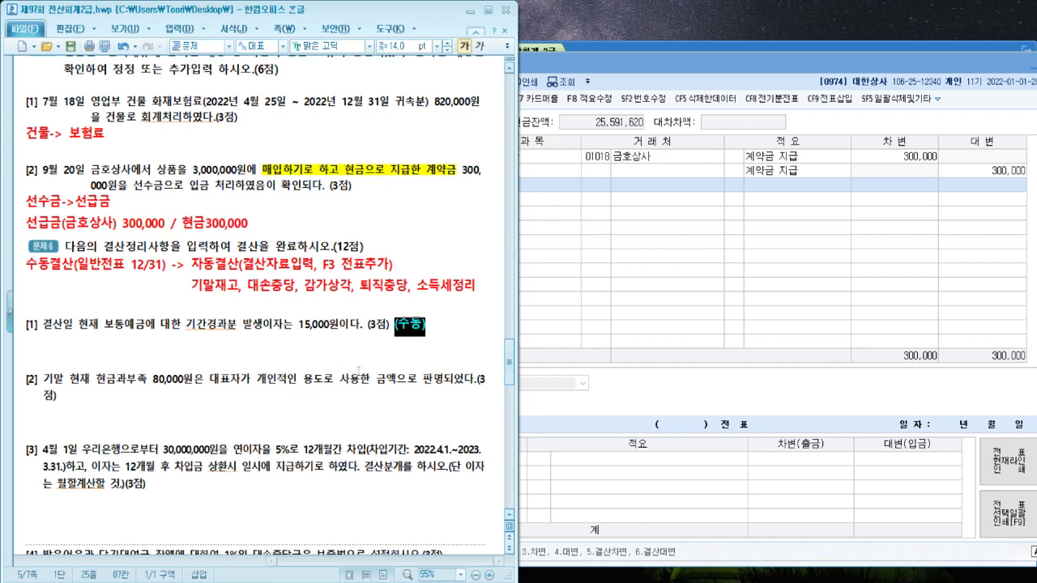
pyautogui.click(197, 395)
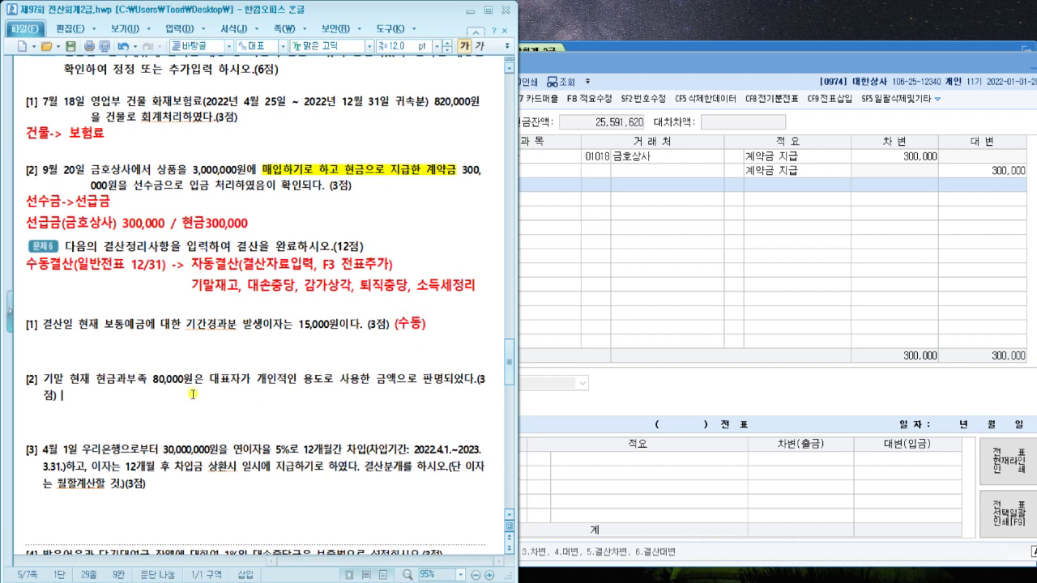
pyautogui.write('(순')
pyautogui.write('동)')
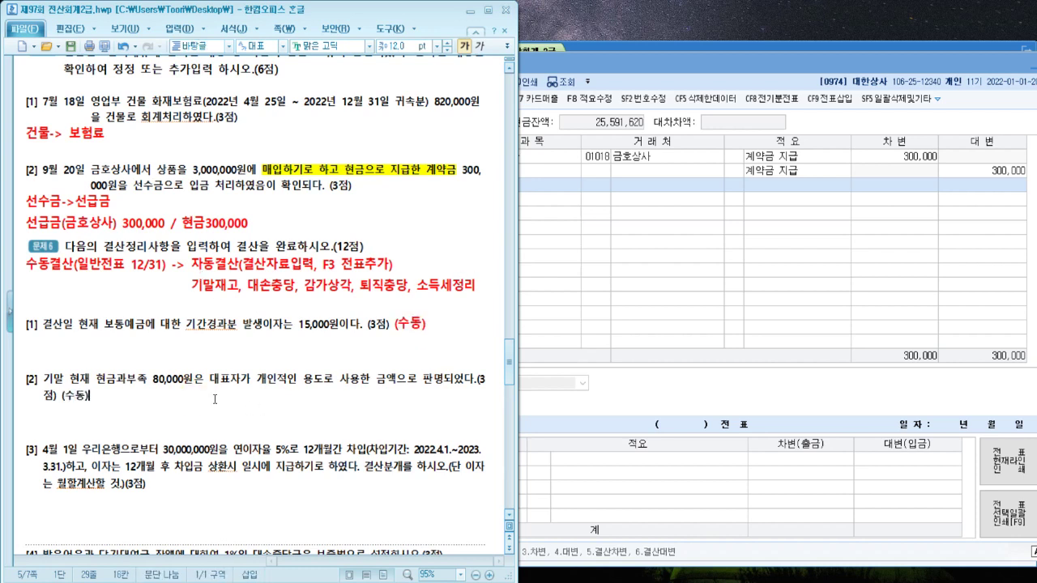
pyautogui.hotkey('shift', 'Left')
pyautogui.hotkey('shift', 'Left')
pyautogui.hotkey('shift', 'Left')
pyautogui.hotkey('shift', 'Left')
pyautogui.hotkey('alt', 'c')
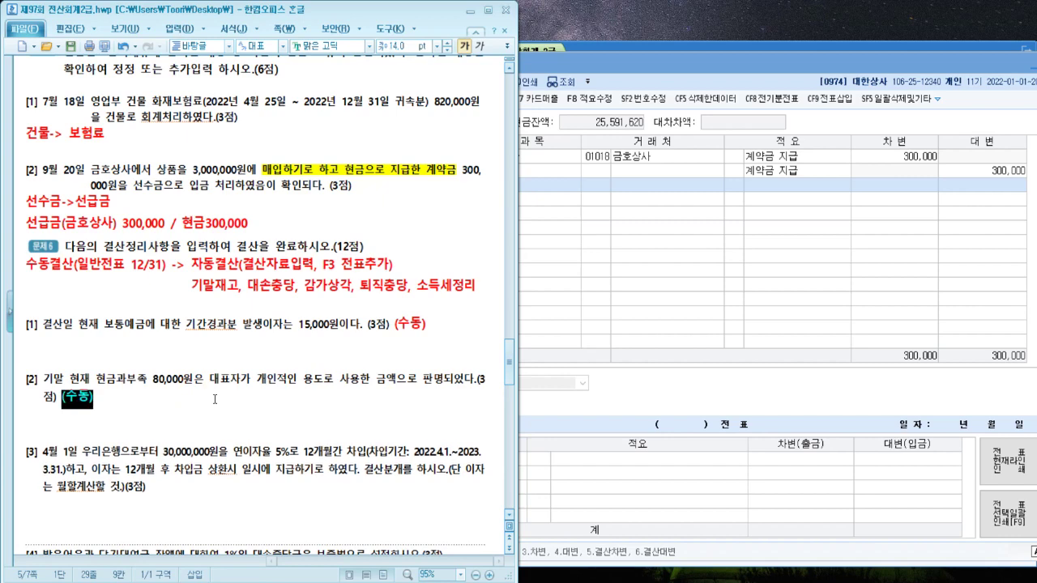
pyautogui.scroll(-2, 220, 422)
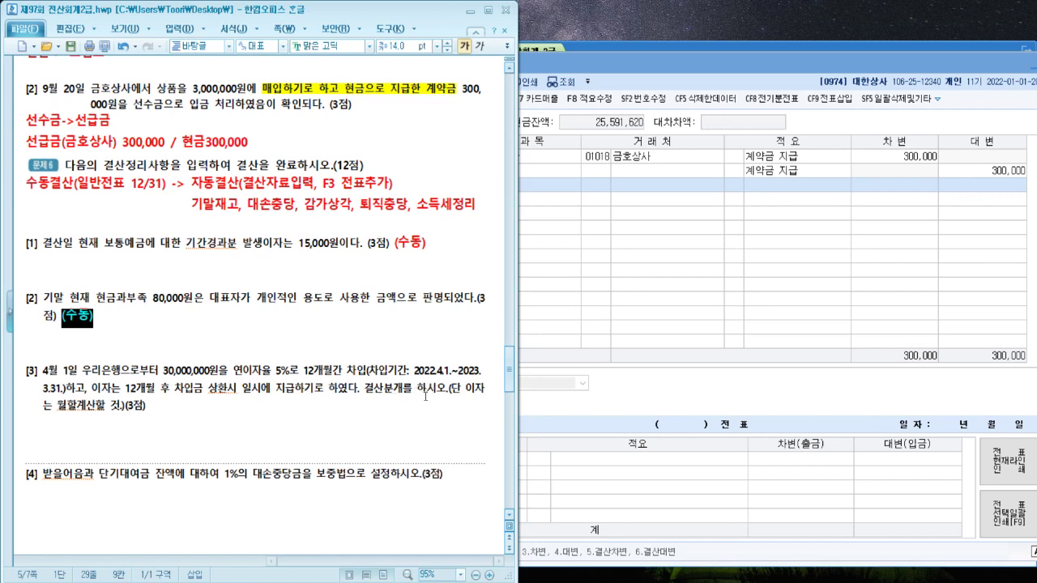
# Tag item [3] with a 14 pt red (수동) label
pyautogui.click(227, 203)
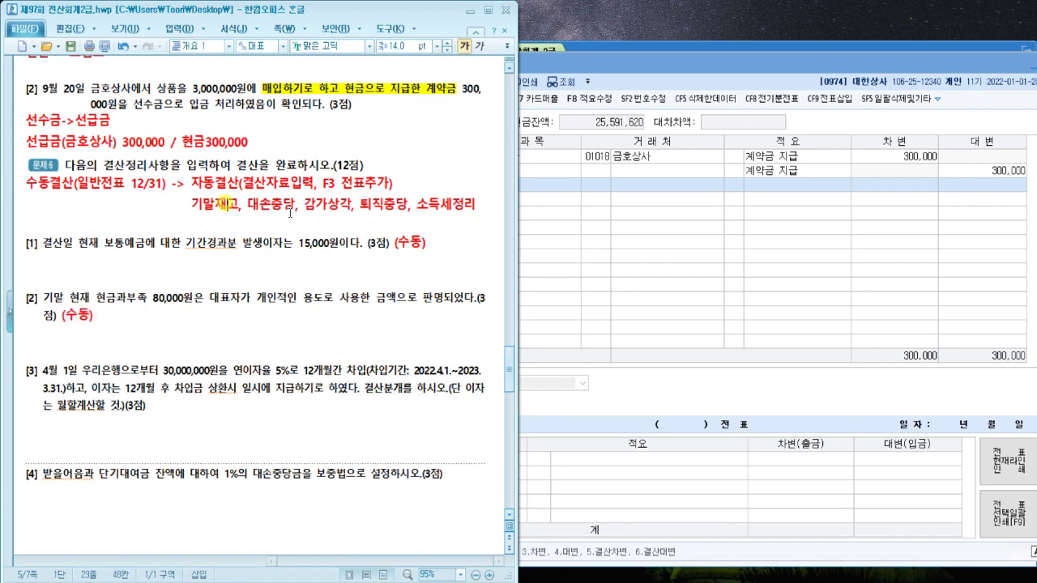
pyautogui.click(291, 210)
pyautogui.click(318, 209)
pyautogui.click(391, 205)
pyautogui.click(453, 205)
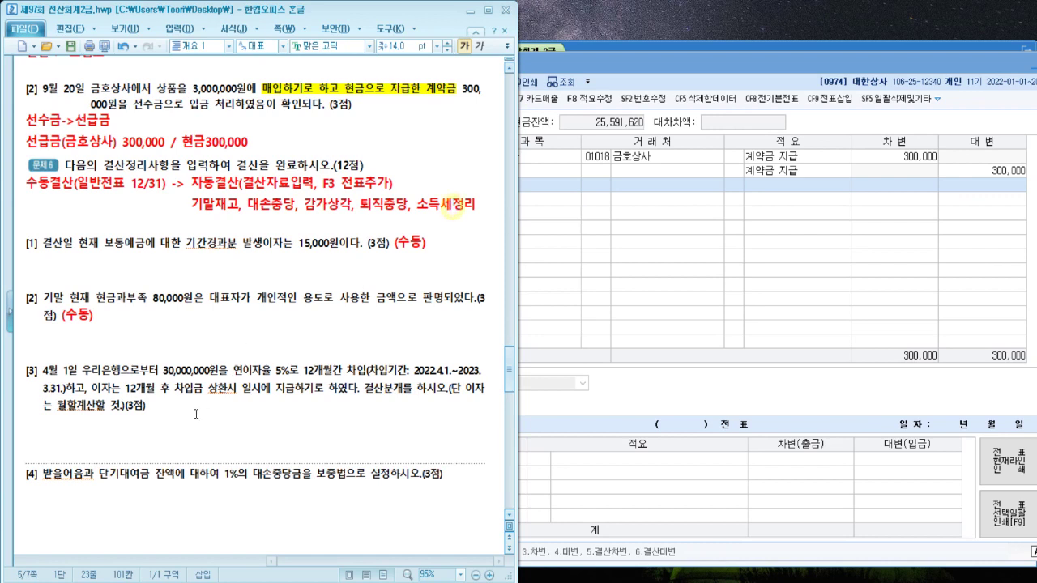
pyautogui.click(191, 406)
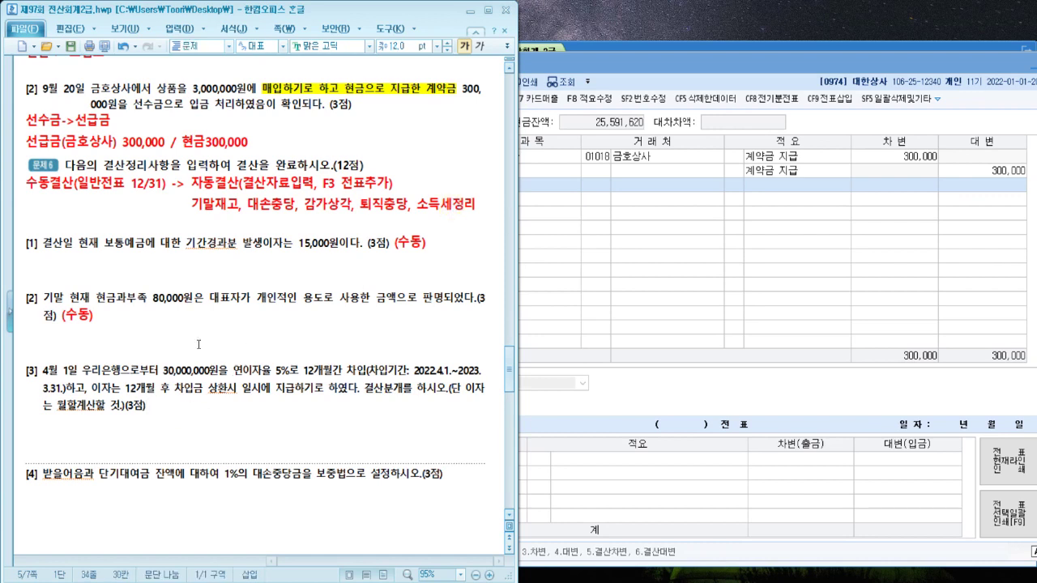
pyautogui.write('(수동)')
pyautogui.hotkey('shift', 'Left')
pyautogui.hotkey('shift', 'Left')
pyautogui.hotkey('shift', 'Left')
pyautogui.hotkey('shift', 'Left')
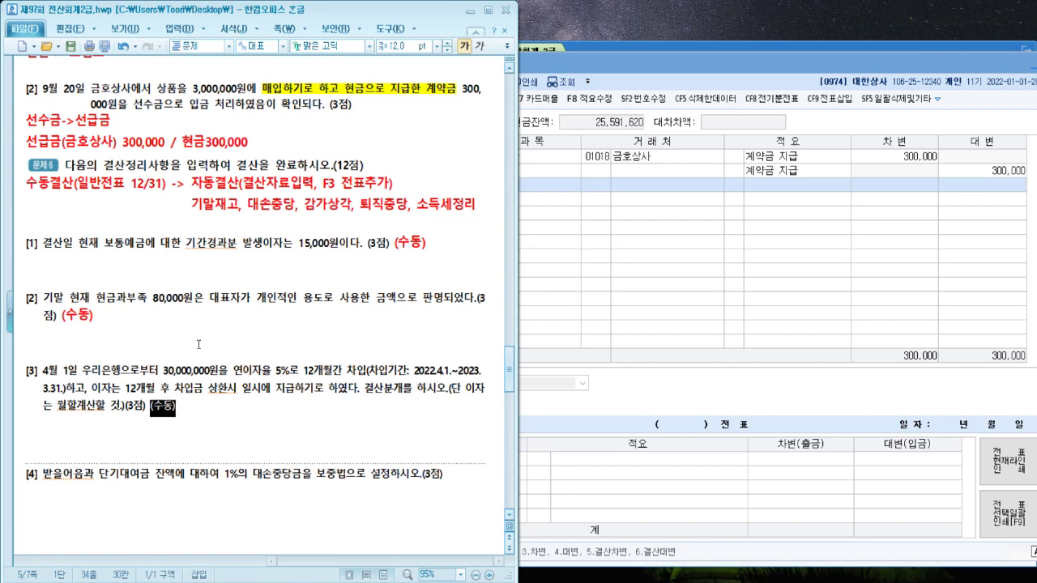
pyautogui.hotkey('alt', 'c')
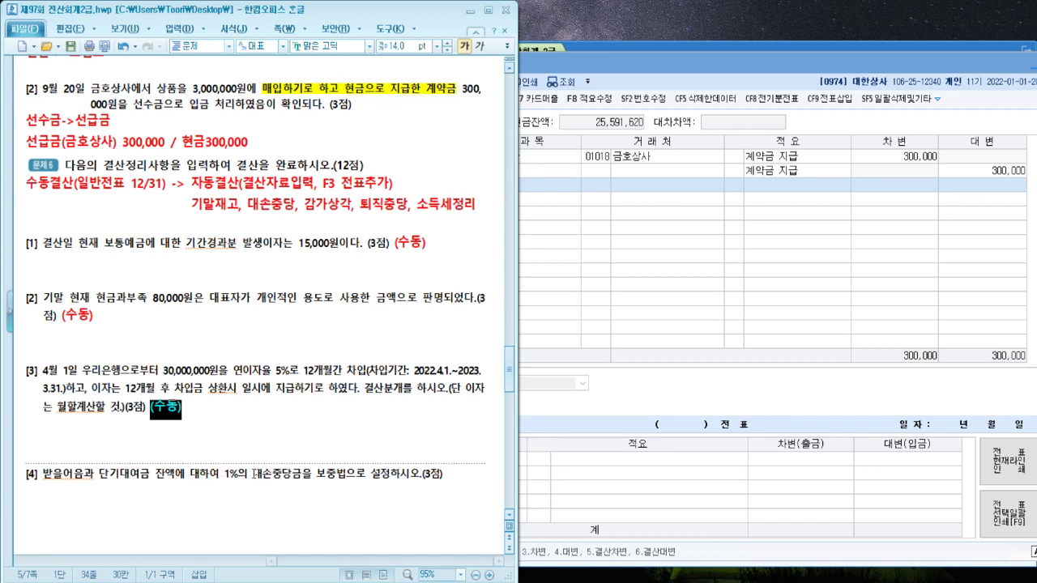
# Highlight 대손충당금 in yellow and tag item [4] with a 14 pt red (자동) label
pyautogui.moveTo(254, 473); pyautogui.dragTo(302, 475)
pyautogui.hotkey('alt', 'shift', '1')
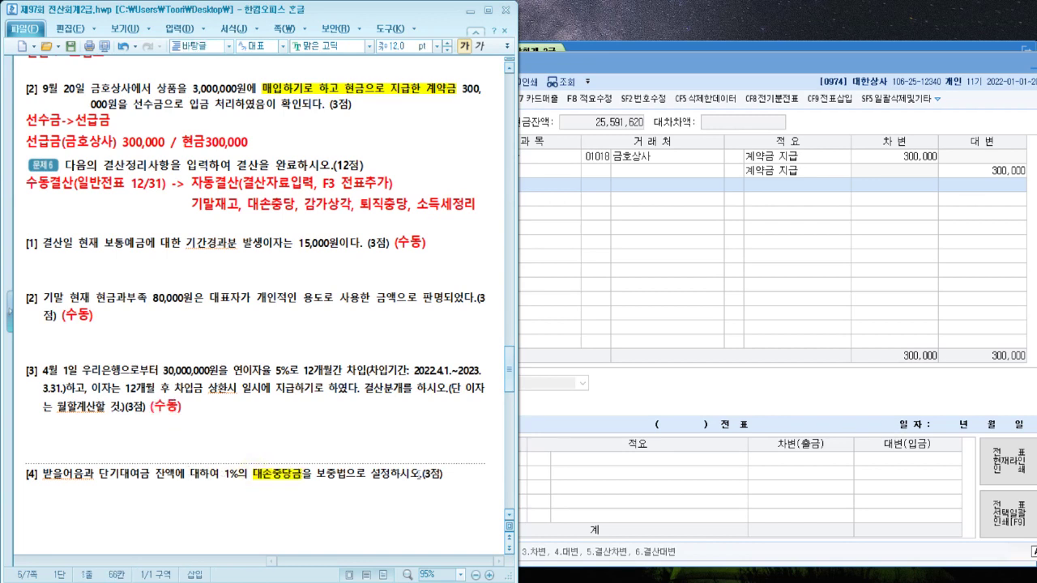
pyautogui.click(452, 474)
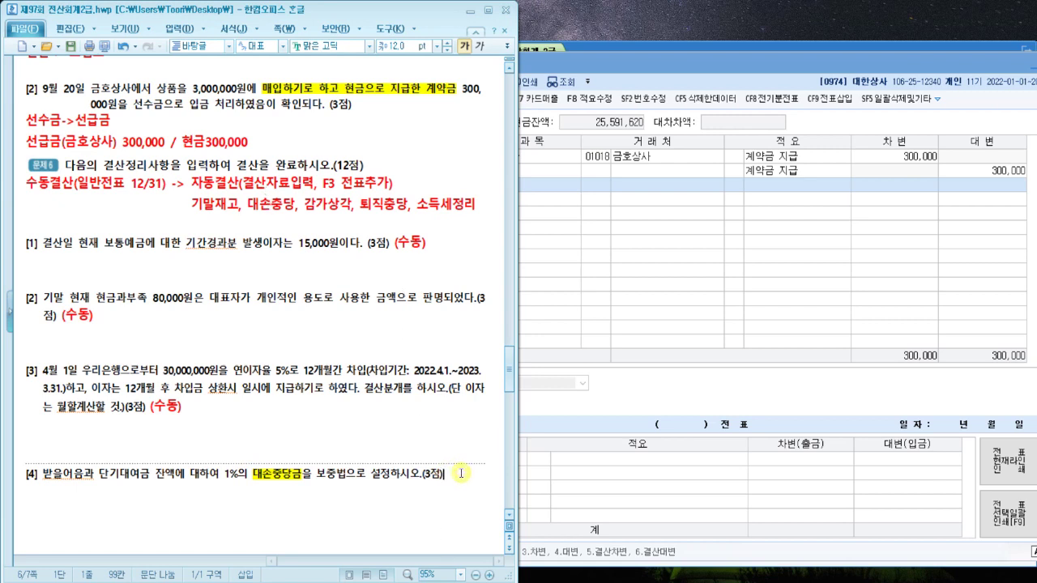
pyautogui.write('(자동)')
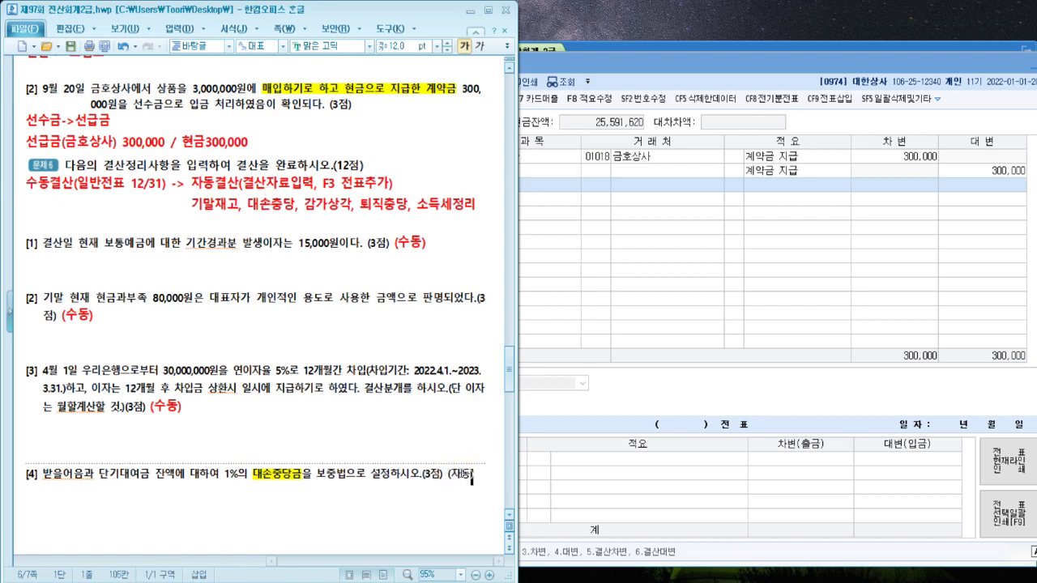
pyautogui.hotkey('shift', 'Left')
pyautogui.hotkey('shift', 'Left')
pyautogui.hotkey('shift', 'Left')
pyautogui.hotkey('shift', 'Left')
pyautogui.hotkey('alt', 'c')
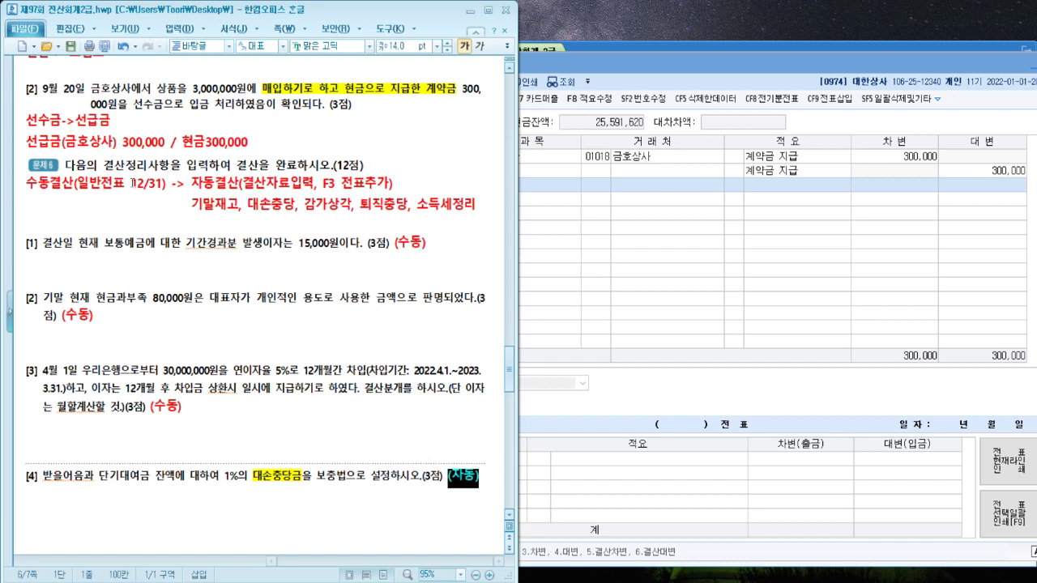
pyautogui.click(143, 272)
pyautogui.moveTo(139, 300); pyautogui.dragTo(138, 307)
pyautogui.click(131, 391)
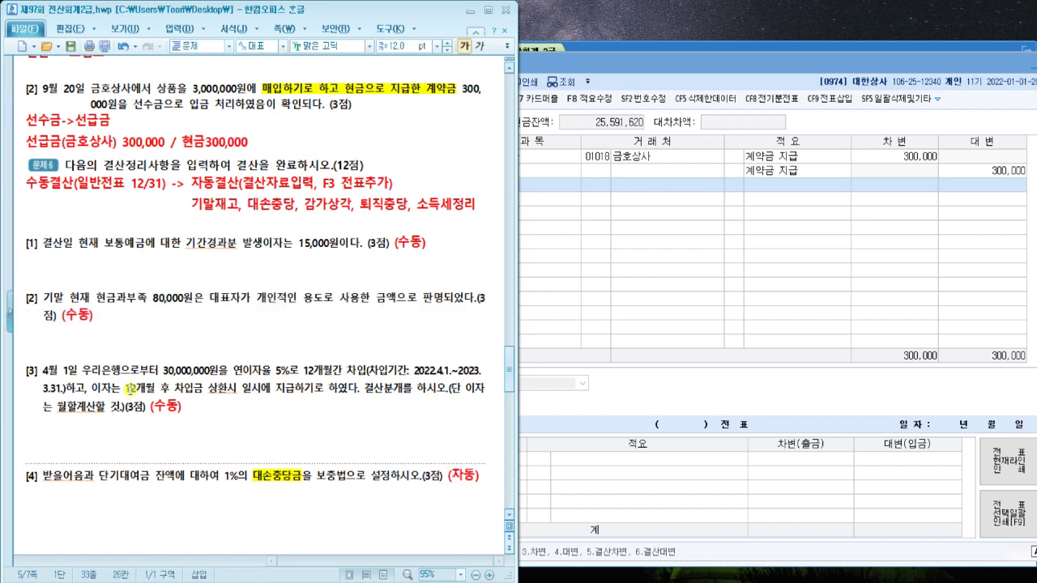
pyautogui.click(174, 486)
pyautogui.click(191, 266)
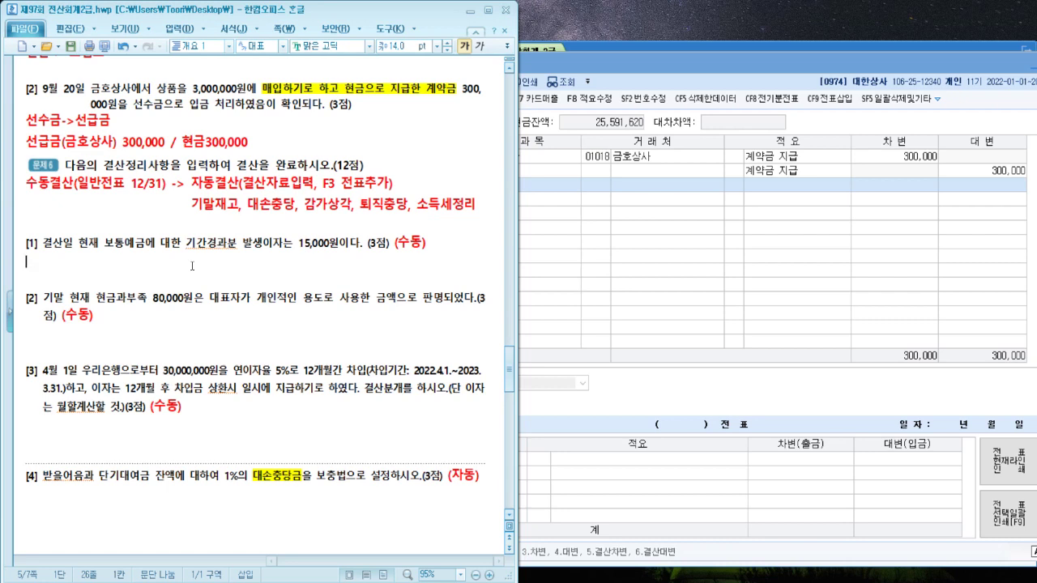
# Write '차) 미수수익 15,000 대) 이자수익 15,000' on the blank line under item [1]
pyautogui.write('차) 대) 이')
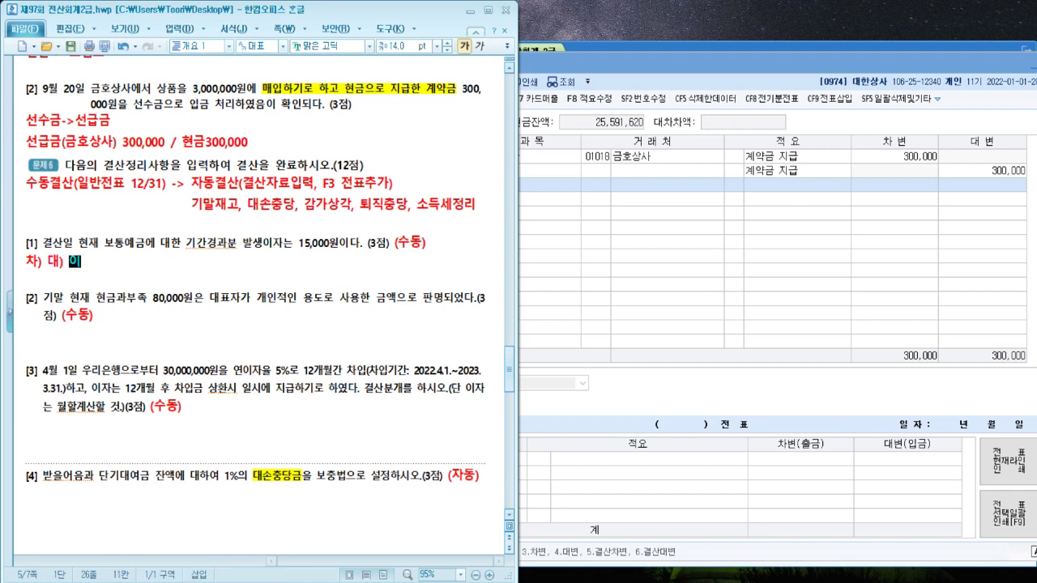
pyautogui.write('자수익 15,000')
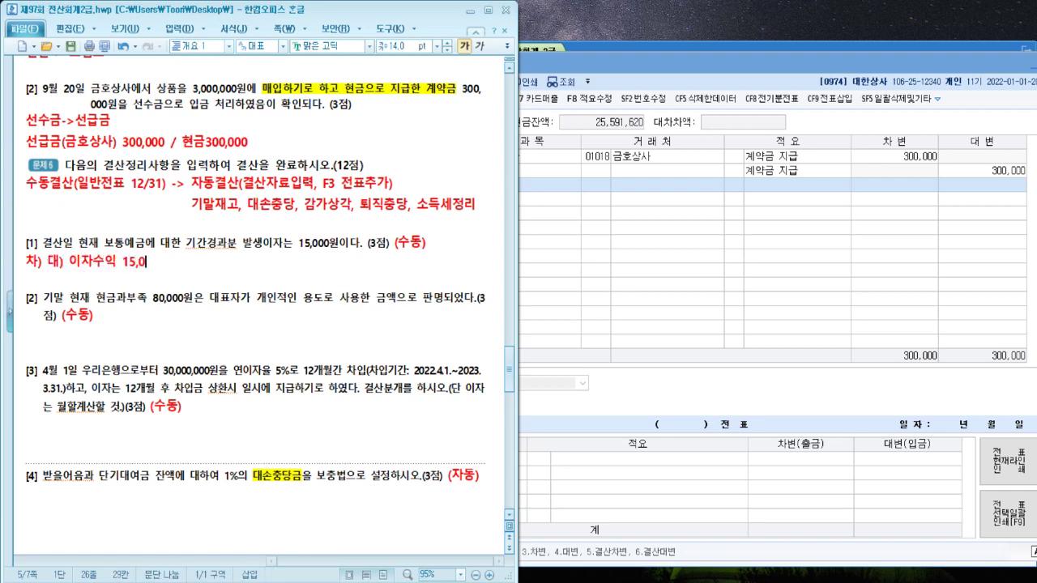
pyautogui.press('Left')
pyautogui.press('Left')
pyautogui.press('Left')
pyautogui.press('Left')
pyautogui.press('Left')
pyautogui.press('Left')
pyautogui.press('Left')
pyautogui.press('Left')
pyautogui.press('Left')
pyautogui.press('Left')
pyautogui.press('Left')
pyautogui.press('Left')
pyautogui.press('Left')
pyautogui.press('Left')
pyautogui.press('Left')
pyautogui.press('Left')
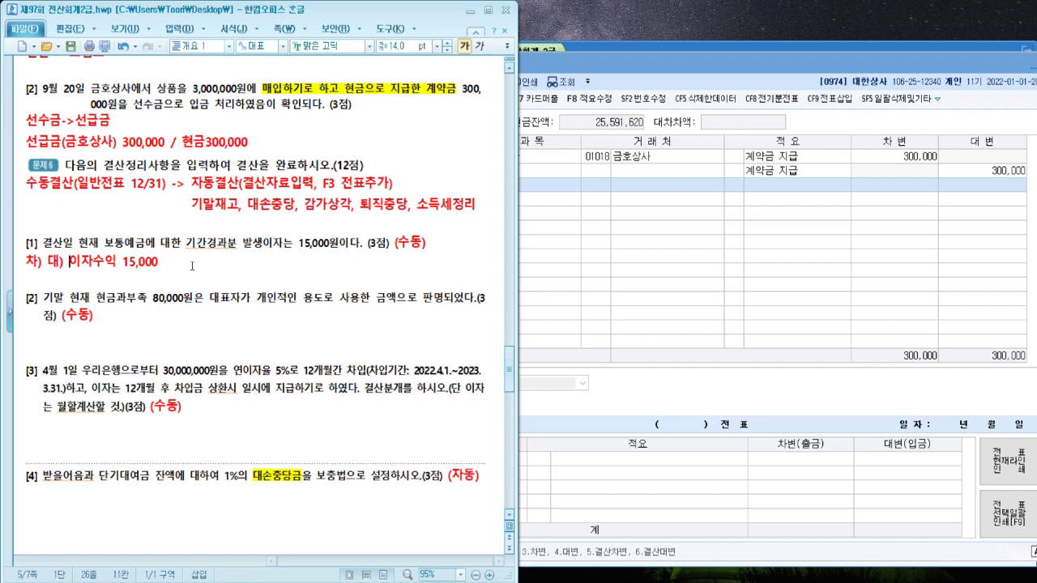
pyautogui.press('Right')
pyautogui.press('Right')
pyautogui.write('미수수익 1')
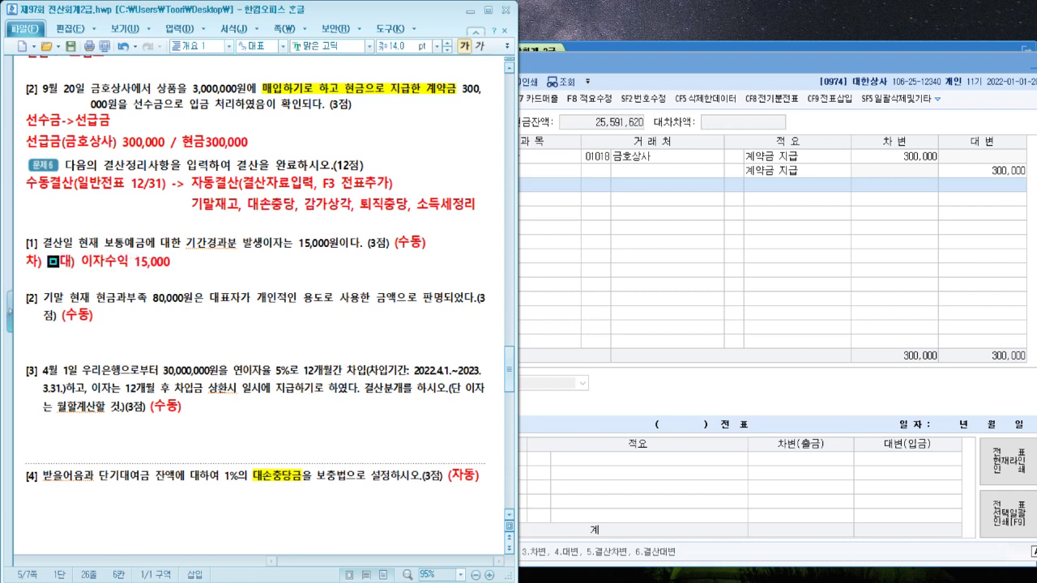
pyautogui.write('5,000')
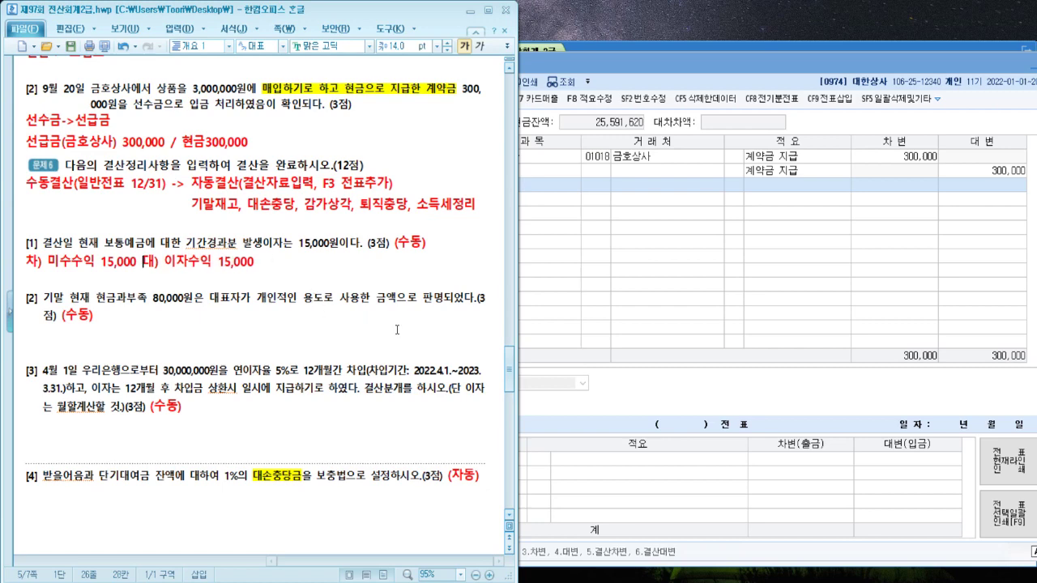
pyautogui.click(955, 385)
# Set the 일반전표입력 date to December 31
pyautogui.click(414, 122)
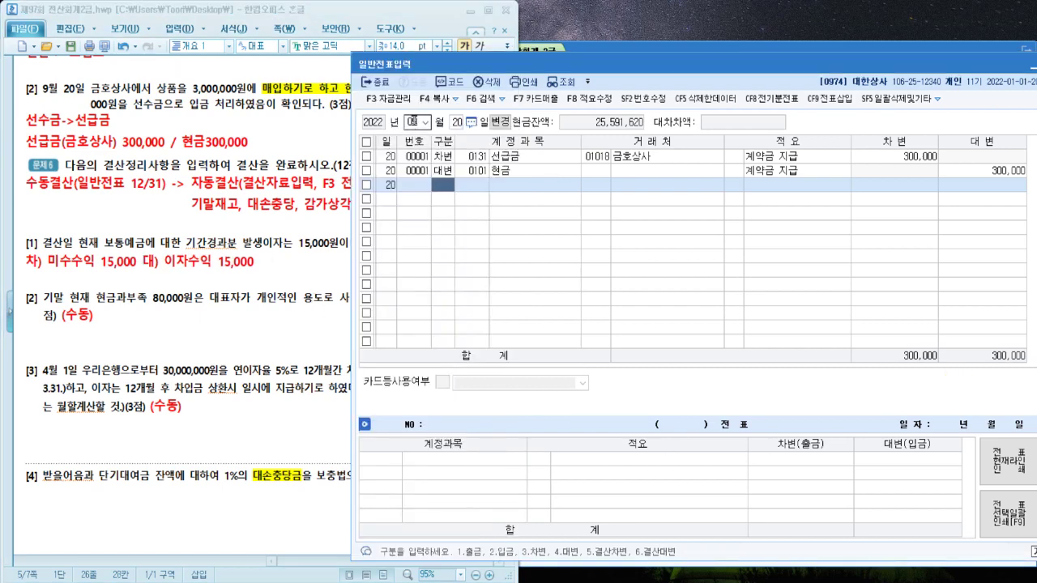
pyautogui.write('12')
pyautogui.press('Return')
pyautogui.write('31')
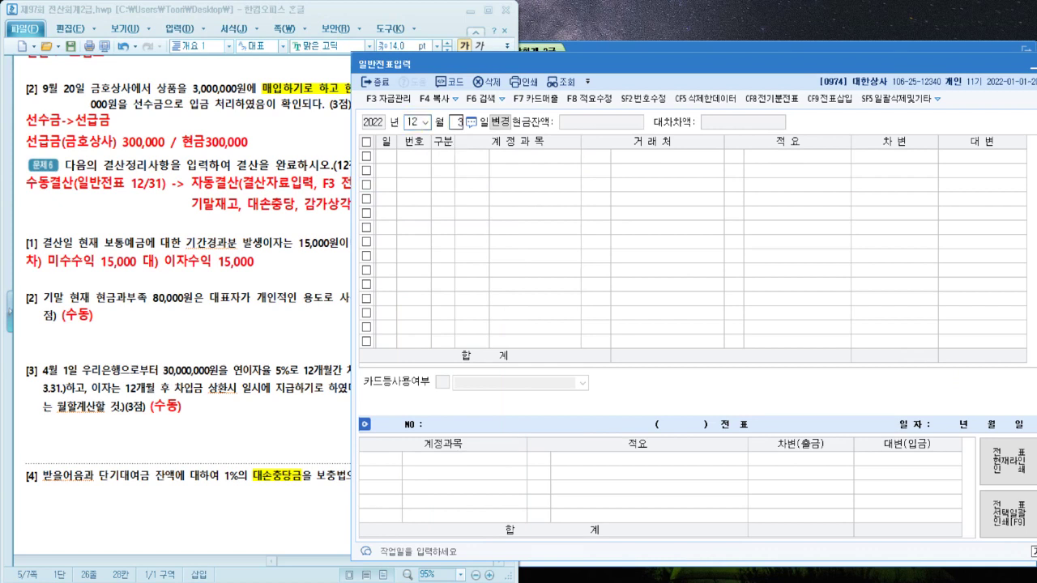
pyautogui.press('Return')
# Add a debit row for 0116 미수수익 of 15,000
pyautogui.write('3')
pyautogui.press('Return')
pyautogui.write('ㅁㅣ수수')
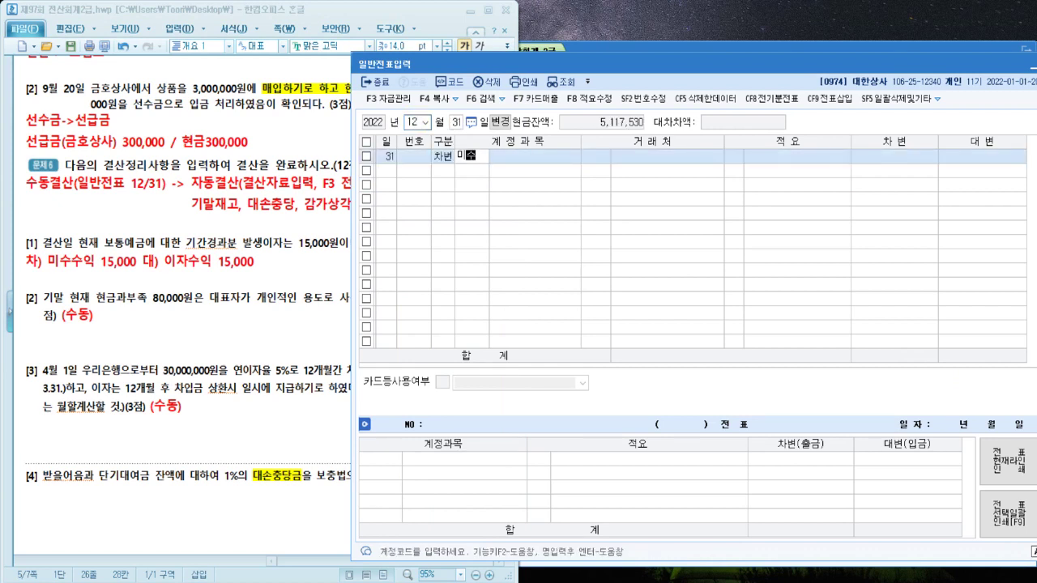
pyautogui.press('Return')
pyautogui.press('Return')
pyautogui.press('Return')
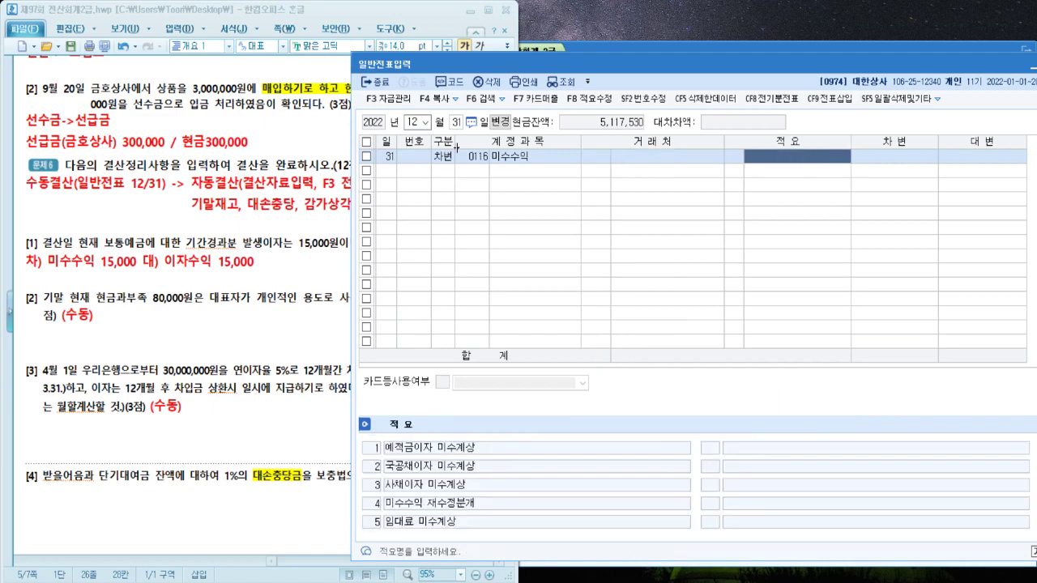
pyautogui.press('Return')
pyautogui.write('150000')
# Add the credit row 0901 이자수익 for 15,000
pyautogui.press('Return')
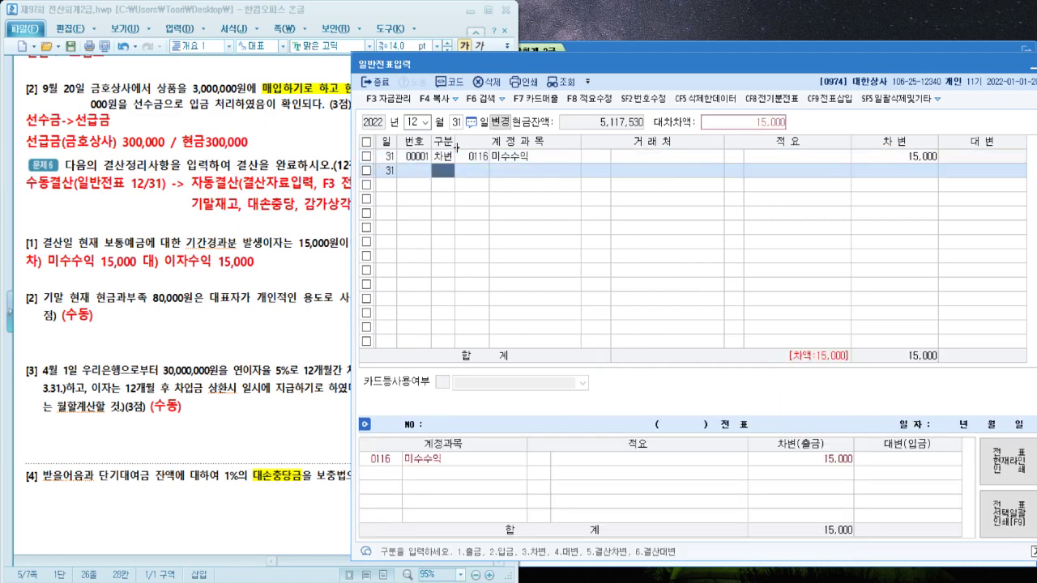
pyautogui.write('4')
pyautogui.press('Return')
pyautogui.write('이자수')
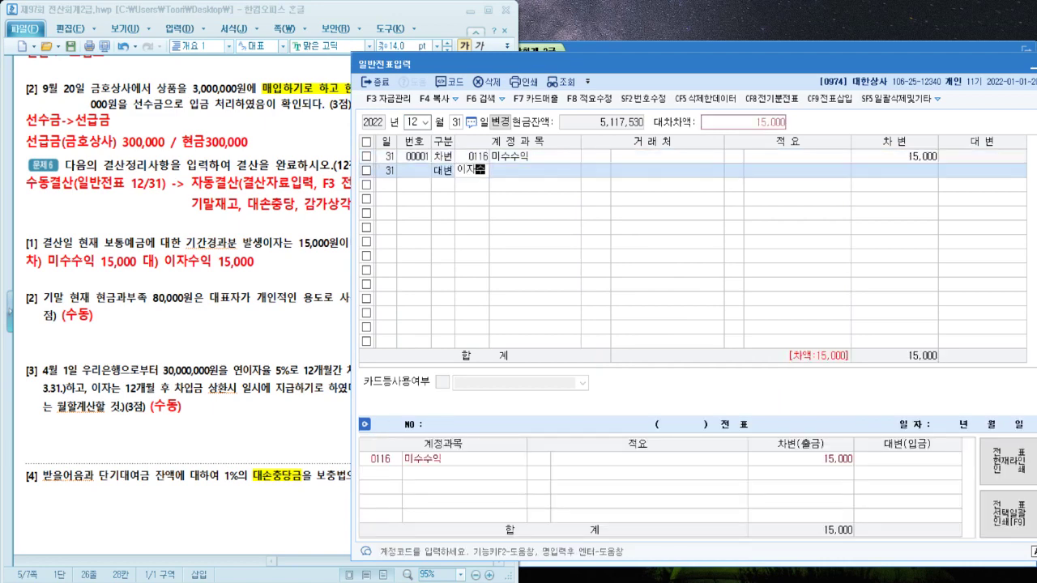
pyautogui.press('Return')
pyautogui.press('Return')
pyautogui.press('Return')
pyautogui.press('Return')
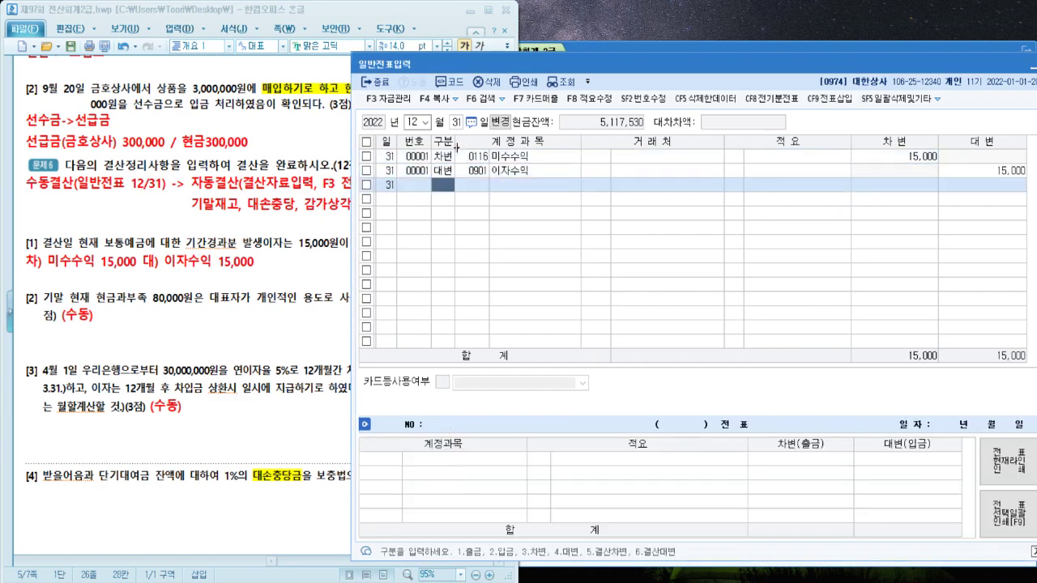
pyautogui.click(111, 334)
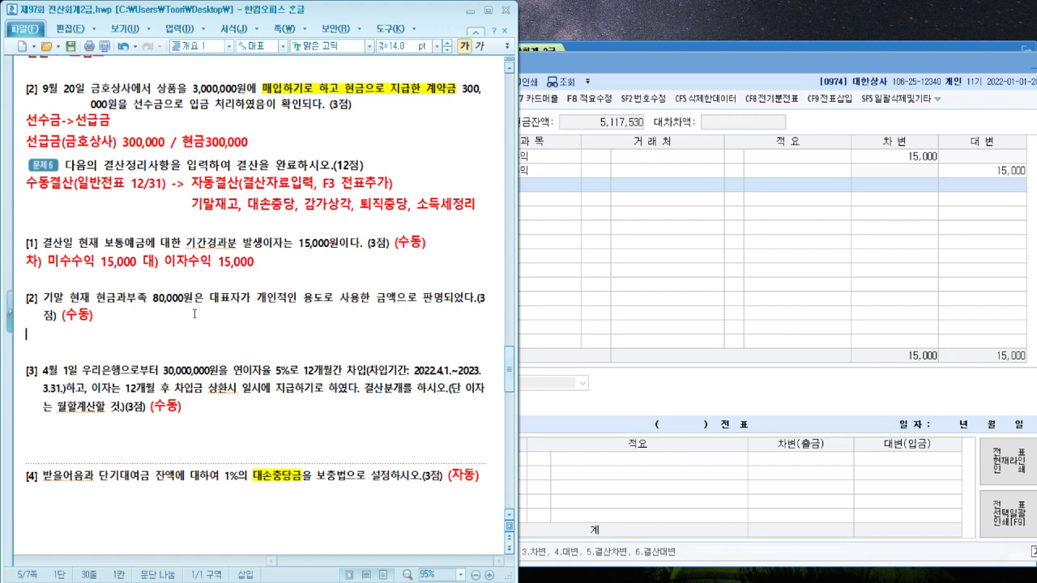
# Highlight 대표자가 개인적인 용도 in item [2] and add a larger red (인출금) after it
pyautogui.moveTo(205, 301); pyautogui.dragTo(324, 300)
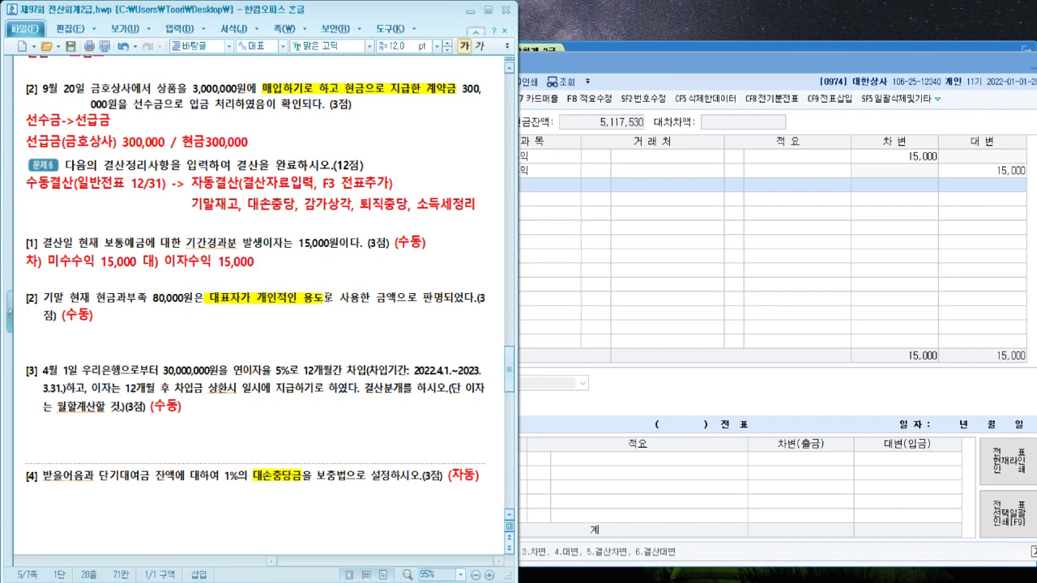
pyautogui.write('(일')
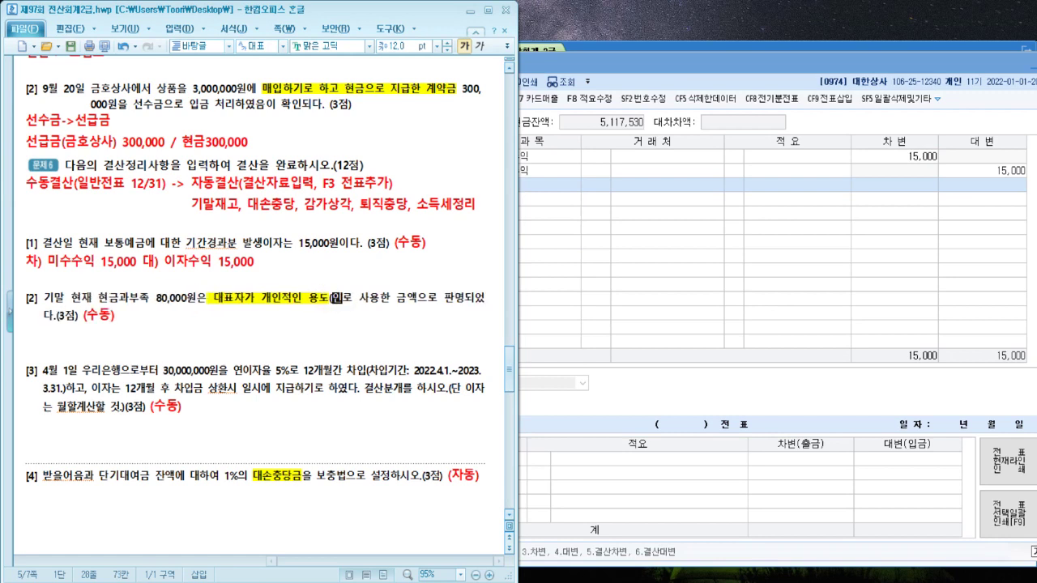
pyautogui.write('출금)')
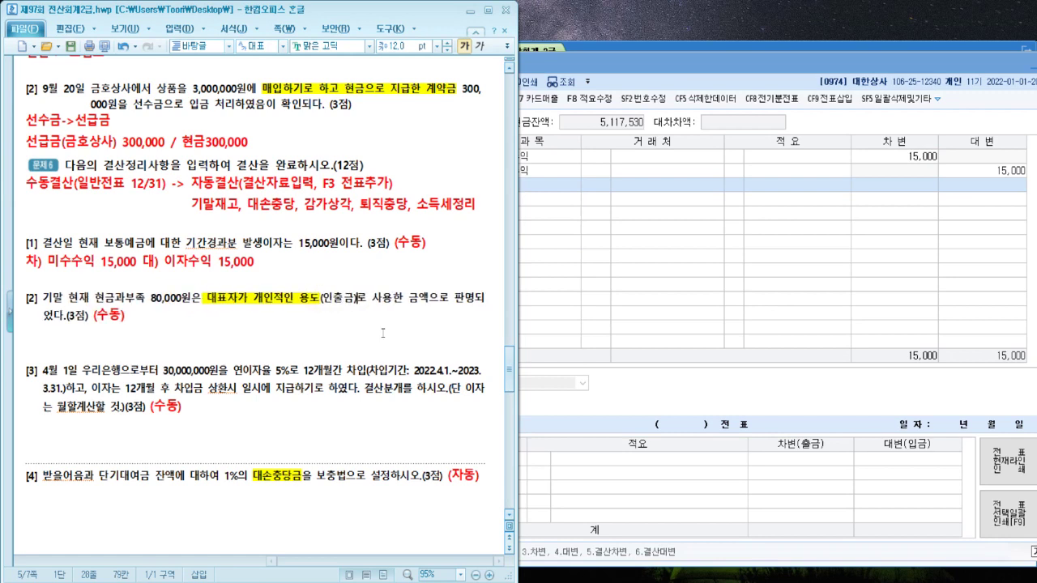
pyautogui.press('Left')
pyautogui.hotkey('shift', 'Left')
pyautogui.hotkey('shift', 'Left')
pyautogui.hotkey('shift', 'Left')
pyautogui.hotkey('shift', 'Left')
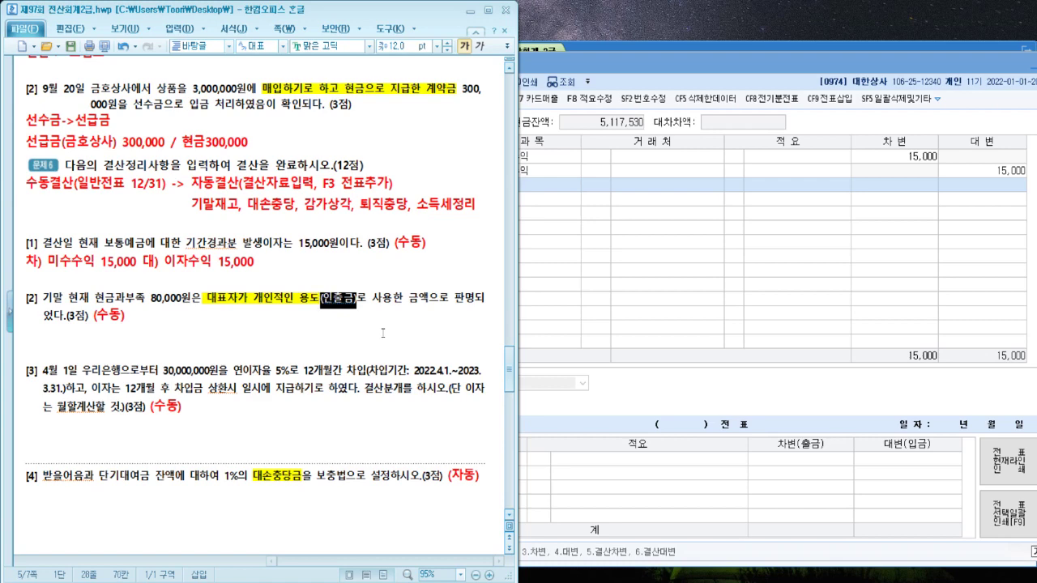
pyautogui.hotkey('alt', 'c')
pyautogui.click(383, 333)
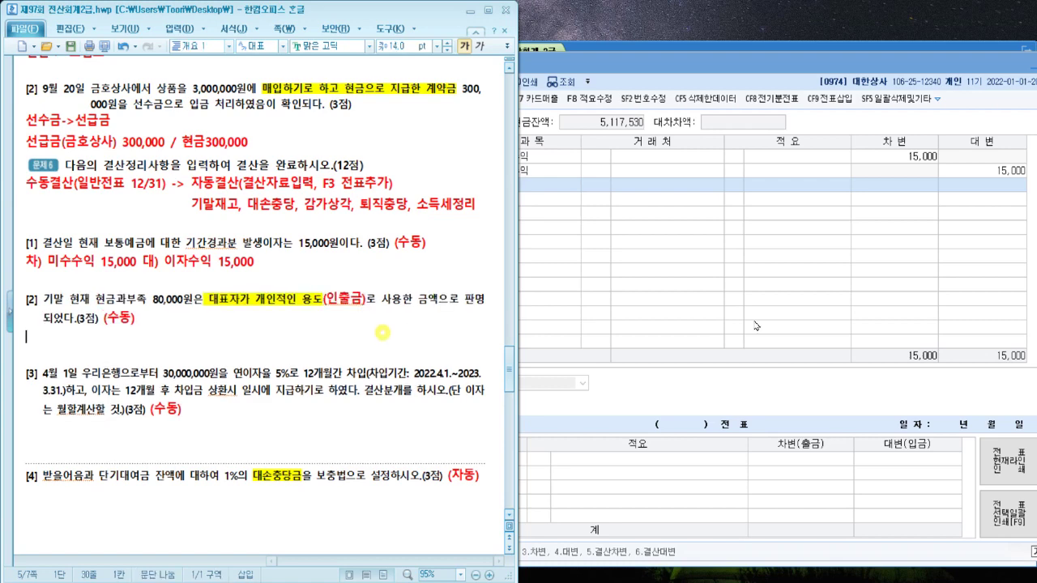
pyautogui.click(850, 306)
pyautogui.click(930, 52)
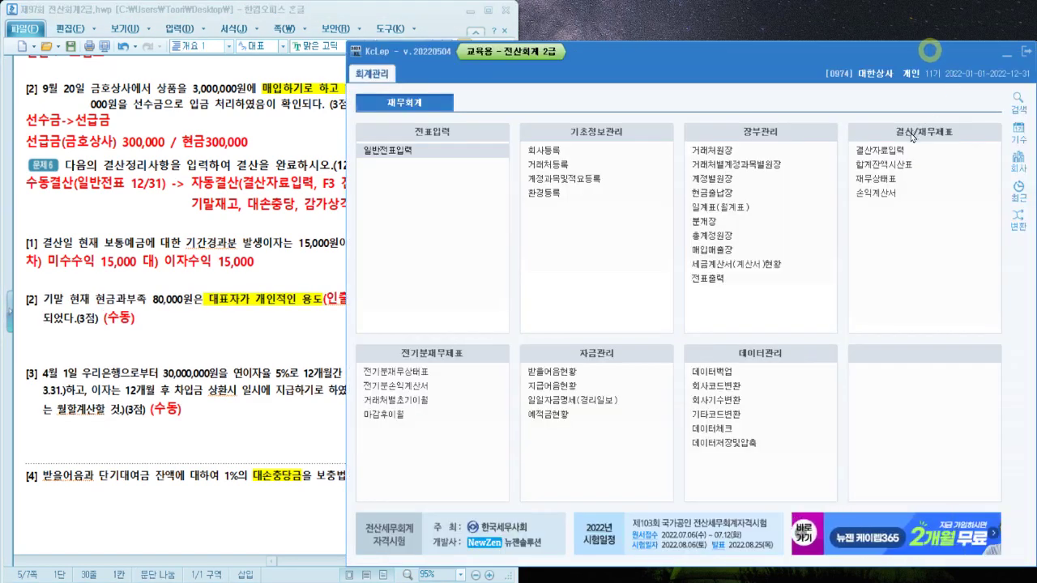
# Open the 합계잔액시산표 through 2022-12-31 and confirm 현금과부족 shows an 80,000 debit balance
pyautogui.click(880, 165)
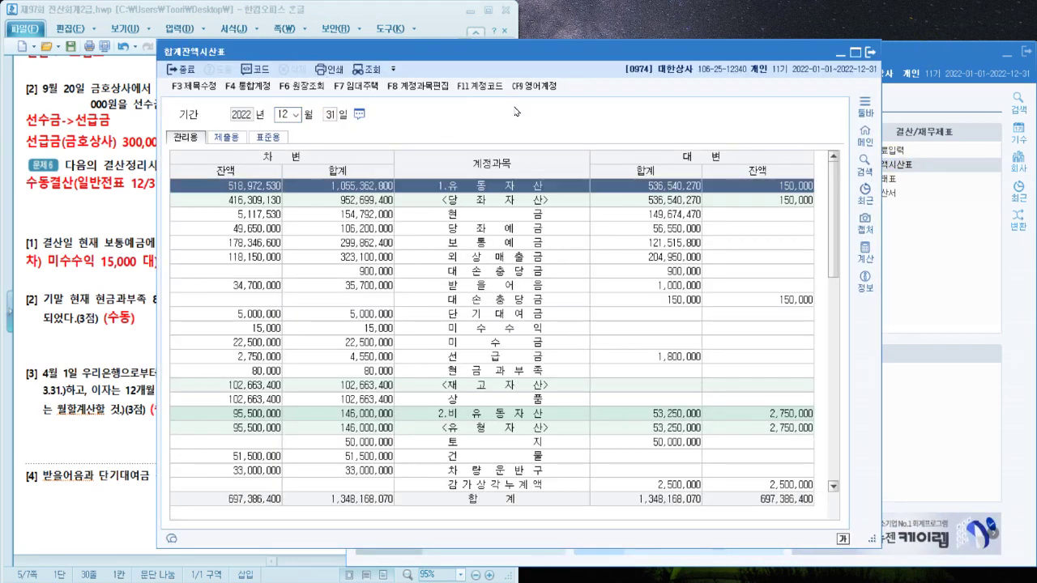
pyautogui.moveTo(575, 50); pyautogui.dragTo(719, 36)
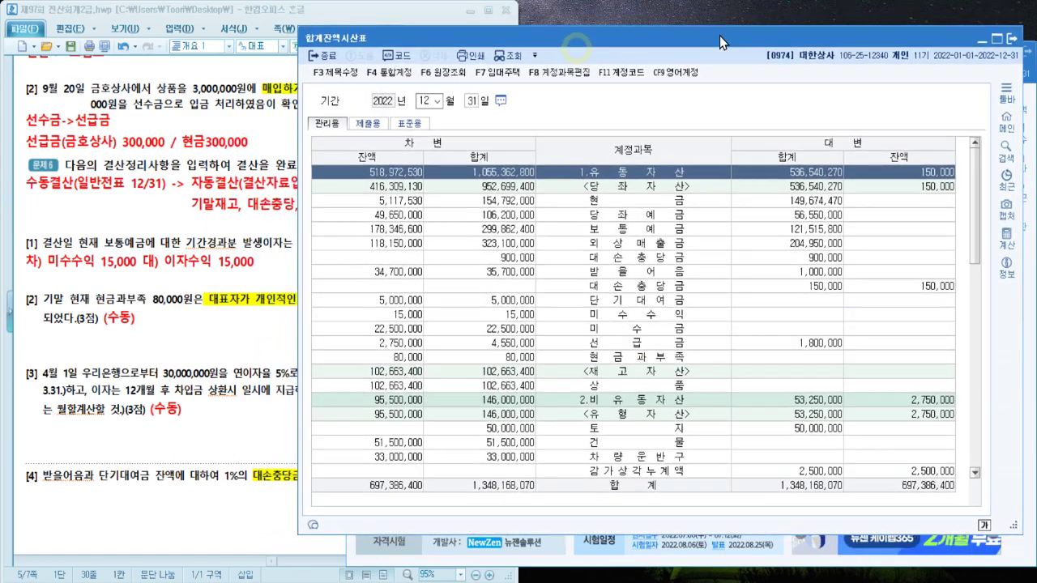
pyautogui.click(592, 357)
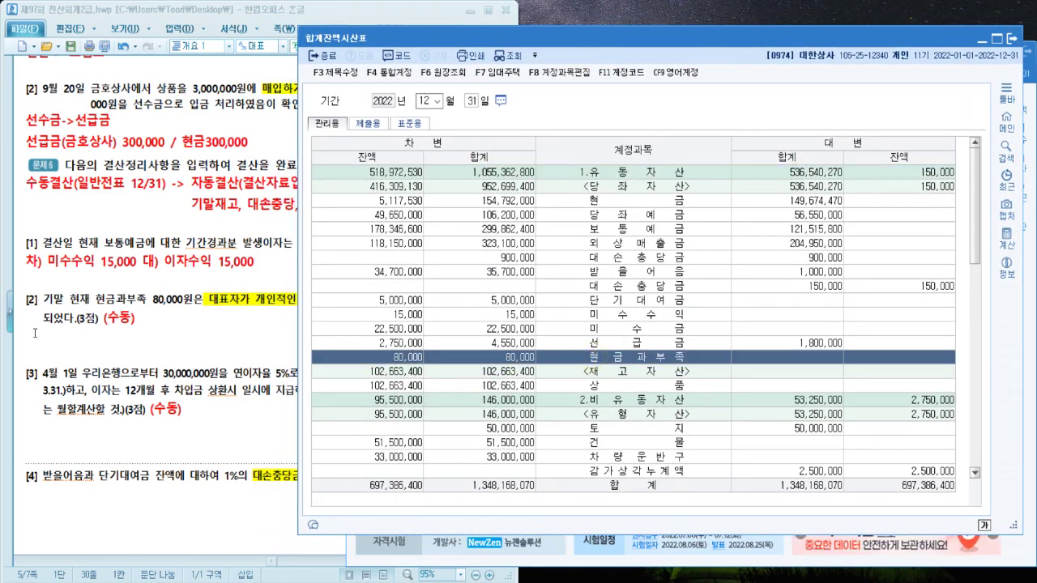
pyautogui.click(35, 333)
# Type the item [2] answer line debiting 인출금 80,000 and crediting 현금과부족 80,000
pyautogui.write('차')
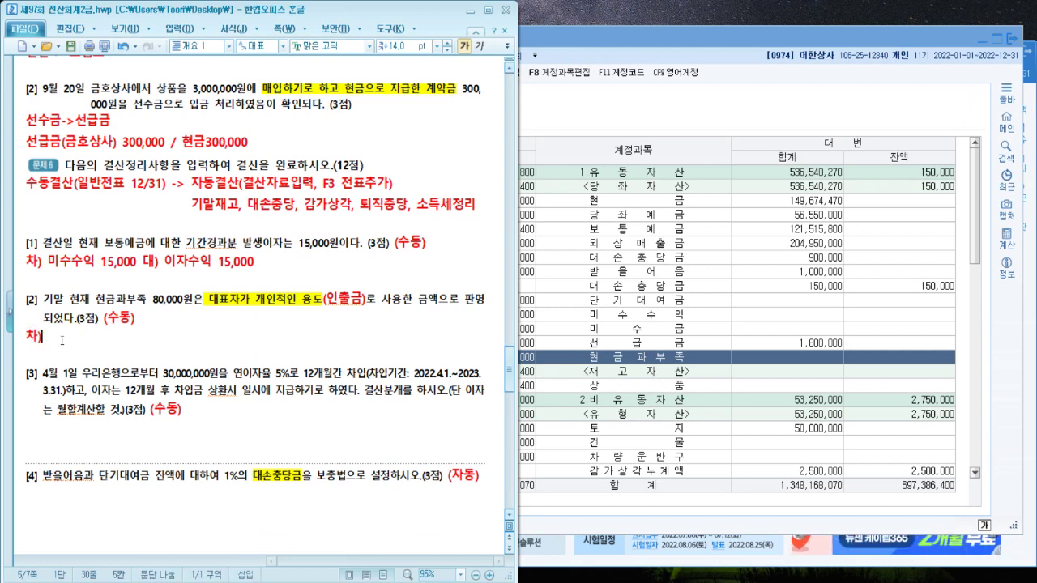
pyautogui.write(') 대) ')
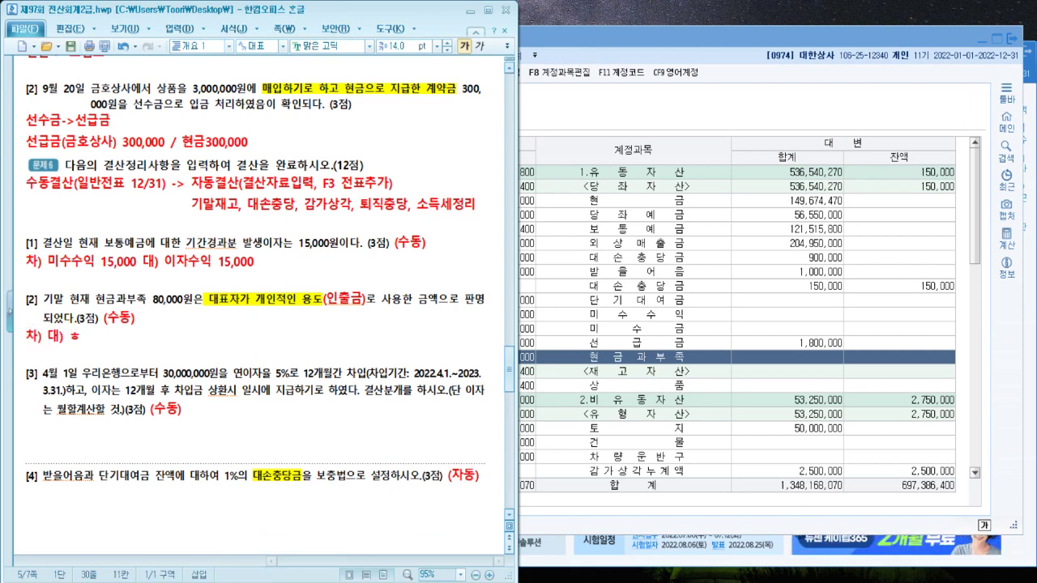
pyautogui.write('현금과부족 80,000')
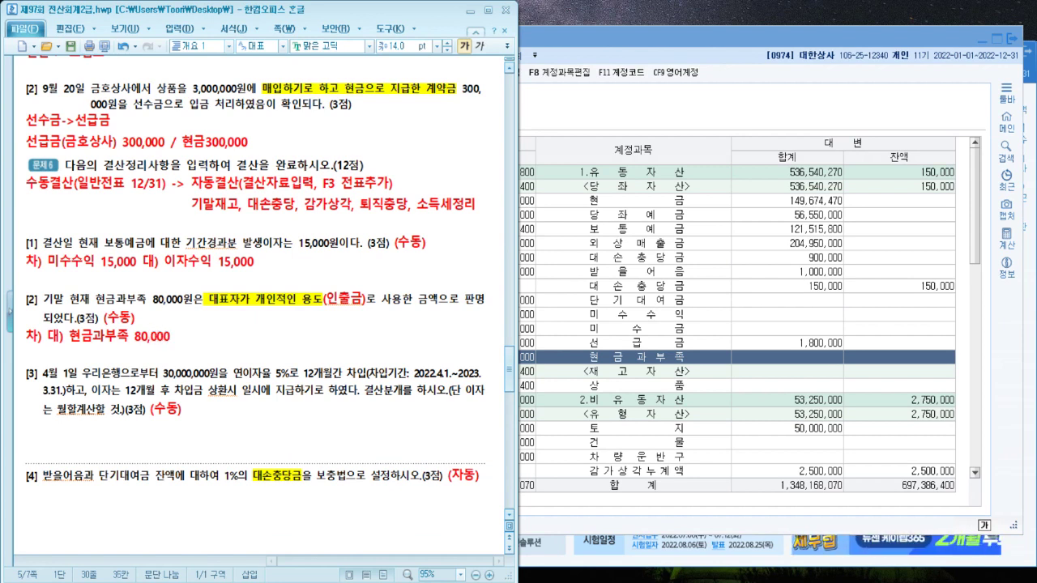
pyautogui.click(45, 336)
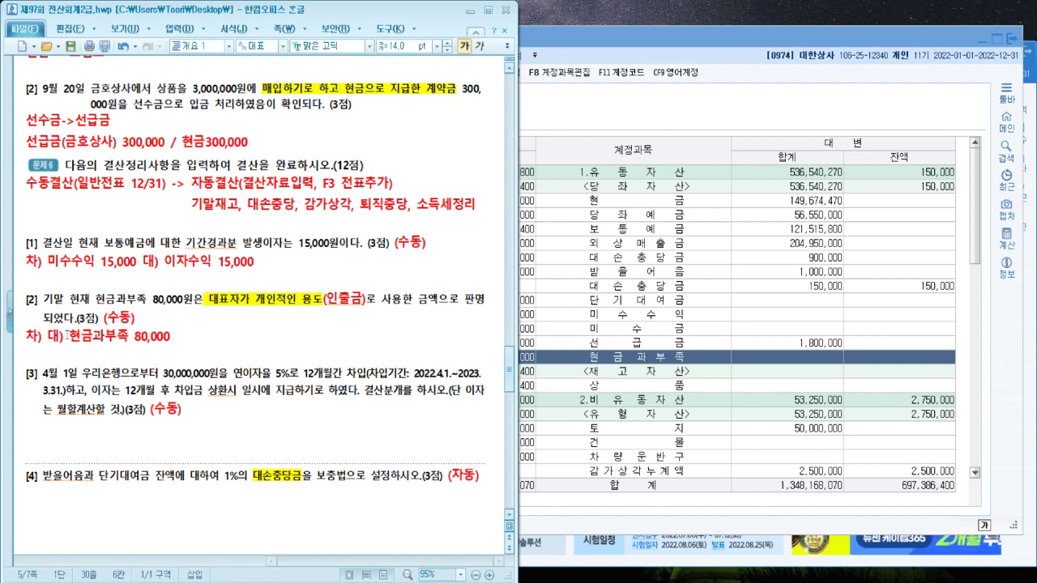
pyautogui.write('인출그')
pyautogui.write('ㅁ 80,0')
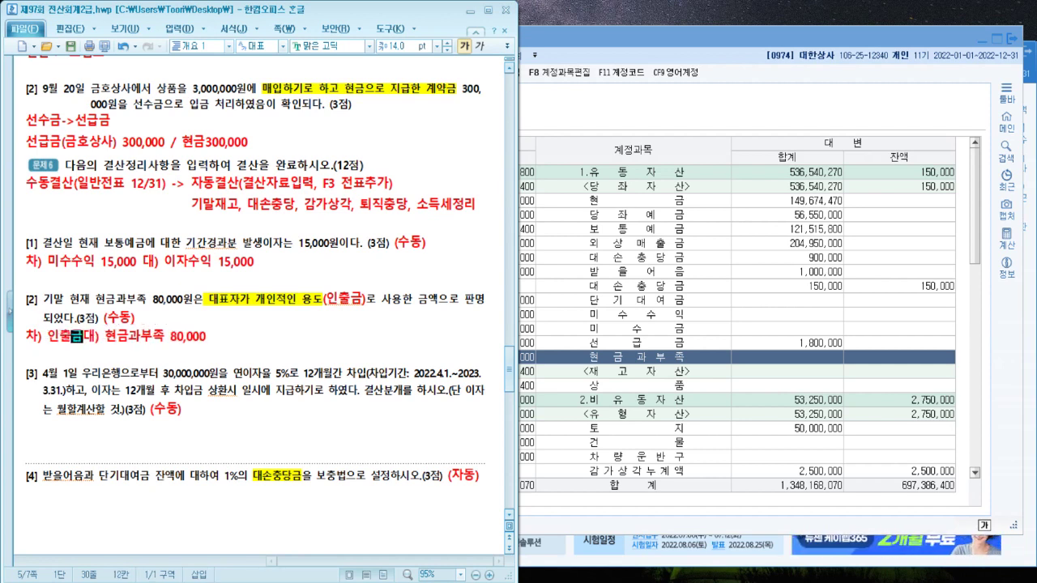
pyautogui.write('00')
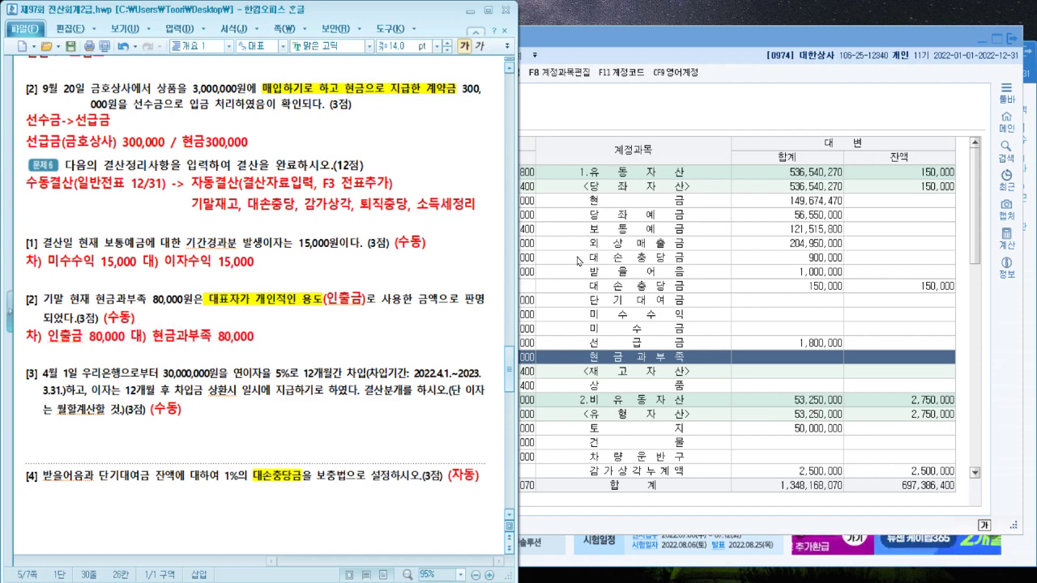
pyautogui.click(673, 301)
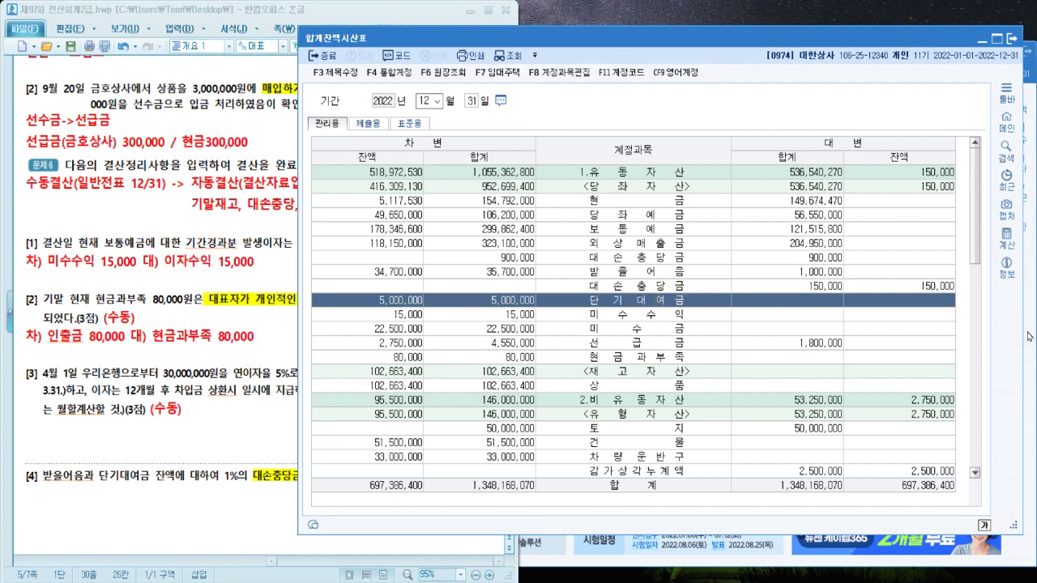
# Enter a Dec 31 voucher: debit 0338 인출금 80,000, credit 0141 현금과부족 80,000
pyautogui.click(1029, 336)
pyautogui.click(379, 150)
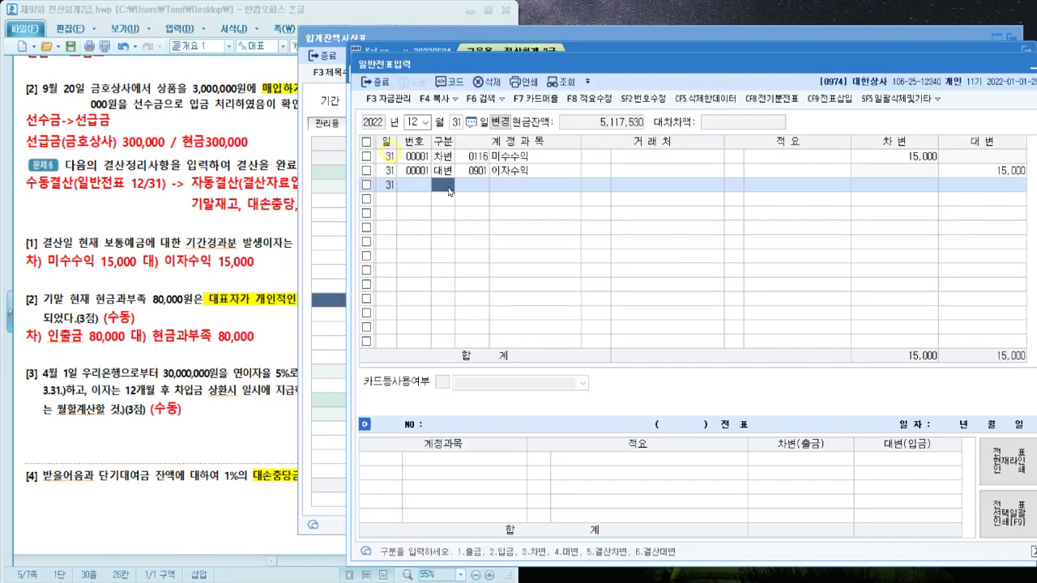
pyautogui.write('3338')
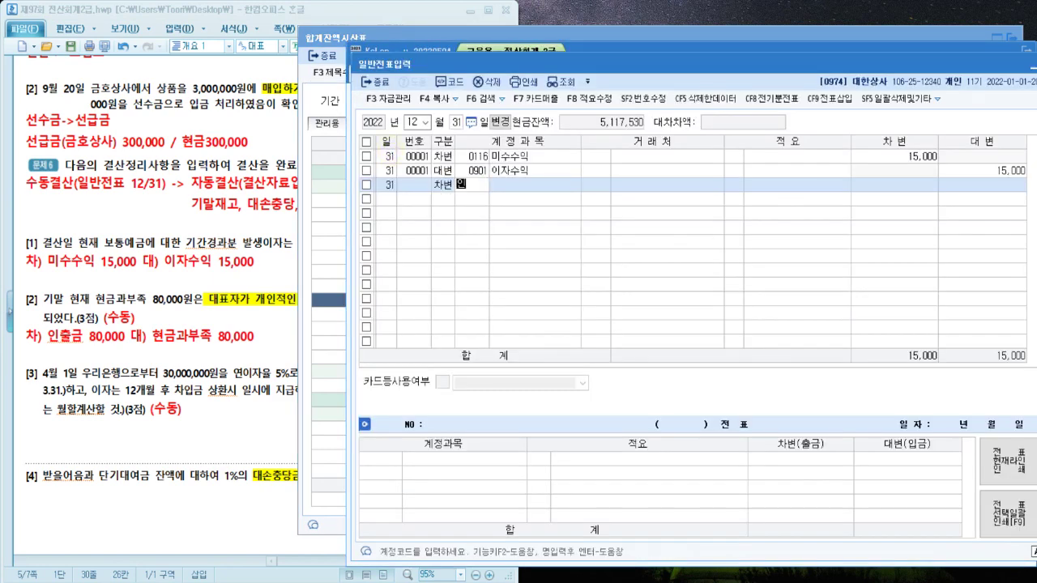
pyautogui.press('Return')
pyautogui.press('Return')
pyautogui.press('Return')
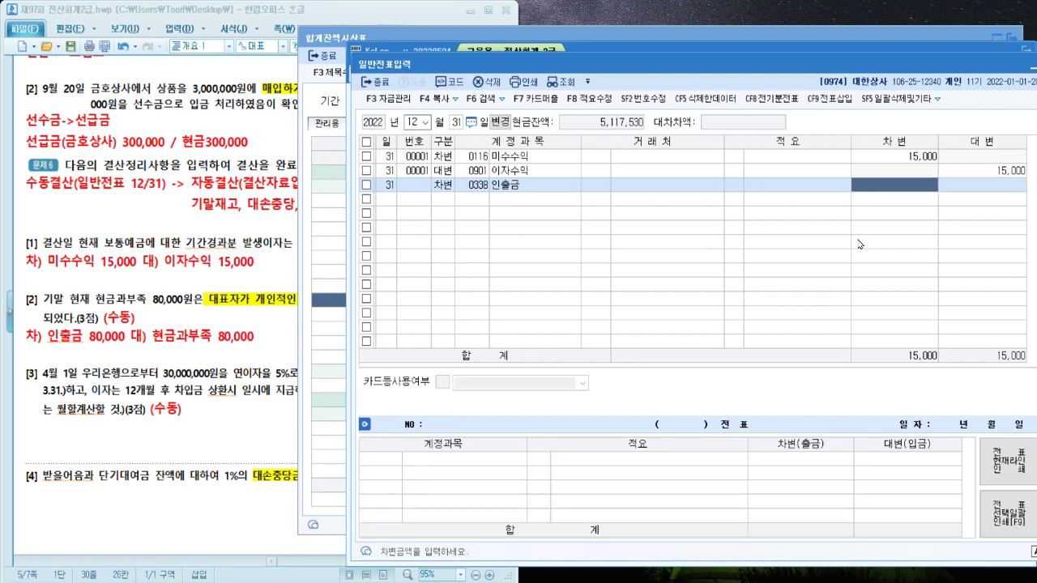
pyautogui.write('80000')
pyautogui.press('Return')
pyautogui.write('4현금과')
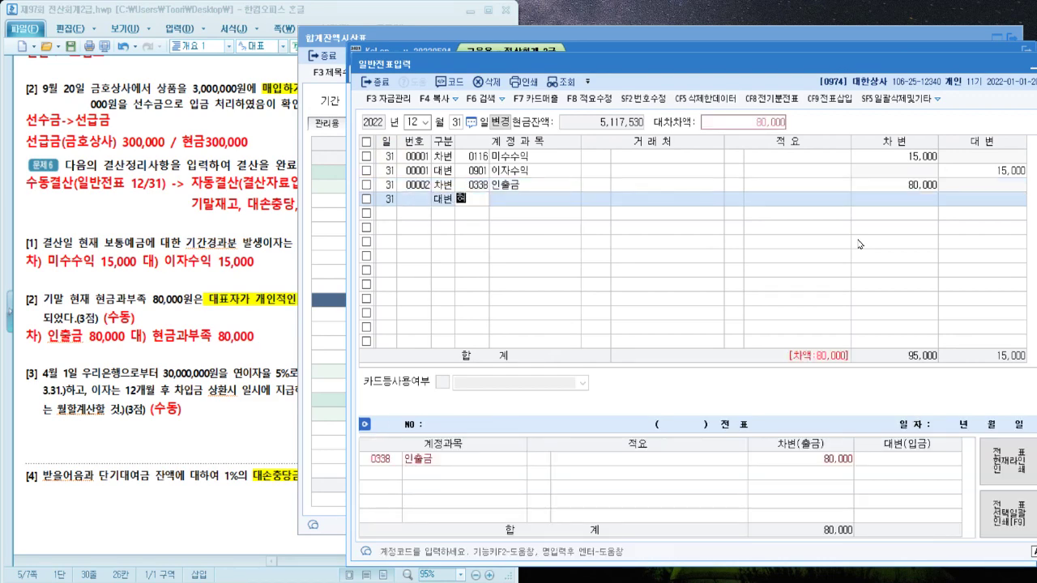
pyautogui.press('Return')
pyautogui.press('Return')
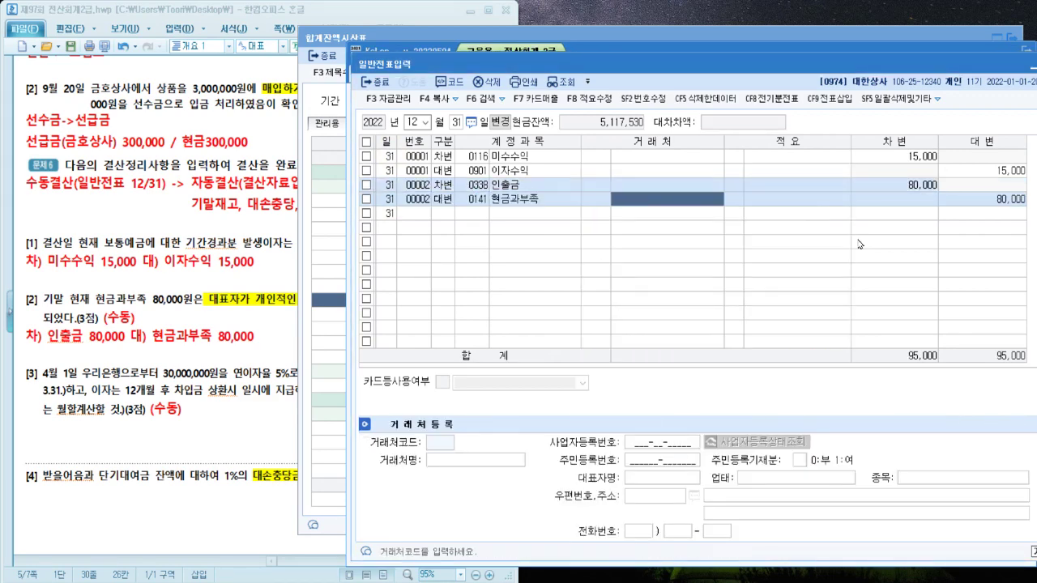
pyautogui.press('Return')
pyautogui.press('Return')
pyautogui.press('Return')
pyautogui.press('Return')
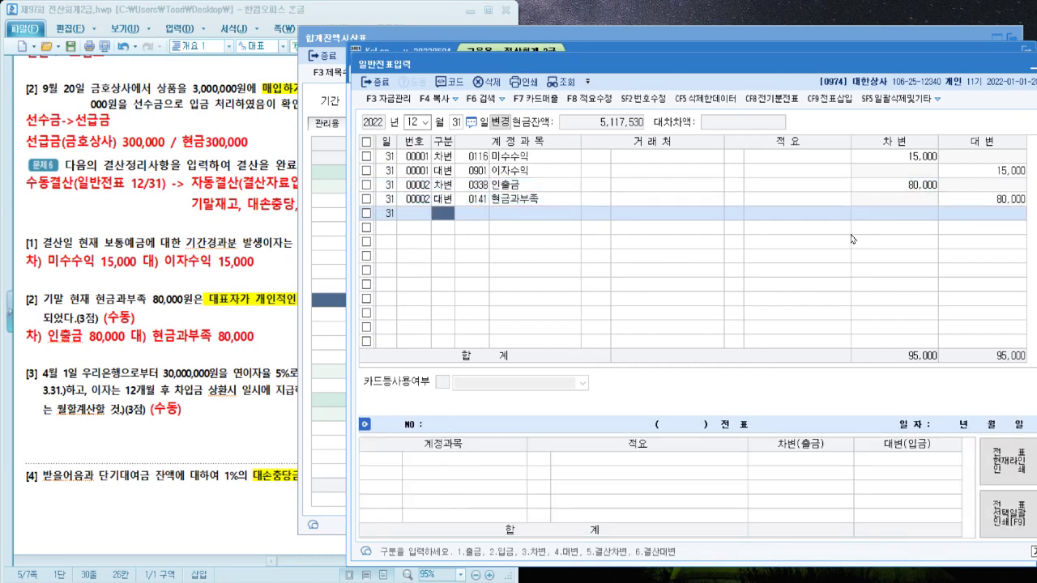
pyautogui.click(209, 430)
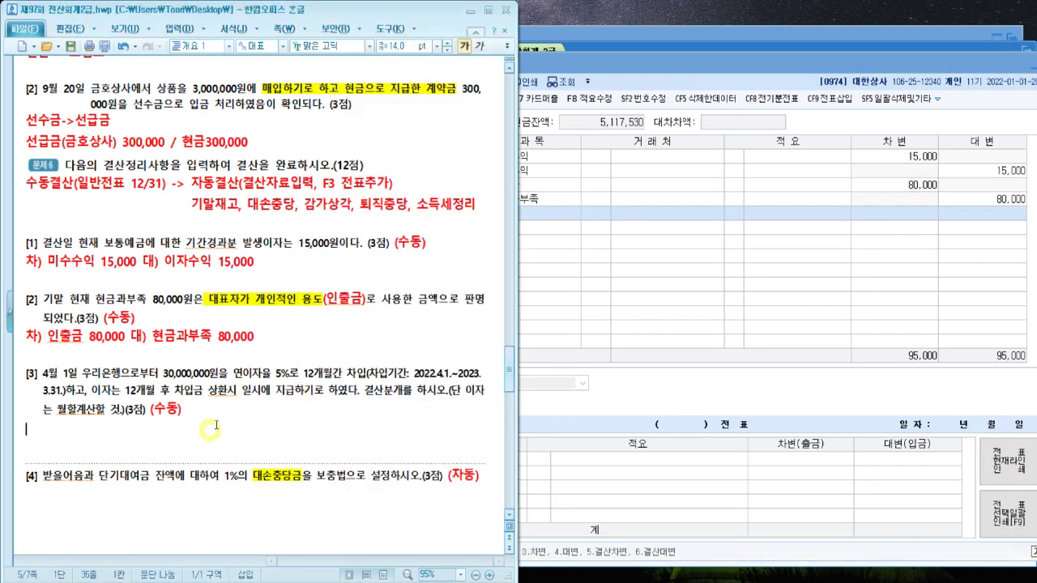
# Under item [3], write '4월~12월 이자발생' and '30,000,000 * 연이자율 5% = 1년 이자' on two lines
pyautogui.scroll(-1, 216, 424)
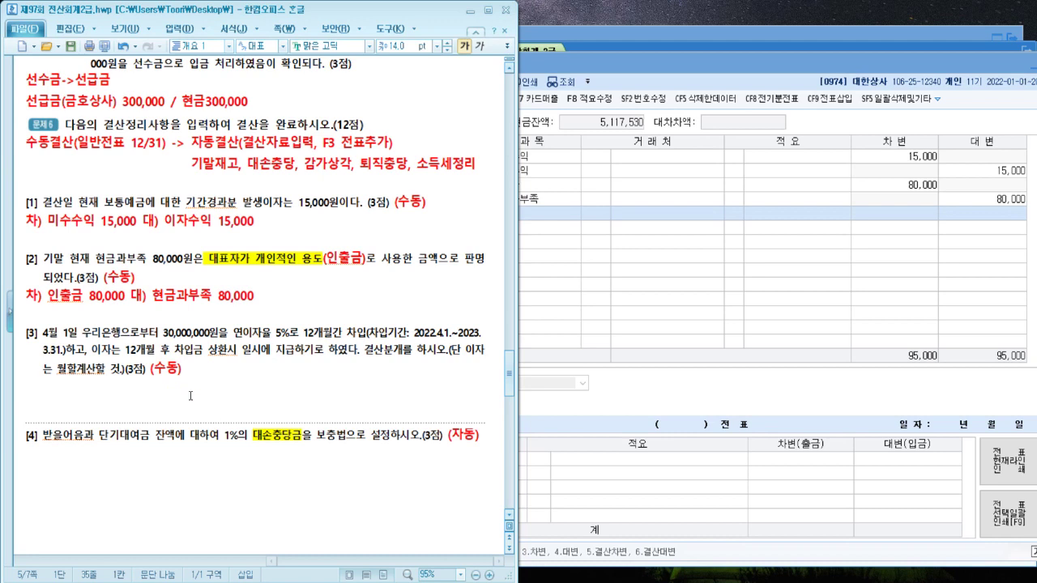
pyautogui.write('4월~12ㅇ월')
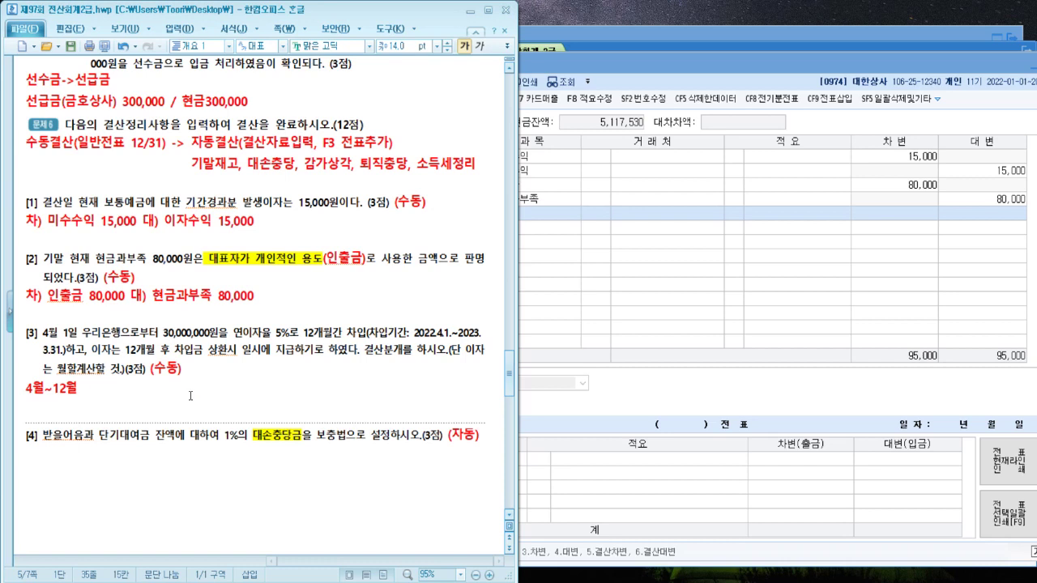
pyautogui.write('이사')
pyautogui.write('발생')
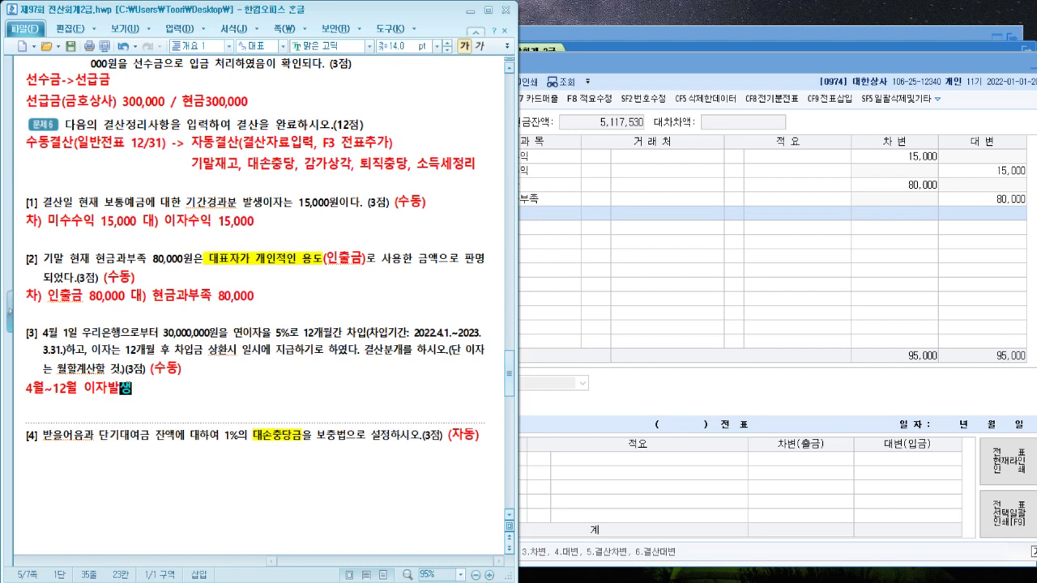
pyautogui.press('Return')
pyautogui.write('3')
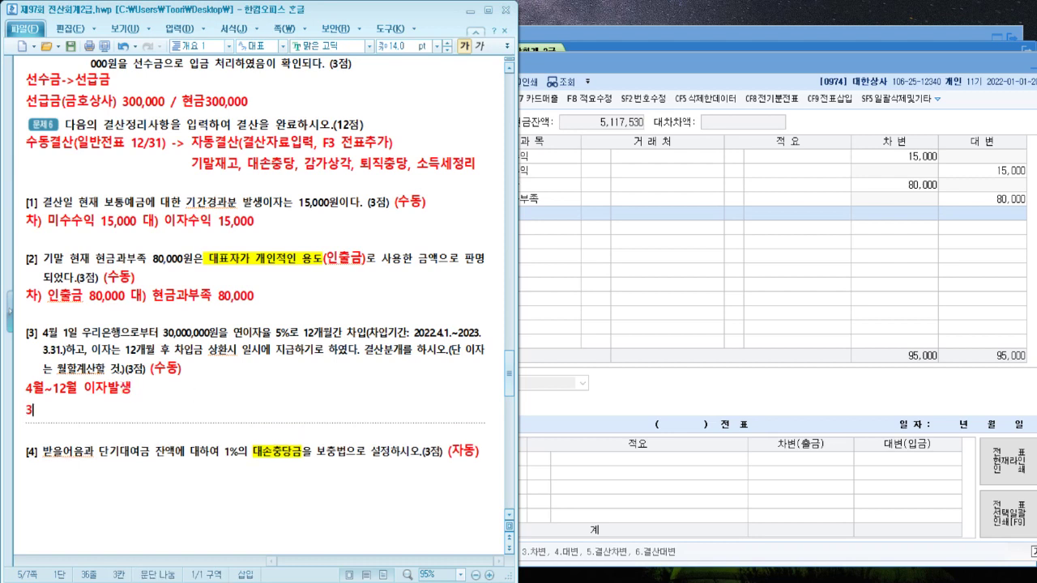
pyautogui.write('0,000,000')
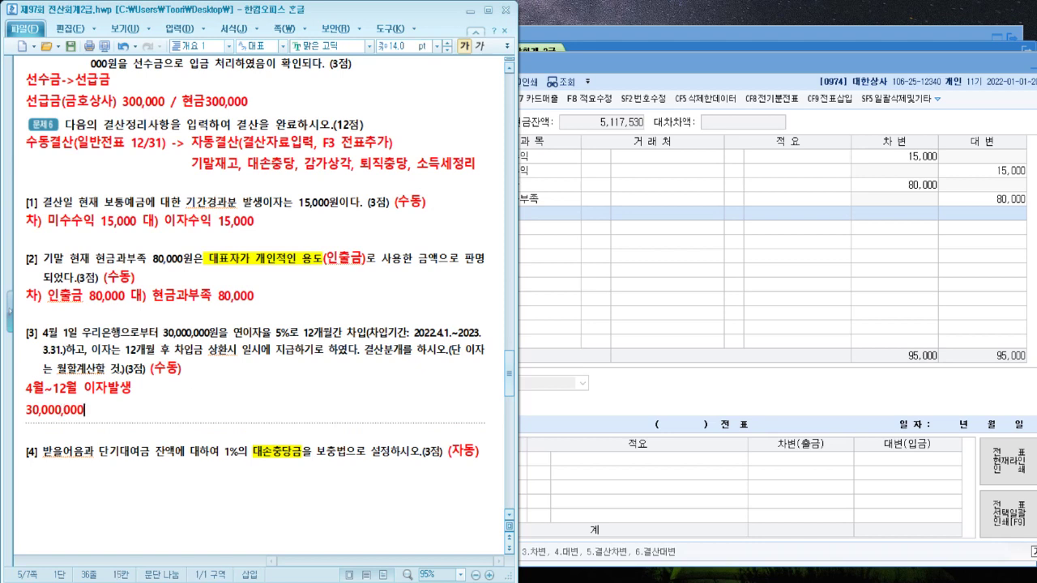
pyautogui.write(' * 연지아')
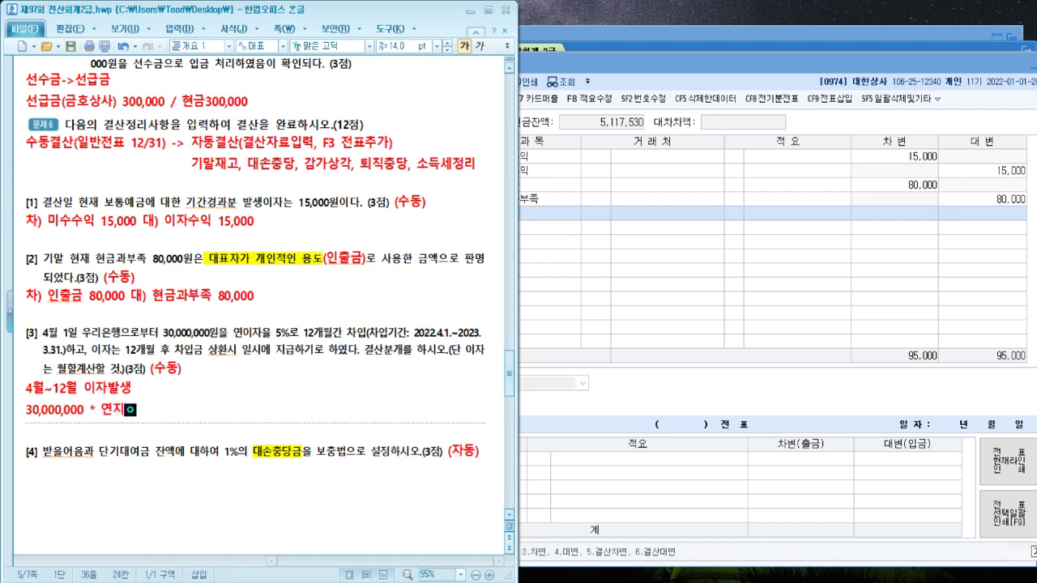
pyautogui.press('BackSpace')
pyautogui.press('BackSpace')
pyautogui.write('이자유ㄹ 5% ')
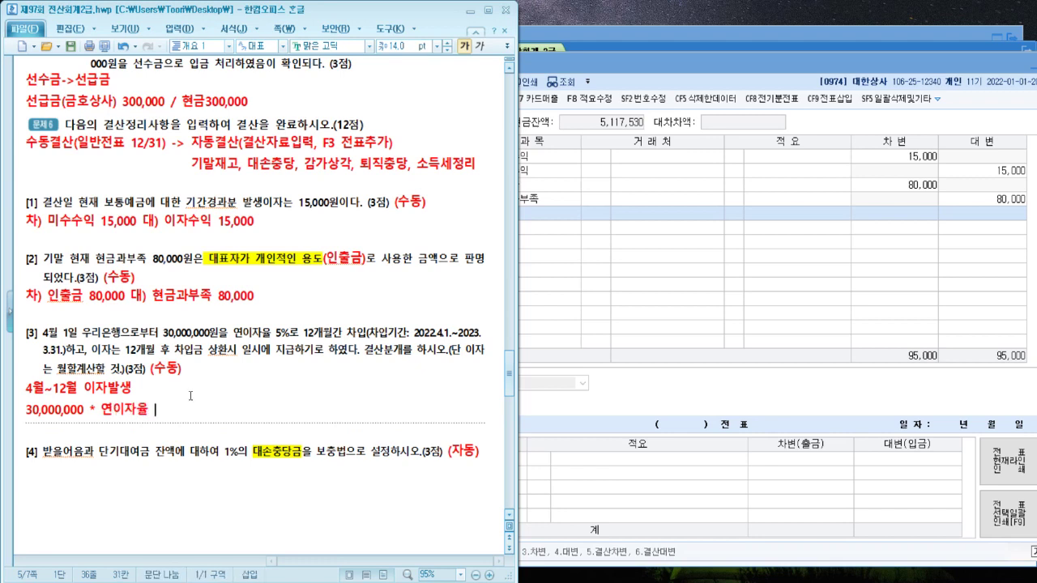
pyautogui.write('= 1년 이자')
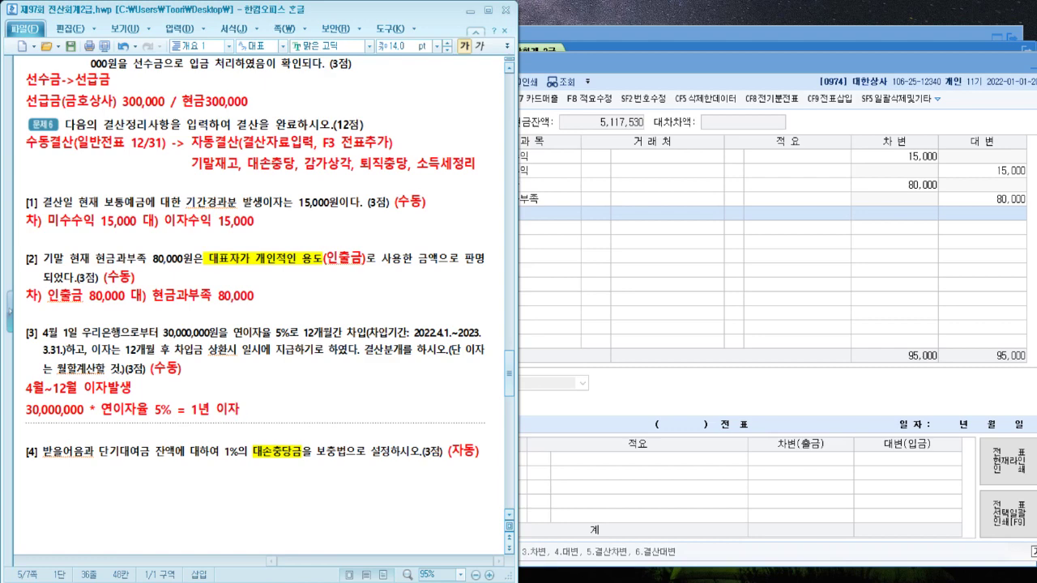
pyautogui.click(411, 582)
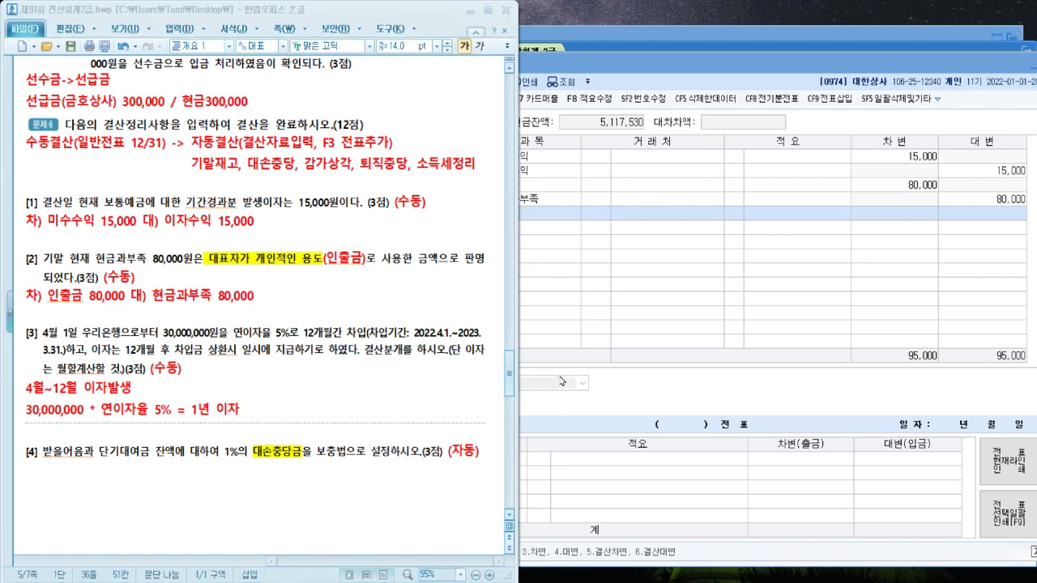
# Compute 30,000,000 × 0.05 = 1,500,000 and write it after '1년 이자' in the note
pyautogui.write('30000000')
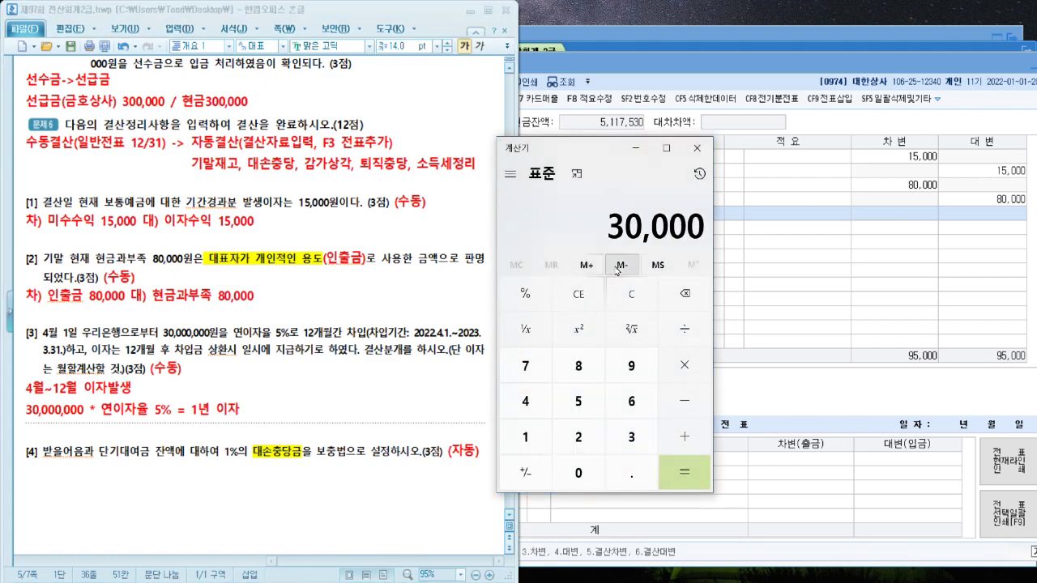
pyautogui.write('*0.05')
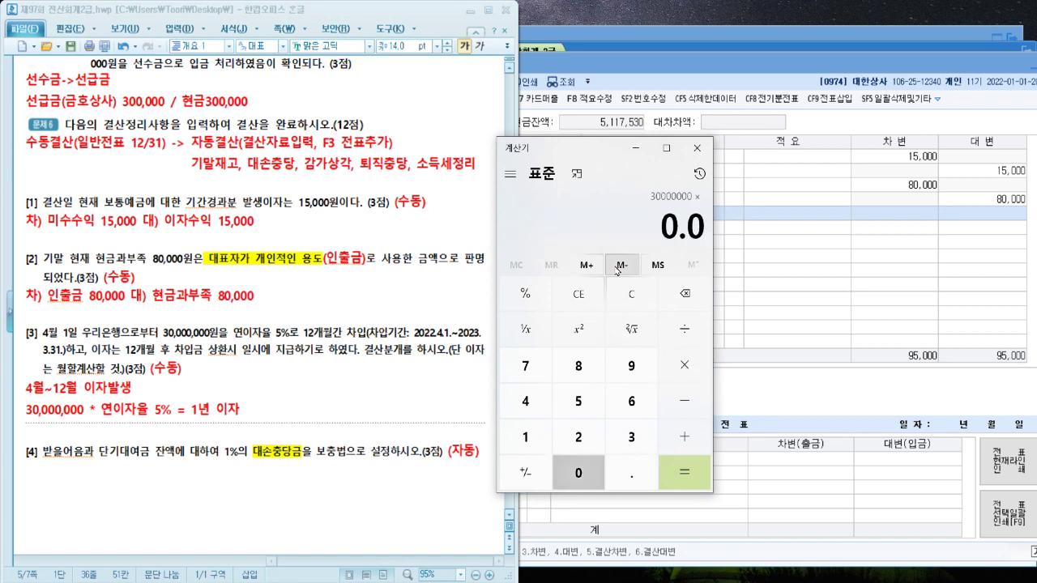
pyautogui.press('Return')
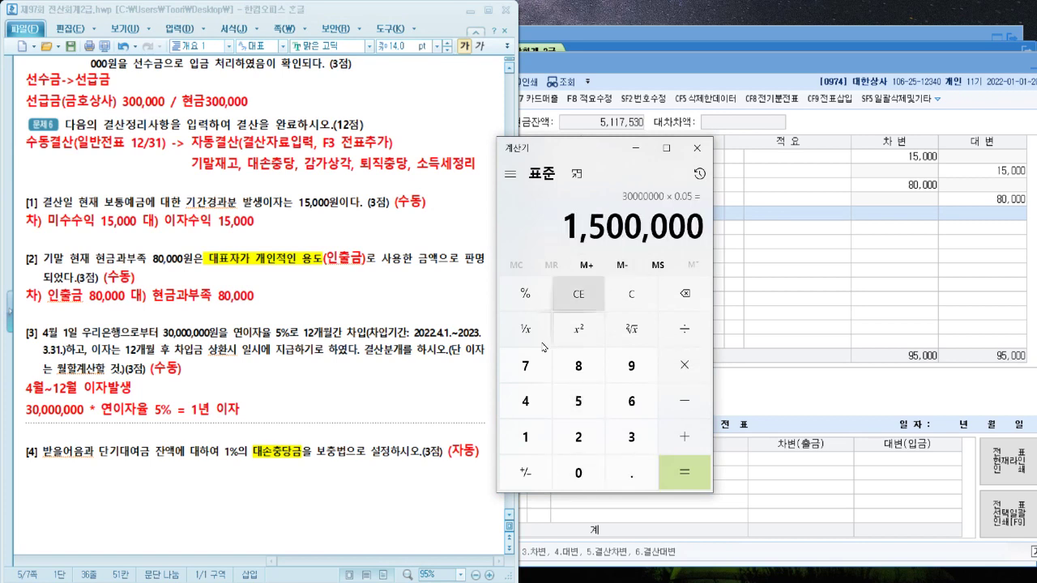
pyautogui.click(270, 407)
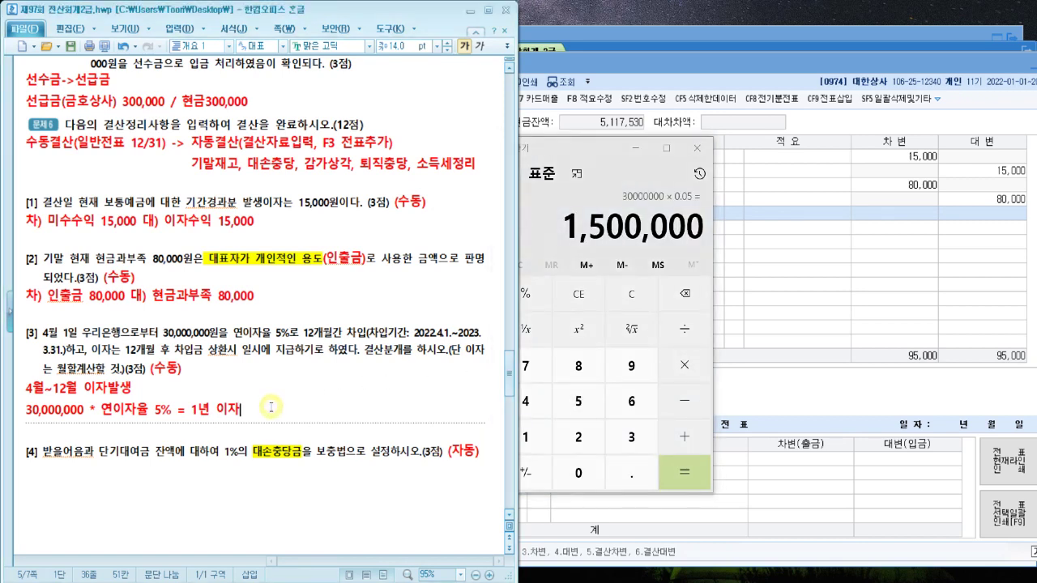
pyautogui.write('1,500,000')
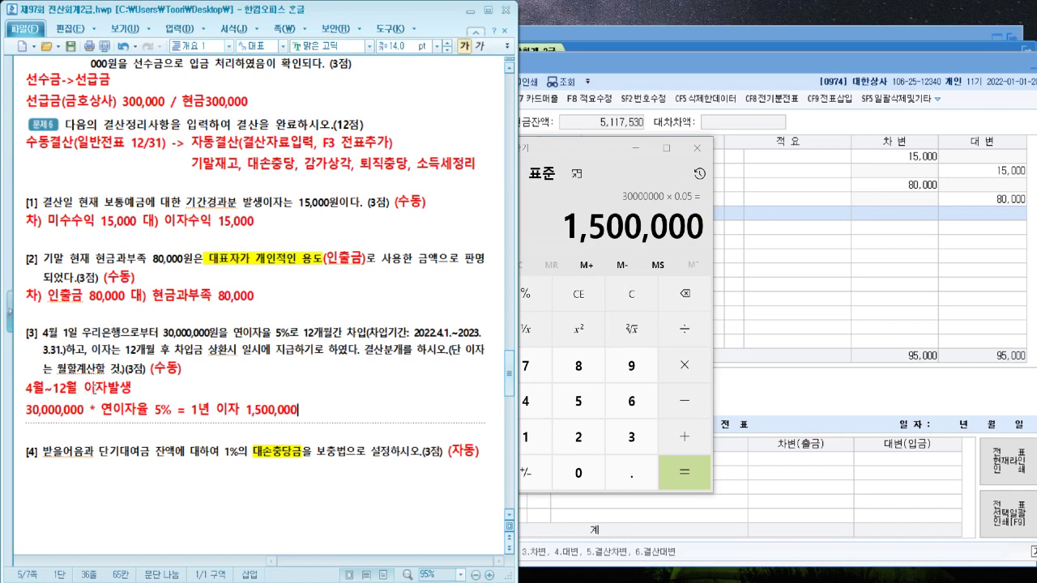
# Add '(9개월)' after 이자발생 and a red line '이자 1,500,000 / 12개월 * 9개월'
pyautogui.click(134, 390)
pyautogui.write('(9개월)')
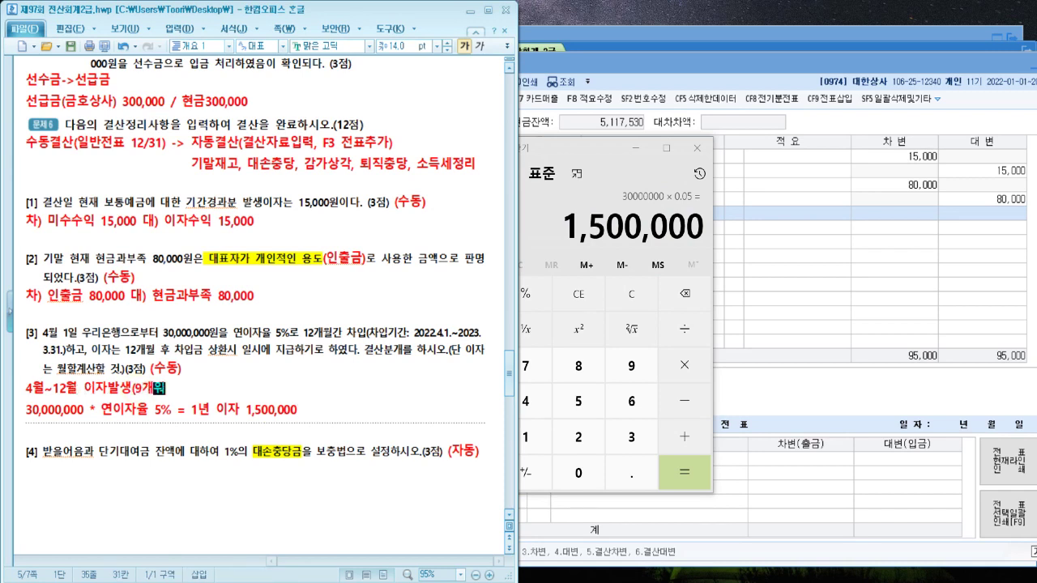
pyautogui.click(140, 430)
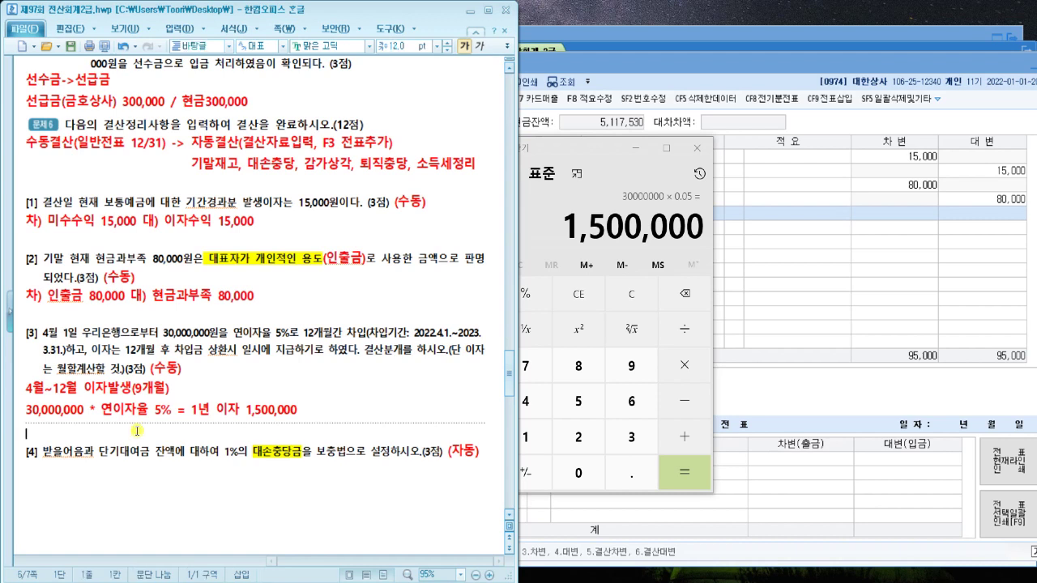
pyautogui.write('이자')
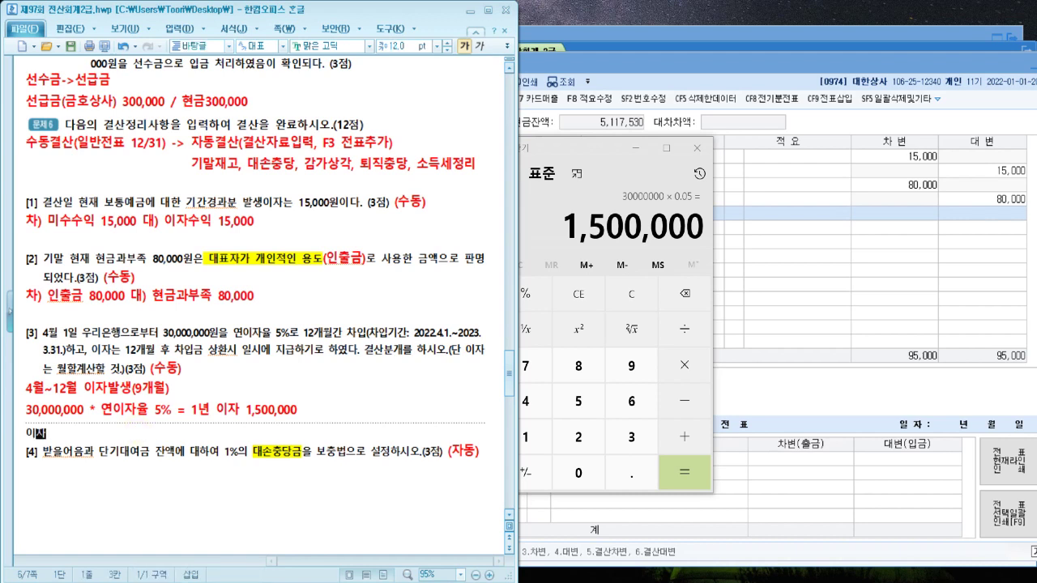
pyautogui.hotkey('ctrl', '3')
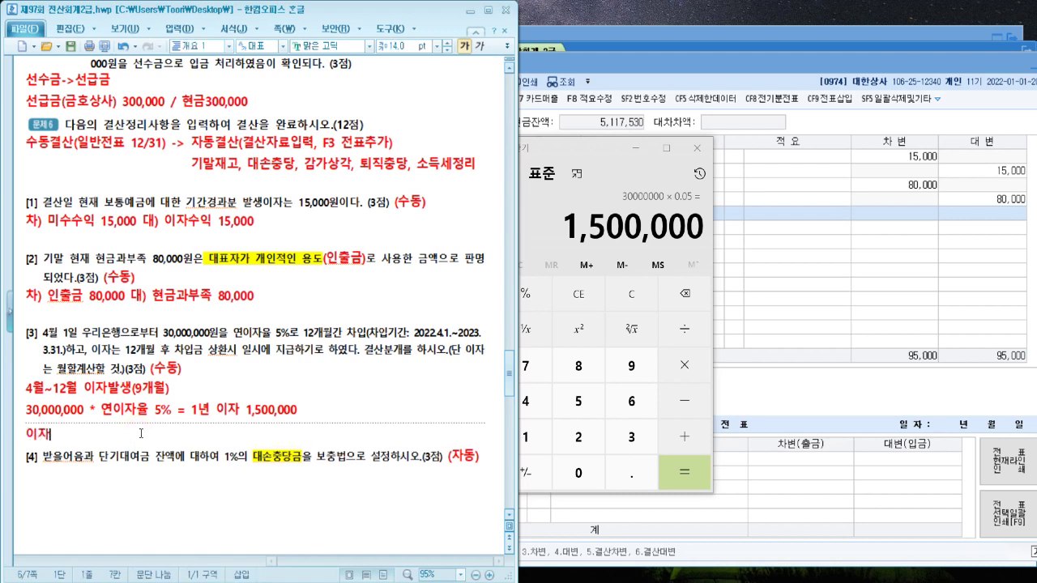
pyautogui.write('1,500,0')
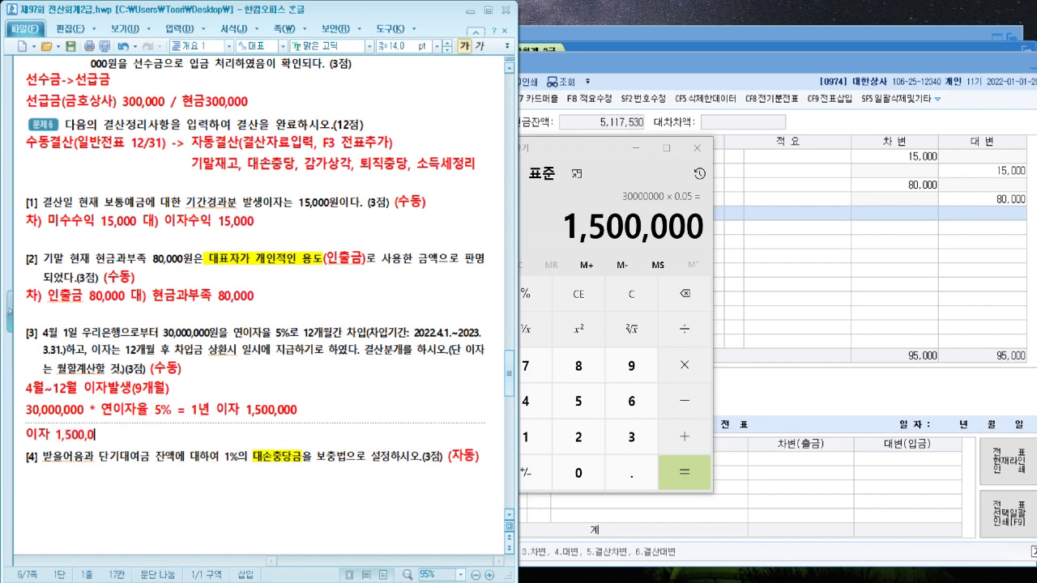
pyautogui.write('00 / 12개월 ')
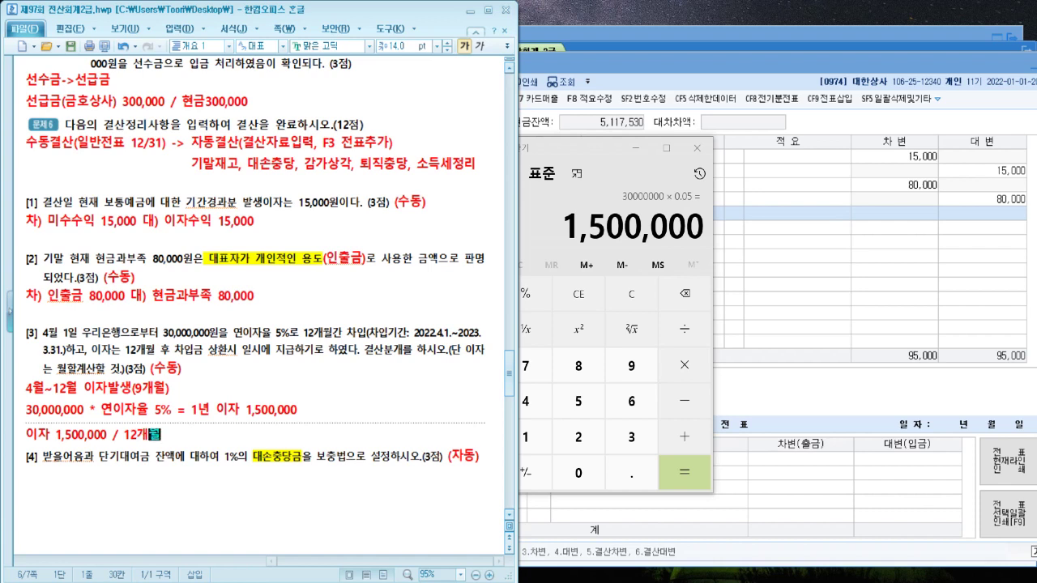
pyautogui.write('* 9개월')
pyautogui.click(557, 154)
# Calculate 1,500,000 ÷ 12 × 9 and append '= 1,125,000' to the interest working
pyautogui.press('/')
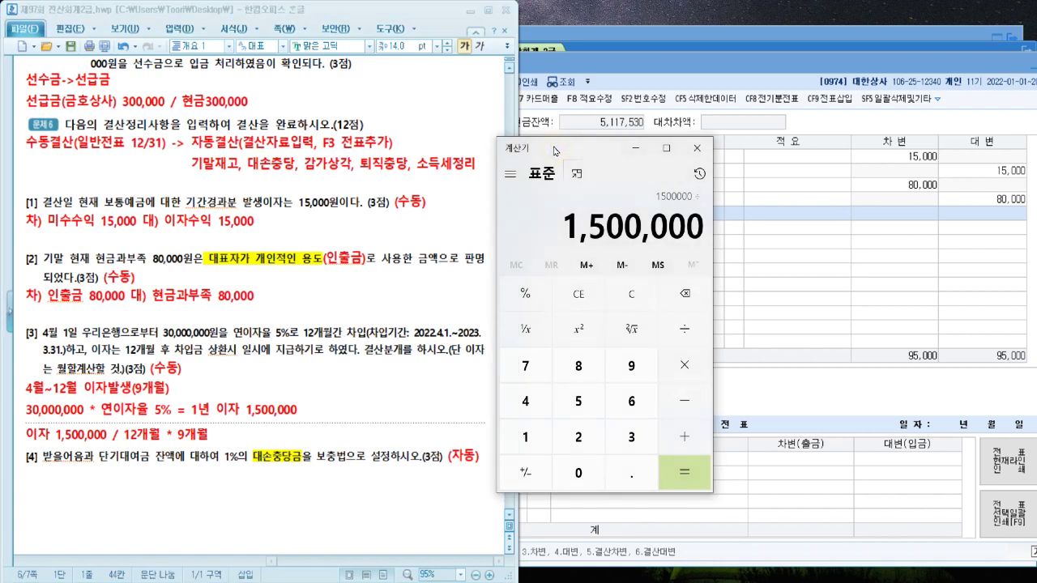
pyautogui.write('12')
pyautogui.press('Return')
pyautogui.press('*')
pyautogui.write('9')
pyautogui.press('Return')
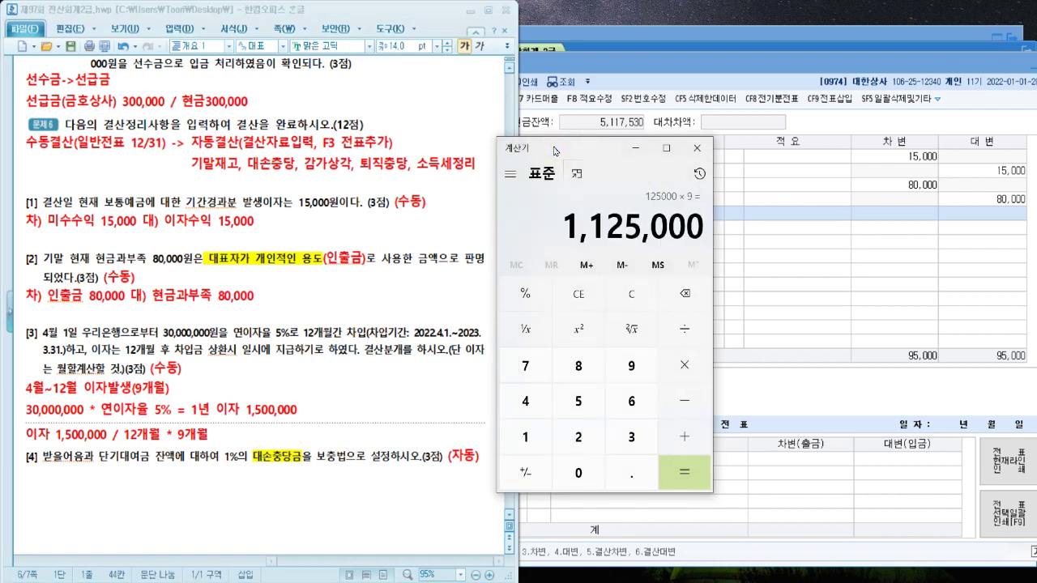
pyautogui.click(368, 440)
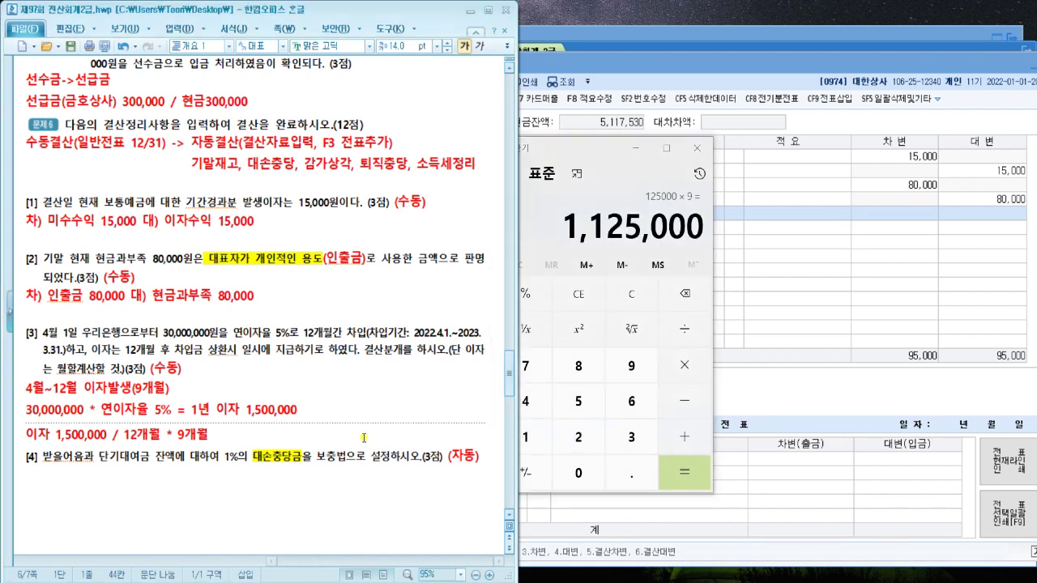
pyautogui.write('= 1')
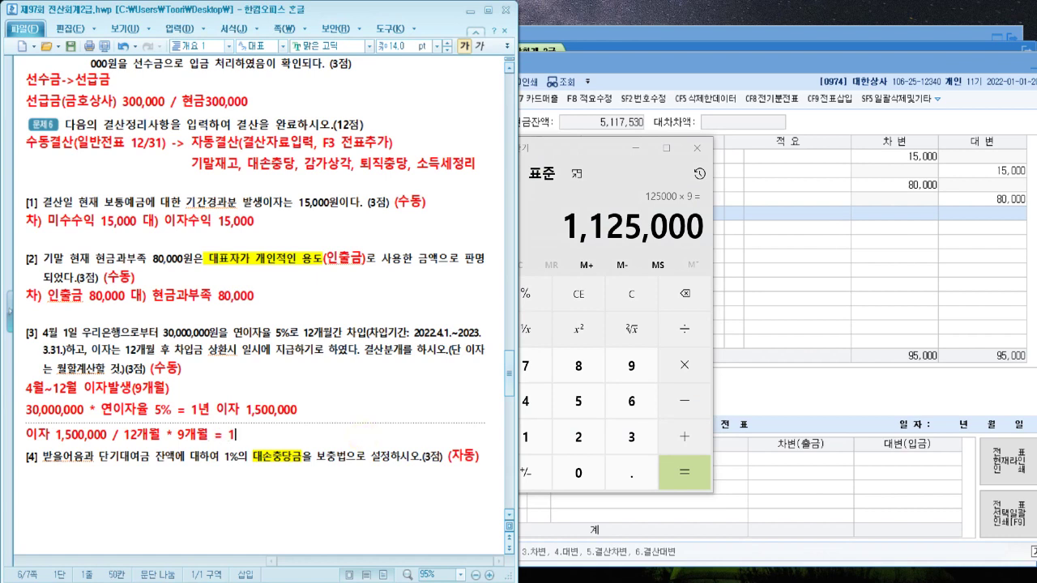
pyautogui.write(',125,000')
# Begin the answer line '차) 이자비용 1,125,000 대) 미지급비용' on a new line
pyautogui.press('Return')
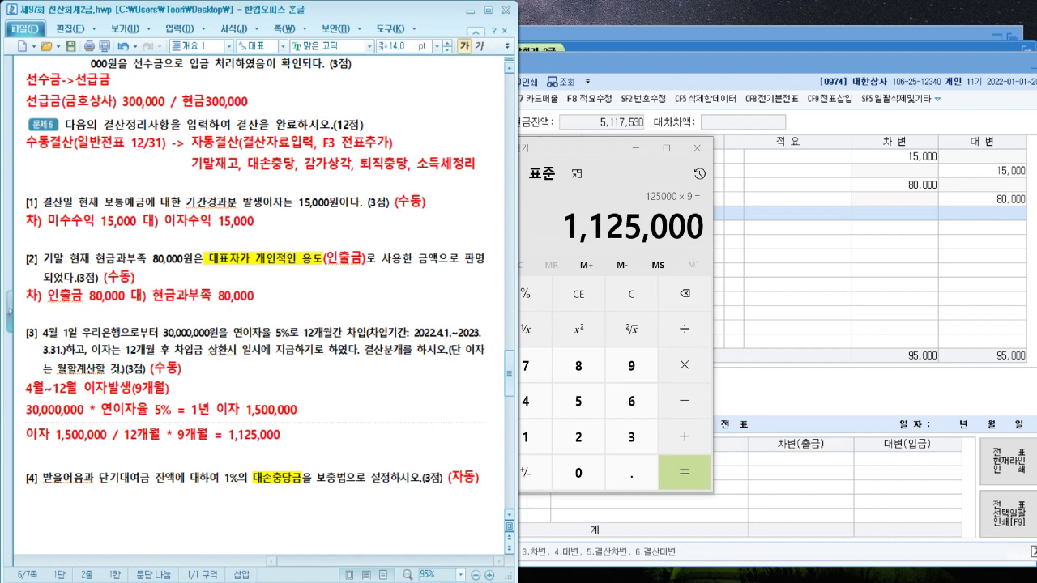
pyautogui.write('차) 이잡')
pyautogui.write('비')
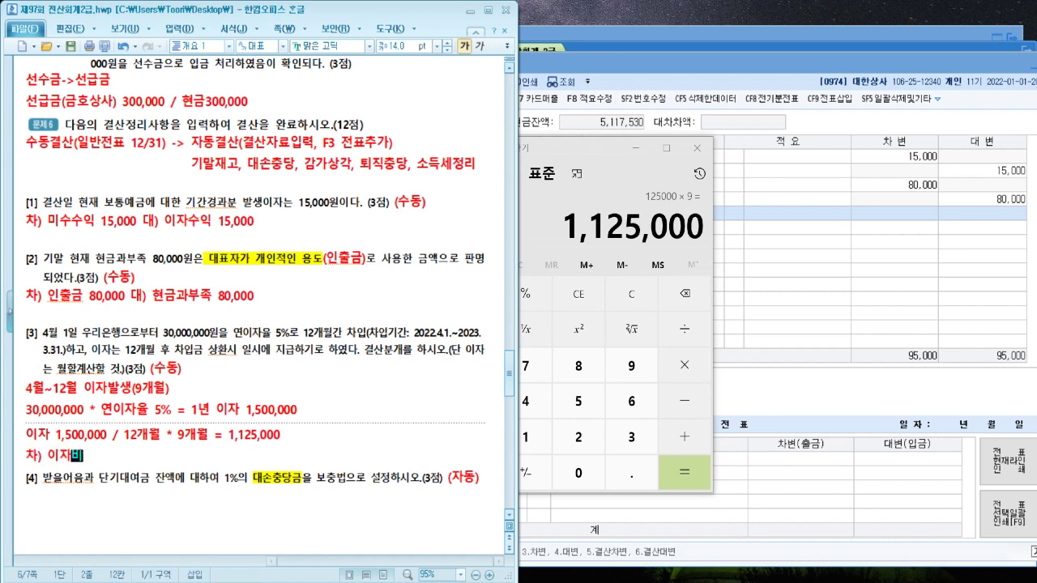
pyautogui.write('용 1,125')
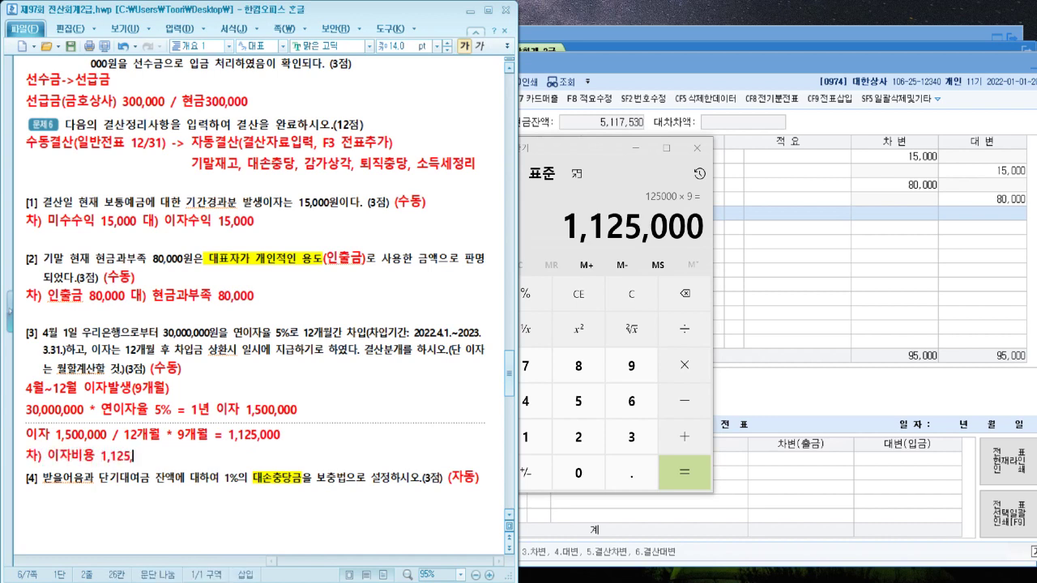
pyautogui.write(',000 대)')
pyautogui.write('미지')
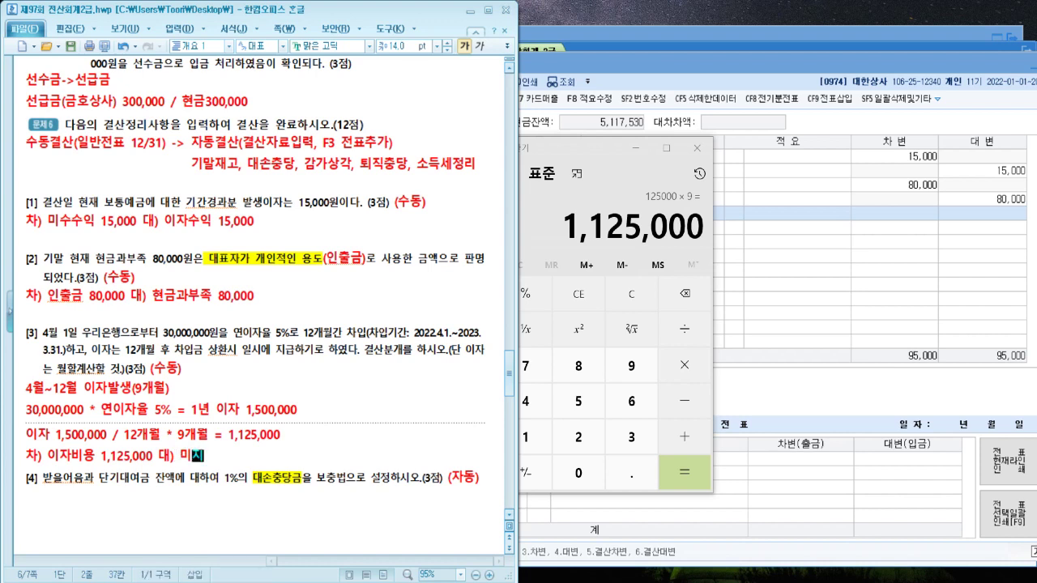
pyautogui.write('급비용 1,1250')
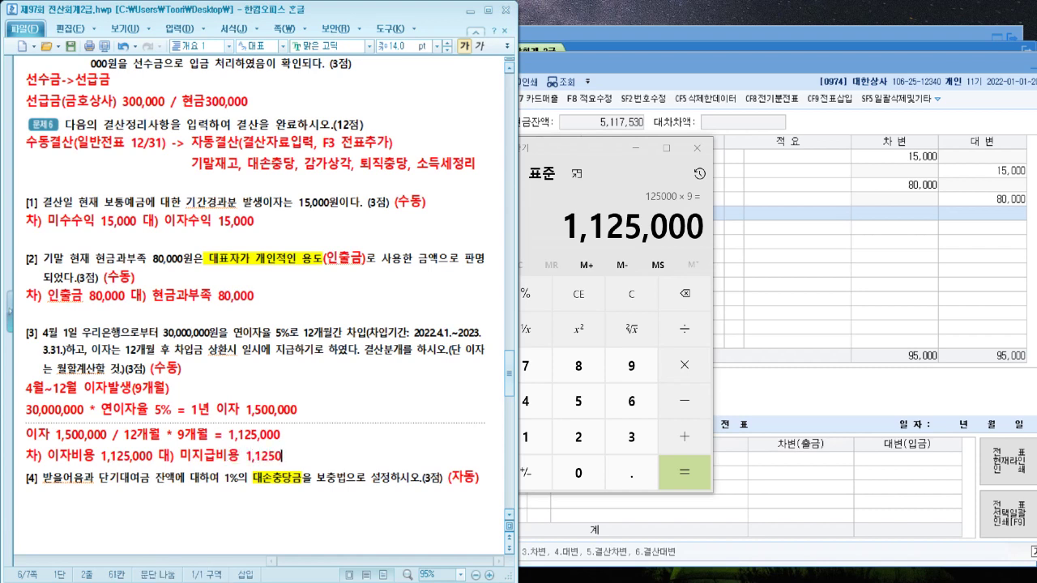
# Correct the note's credit amount to read 미지급비용 1,125,000
pyautogui.press('BackSpace')
pyautogui.write(',000')
pyautogui.click(1013, 287)
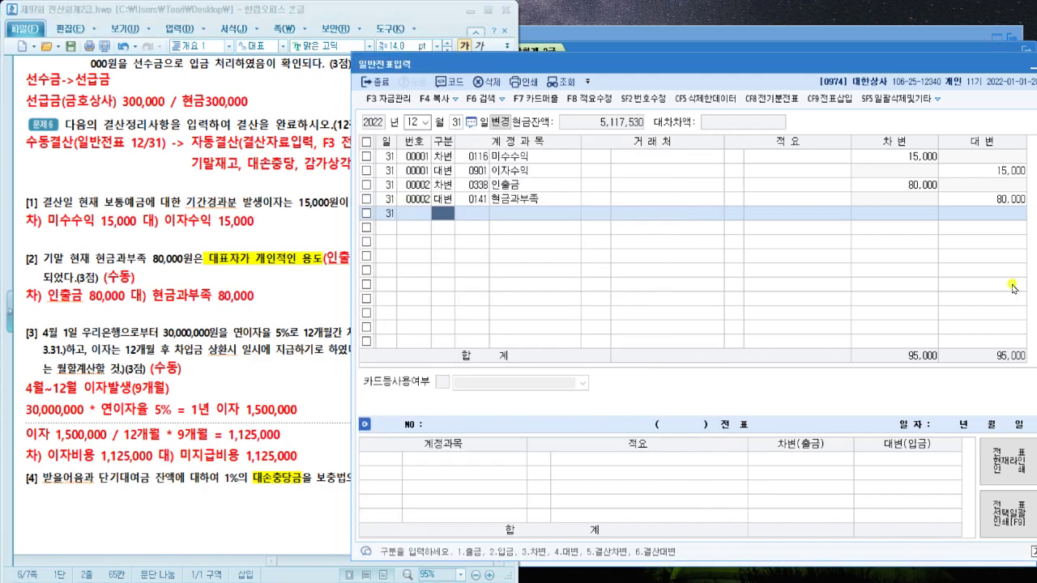
# Add a Dec 31 debit row for 0951 이자비용 of 1,125,000
pyautogui.write('3')
pyautogui.press('Return')
pyautogui.write('0')
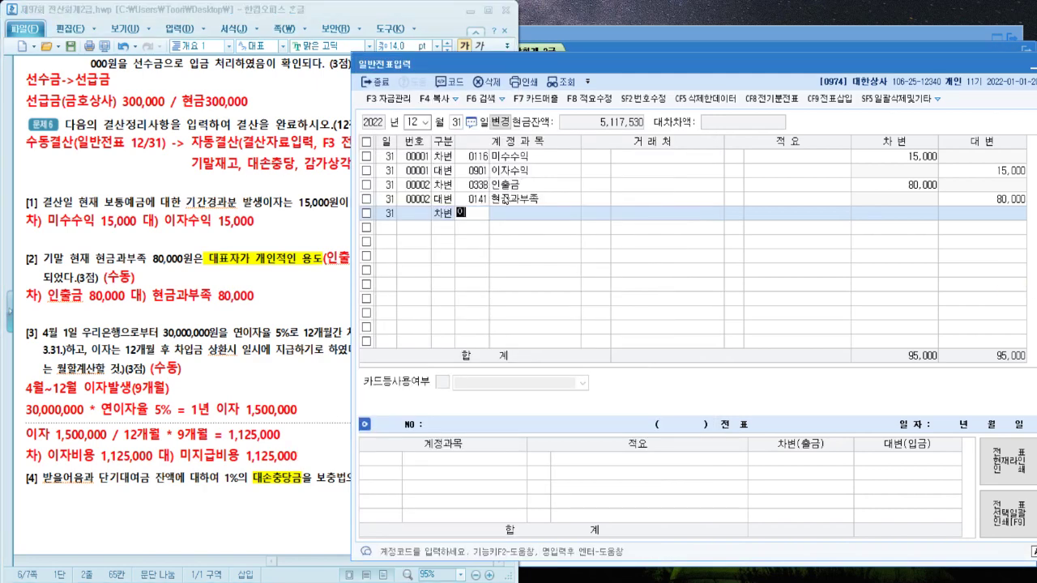
pyautogui.write('자')
pyautogui.press('Return')
pyautogui.press('Down')
pyautogui.press('Down')
pyautogui.press('Down')
pyautogui.press('Down')
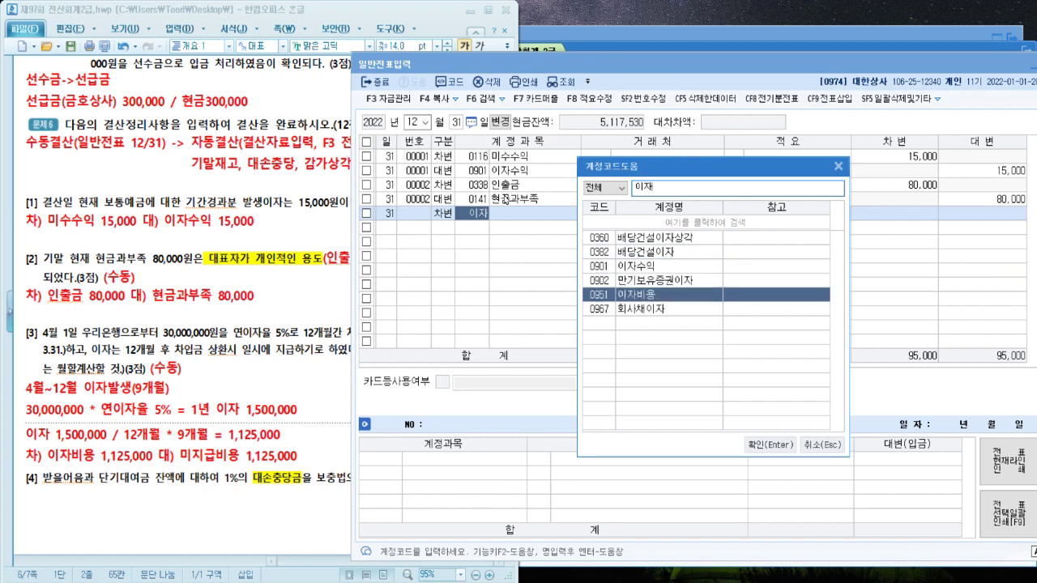
pyautogui.press('Return')
pyautogui.press('Return')
pyautogui.write('1125000')
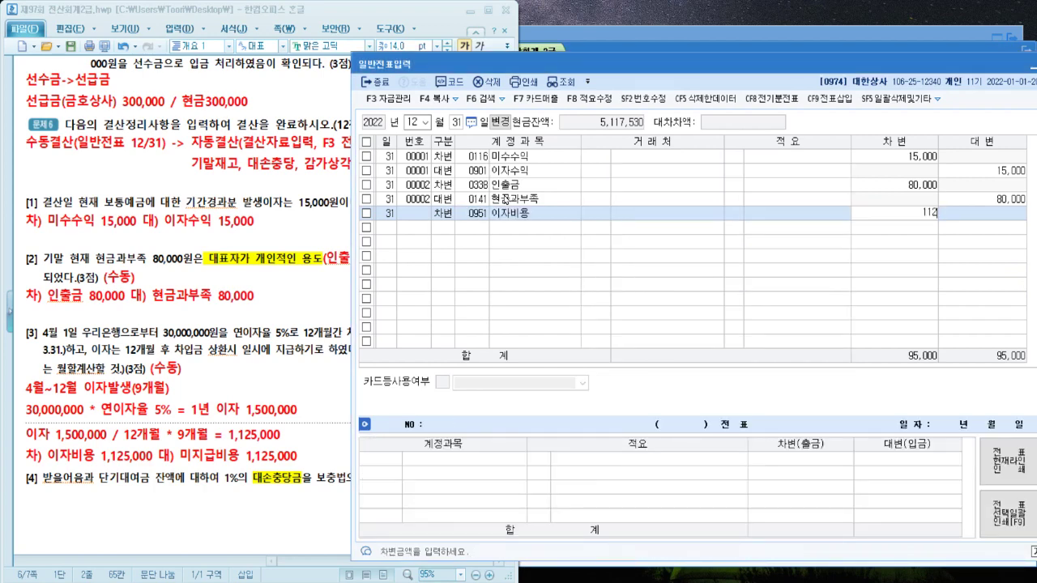
pyautogui.press('Return')
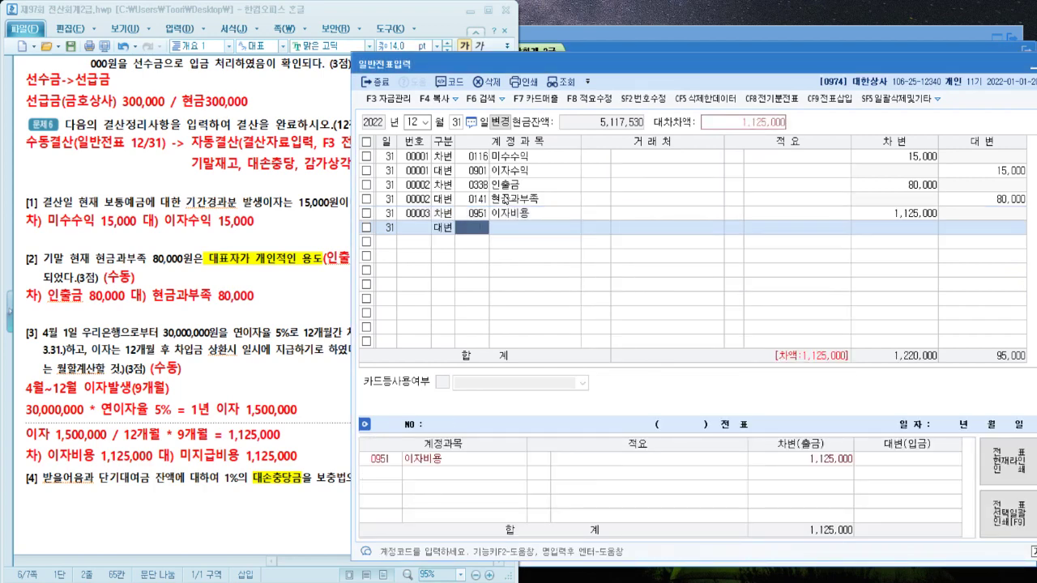
# Credit 0262 미지급비용 1,125,000 to balance the accrued interest voucher
pyautogui.write('미지')
pyautogui.press('Return')
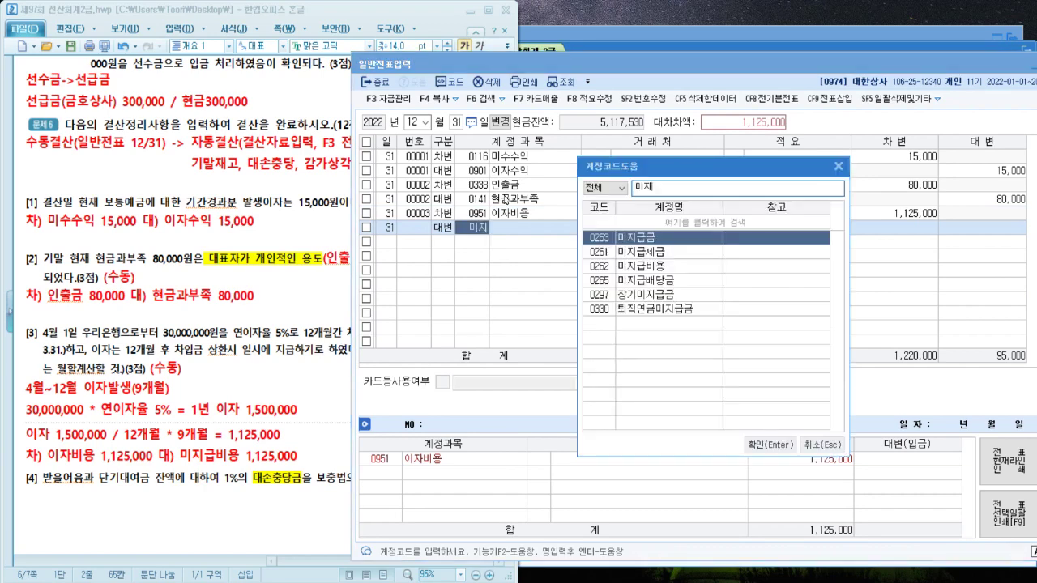
pyautogui.press('Down')
pyautogui.press('Down')
pyautogui.press('Return')
pyautogui.press('Return')
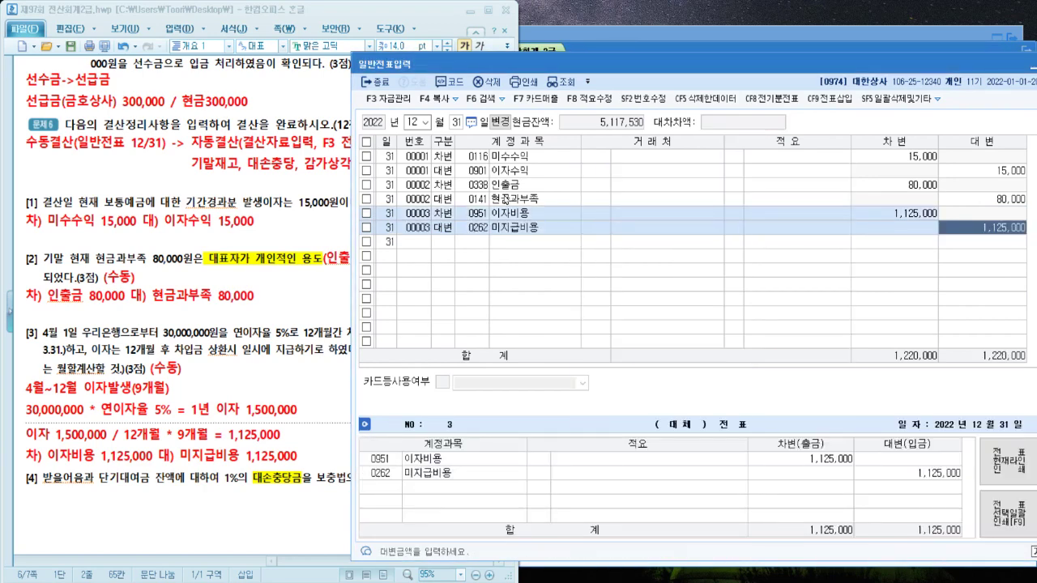
pyautogui.press('Return')
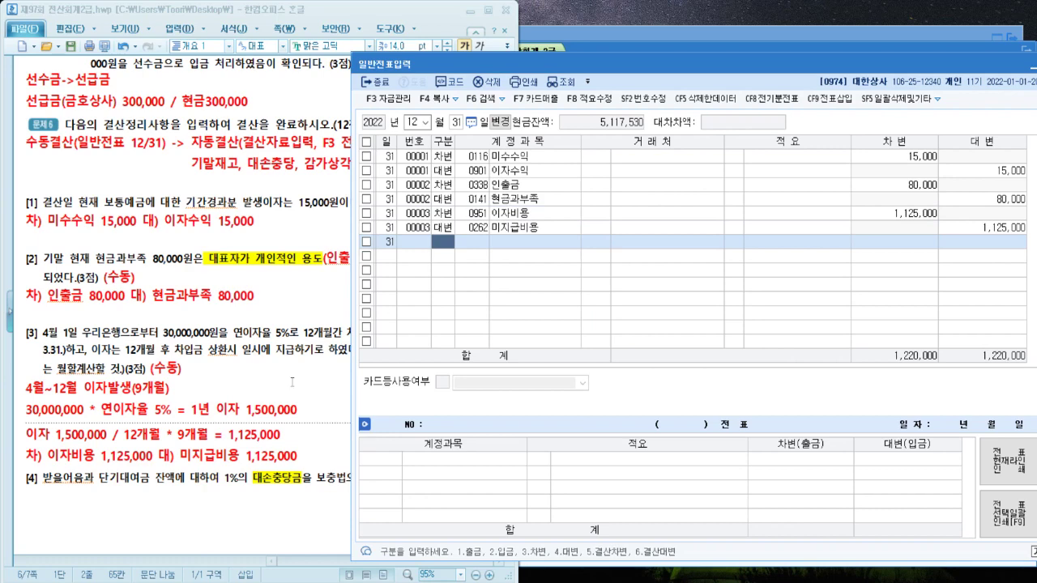
pyautogui.click(230, 297)
# Close the trial balance and journal windows, open 결산자료입력, and show F8 대손상각 at 1.00%
pyautogui.scroll(-3, 250, 286)
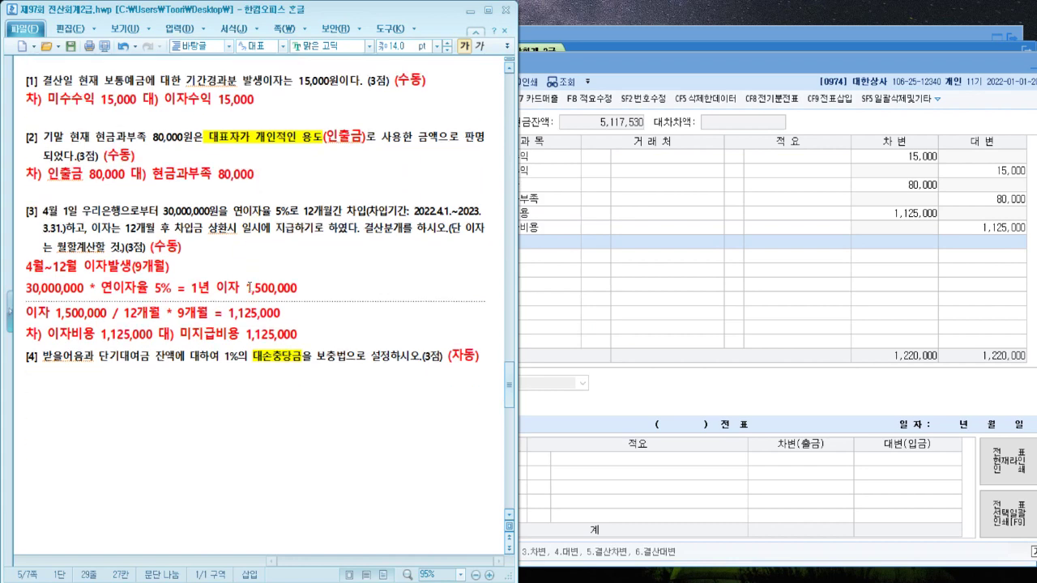
pyautogui.click(799, 43)
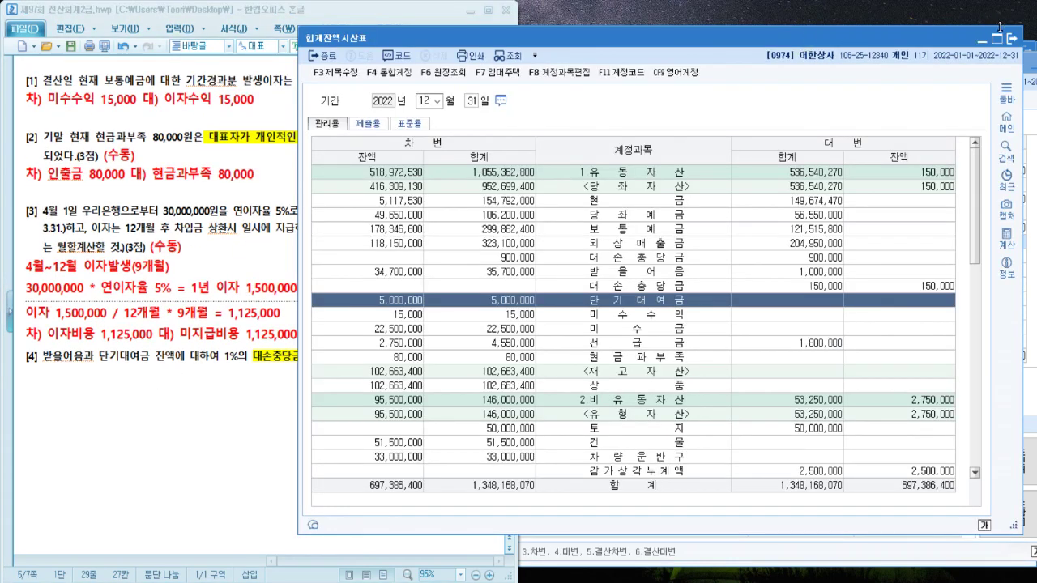
pyautogui.click(1011, 38)
pyautogui.click(1011, 38)
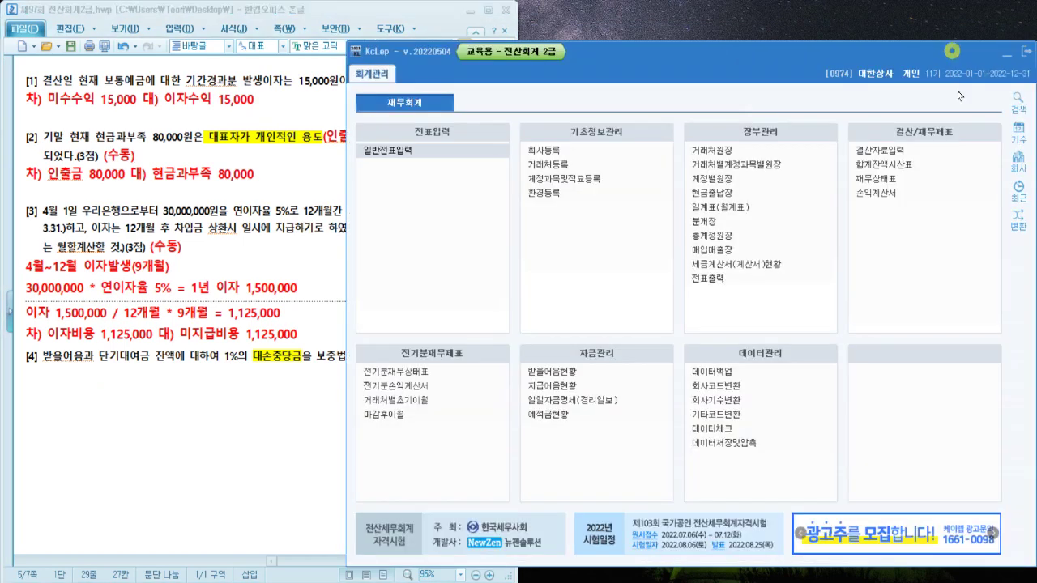
pyautogui.click(909, 154)
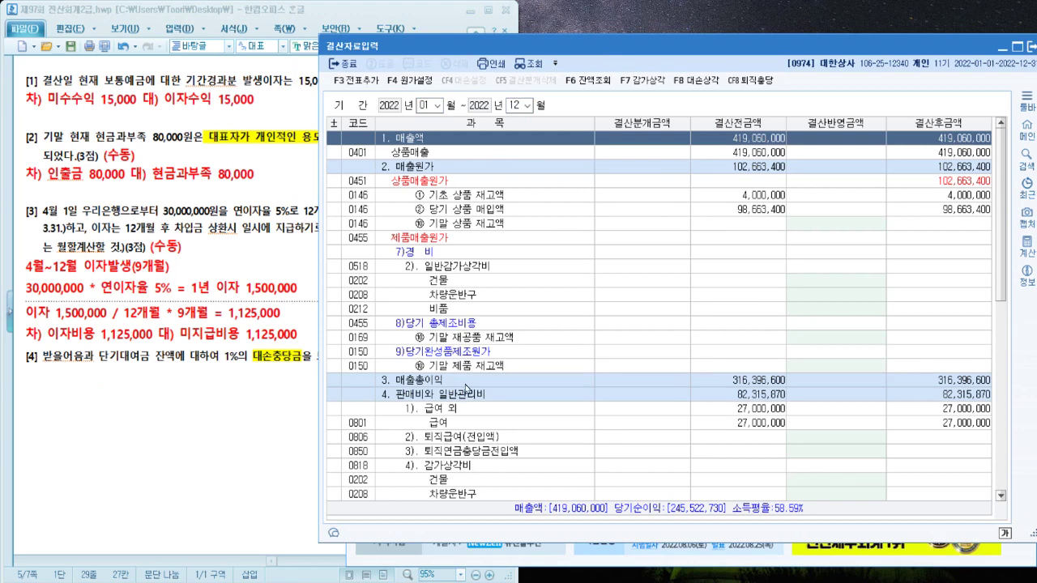
pyautogui.scroll(-3, 467, 389)
pyautogui.scroll(3, 467, 389)
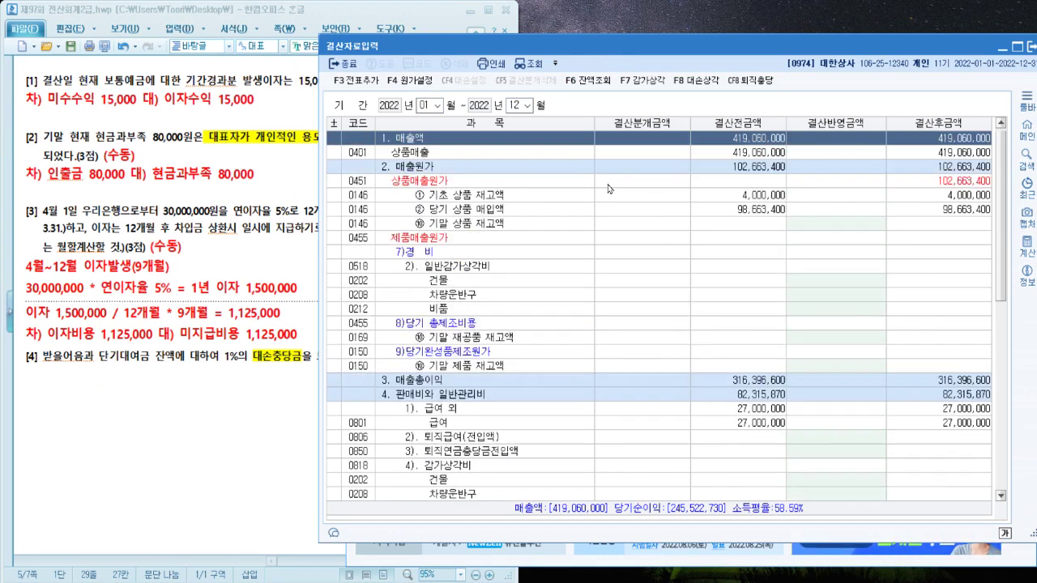
pyautogui.click(690, 81)
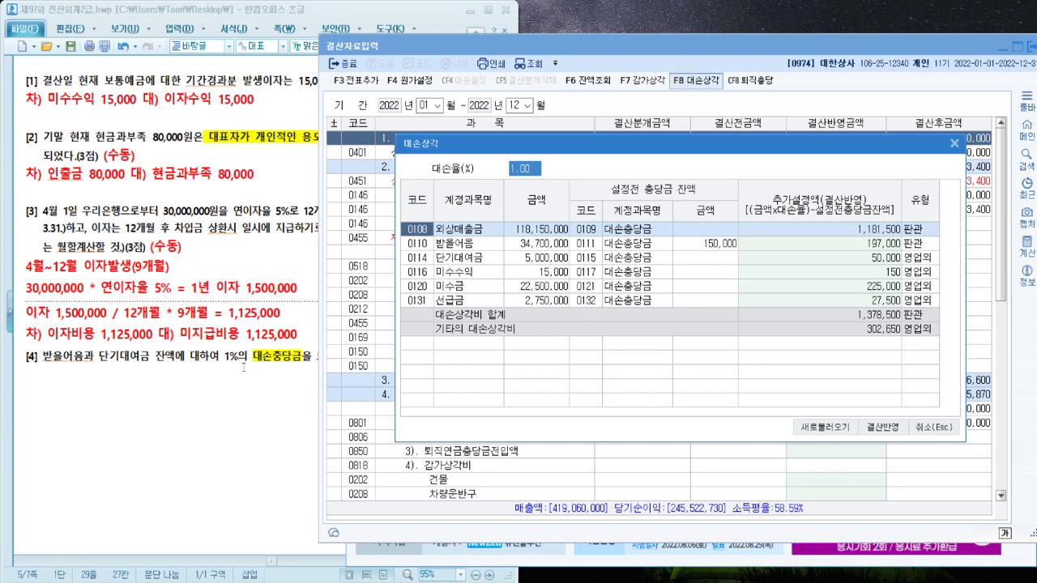
# Zero every provision except 받을어음 197,000 and 단기대여금, then apply with 결산반영
pyautogui.moveTo(37, 359); pyautogui.dragTo(149, 354)
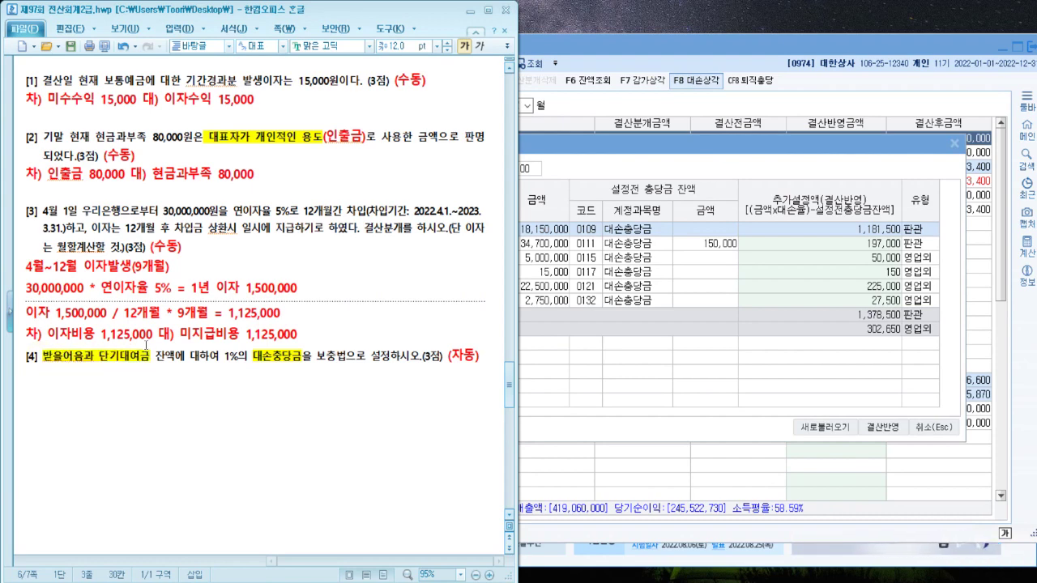
pyautogui.click(782, 257)
pyautogui.click(838, 230)
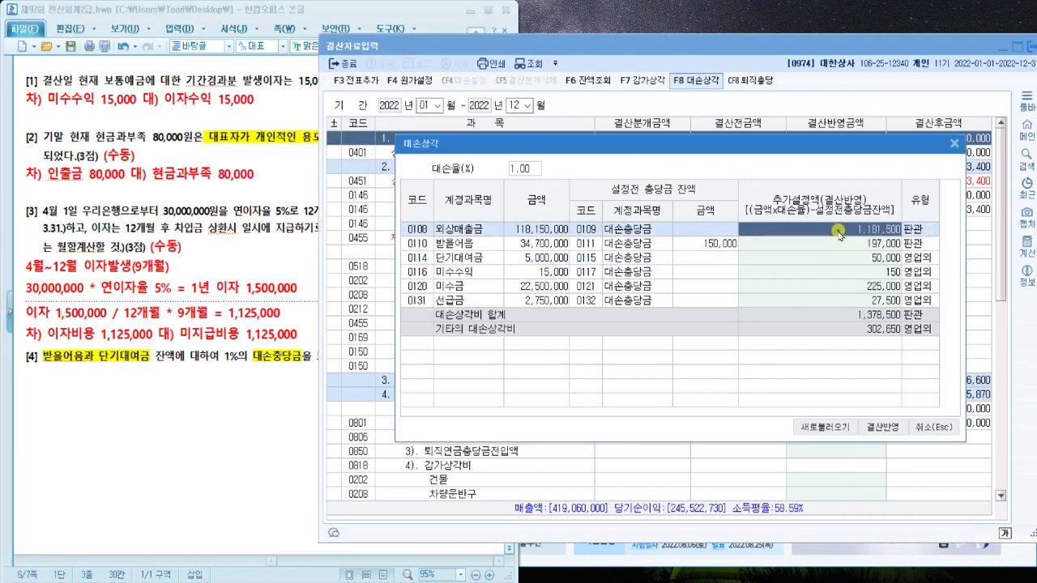
pyautogui.write('0')
pyautogui.press('Return')
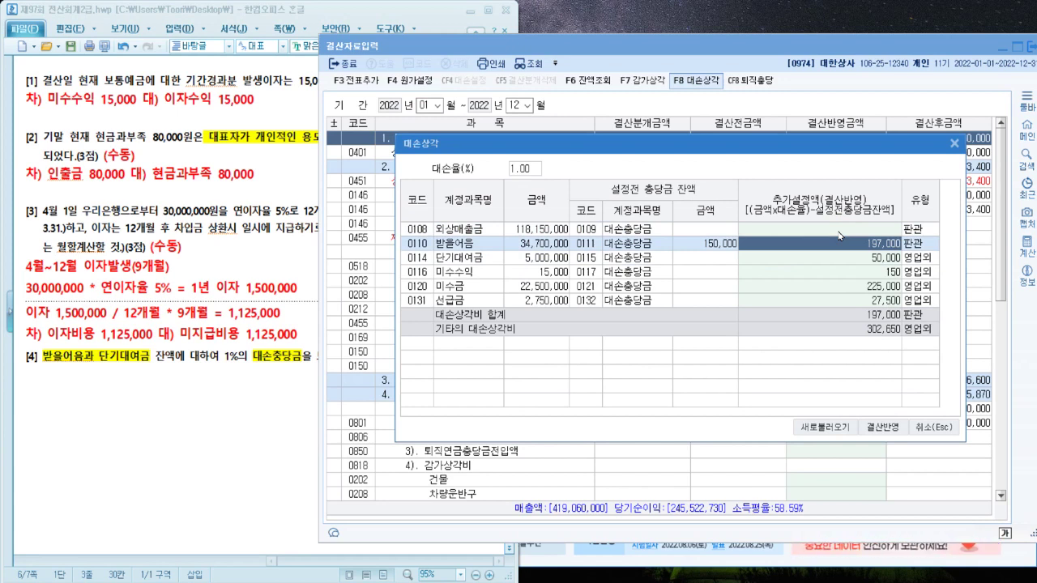
pyautogui.press('Return')
pyautogui.press('Return')
pyautogui.write('0')
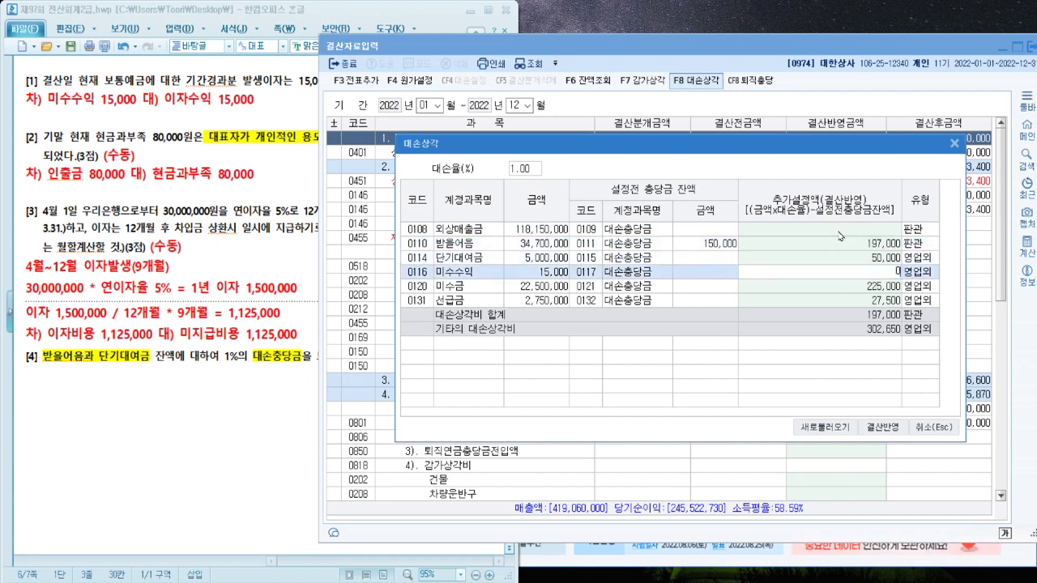
pyautogui.press('Return')
pyautogui.press('Return')
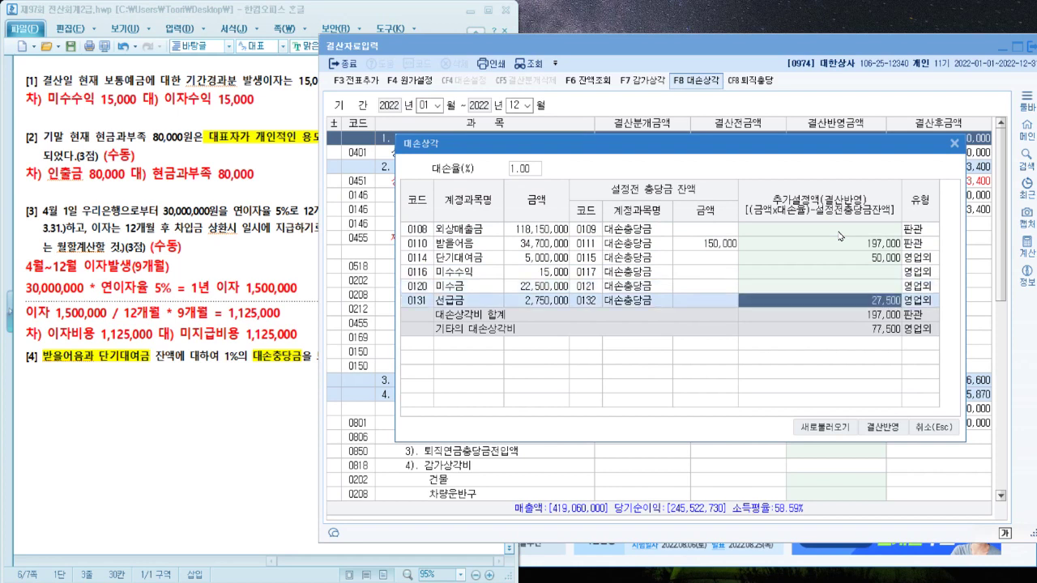
pyautogui.write('0')
pyautogui.press('Return')
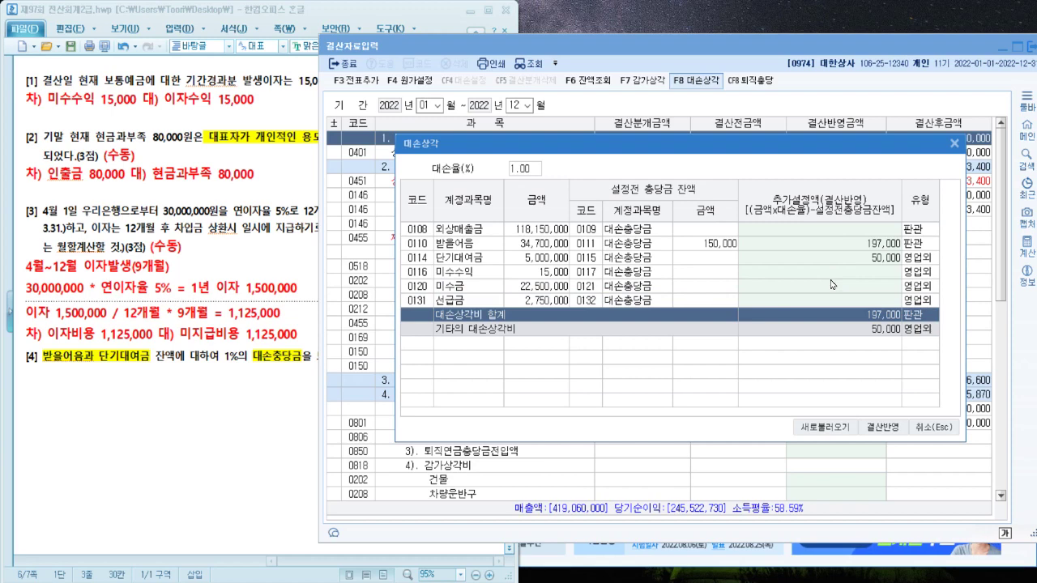
pyautogui.click(882, 426)
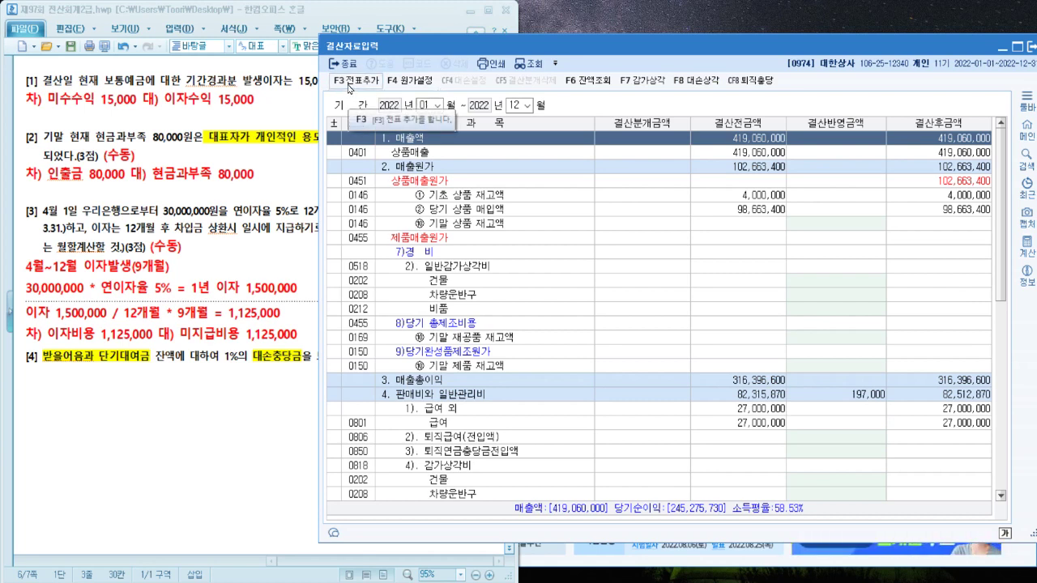
# Post the closing entries with F3 전표추가, confirm 예, and close 결산자료입력
pyautogui.click(350, 88)
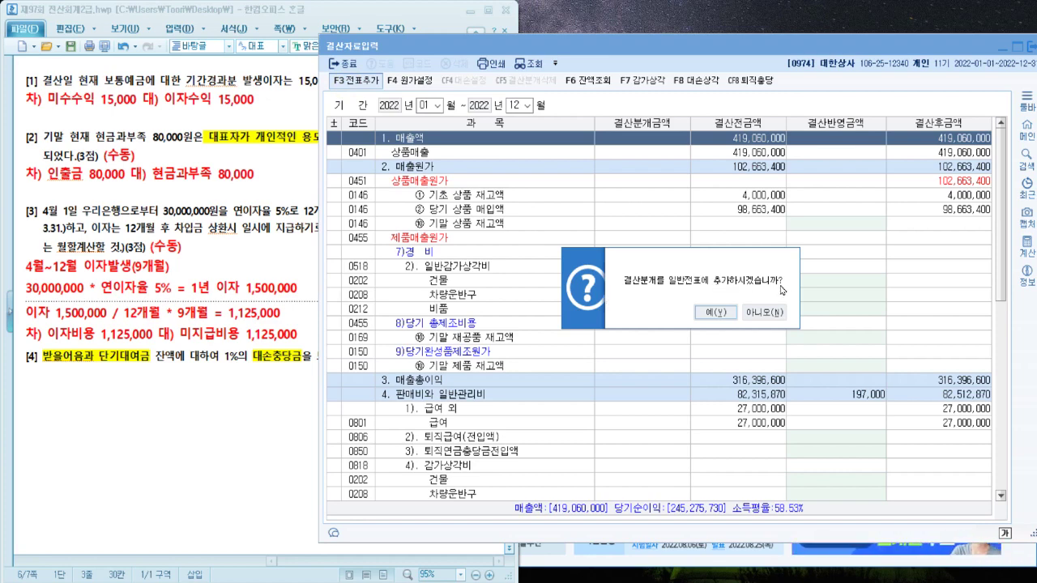
pyautogui.click(713, 312)
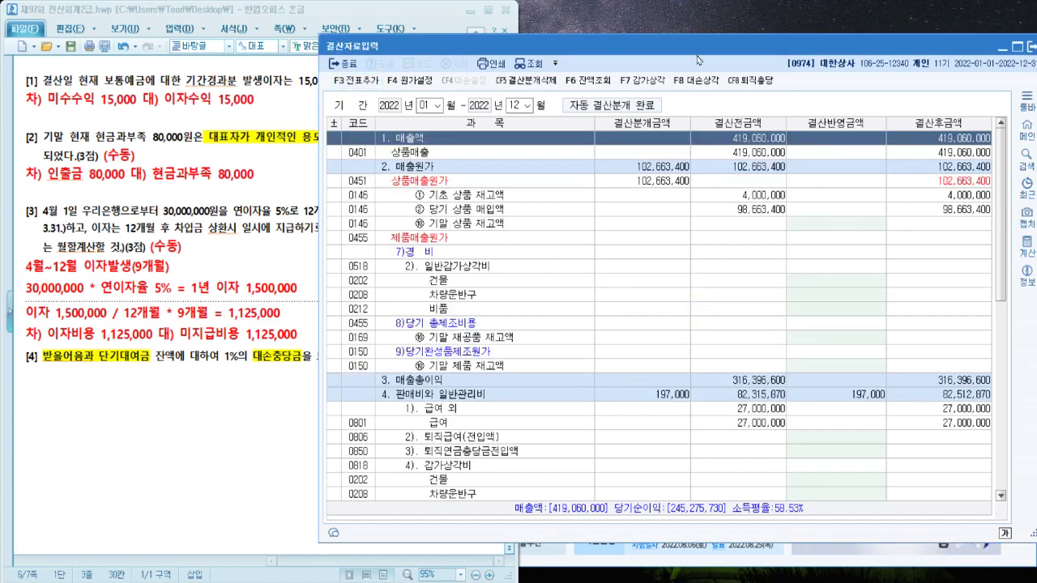
pyautogui.click(1001, 49)
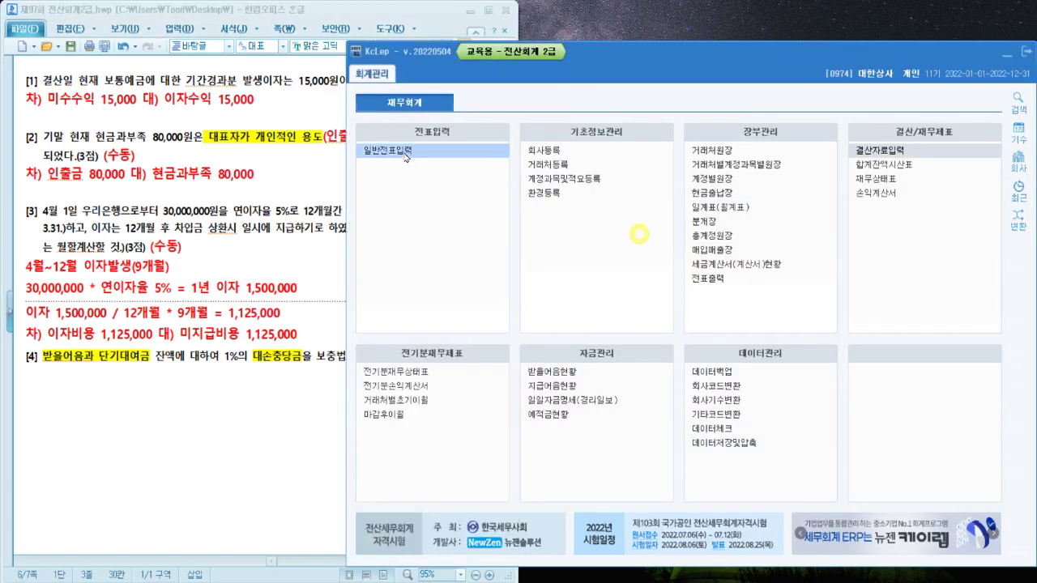
# Review the Dec 31 closing vouchers 00005–00007 in 일반전표입력, totalling 104,130,400
pyautogui.click(486, 153)
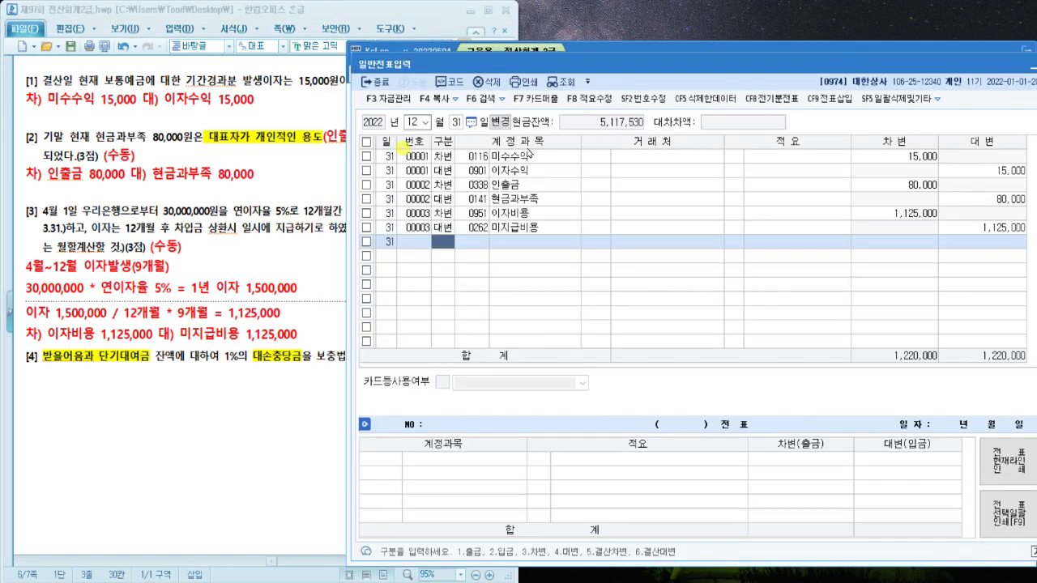
pyautogui.click(562, 82)
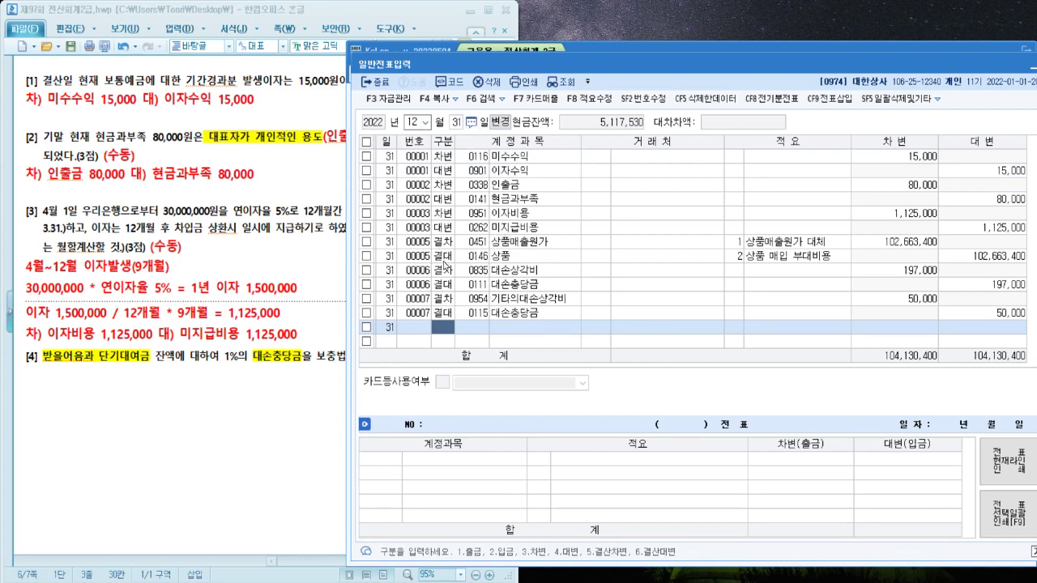
pyautogui.click(443, 311)
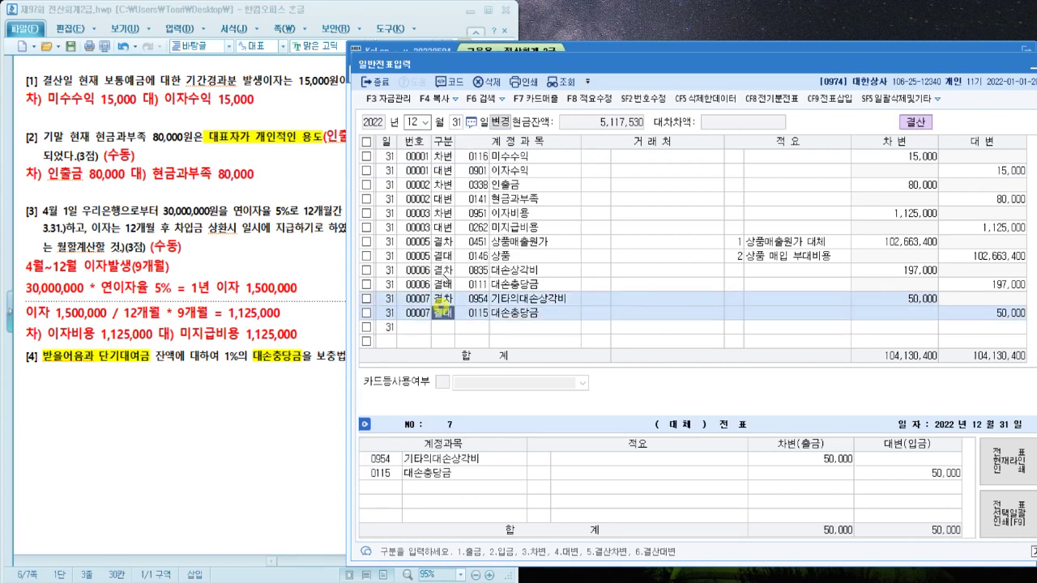
pyautogui.click(444, 276)
pyautogui.click(195, 387)
pyautogui.scroll(-4, 202, 348)
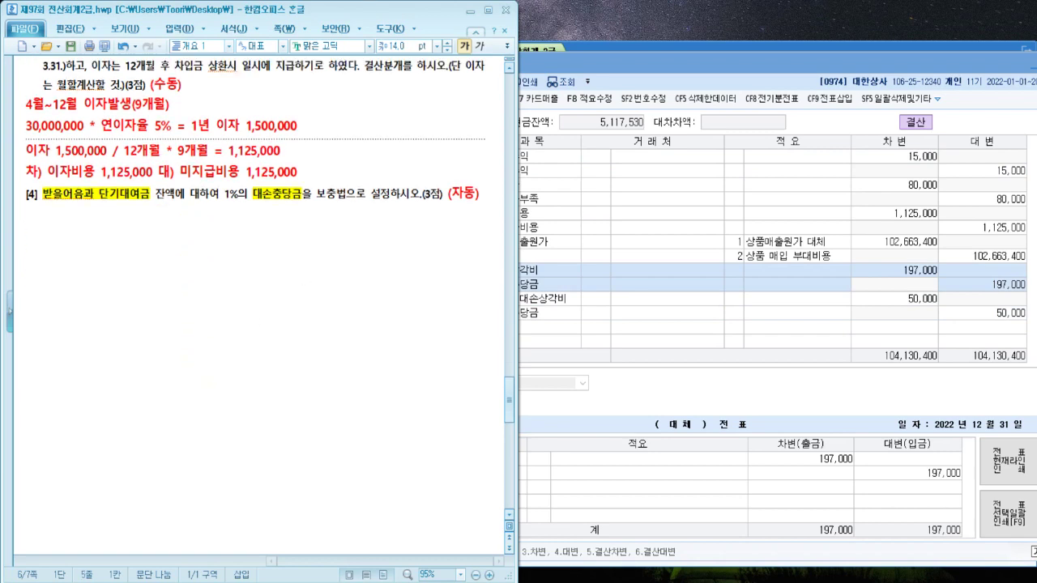
# Remove the page break after question [4] and close the 일반전표입력 screen
pyautogui.press('Delete')
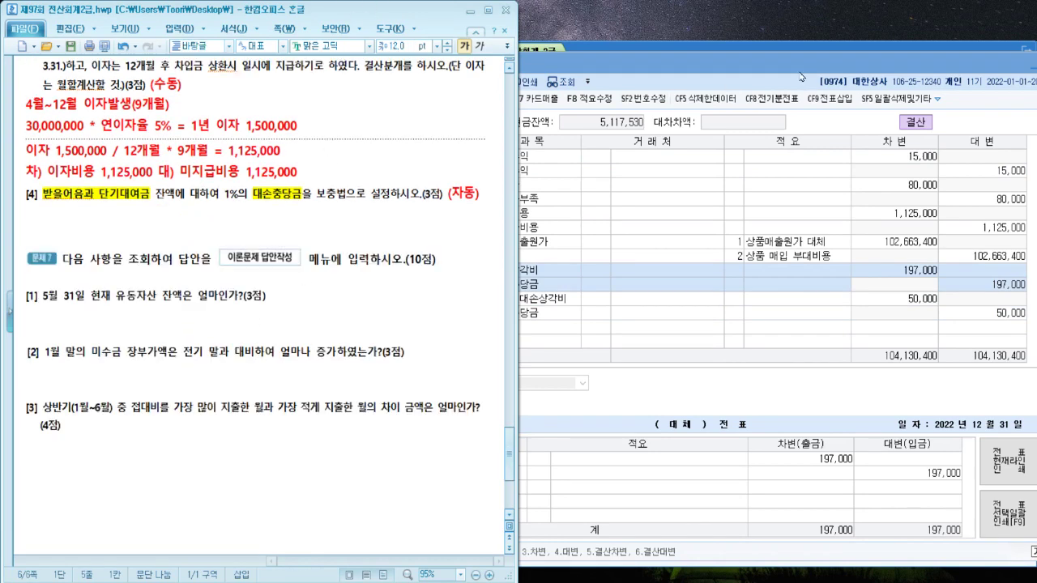
pyautogui.moveTo(801, 63); pyautogui.dragTo(765, 68)
pyautogui.moveTo(942, 71); pyautogui.dragTo(888, 80)
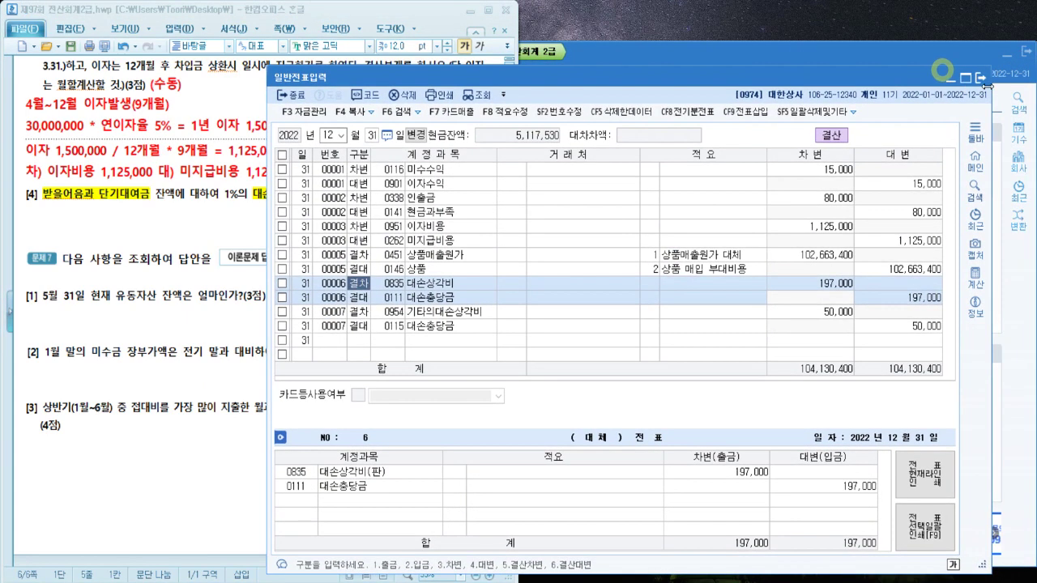
pyautogui.click(982, 79)
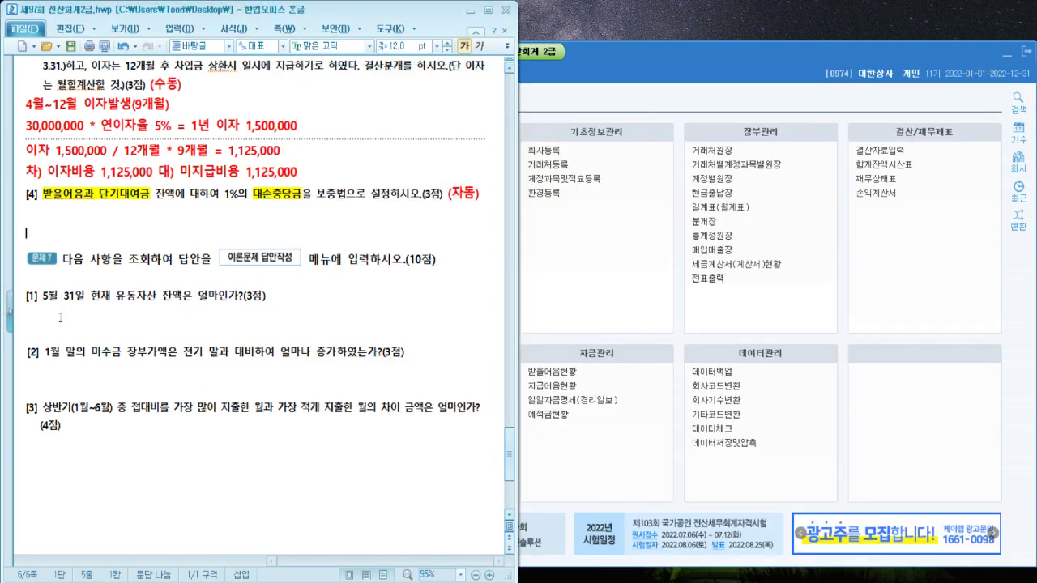
# Write '재무상태표' under question [1] and open KcLep's 재무상태표 report
pyautogui.click(57, 315)
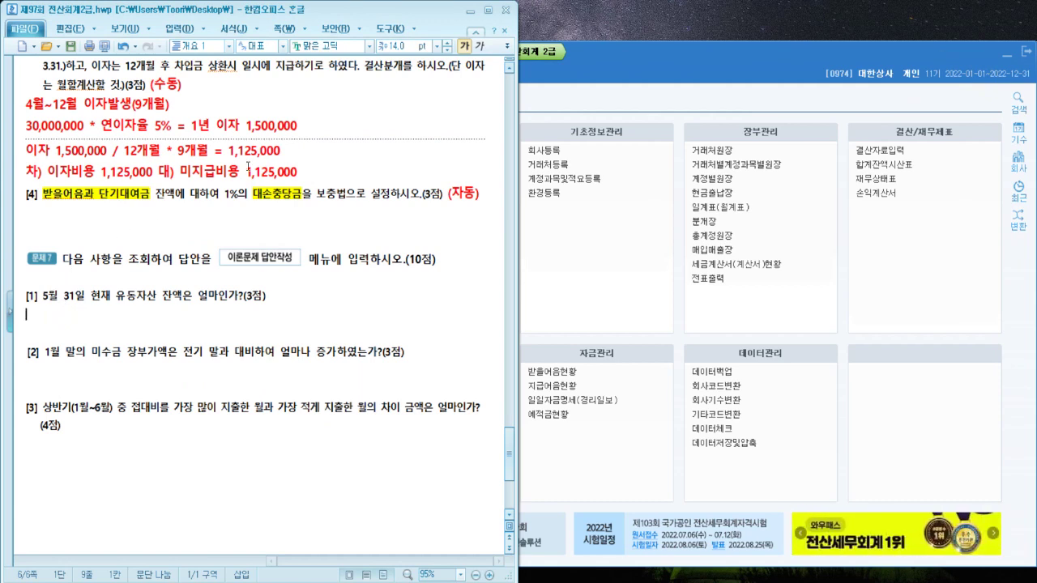
pyautogui.write('재무')
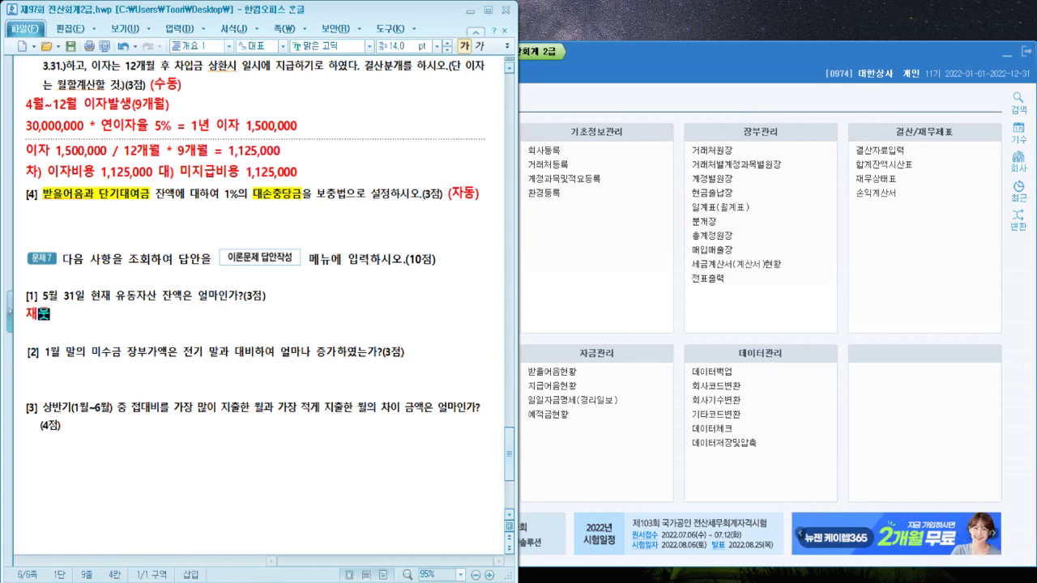
pyautogui.write('상ㅌㅐ표')
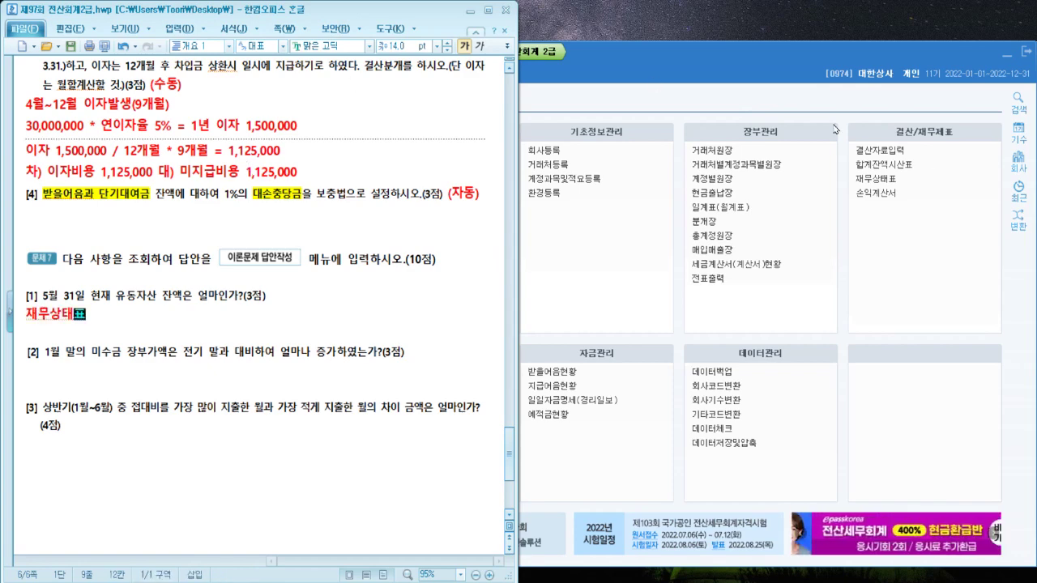
pyautogui.click(909, 182)
pyautogui.click(909, 182)
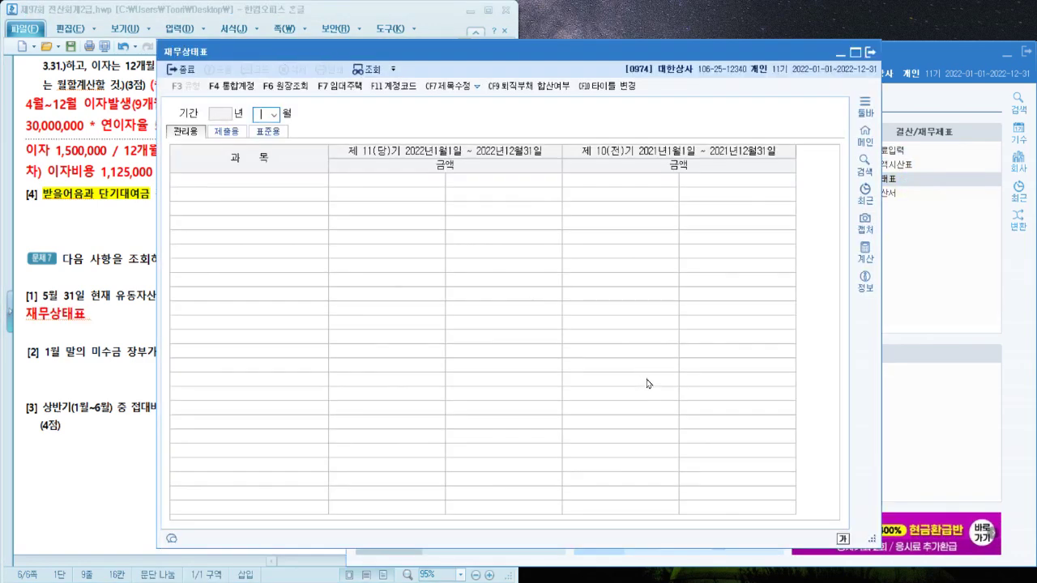
# Show the 재무상태표 through May 2022 and type its 유동자산 total, 194,642,000, after the question [1] note
pyautogui.press('Return')
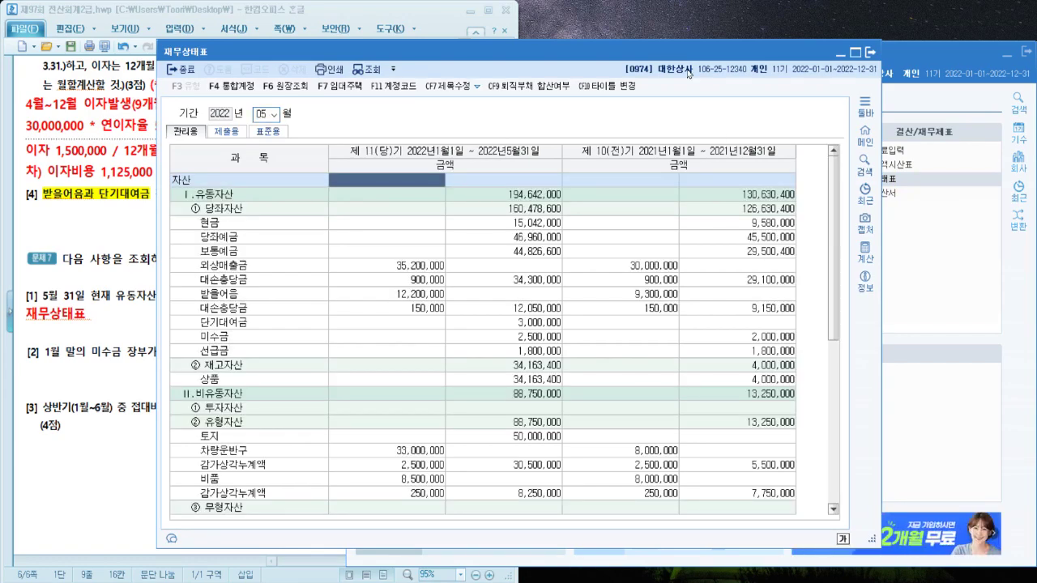
pyautogui.moveTo(684, 52); pyautogui.dragTo(782, 38)
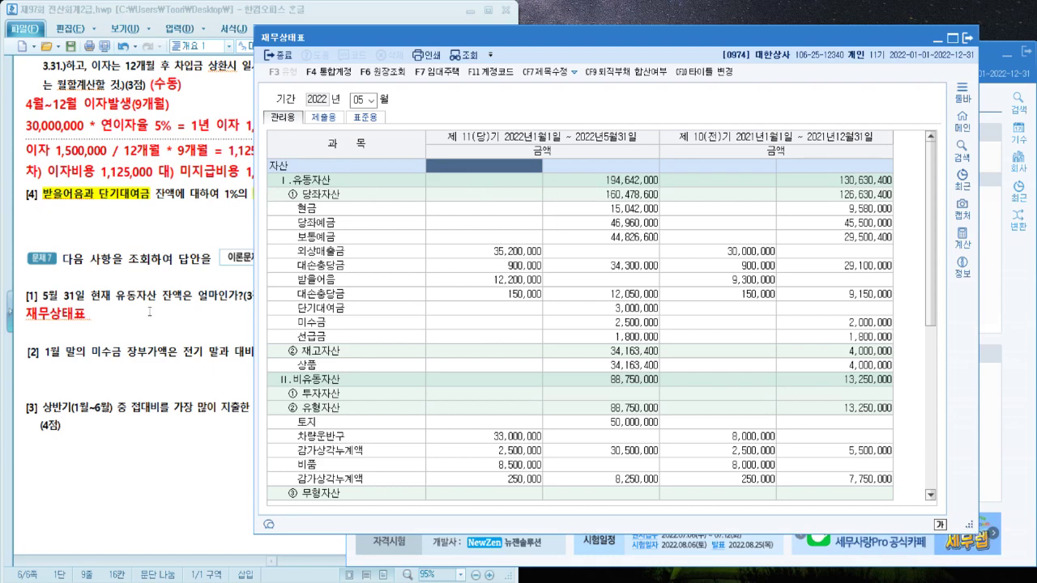
pyautogui.click(150, 311)
pyautogui.write('1')
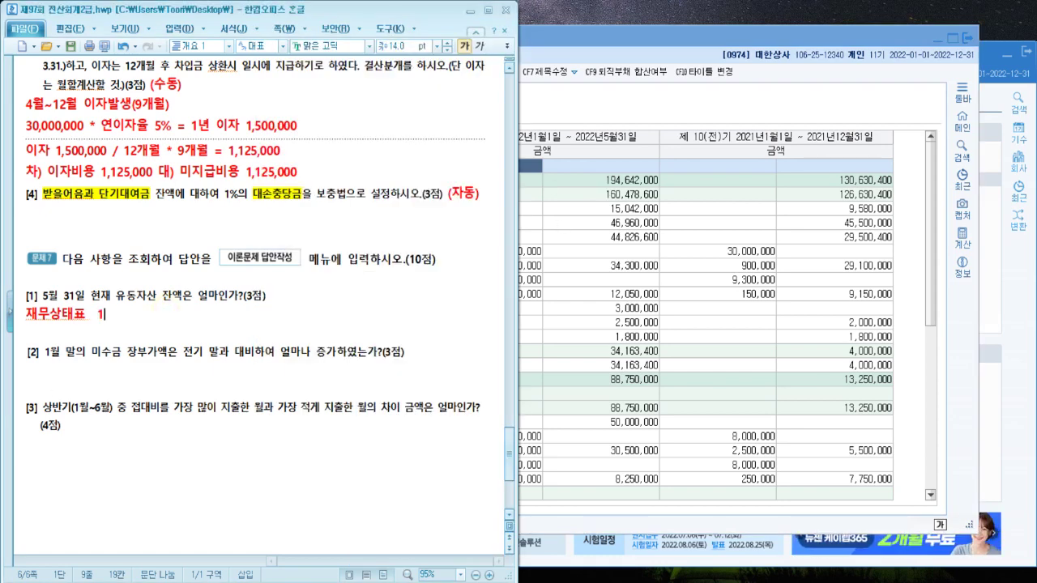
pyautogui.write('94,642,000')
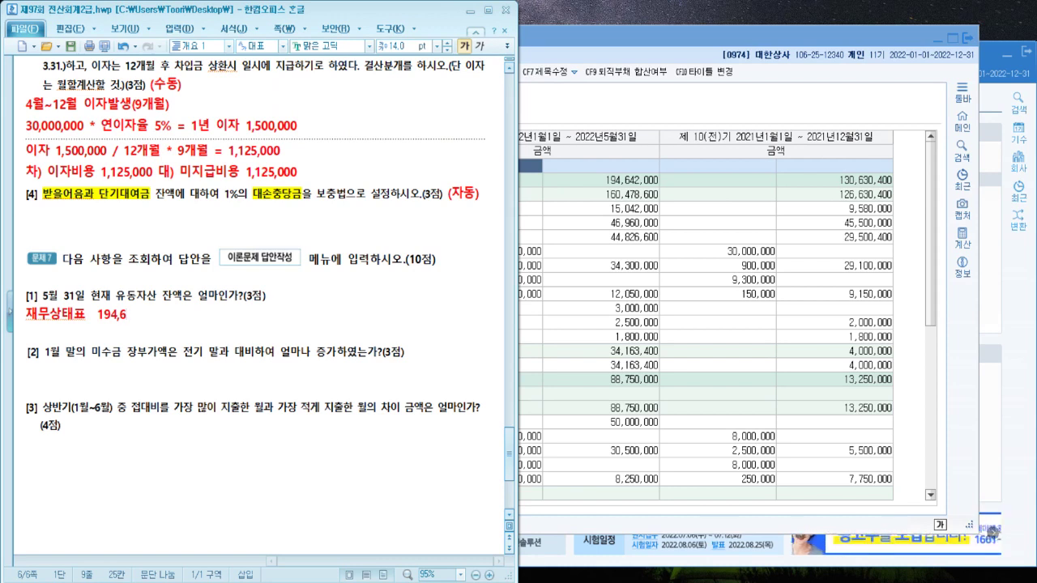
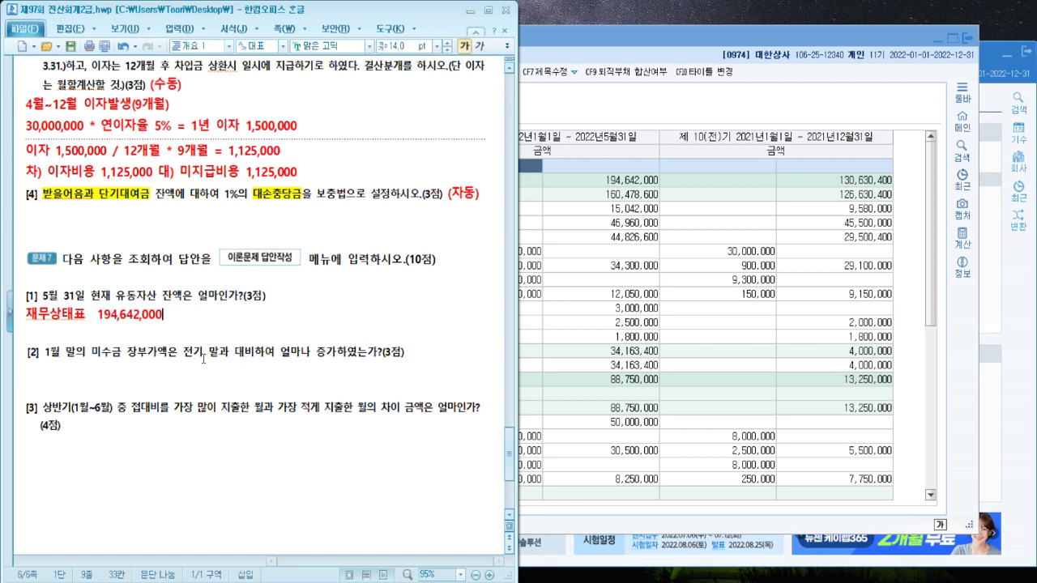
# Highlight 전기 말과 대비 and 미수금 in question [2] and write 재무상태표 below it
pyautogui.moveTo(183, 353); pyautogui.dragTo(255, 353)
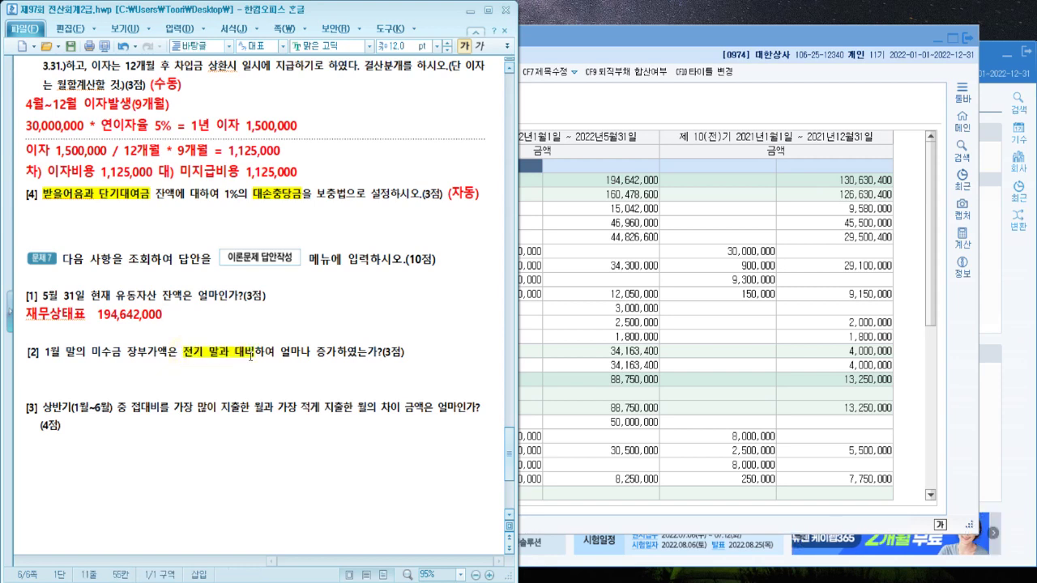
pyautogui.moveTo(119, 353); pyautogui.dragTo(92, 353)
pyautogui.click(52, 370)
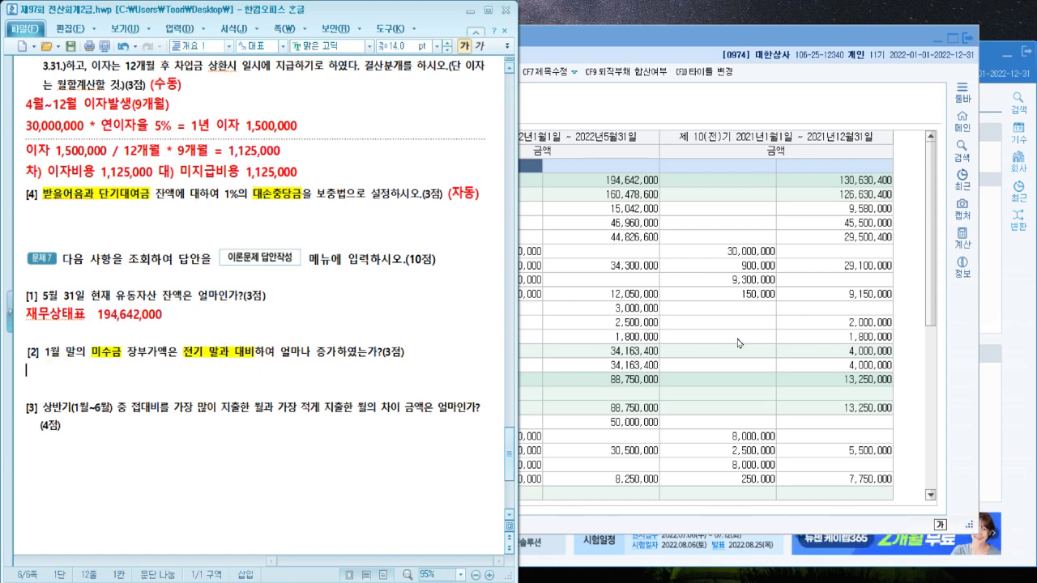
pyautogui.write('재무')
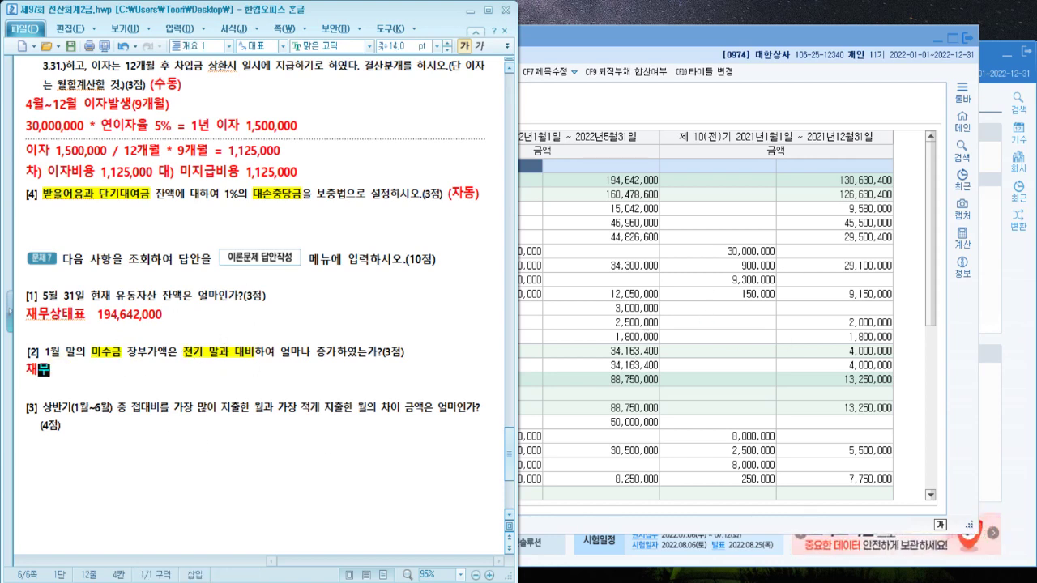
pyautogui.write('상태표')
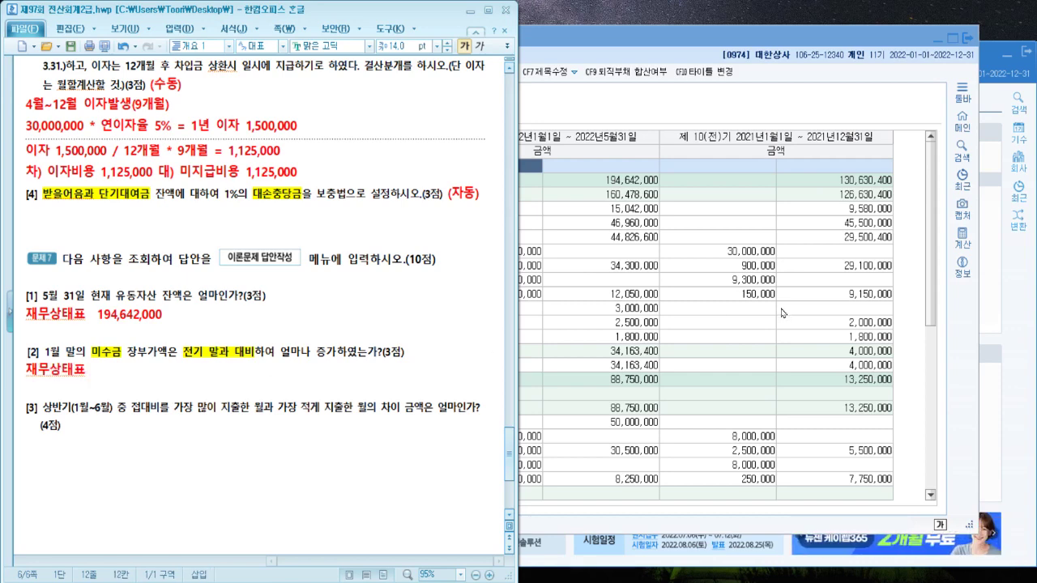
# Show the 재무상태표 for January and check 미수금: 2,500,000 against 2,000,000
pyautogui.click(698, 348)
pyautogui.click(358, 99)
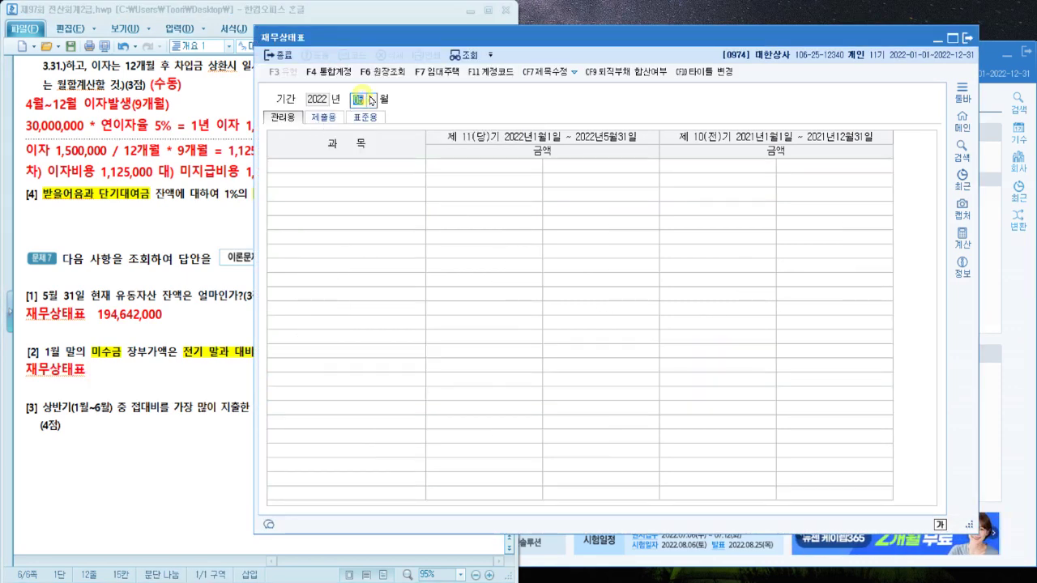
pyautogui.write('01')
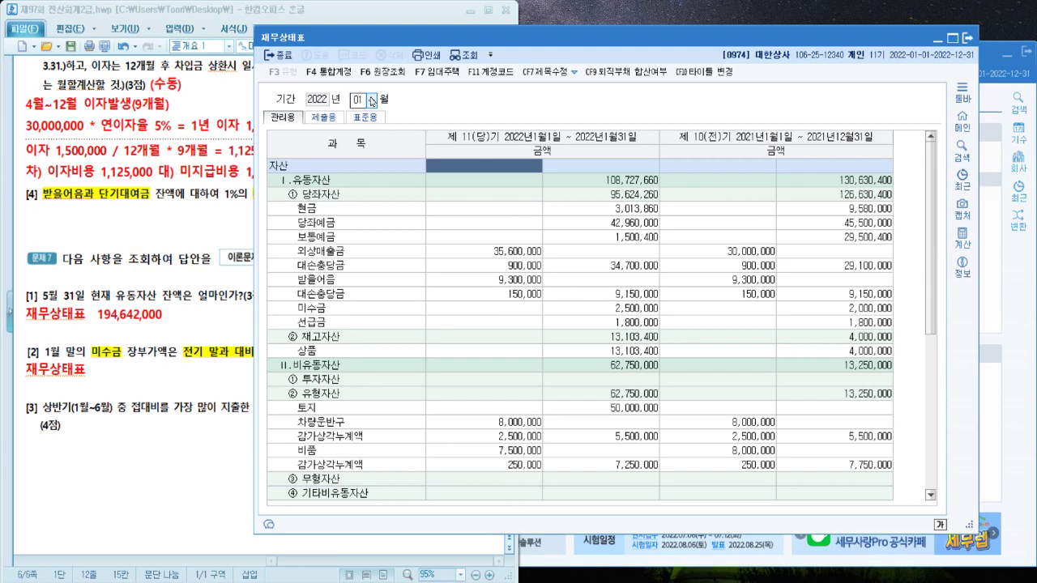
pyautogui.click(373, 316)
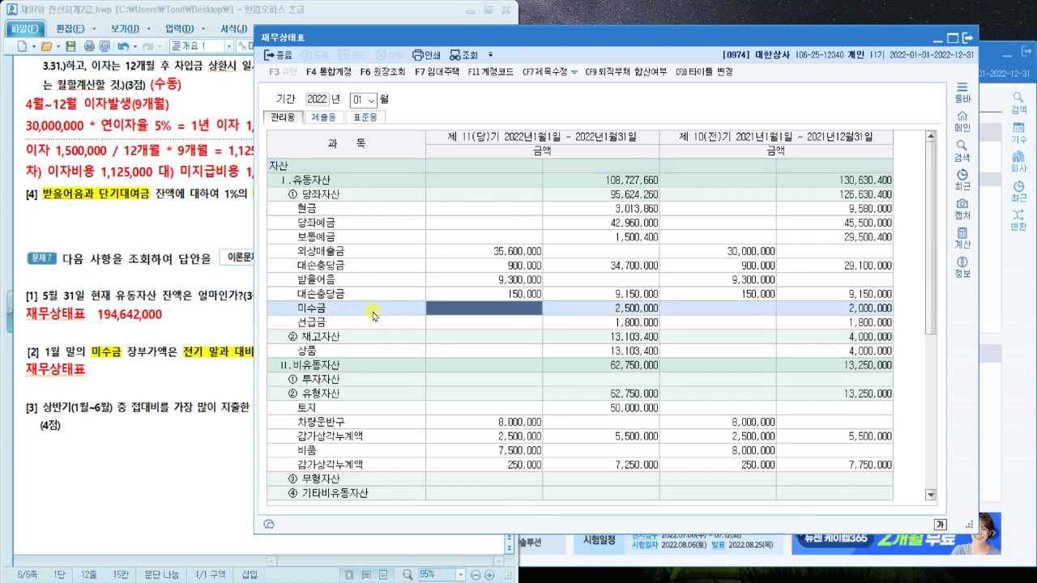
pyautogui.click(159, 389)
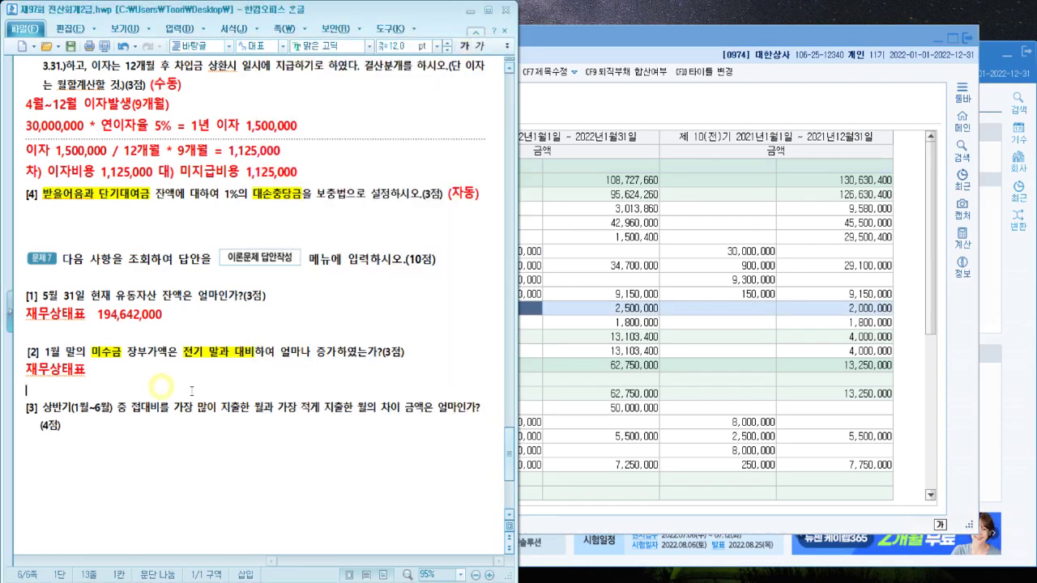
# Apply 개요 1 style and type '당기 2,500,000 - 전기 2,000,000 = 500,000' as question [2]'s answer
pyautogui.hotkey('ctrl', '3')
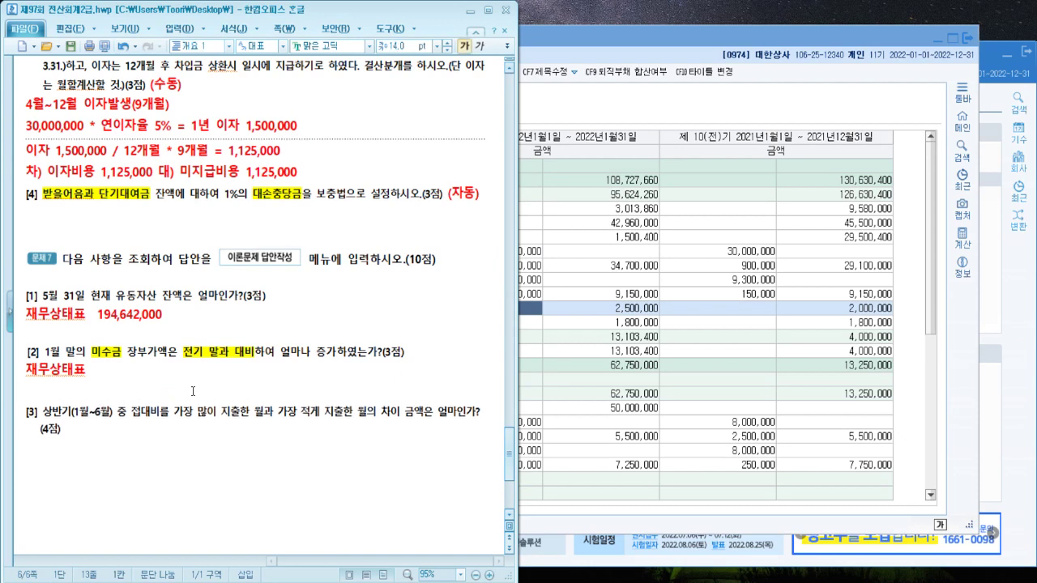
pyautogui.write('당기 2,5')
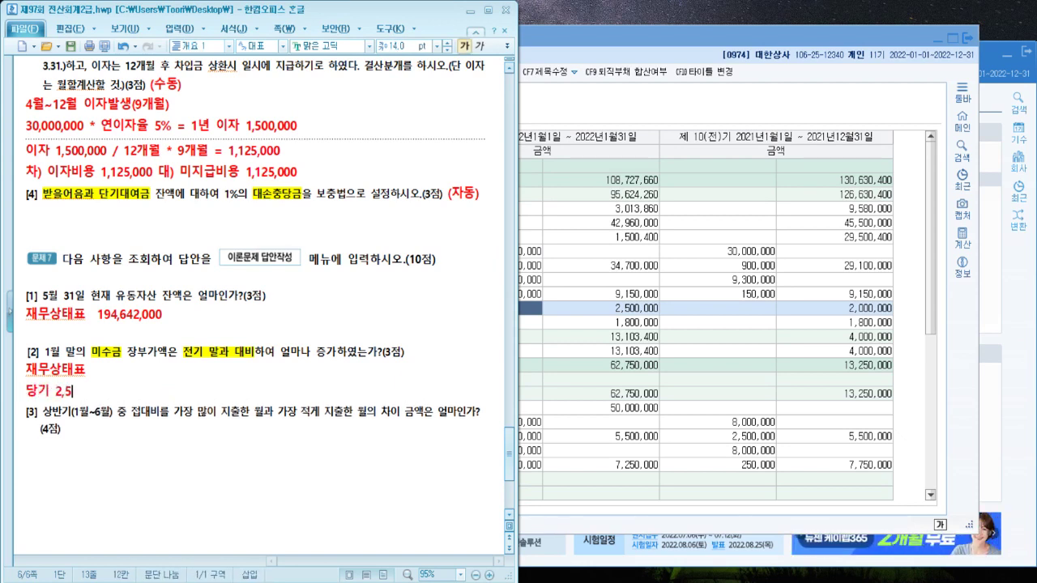
pyautogui.write('00,000 - 전기')
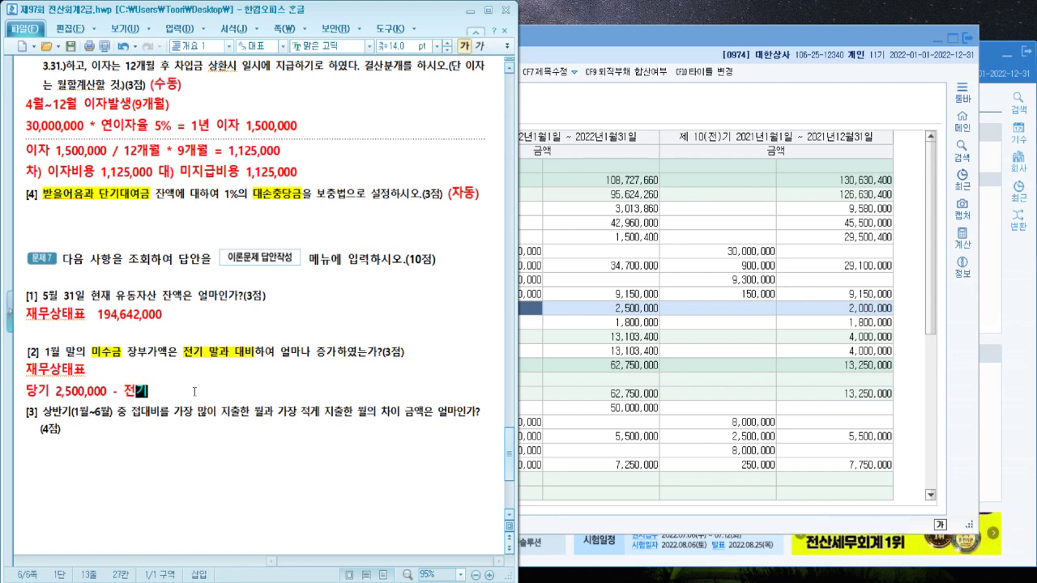
pyautogui.write(' 2,000,000')
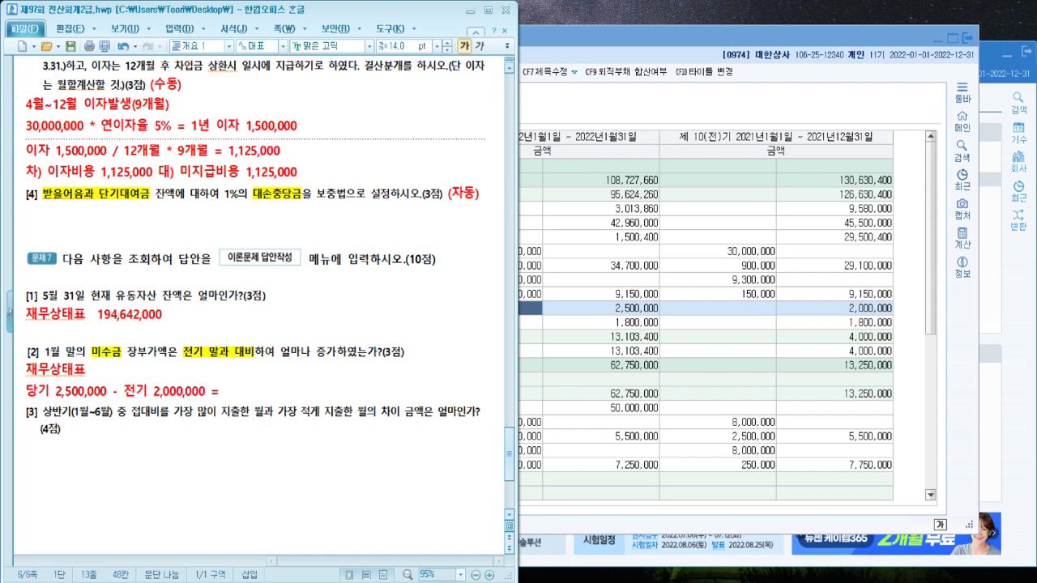
pyautogui.write(' = 500,000')
# Close the balance sheet report and write 총계정원장 under question [3]
pyautogui.click(972, 41)
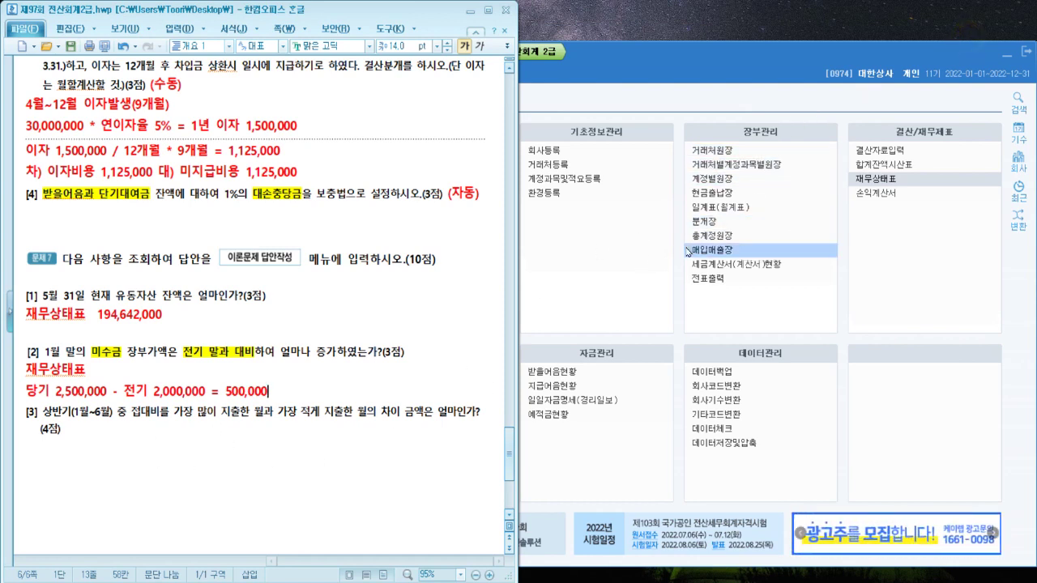
pyautogui.click(135, 454)
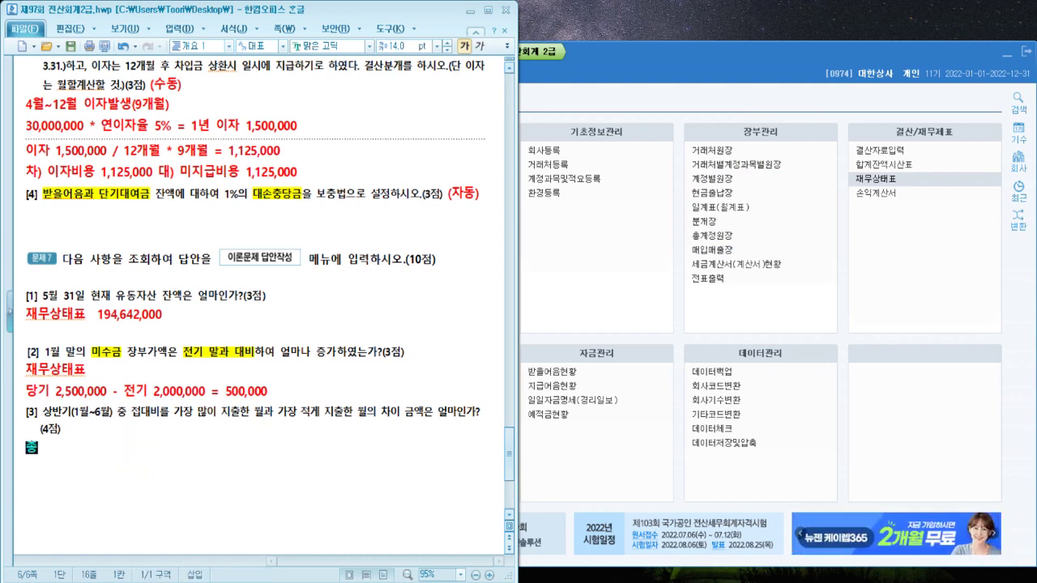
pyautogui.write('총계정원장')
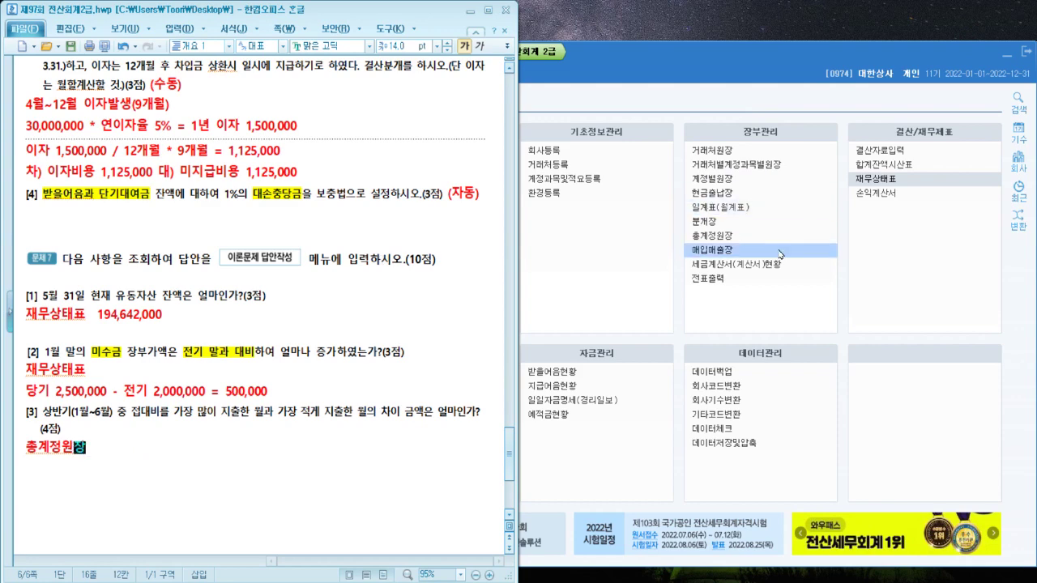
# Show the 총계정원장 for months 01 to 06 with account 0813 접대비
pyautogui.click(707, 234)
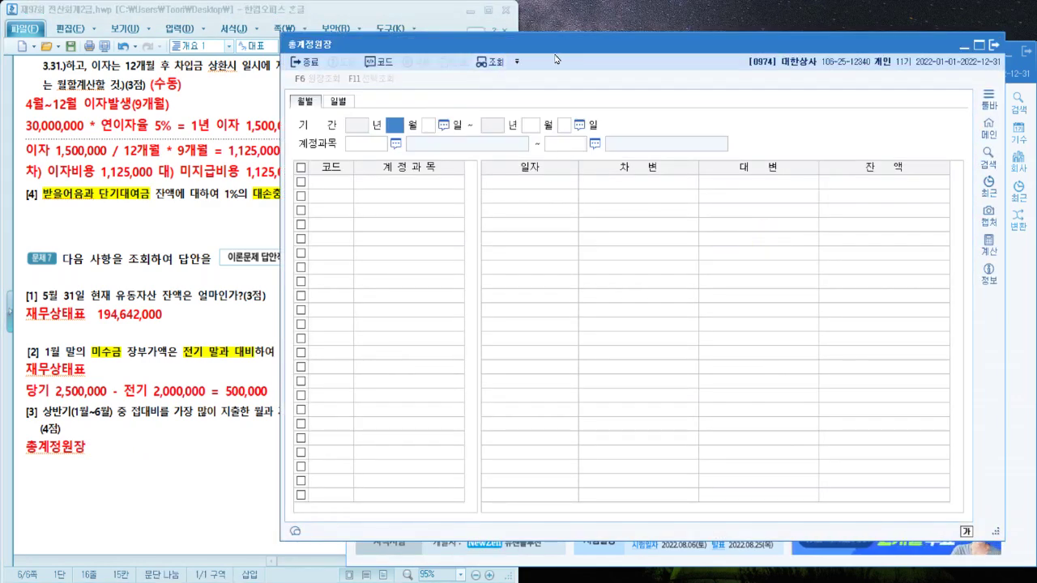
pyautogui.write('01')
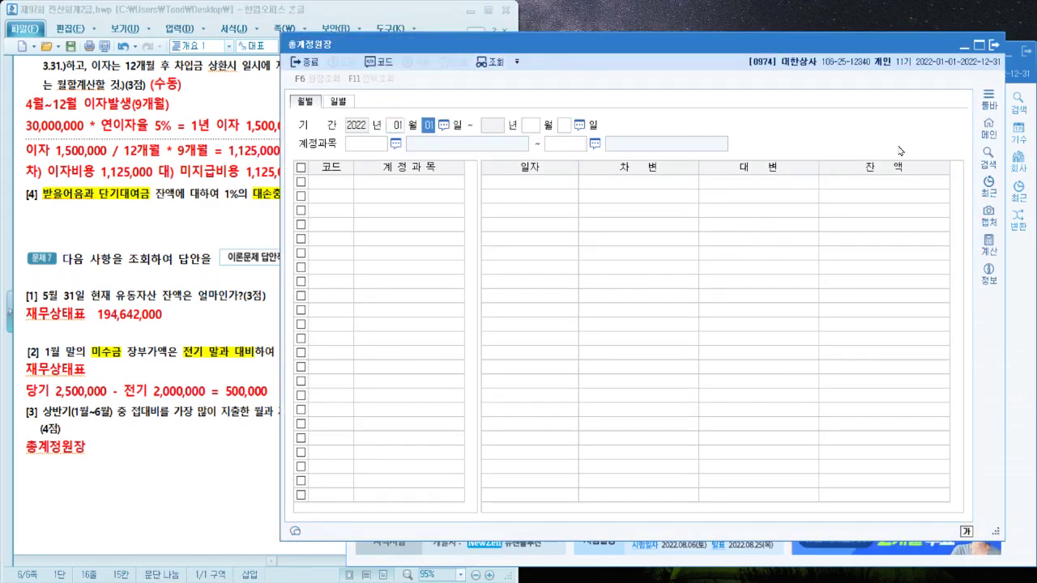
pyautogui.press('Return')
pyautogui.write('06')
pyautogui.press('Return')
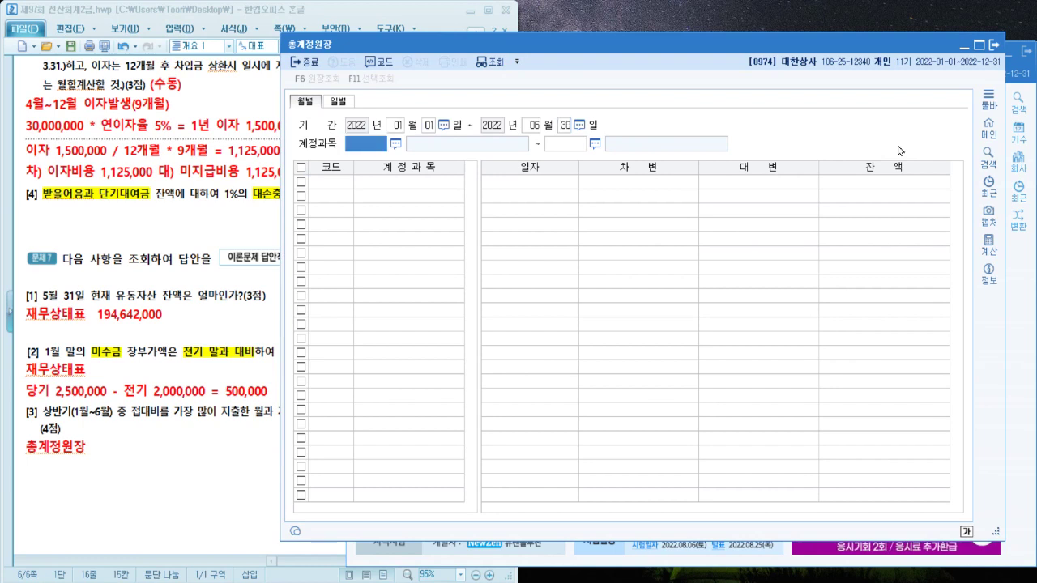
pyautogui.press('F2')
pyautogui.write('접대')
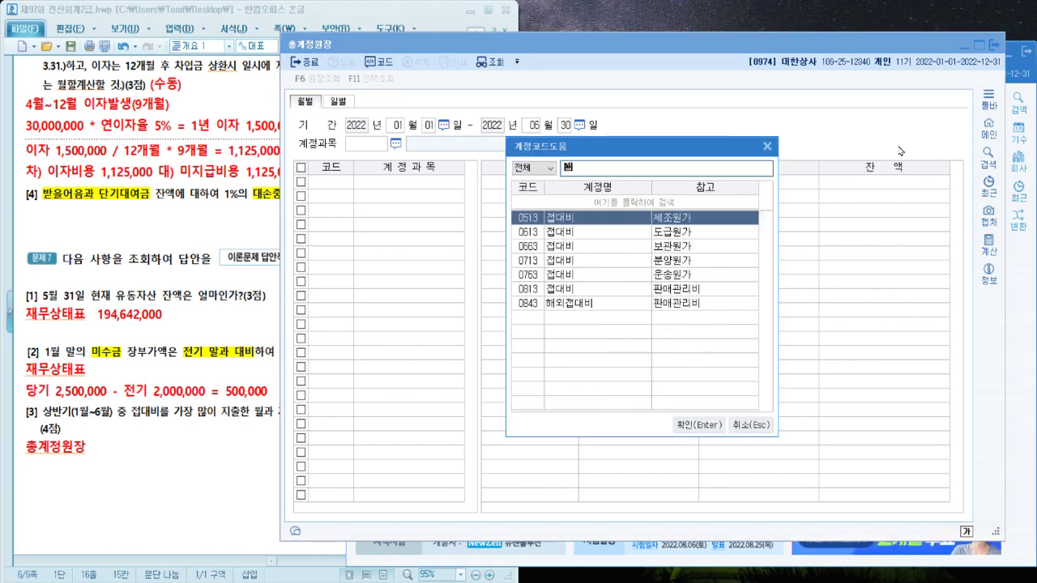
pyautogui.press('Down')
pyautogui.press('Down')
pyautogui.press('Down')
pyautogui.press('Down')
pyautogui.press('Down')
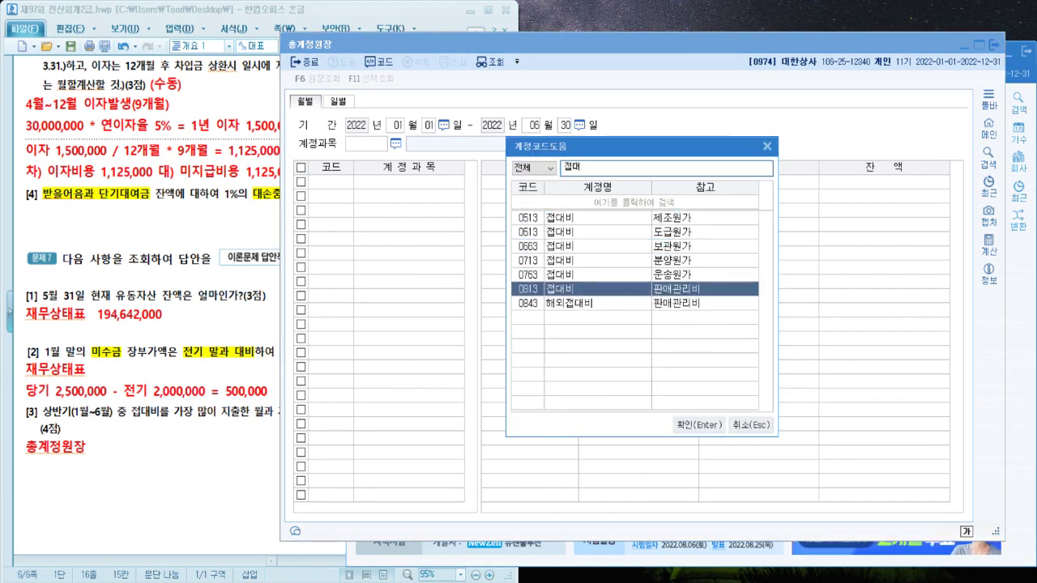
pyautogui.press('Return')
pyautogui.press('Return')
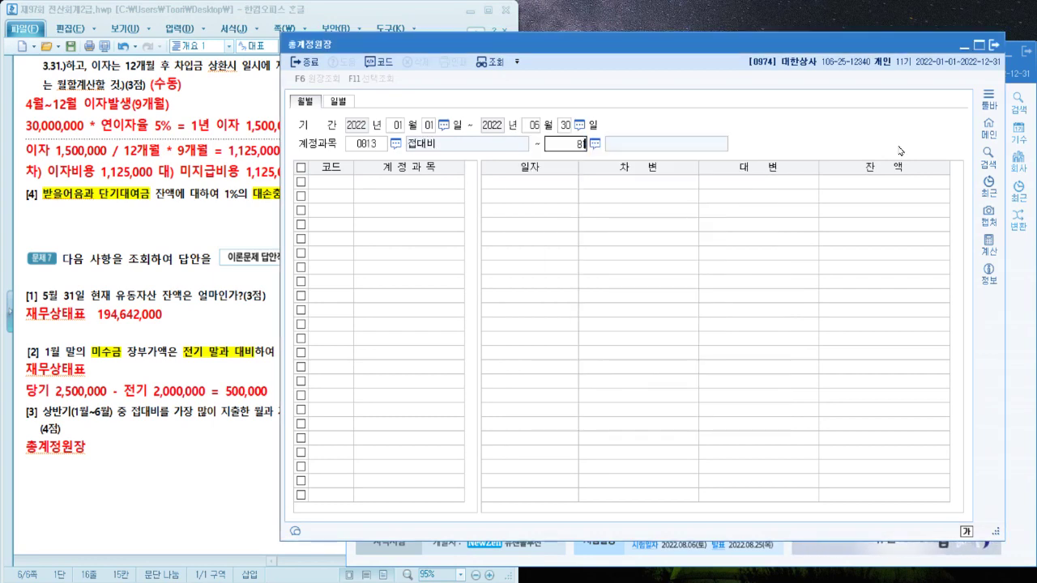
# Reread question [3] and mark February as the highest 접대비 month in the ledger
pyautogui.click(186, 460)
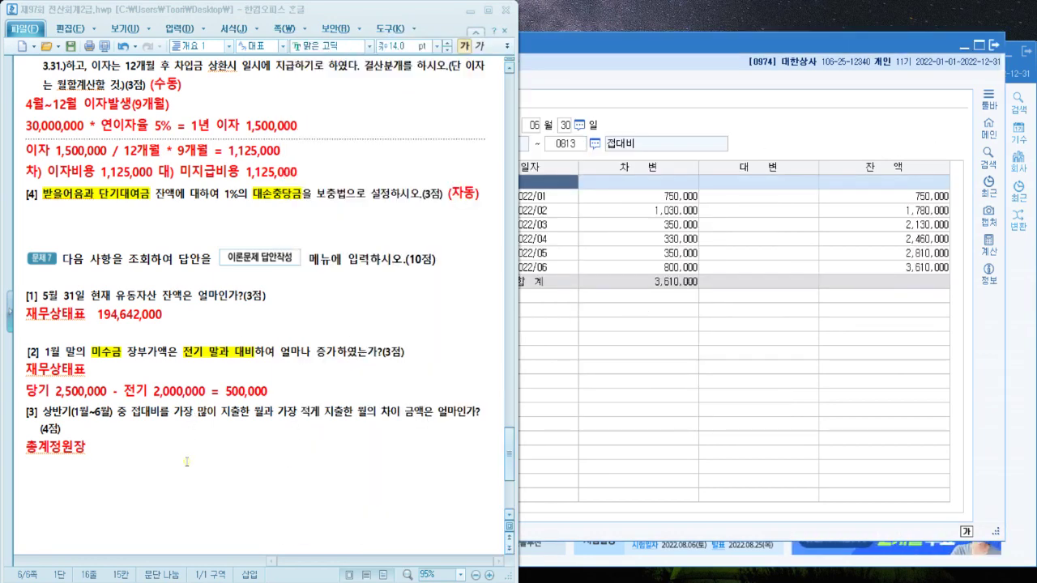
pyautogui.click(702, 386)
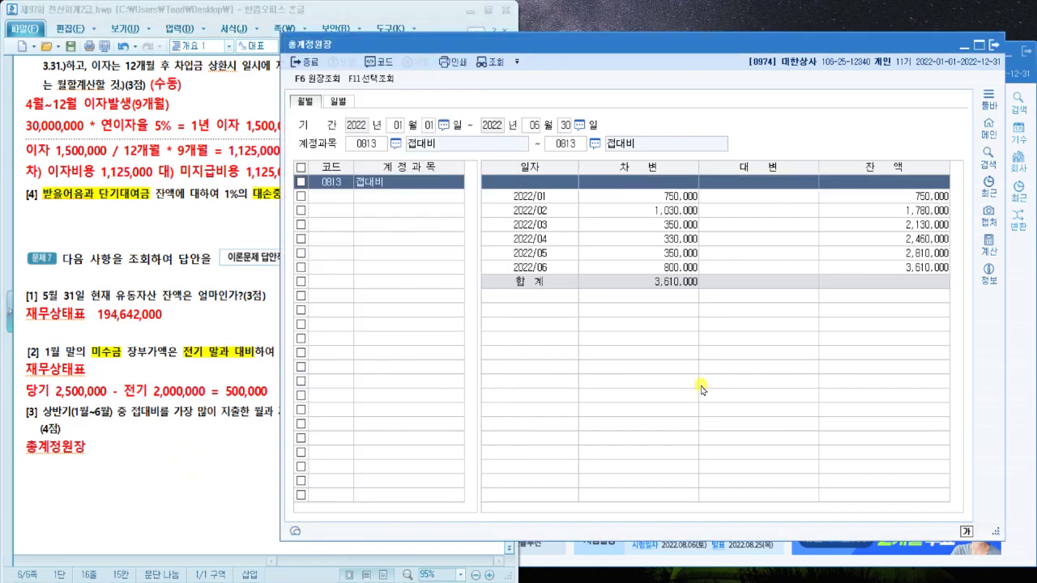
pyautogui.click(633, 210)
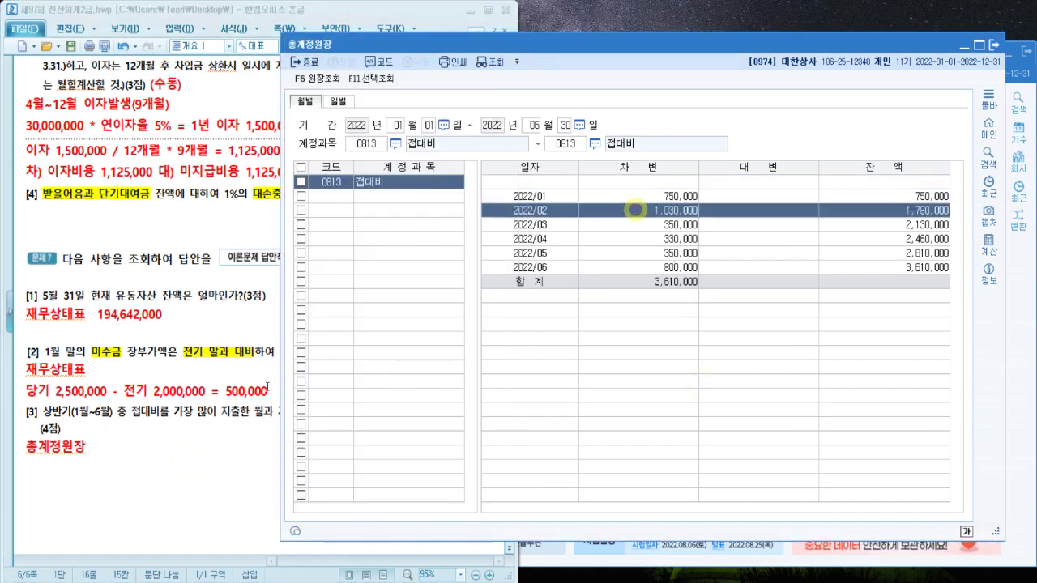
pyautogui.click(70, 490)
# Type '2월 1,030,000 - 4월 330,000 = 700,000' under 총계정원장, confirming April as the lowest month
pyautogui.click(88, 466)
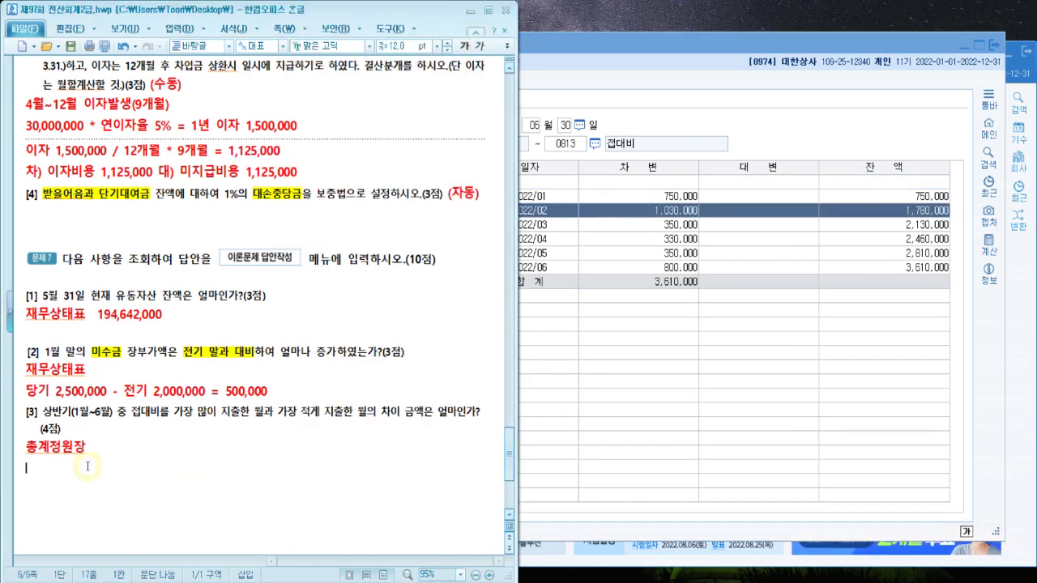
pyautogui.write('2월')
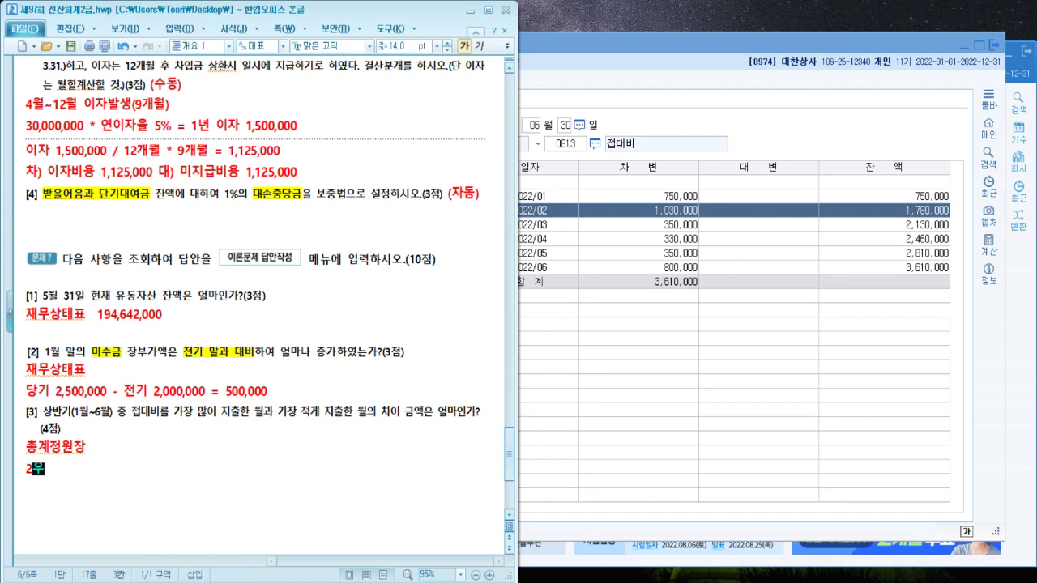
pyautogui.write(' 1,0')
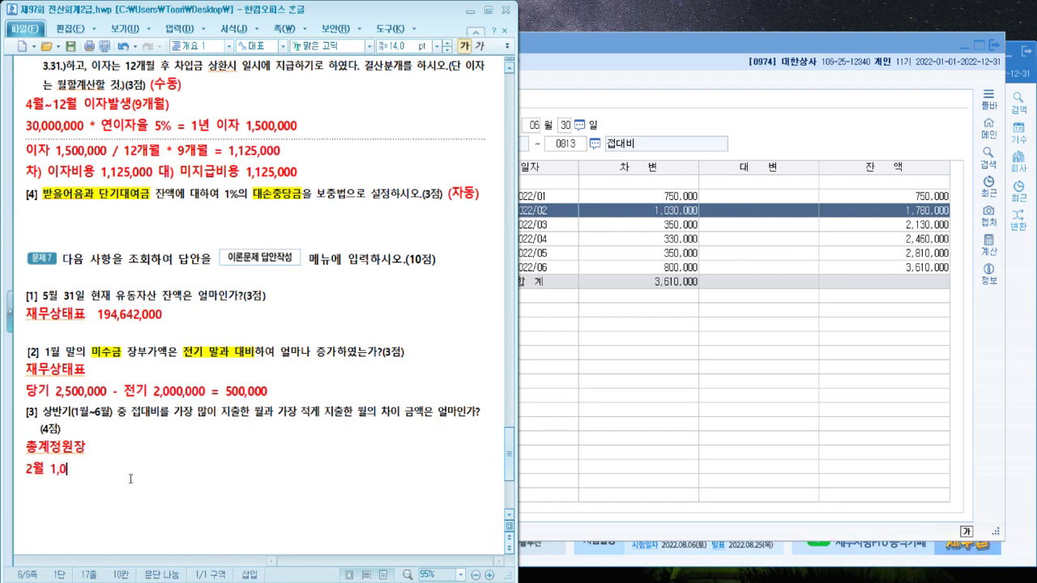
pyautogui.write('30,000 -')
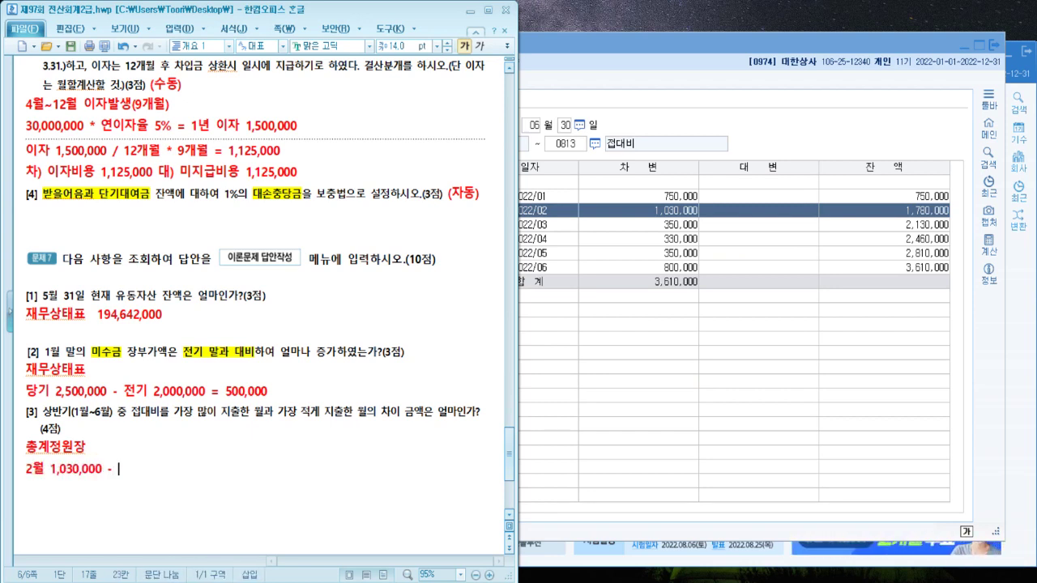
pyautogui.click(672, 267)
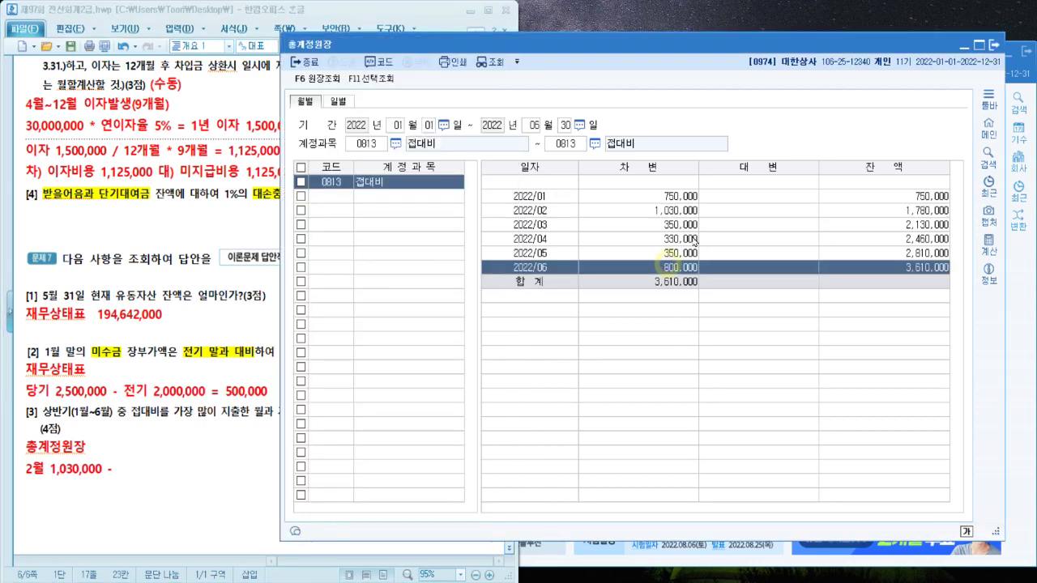
pyautogui.click(691, 240)
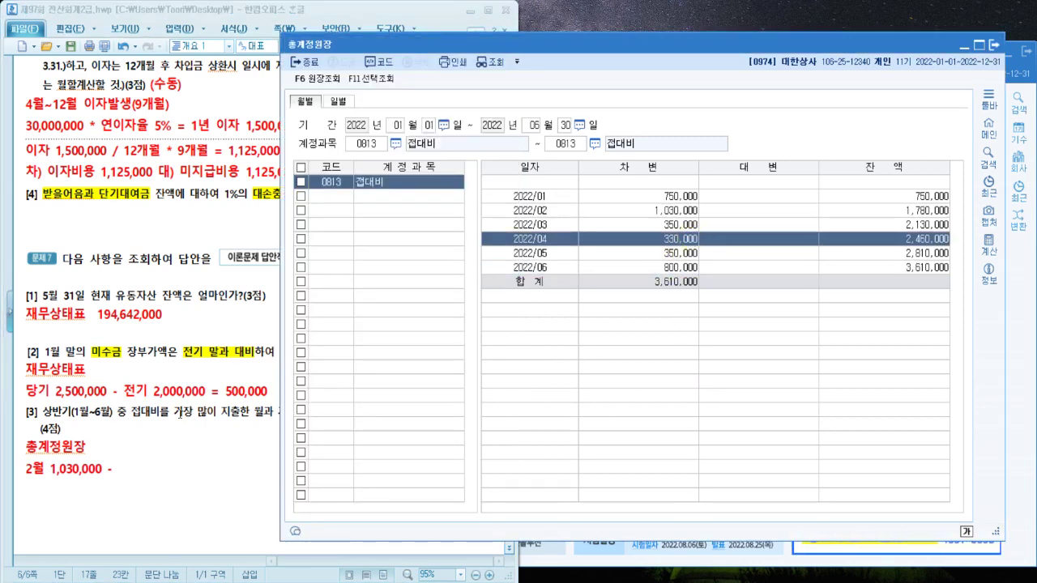
pyautogui.click(130, 479)
pyautogui.write('4월 ')
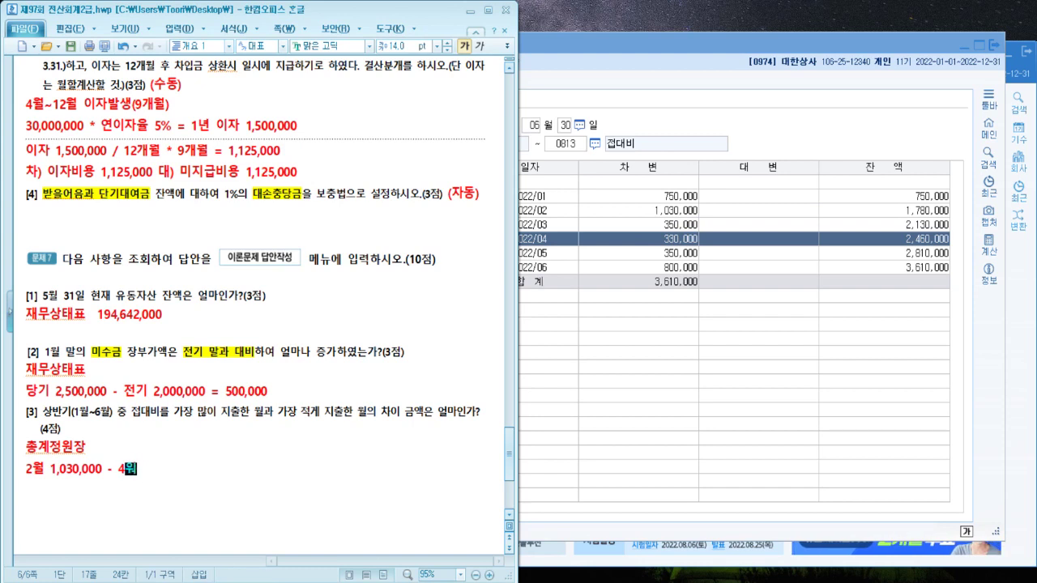
pyautogui.write('330,0')
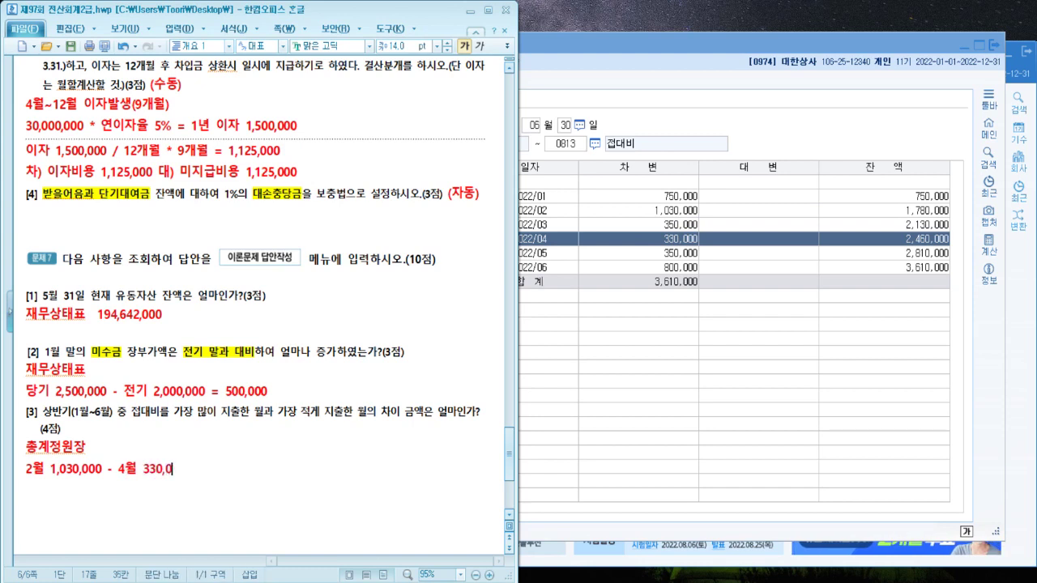
pyautogui.write('00 =')
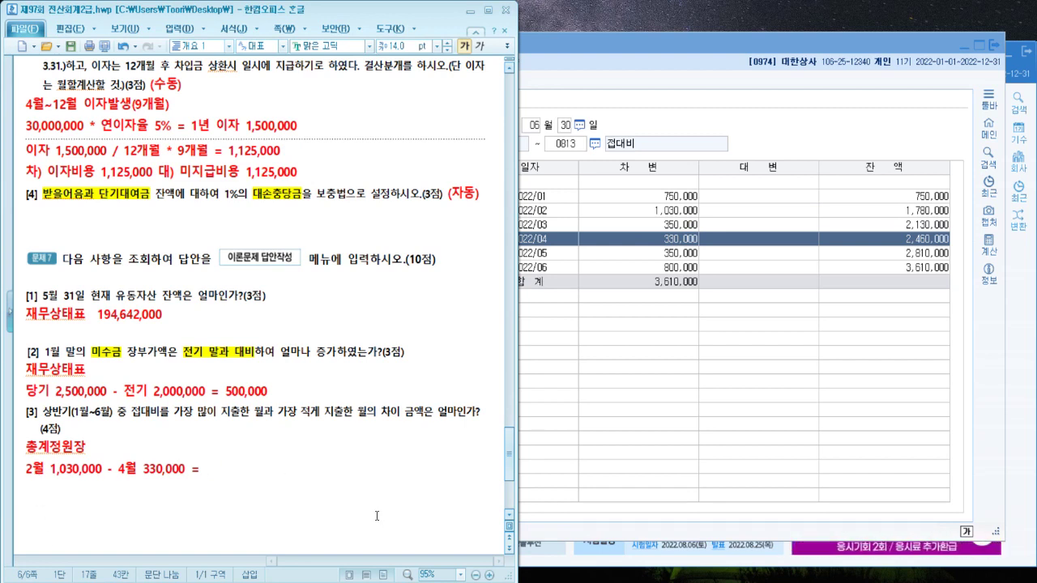
pyautogui.write('700,000')
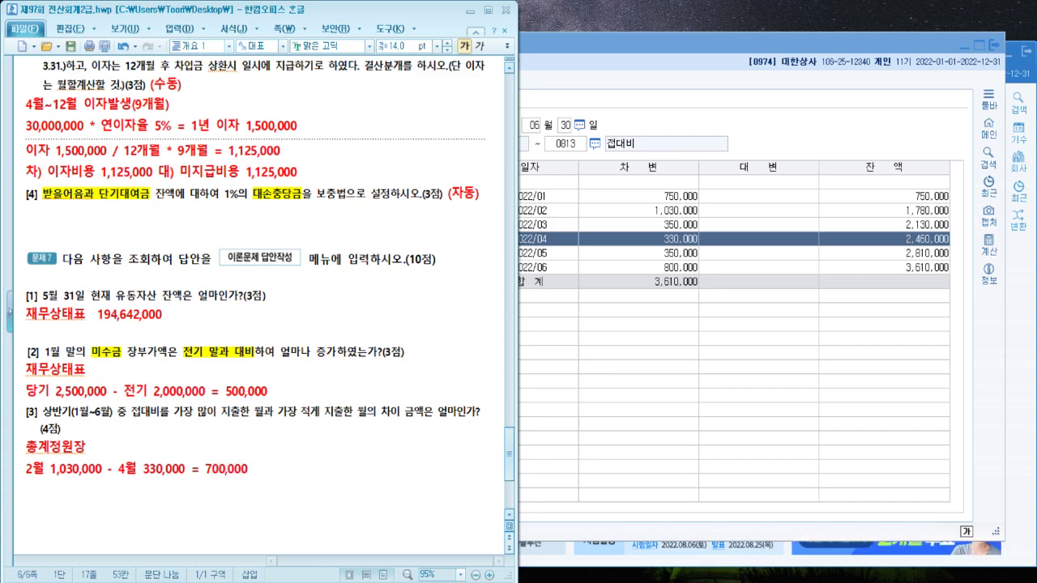